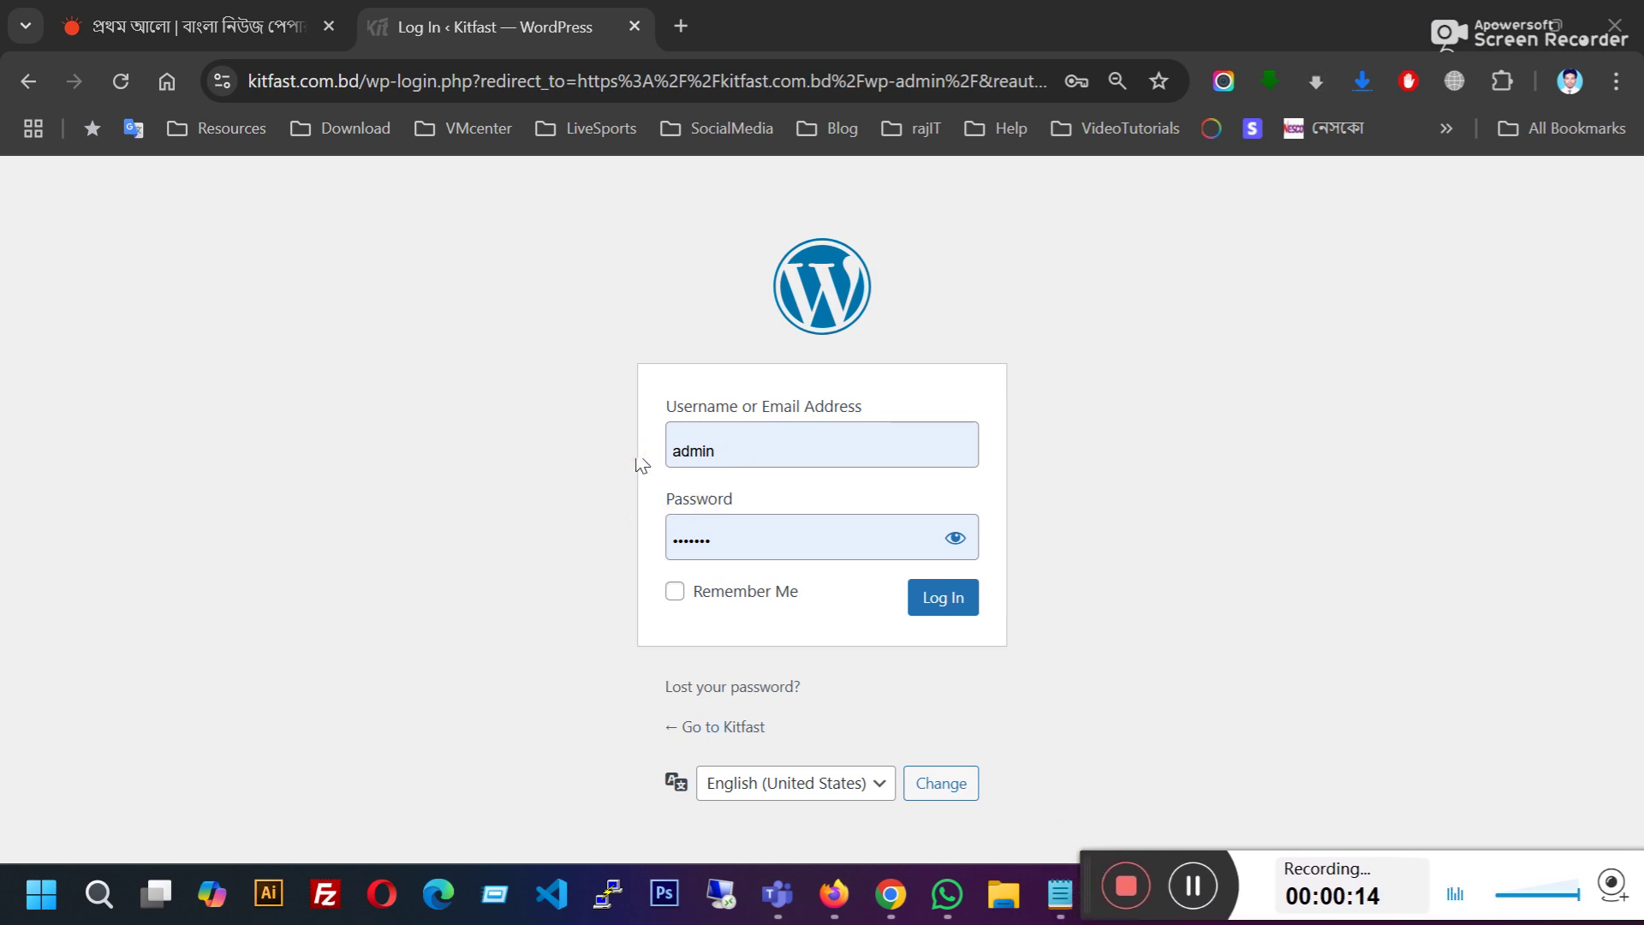
Step: Submit the filled-in username and password to sign in to the Kitfast WordPress admin
click(932, 600)
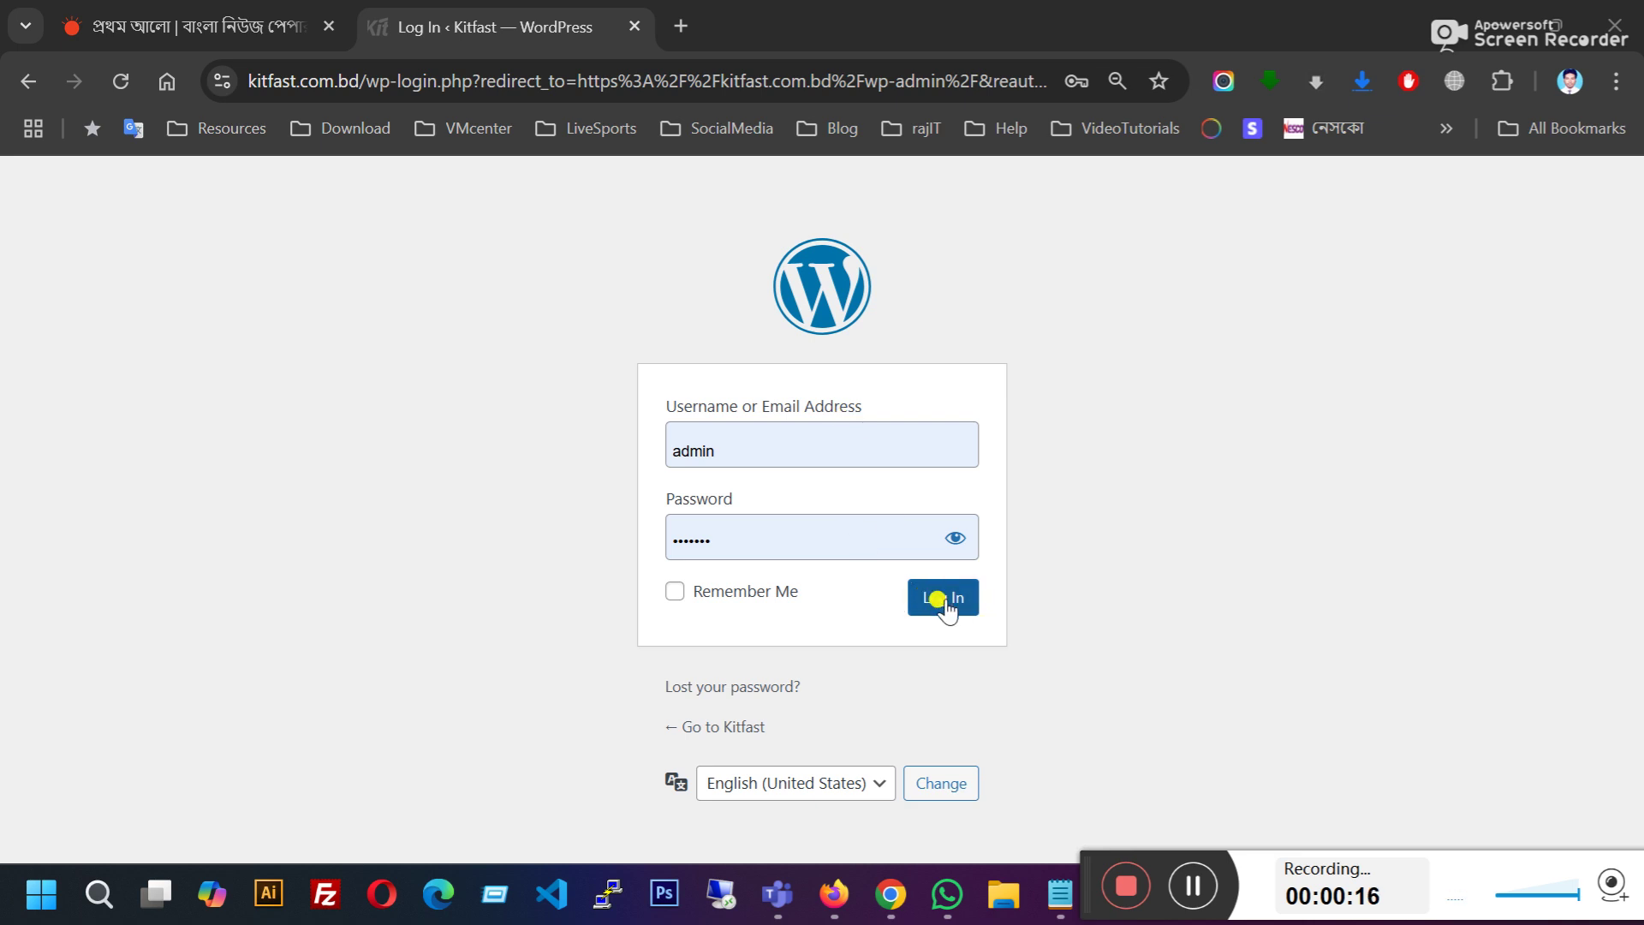
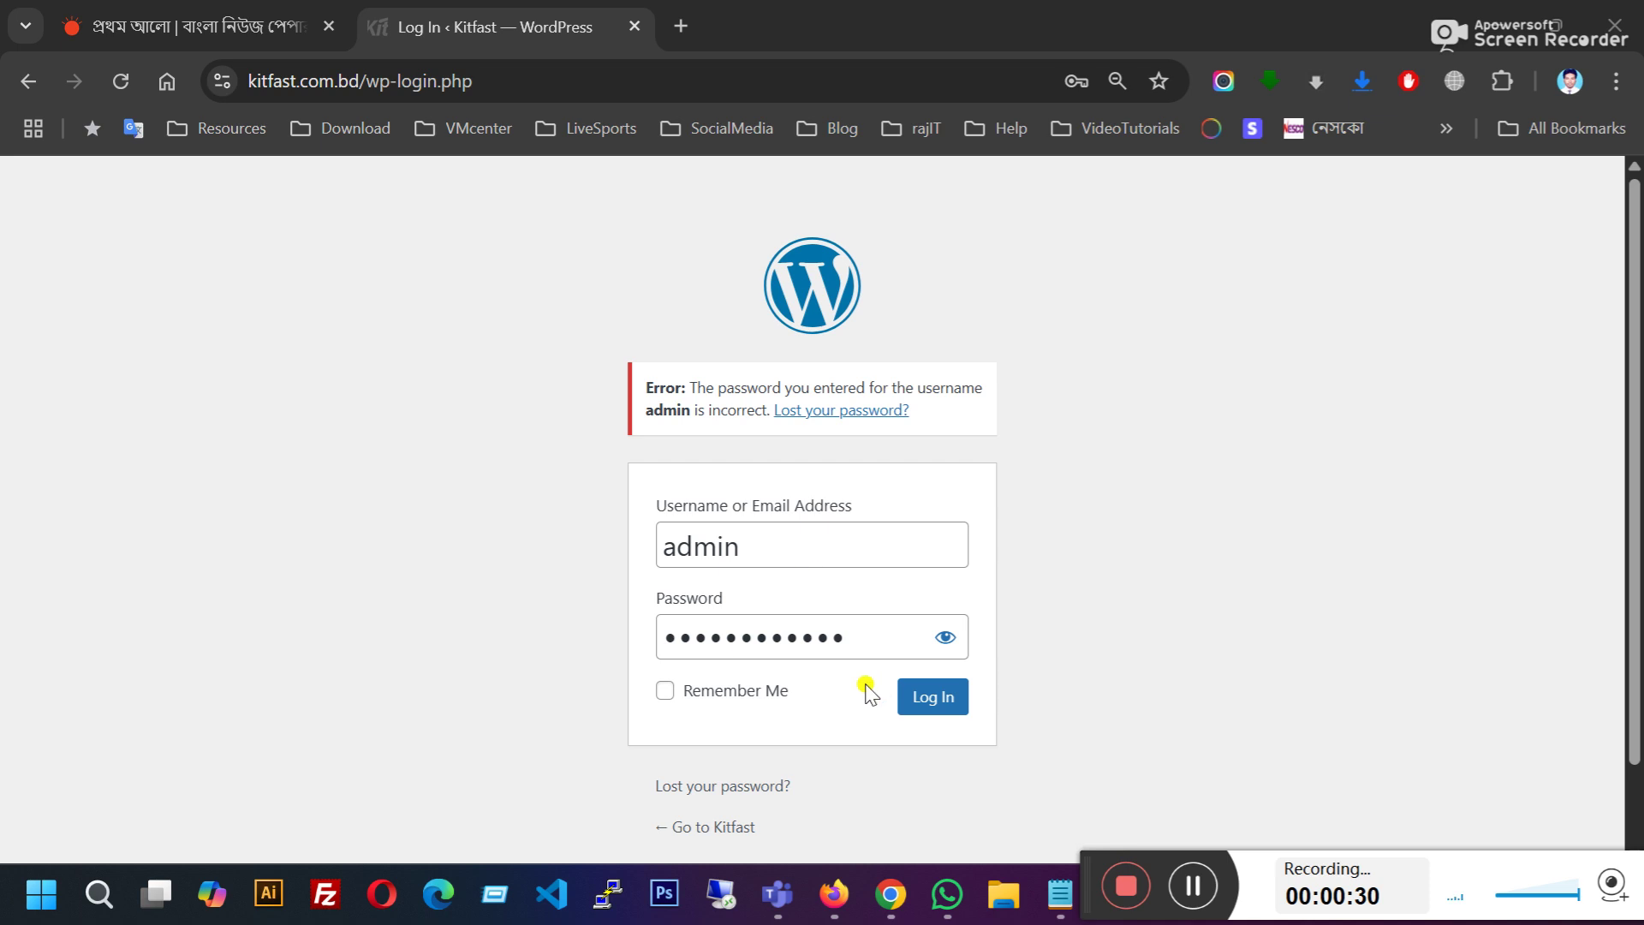
Step: Sign in to the Kitfast admin and dismiss the browser's password-update prompt
click(938, 697)
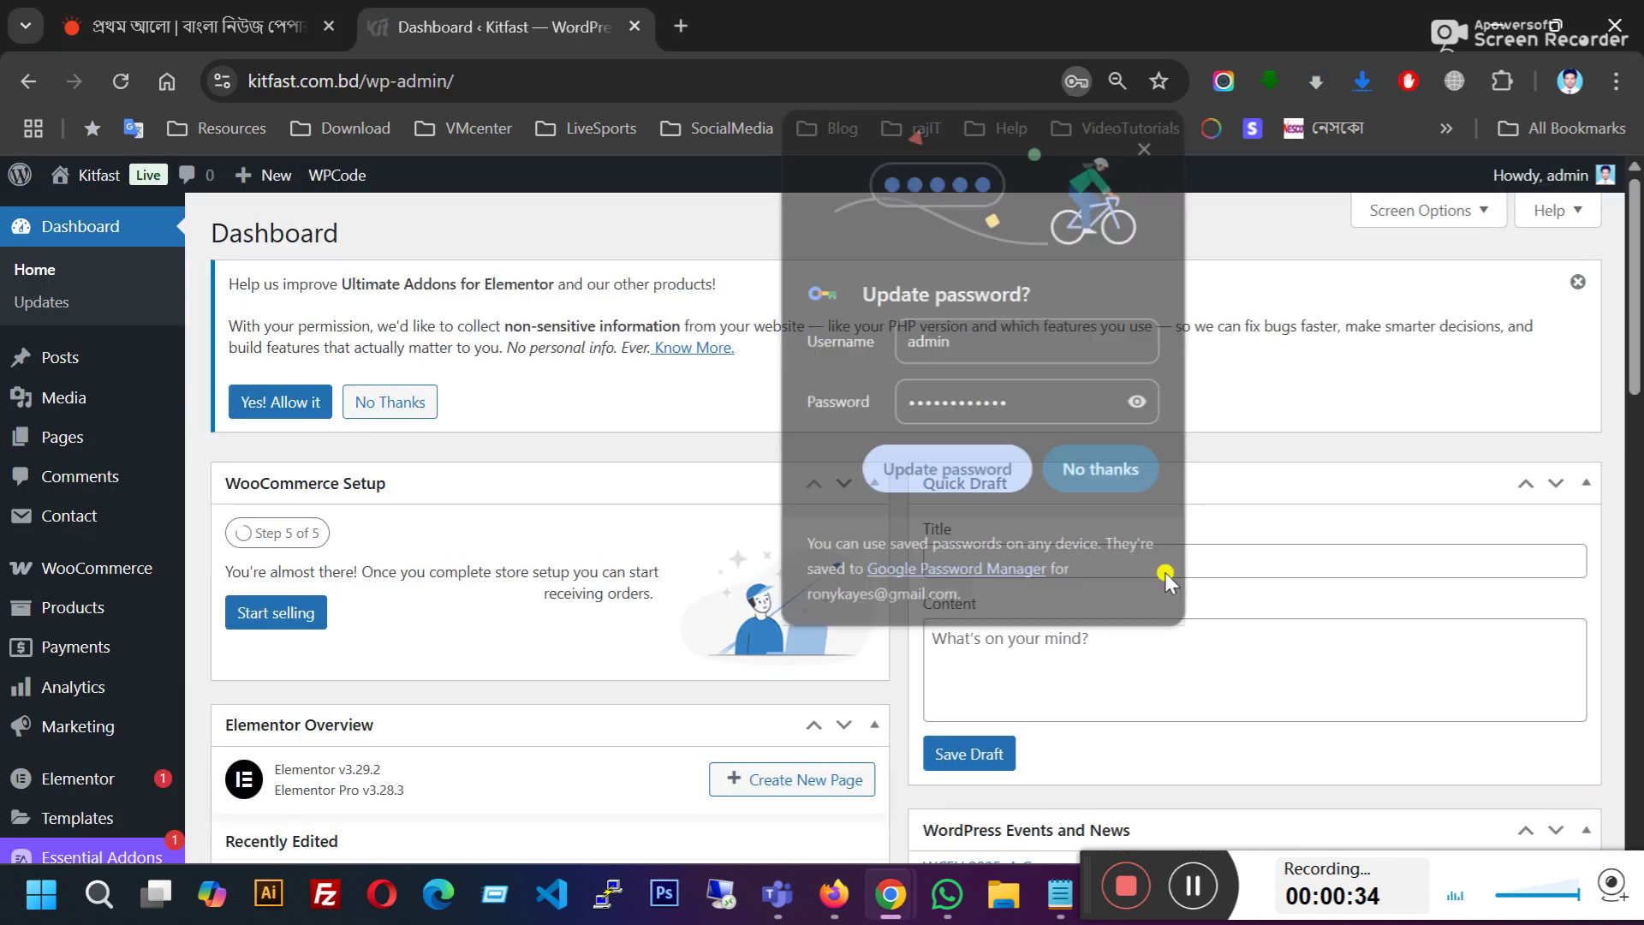
click(1081, 471)
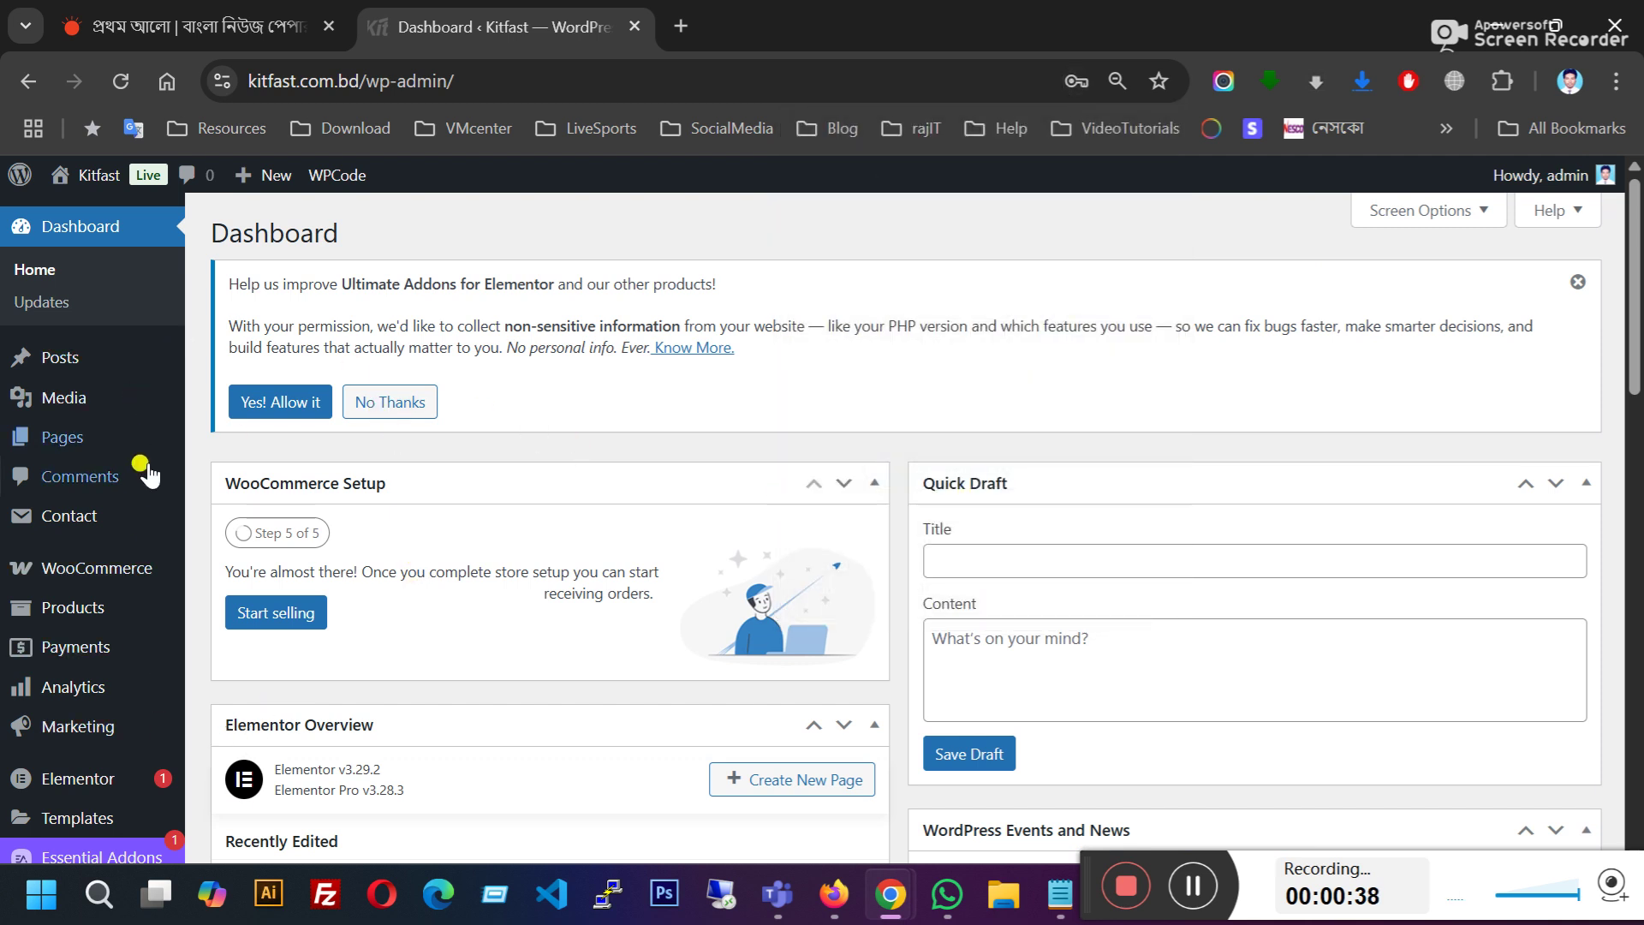
Step: Open the Products list from the admin sidebar
scroll(393, 546, down, 2)
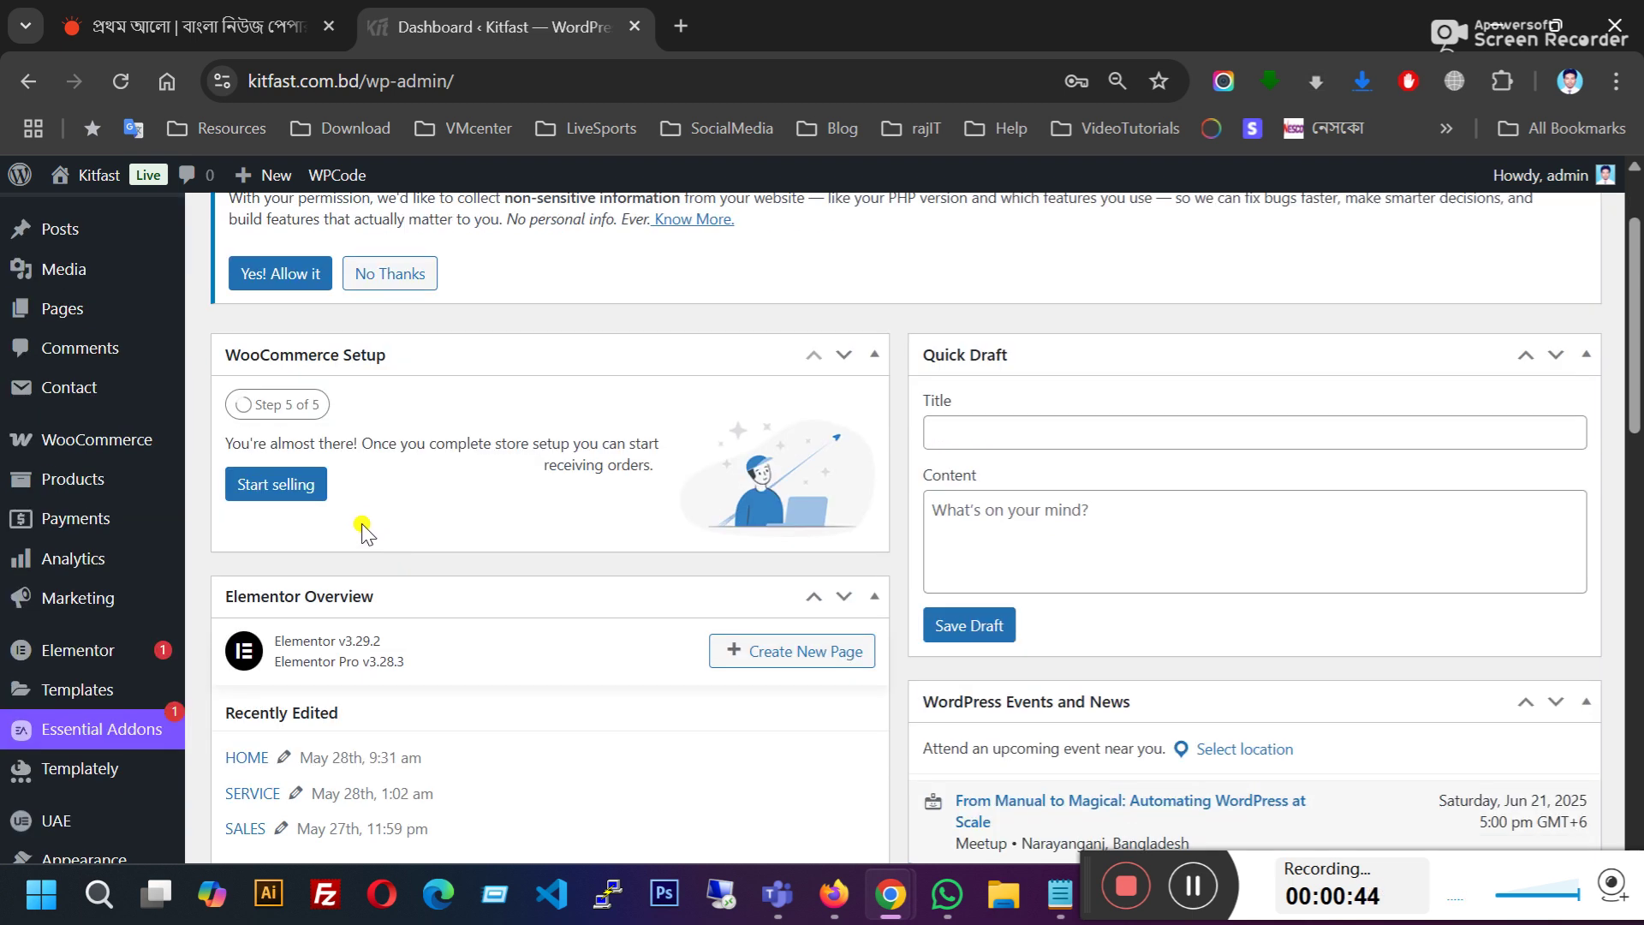
scroll(111, 522, up, 2)
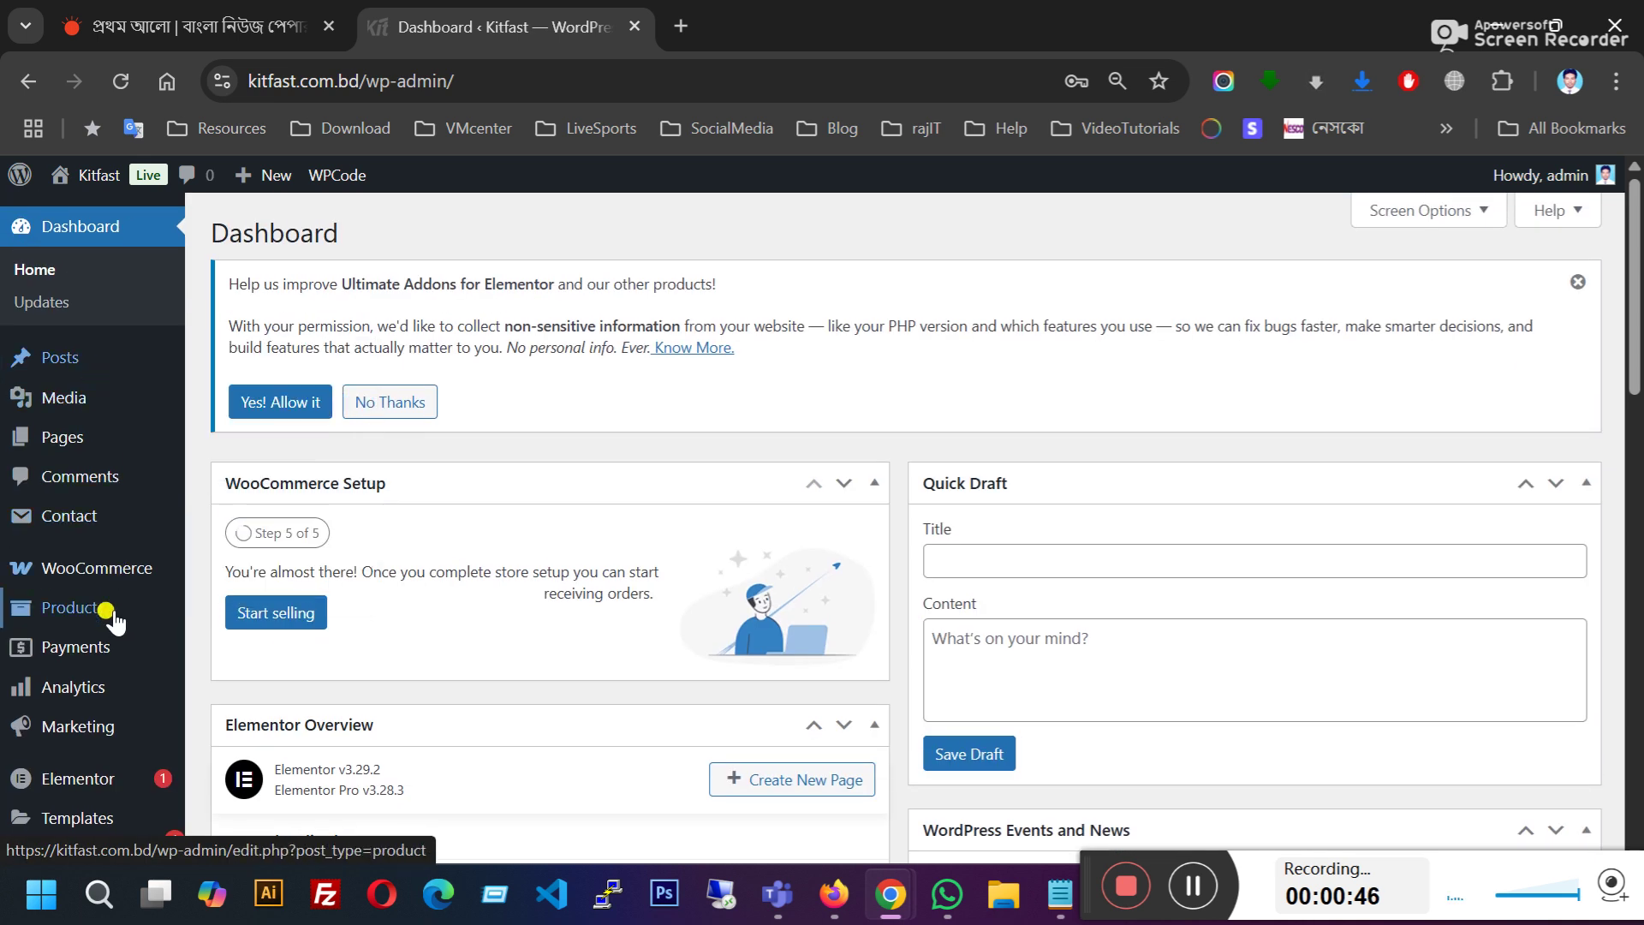
mouse_move(74, 611)
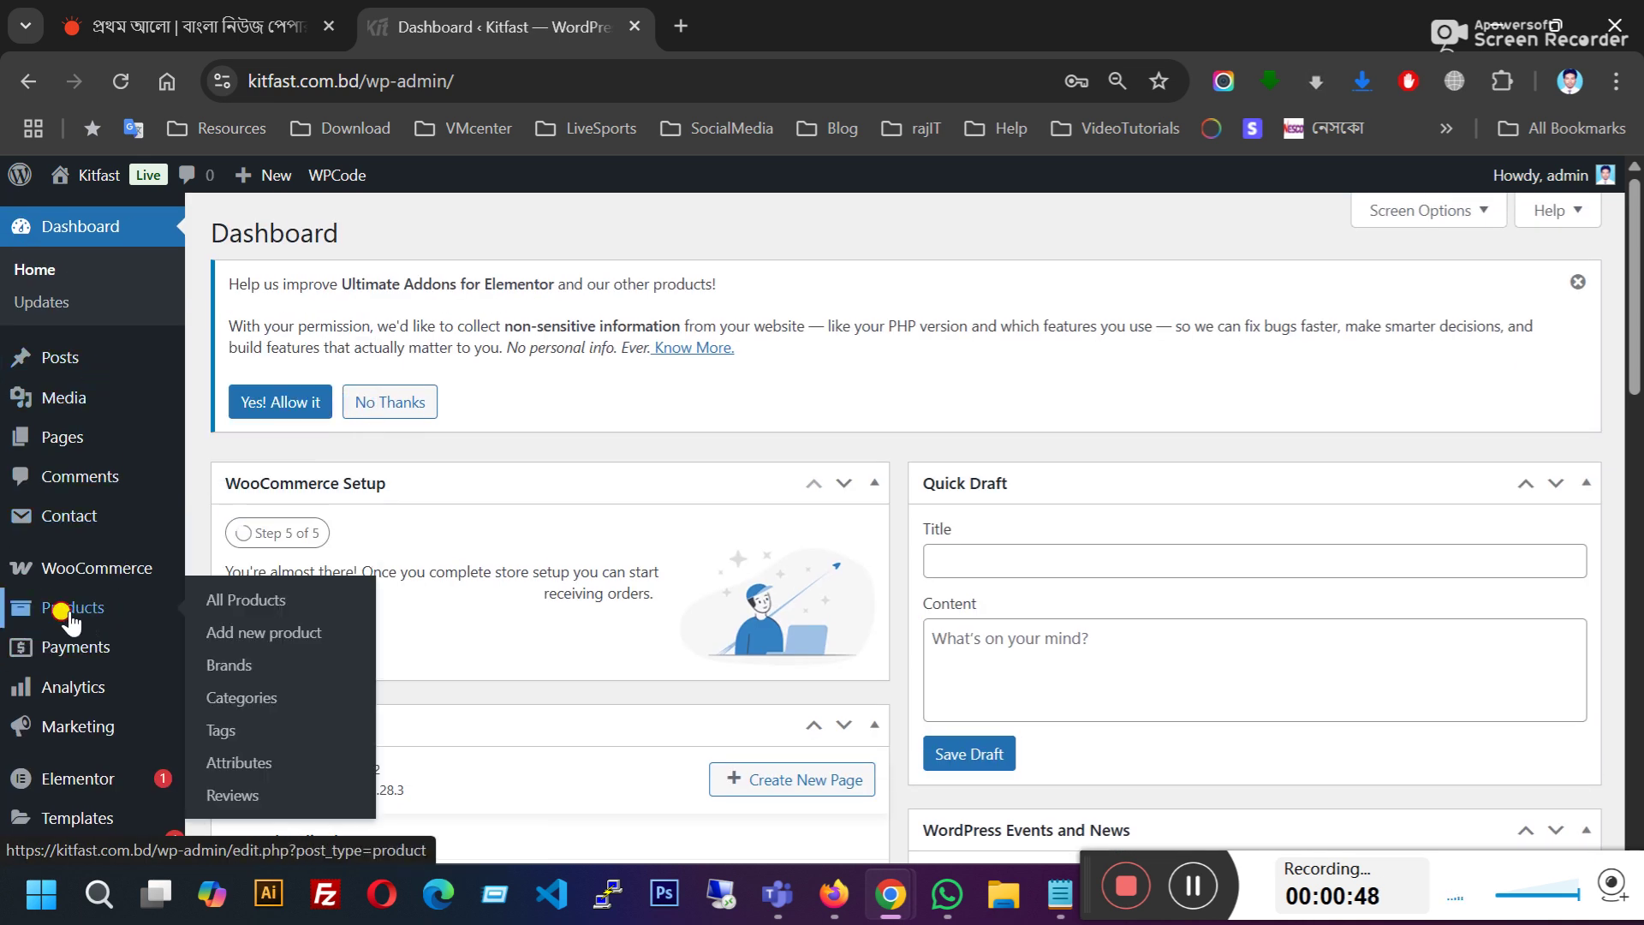
click(72, 613)
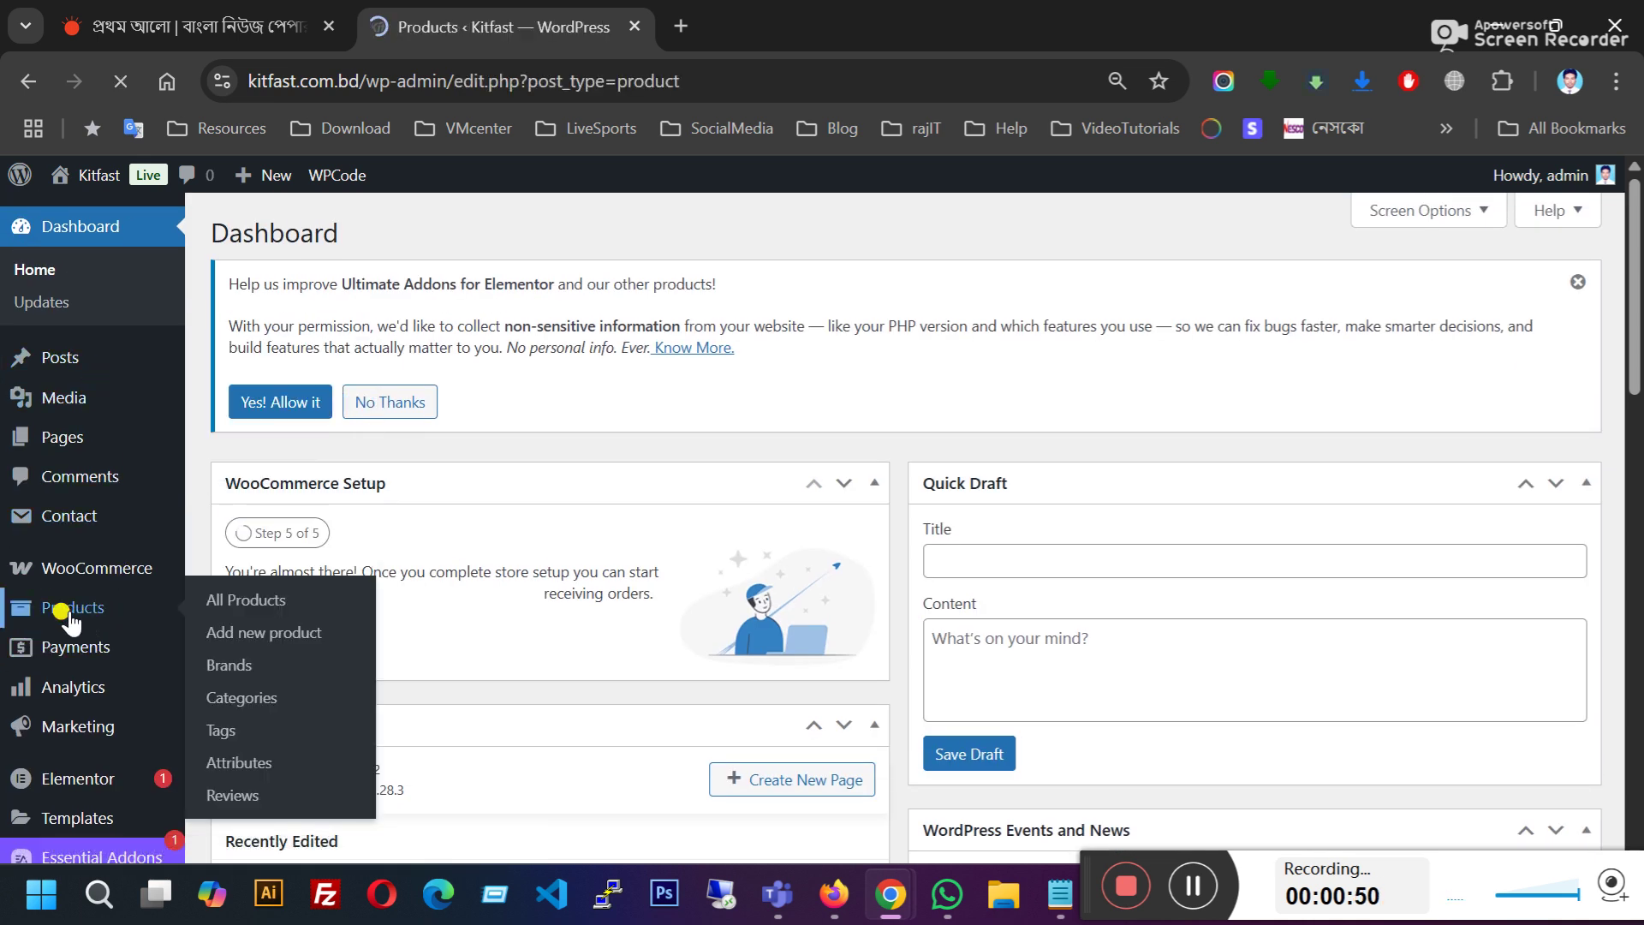
Step: Scroll through the Product categories page listing the 25 existing categories
scroll(673, 613, down, 5)
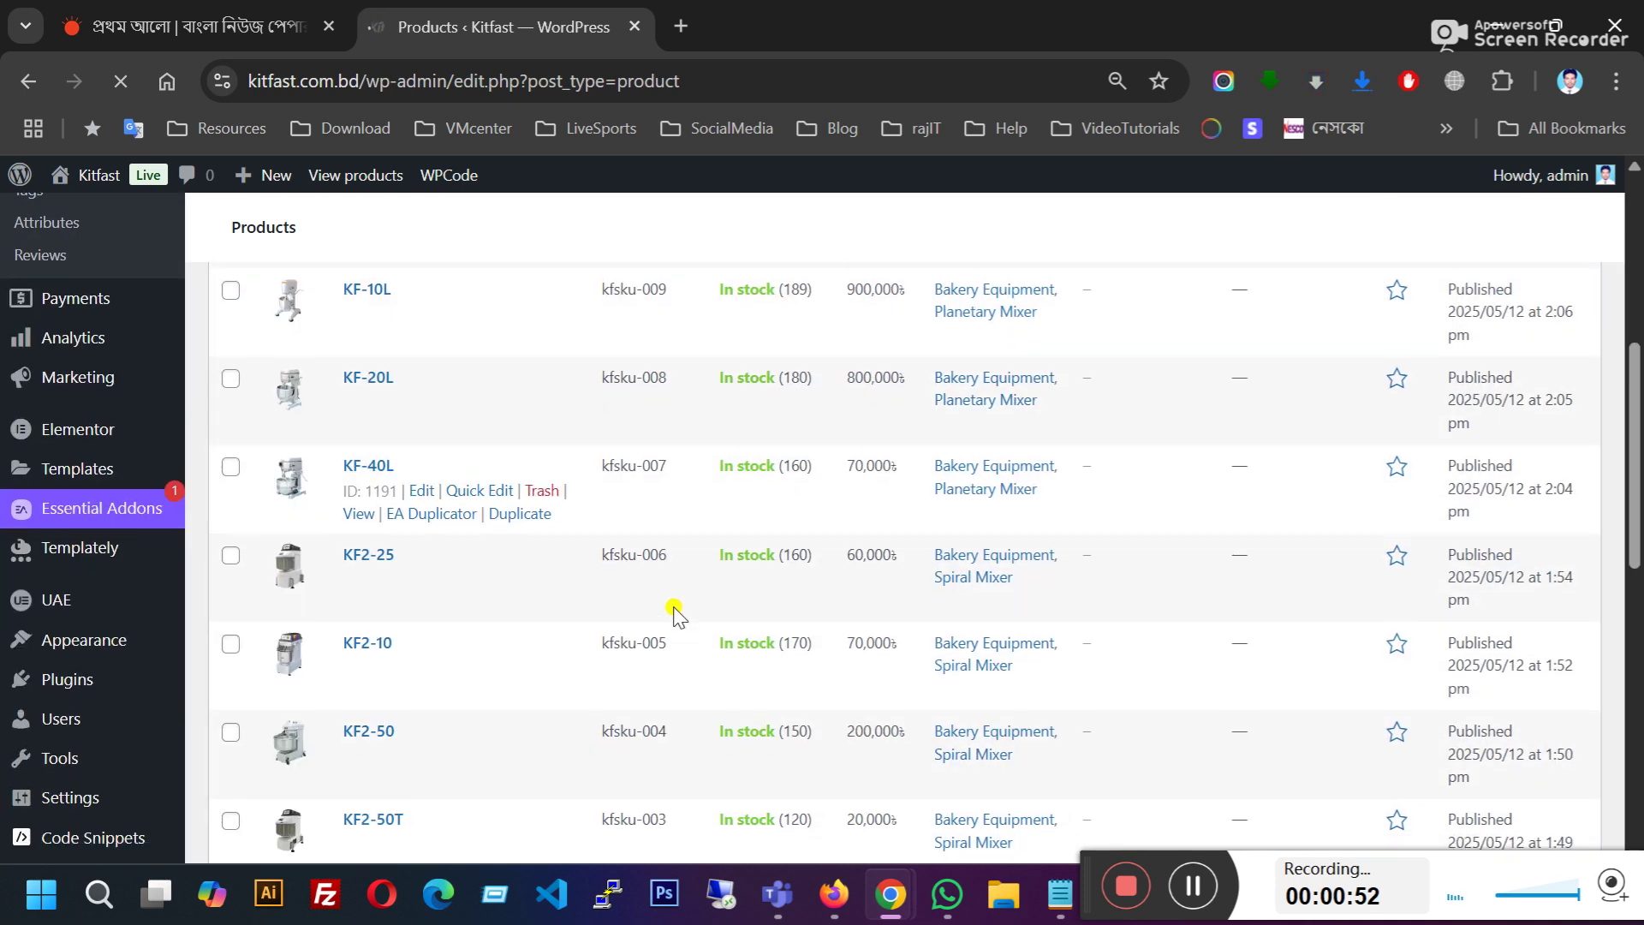
scroll(672, 613, up, 3)
scroll(675, 613, up, 1)
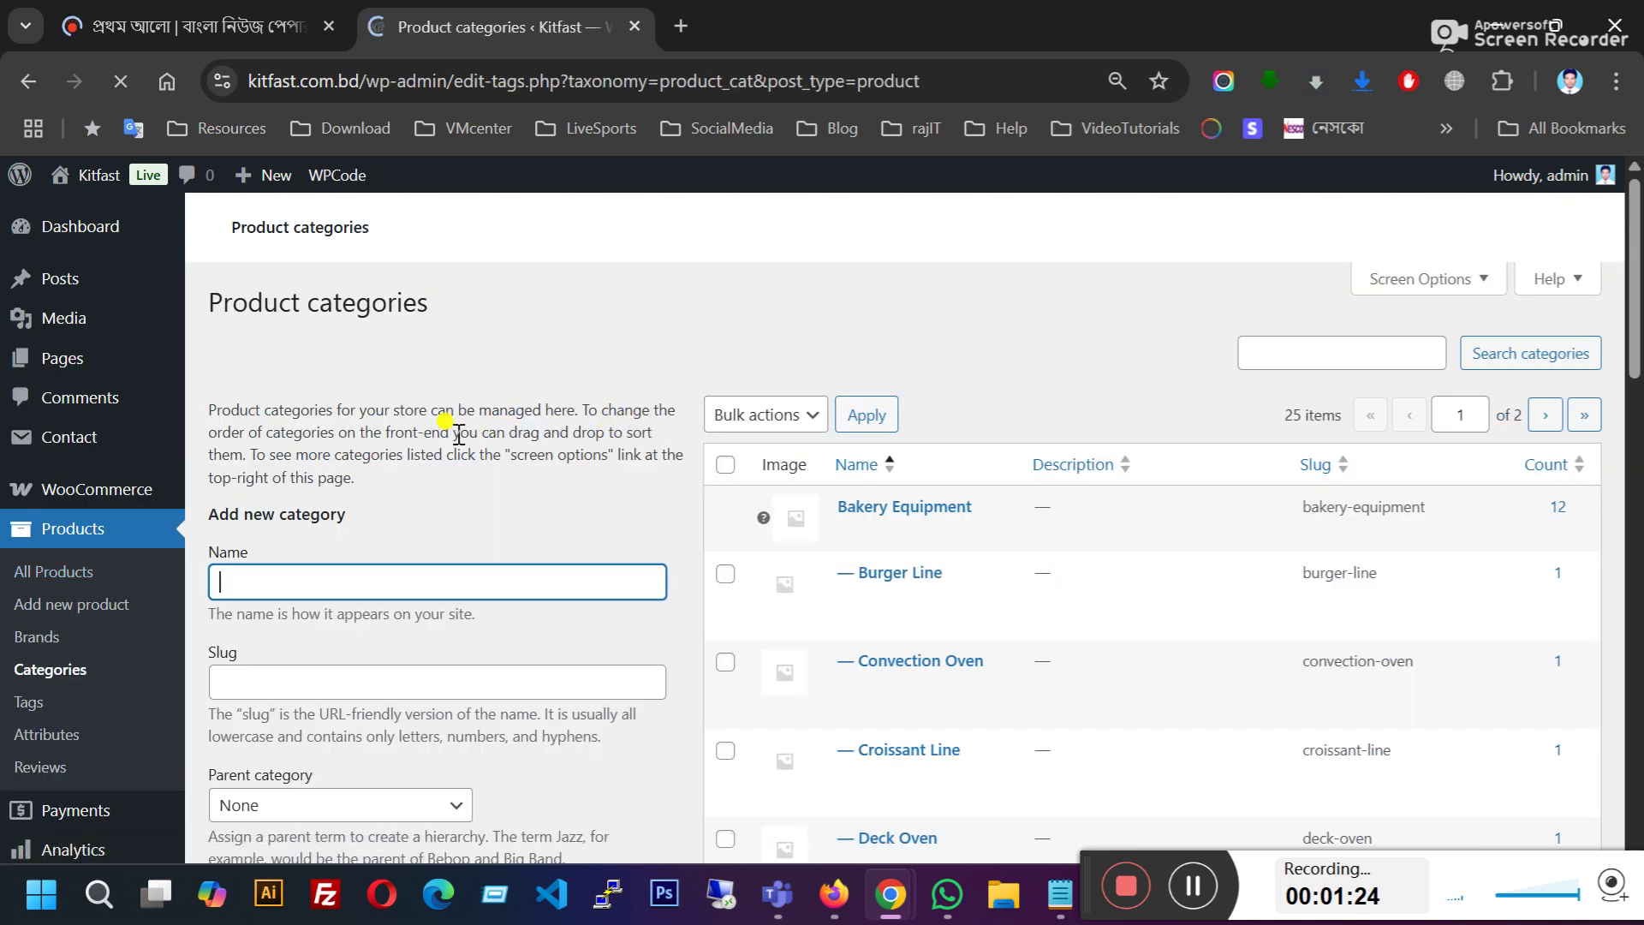
Step: Enter 'Test' as the new product category's name
scroll(323, 565, down, 2)
scroll(324, 565, down, 4)
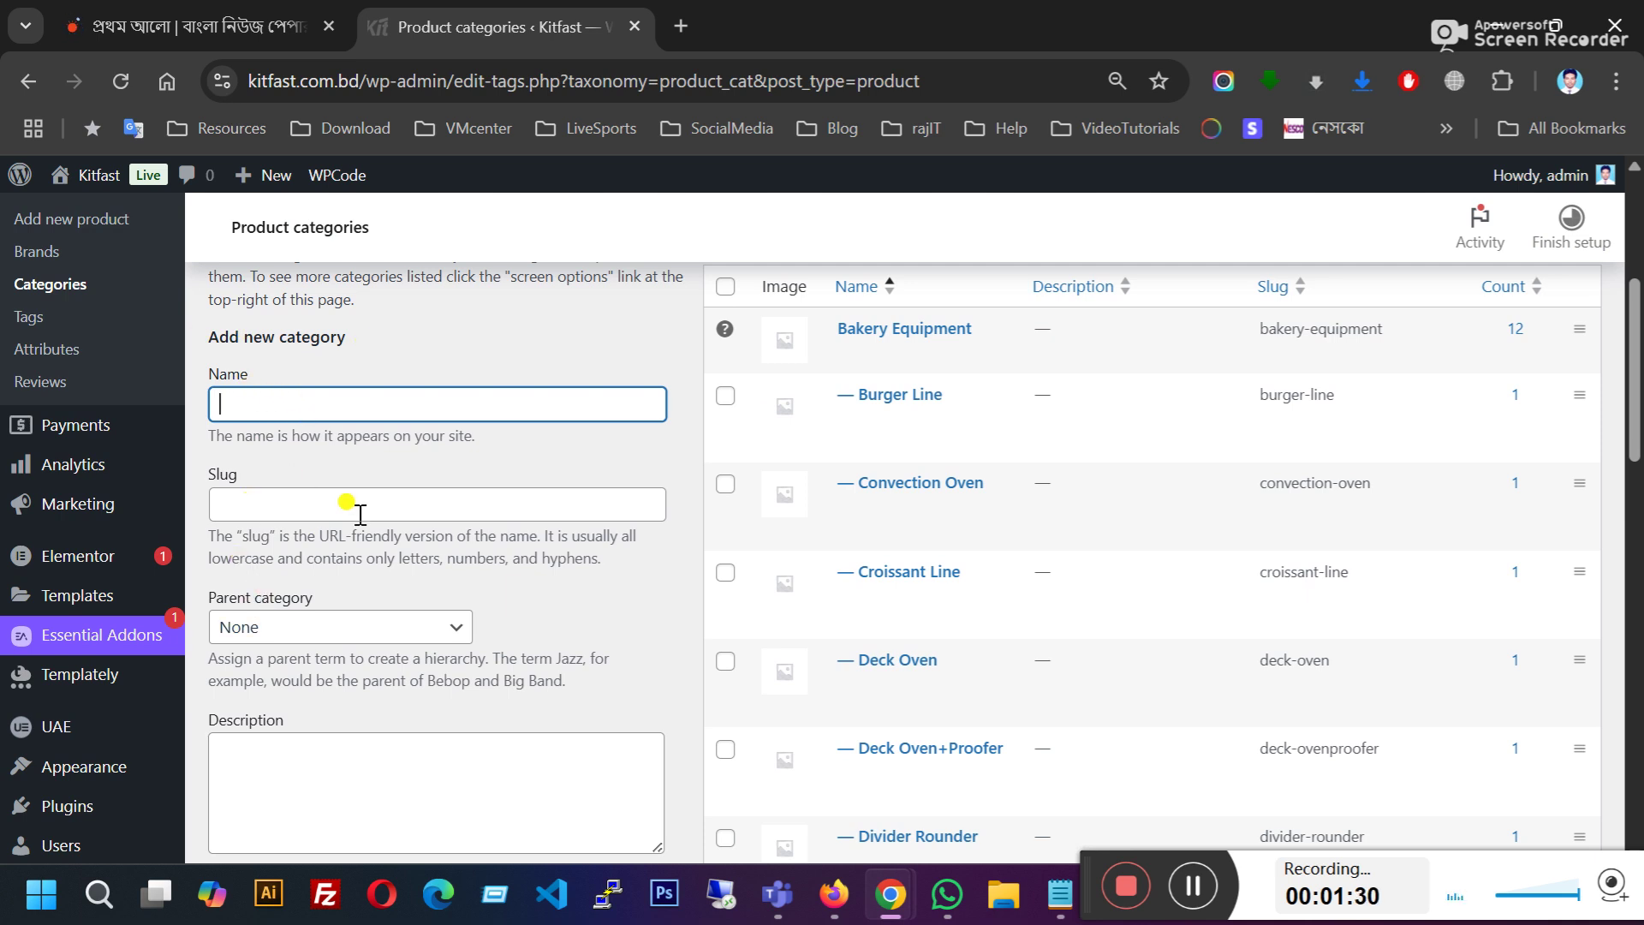
scroll(417, 533, down, 6)
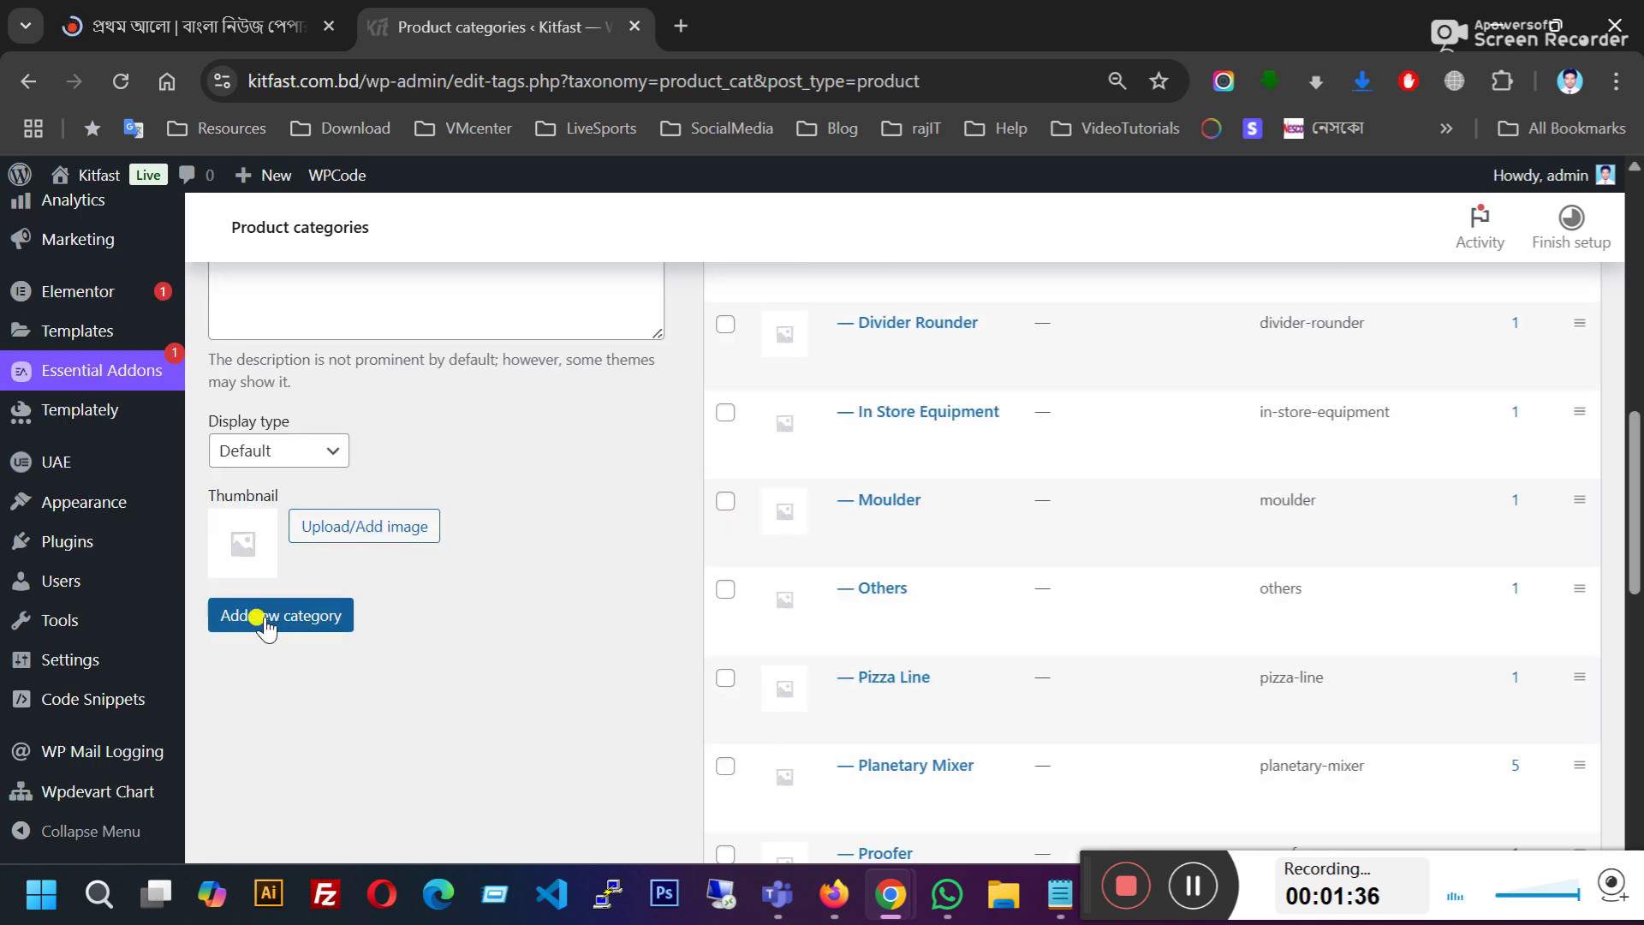
click(265, 625)
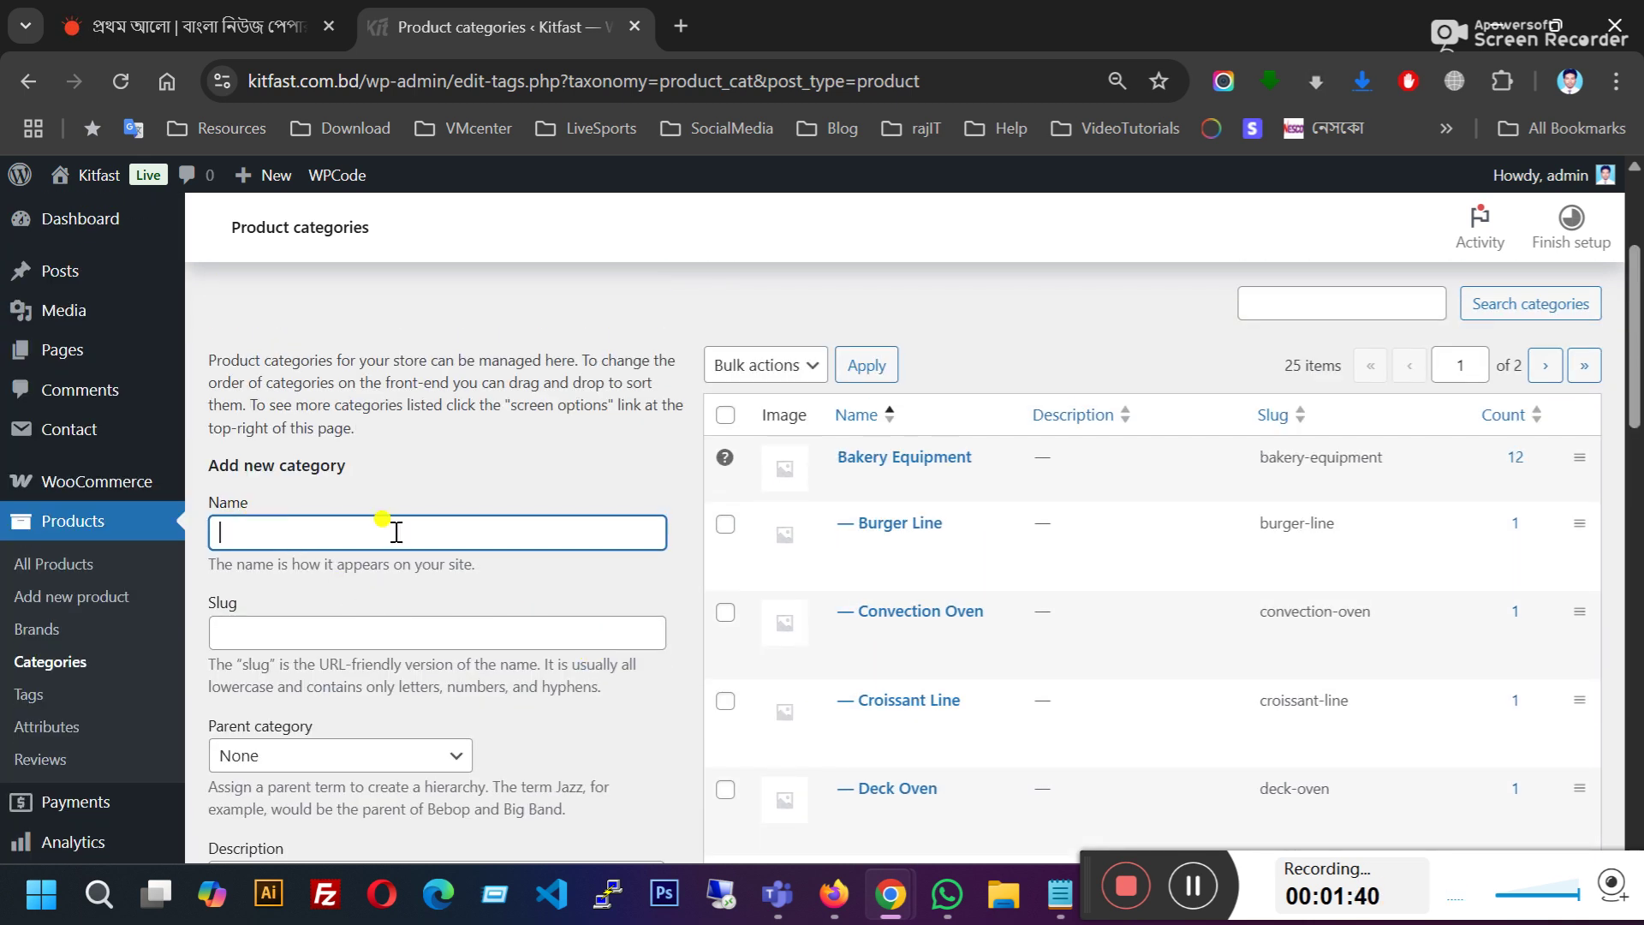
click(260, 541)
scroll(360, 514, down, 3)
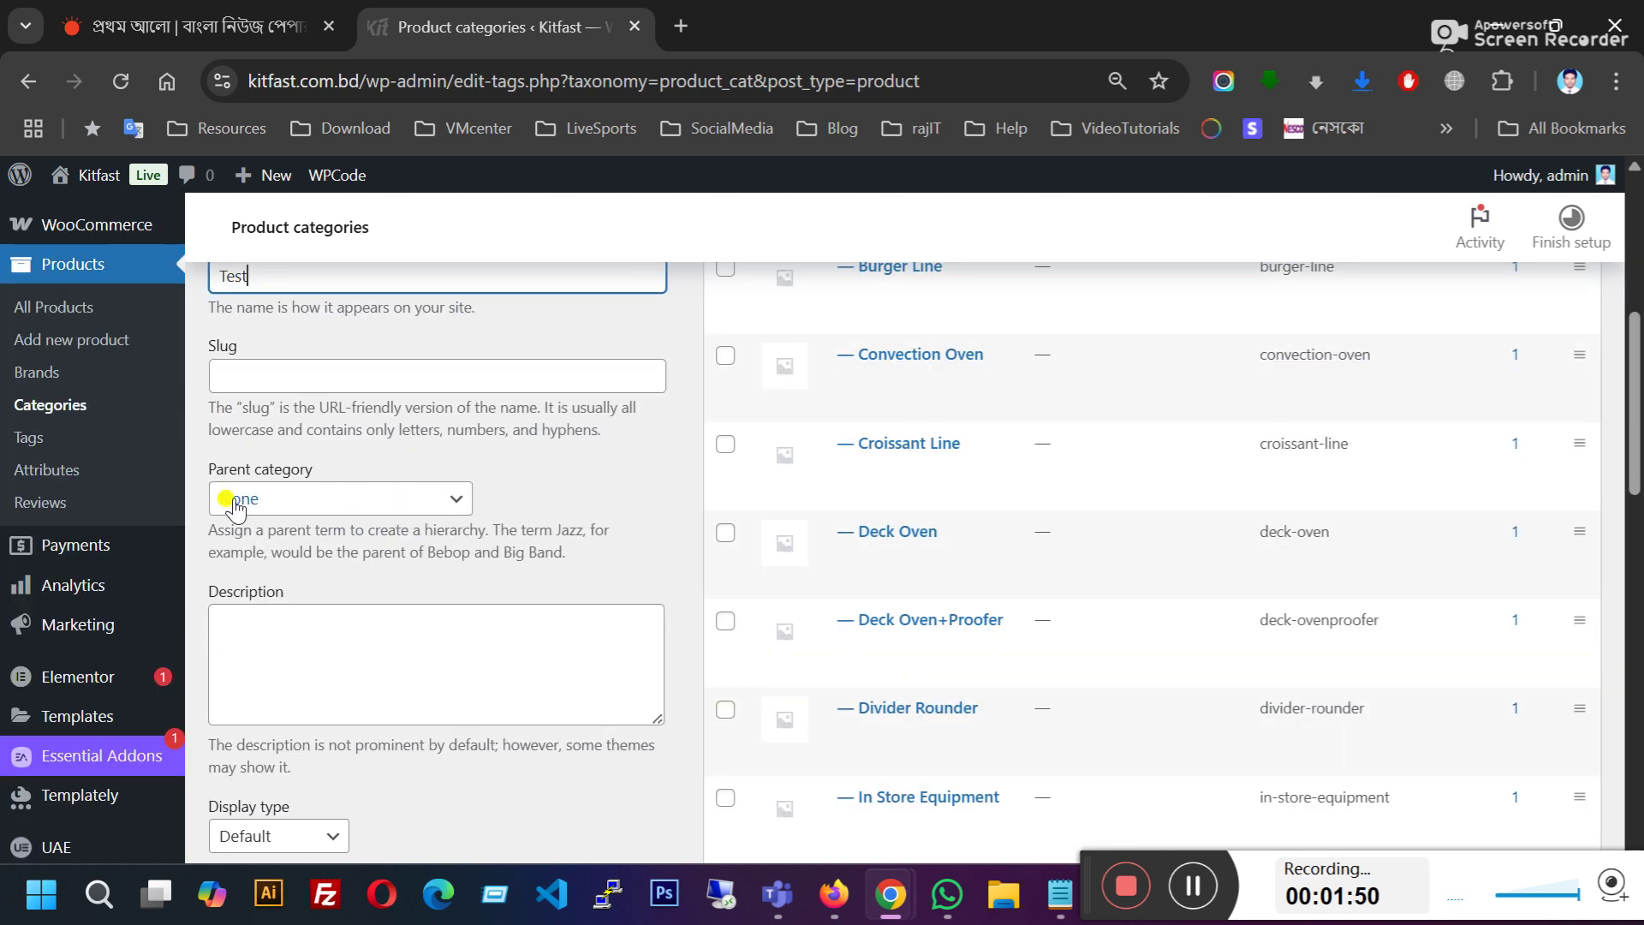
scroll(338, 487, up, 2)
drag(222, 414, 292, 435)
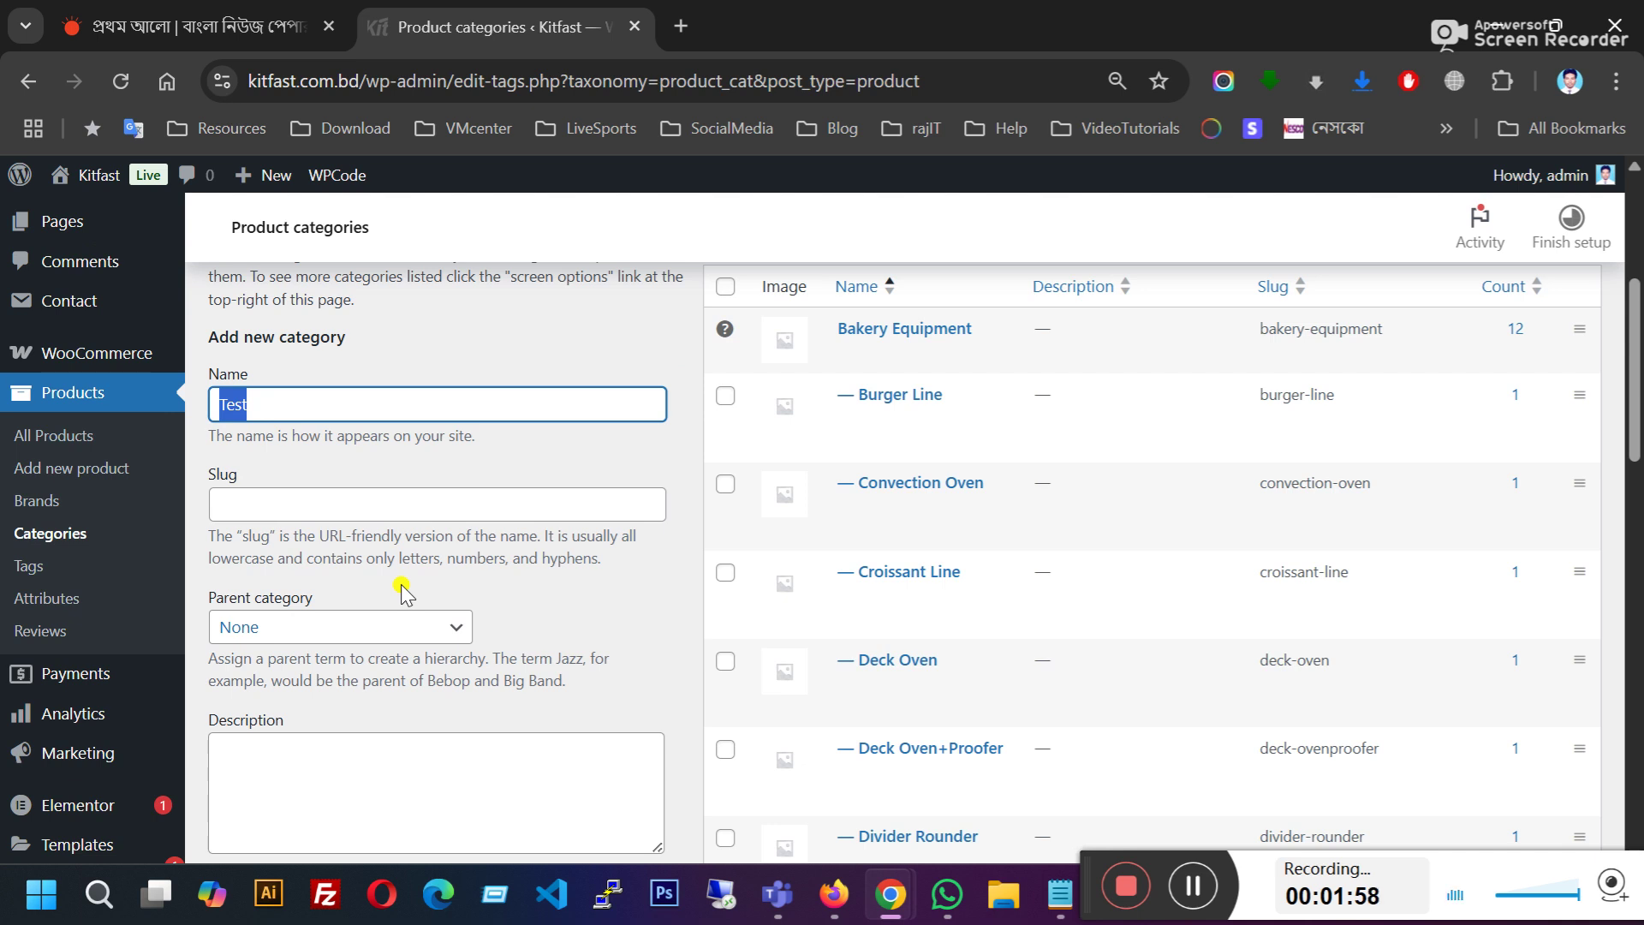
click(291, 408)
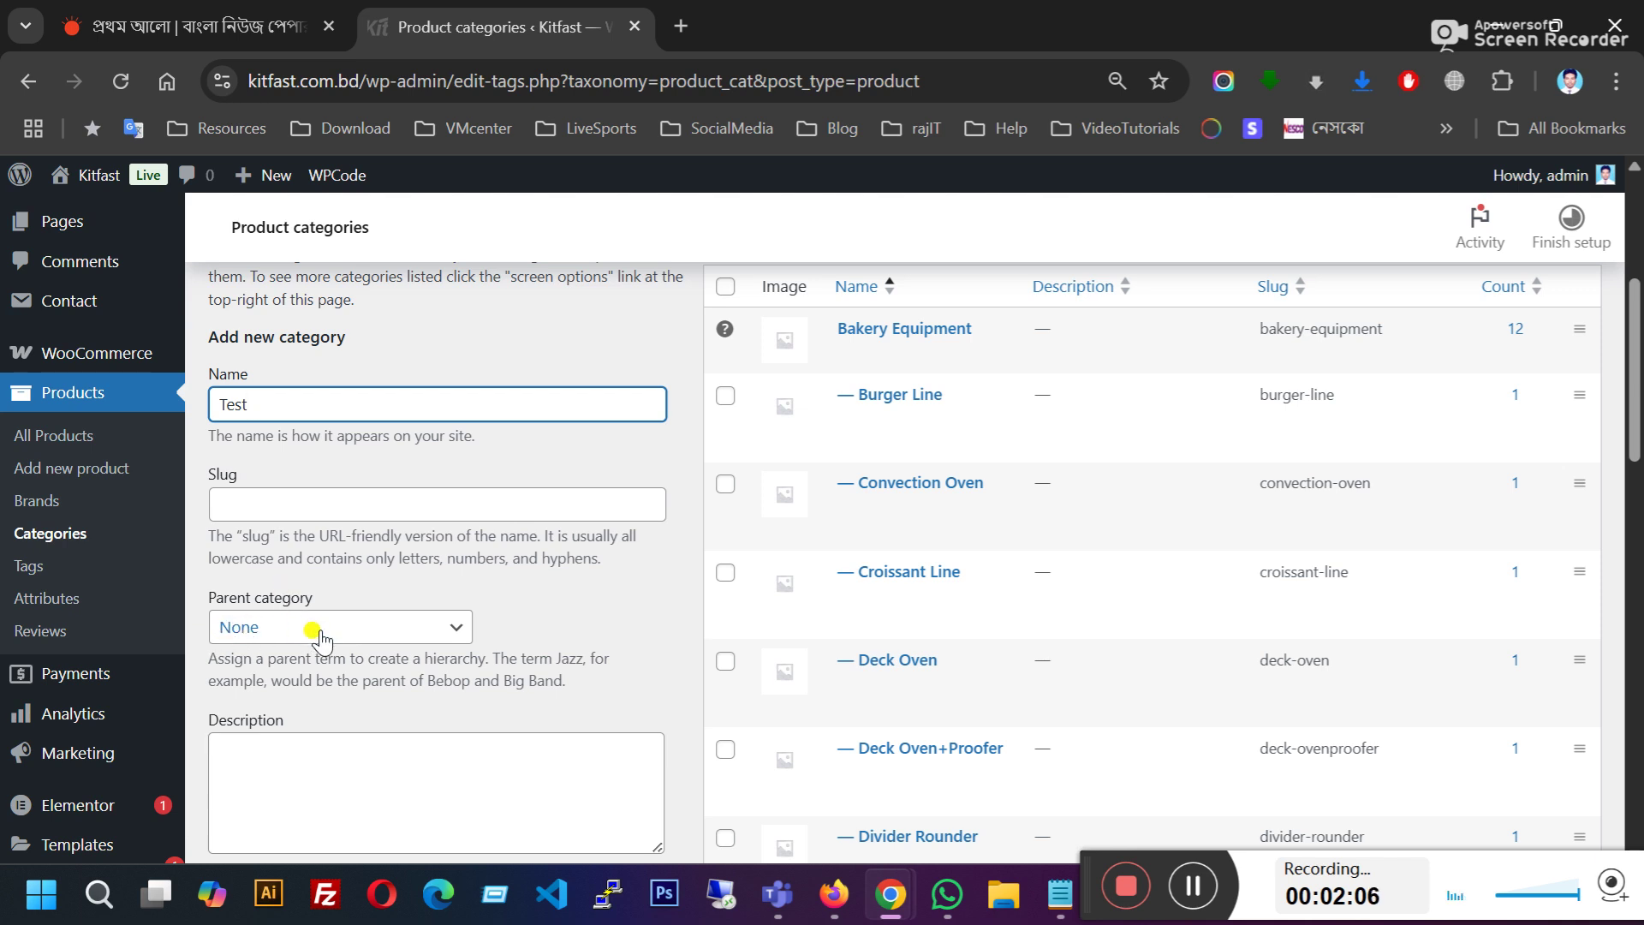
Step: Leave the Parent category set to None
click(368, 629)
scroll(342, 283, down, 3)
scroll(312, 468, up, 3)
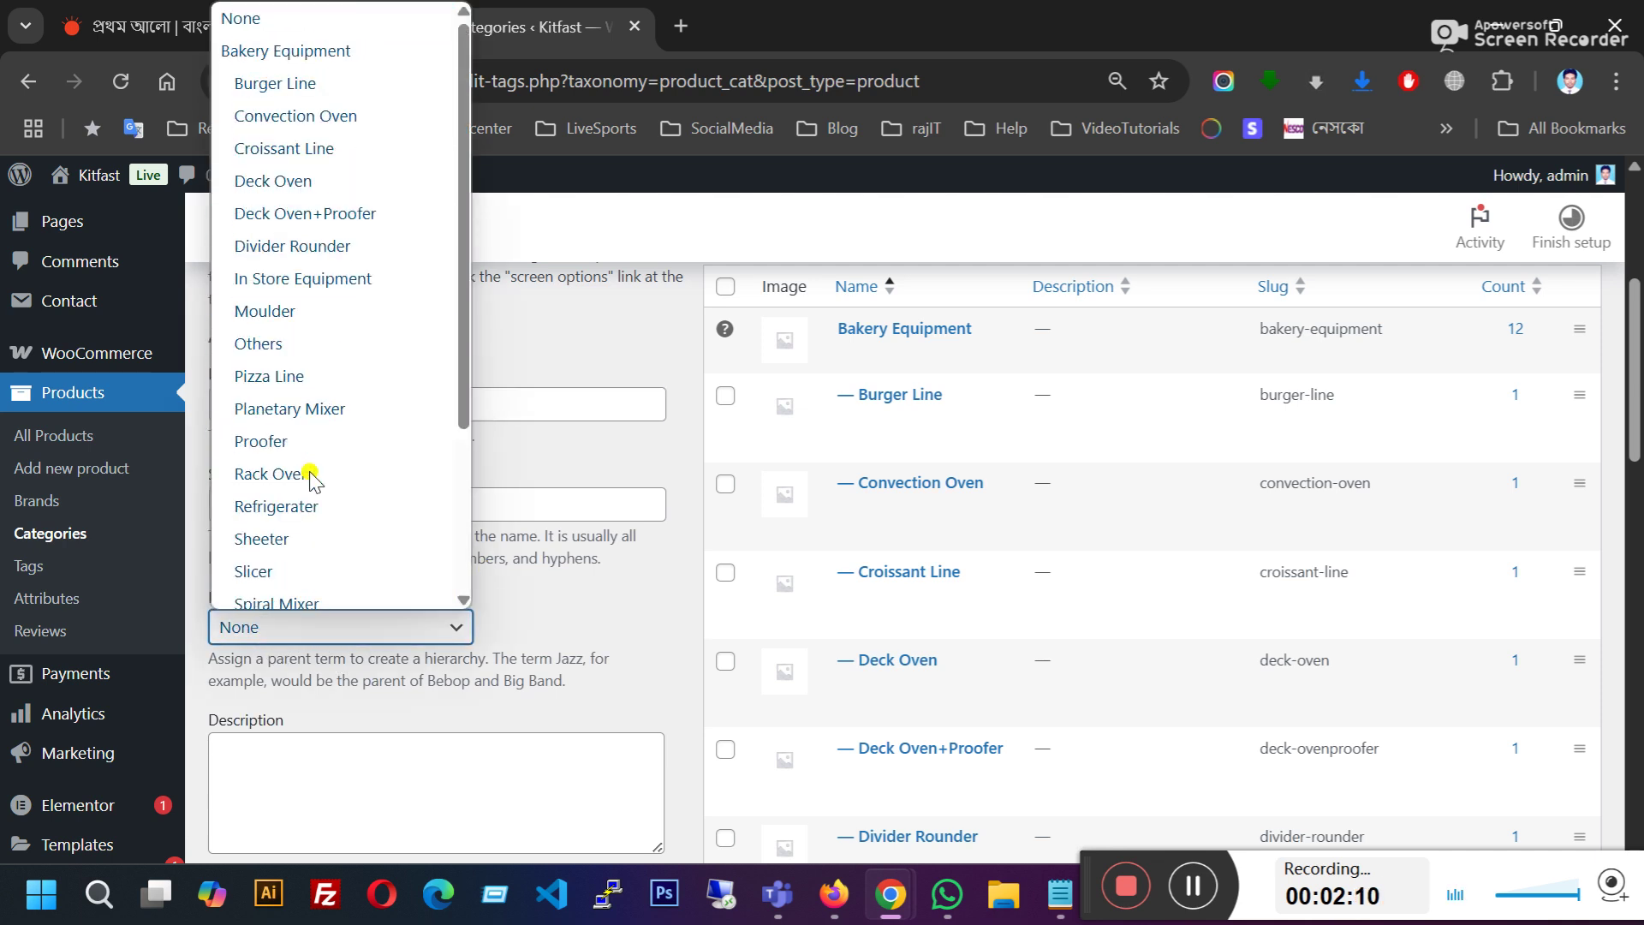
click(559, 560)
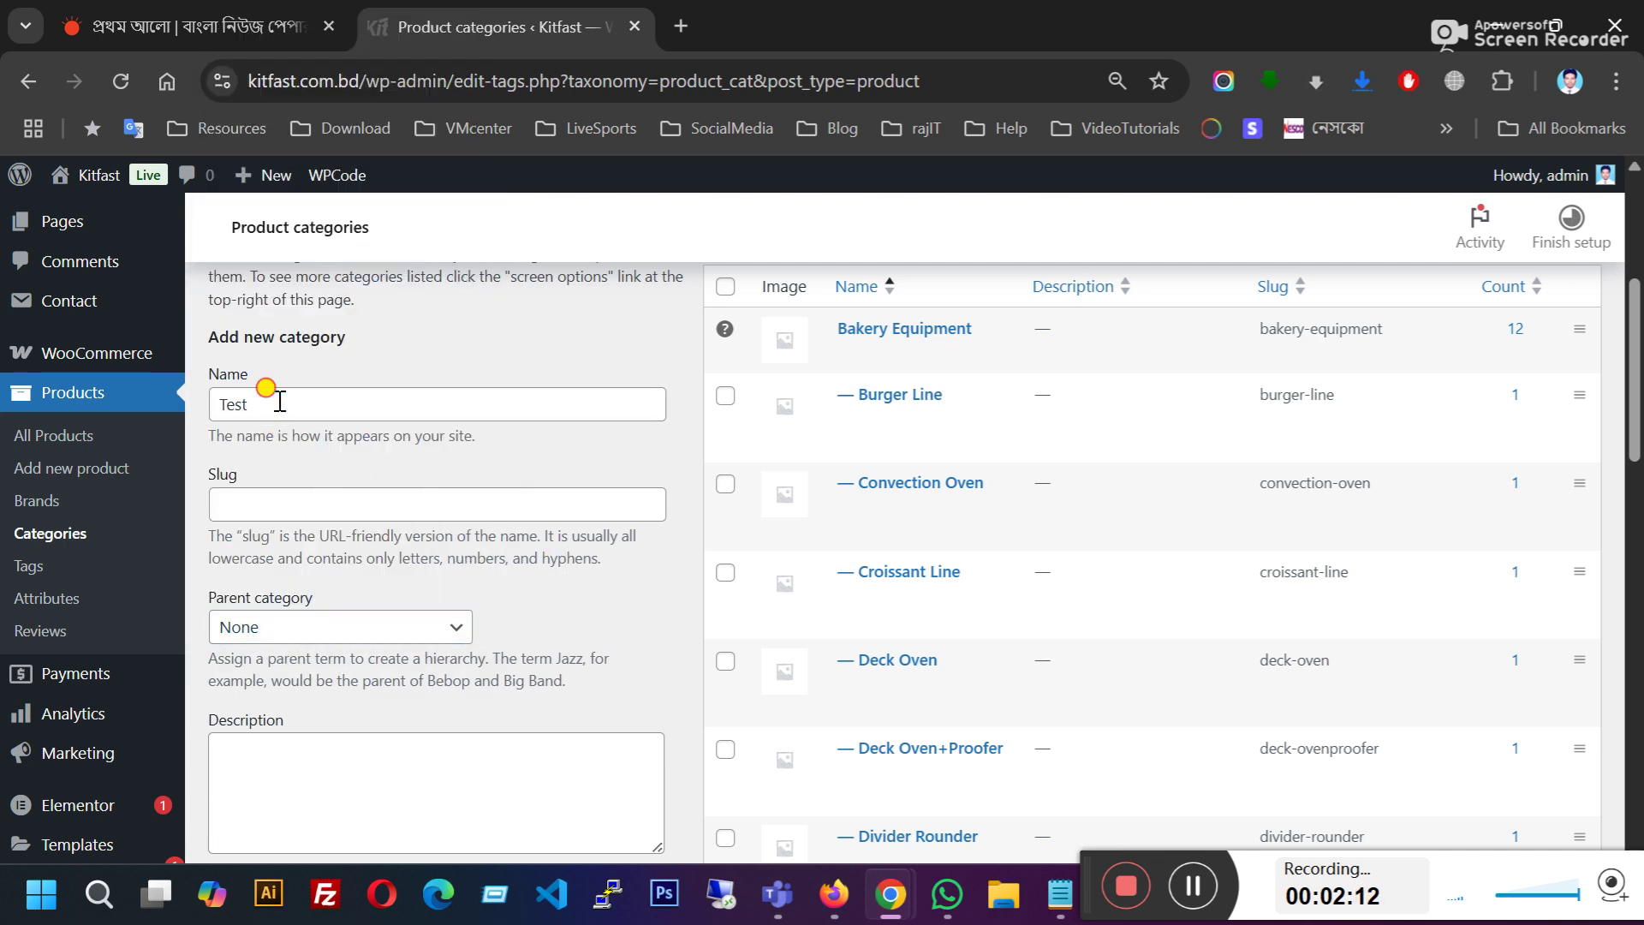
drag(271, 395, 205, 404)
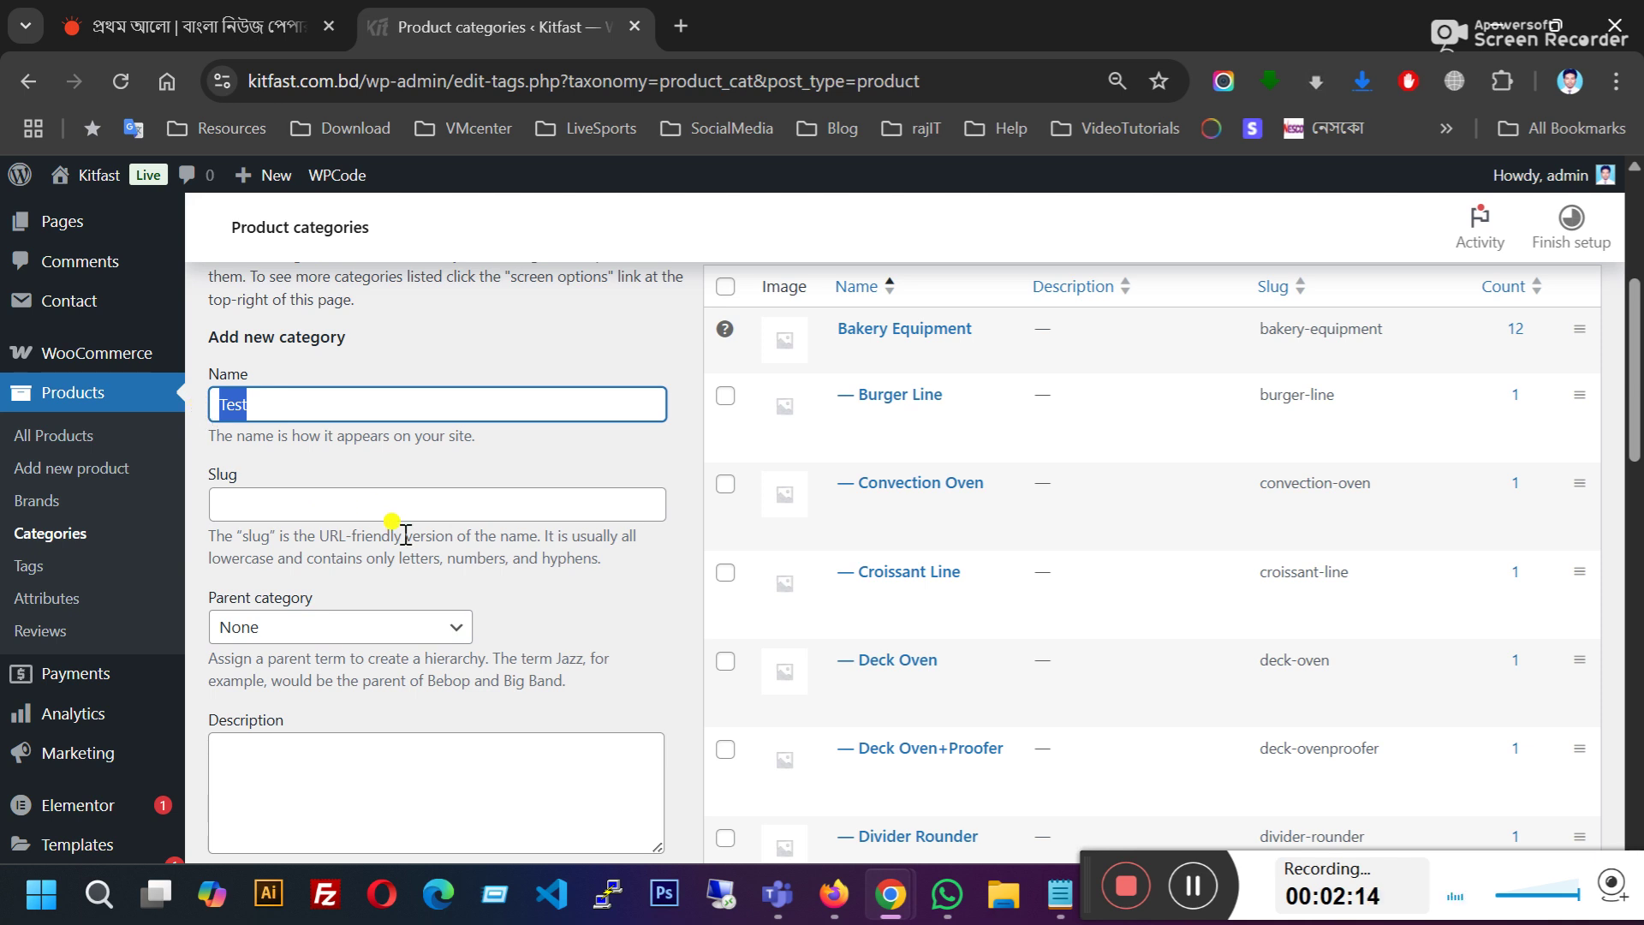
click(396, 640)
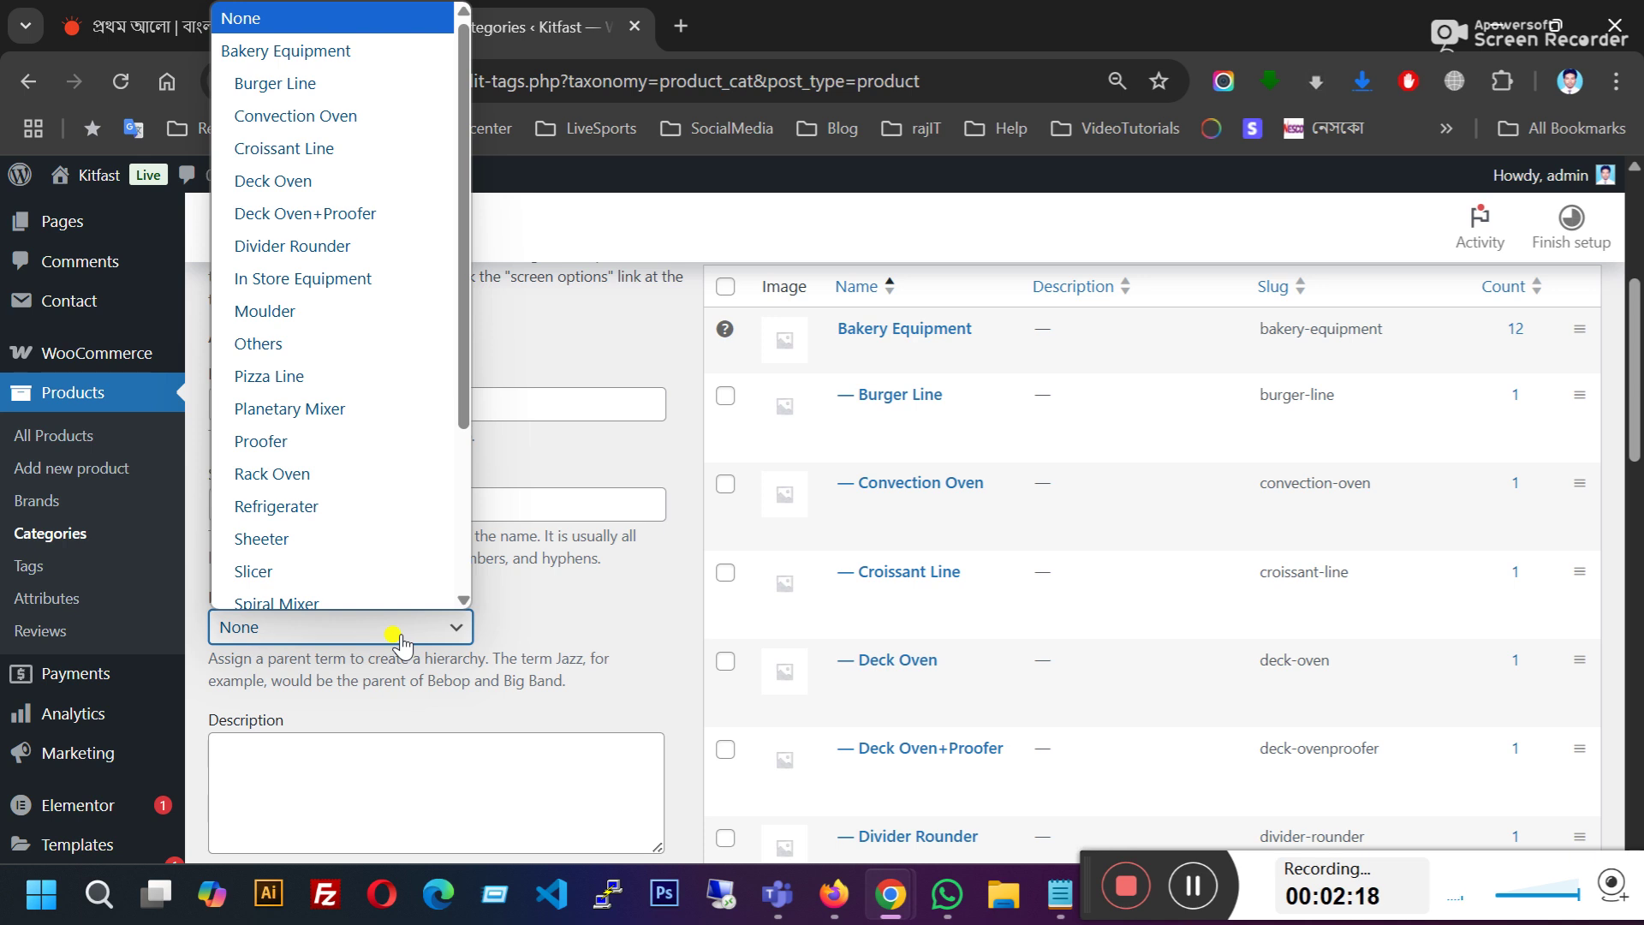
click(400, 644)
Step: Add Test as a top-level category with slug test
drag(296, 405, 238, 536)
click(415, 496)
click(221, 400)
drag(267, 401, 216, 414)
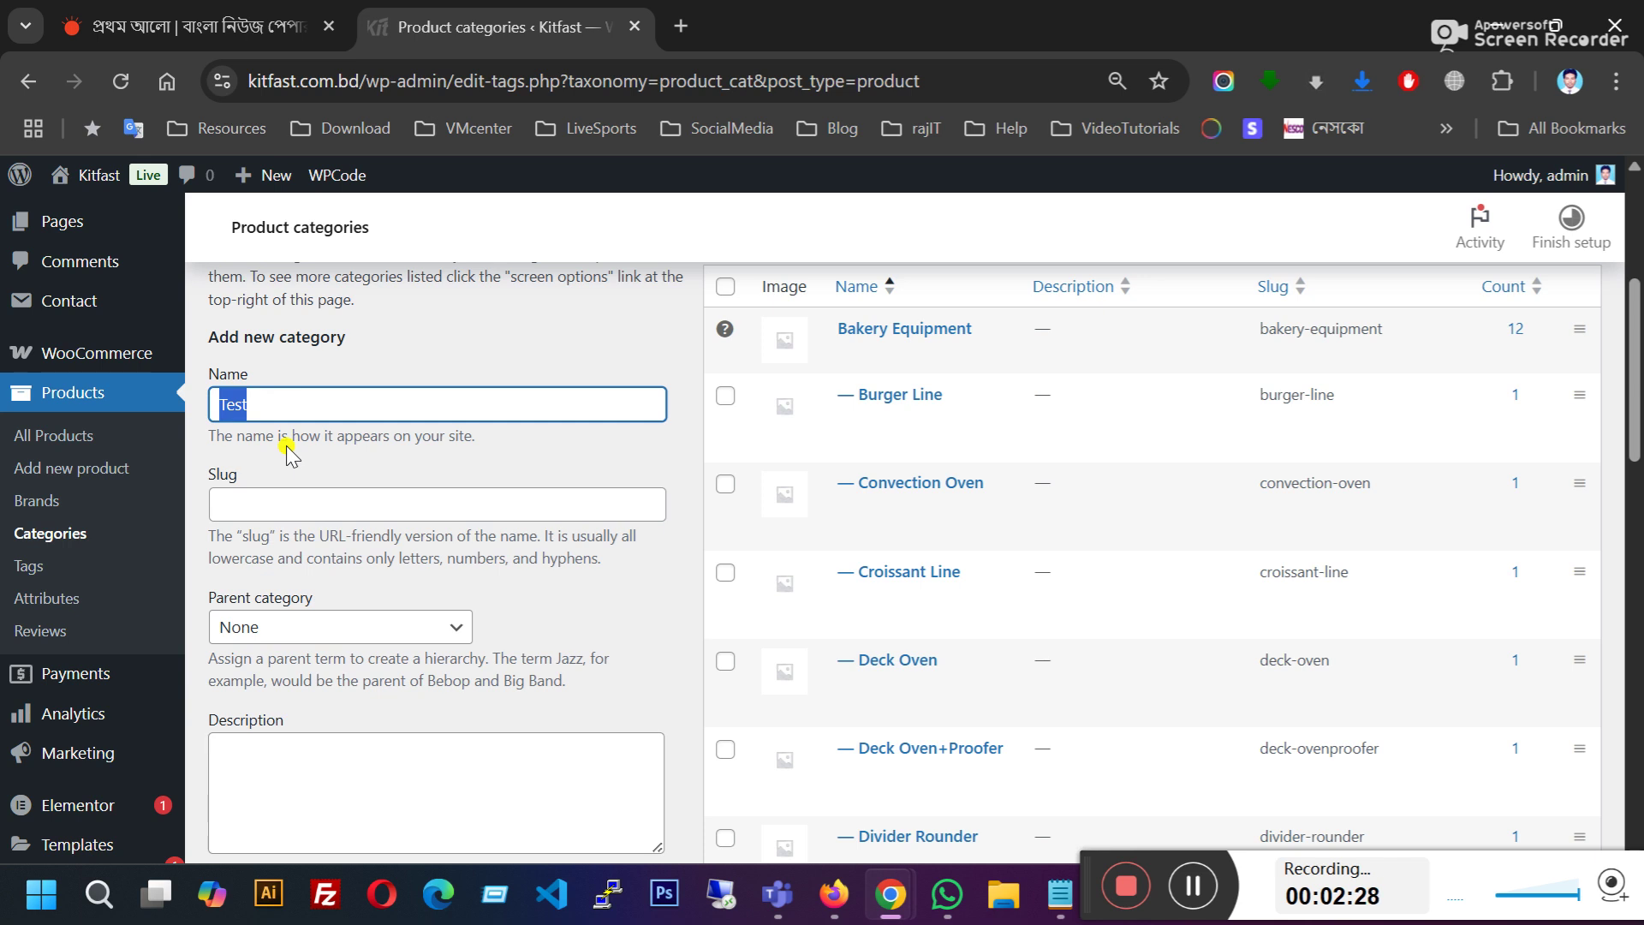
click(227, 406)
click(245, 406)
scroll(354, 416, down, 6)
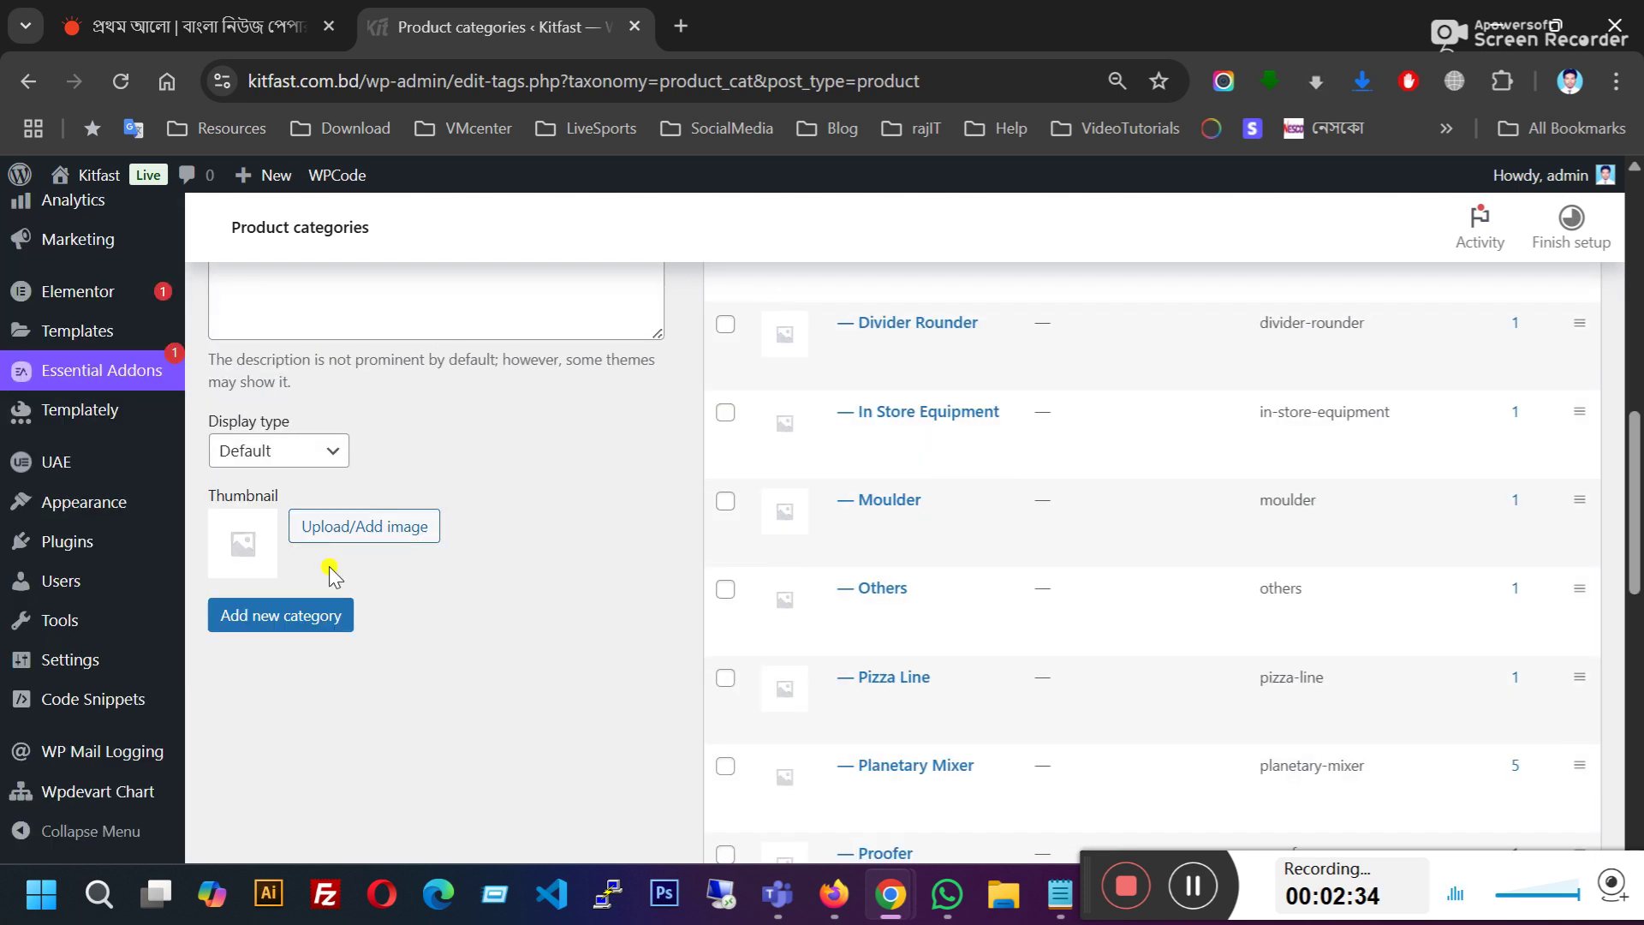
click(282, 616)
scroll(1017, 492, up, 7)
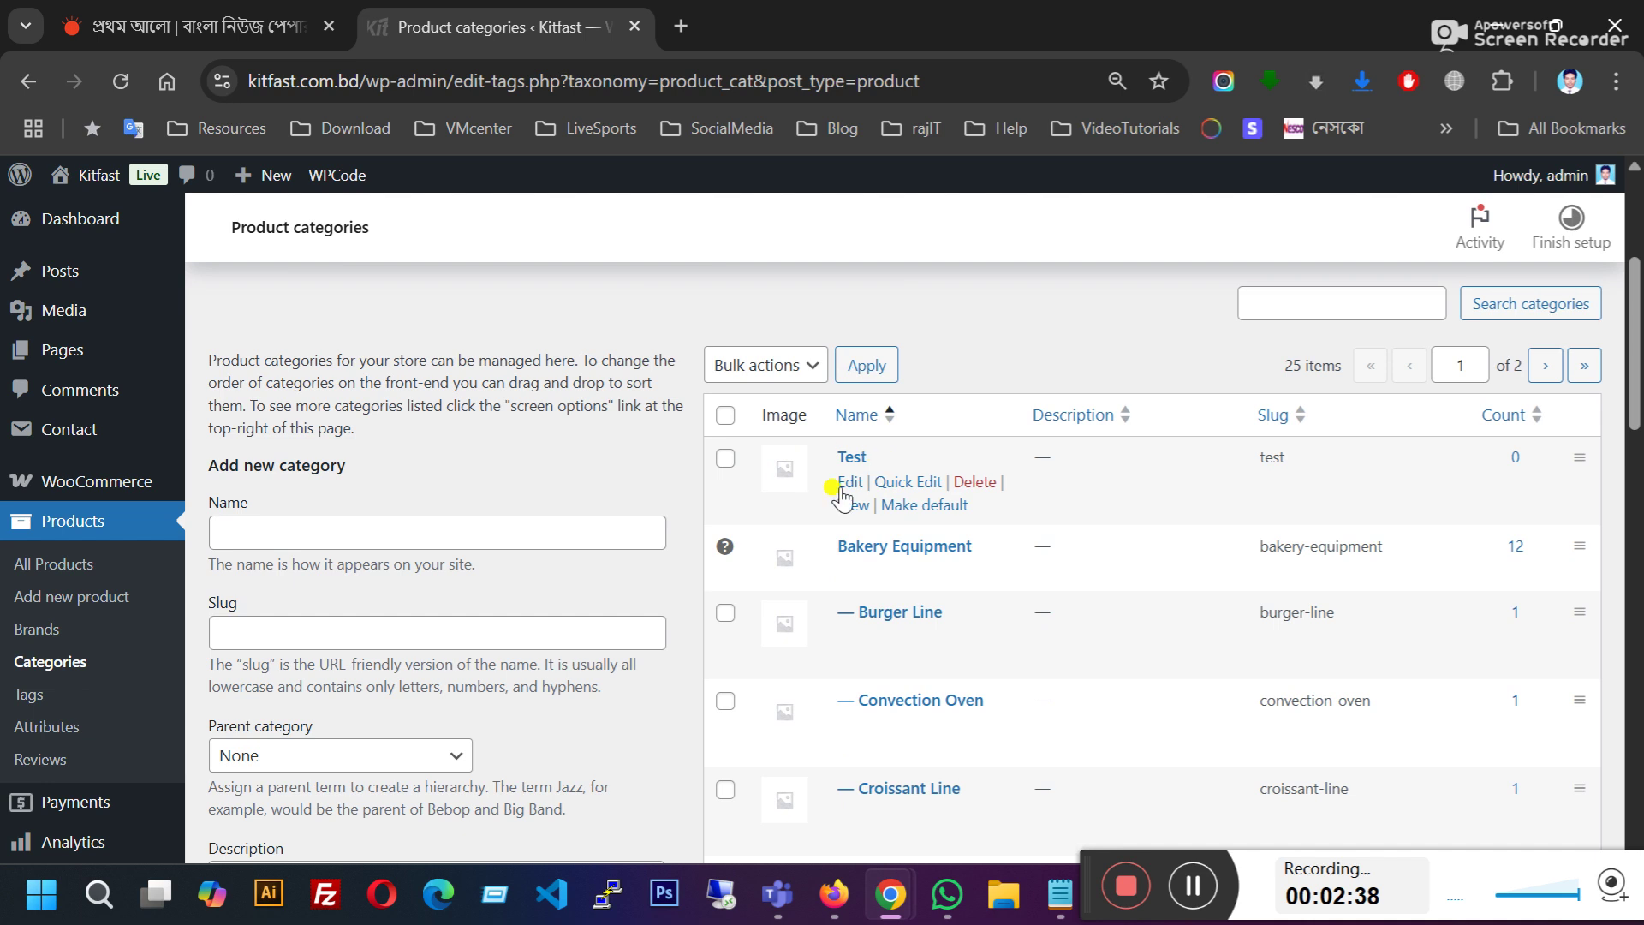
Step: Add 'test child 1' as a subcategory with Test as its parent
click(310, 535)
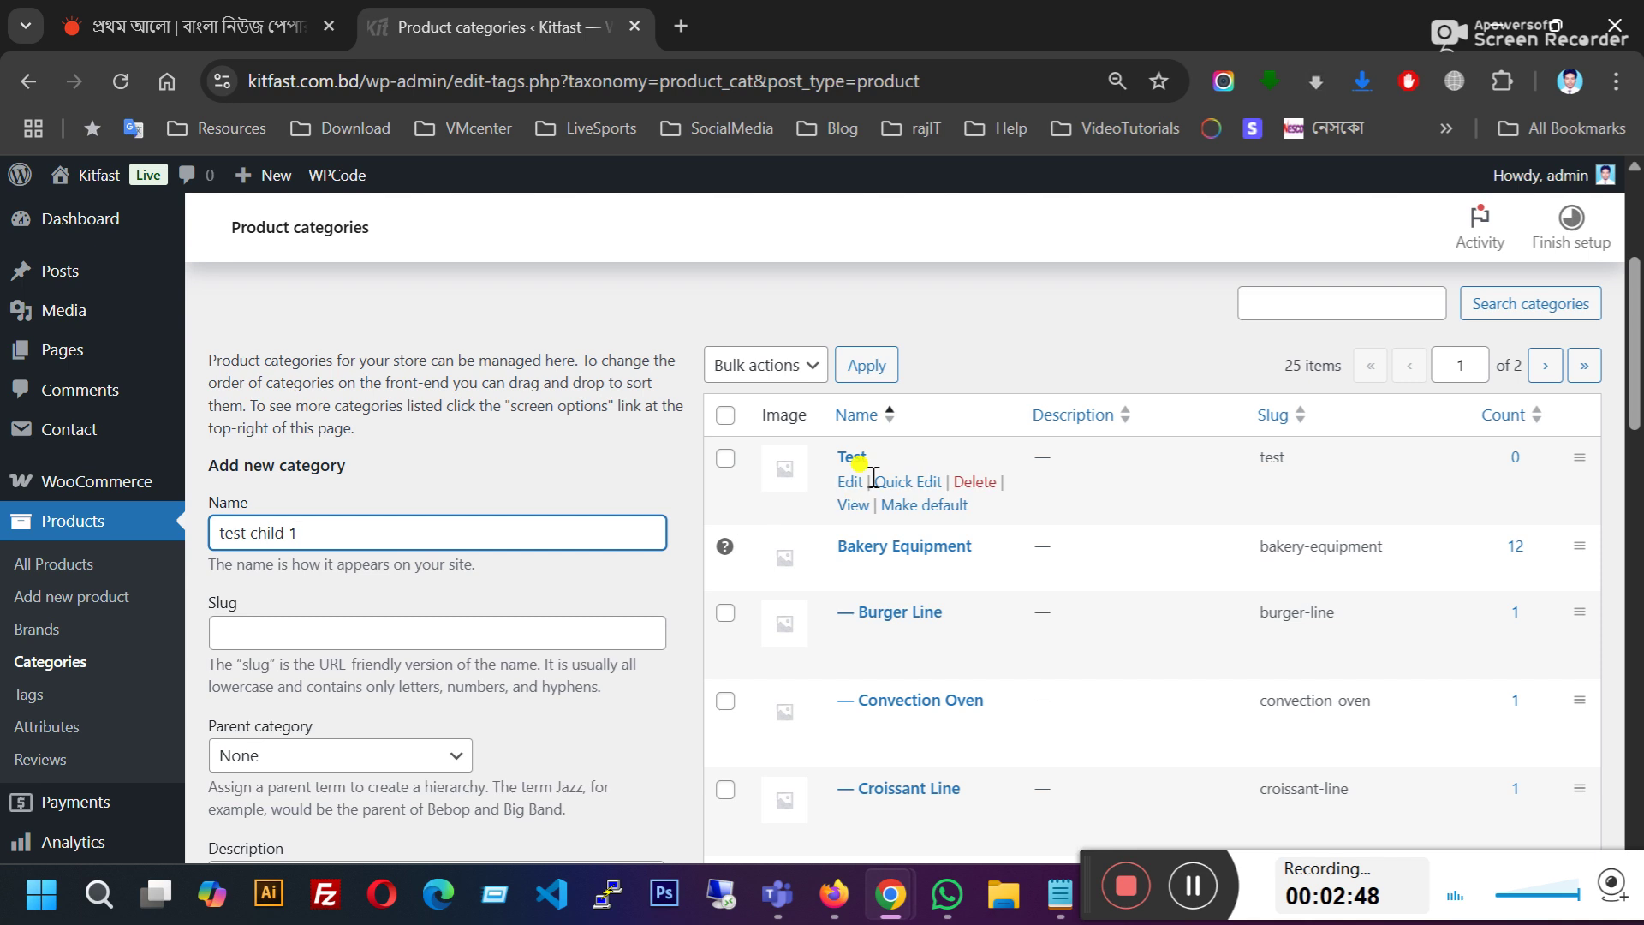
scroll(421, 546, down, 1)
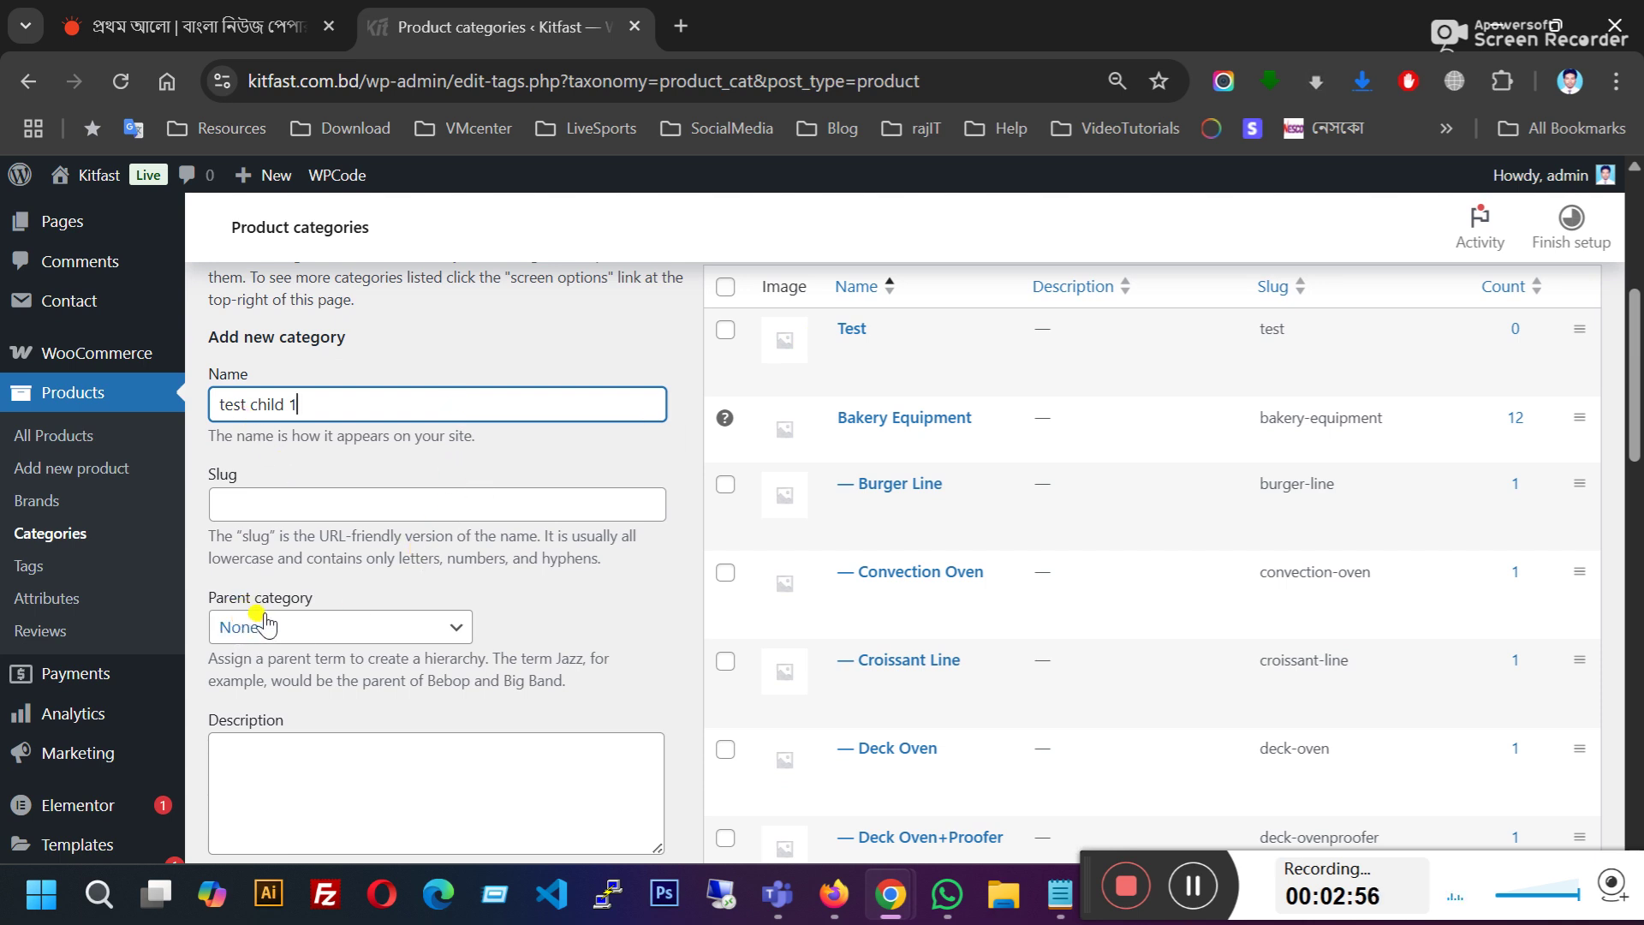
click(264, 632)
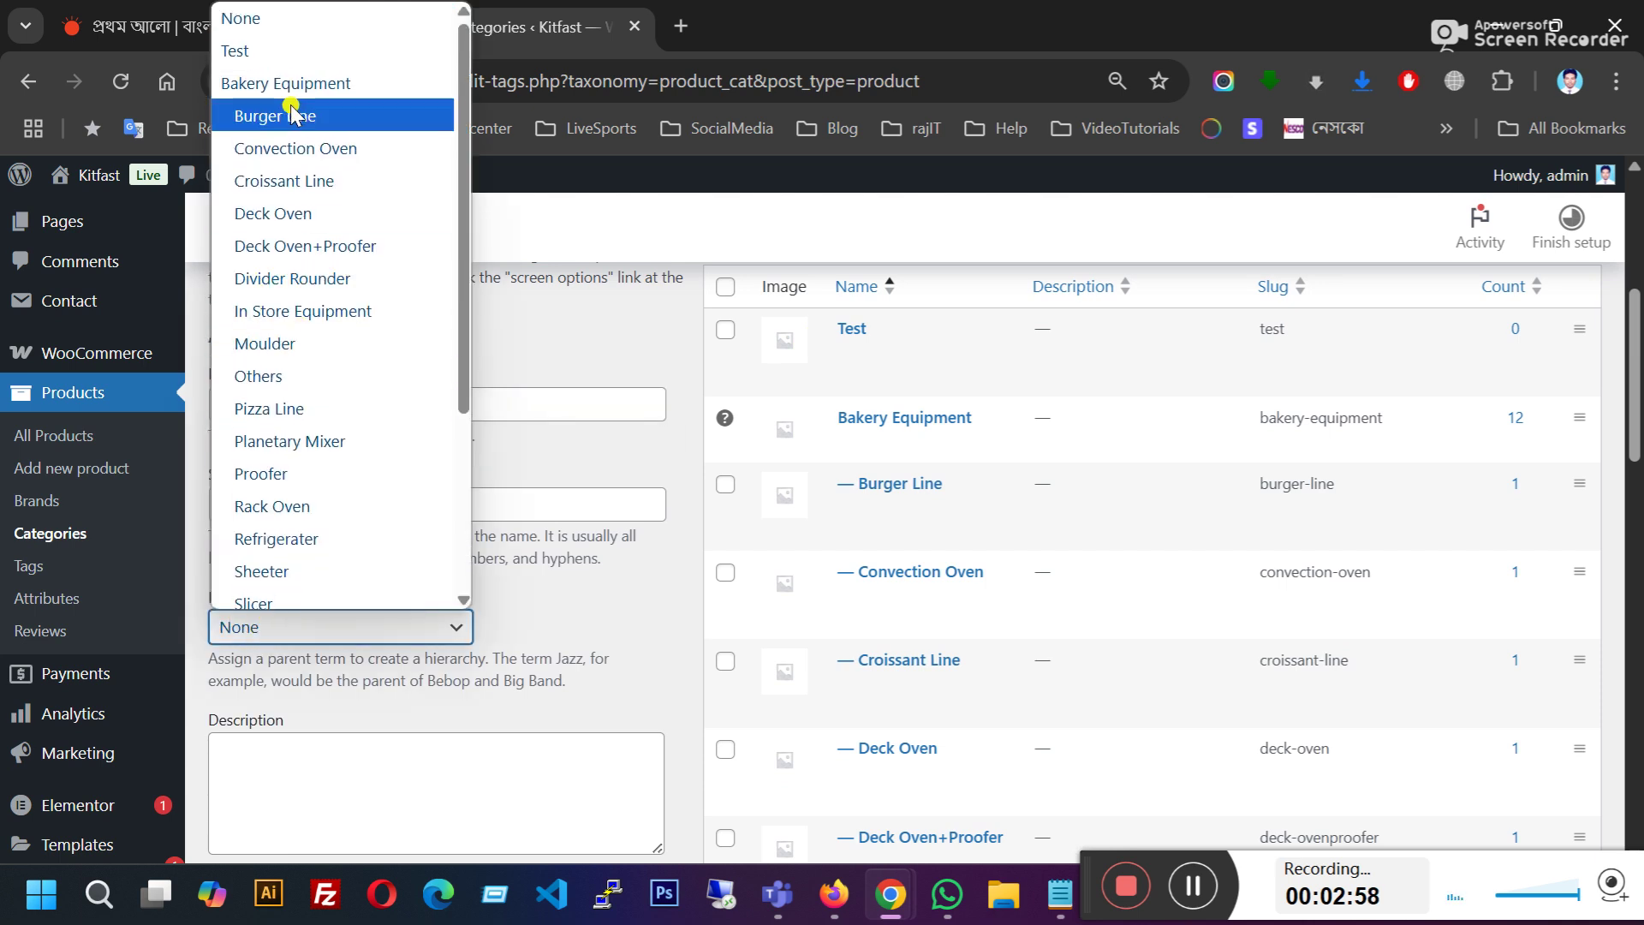
click(272, 51)
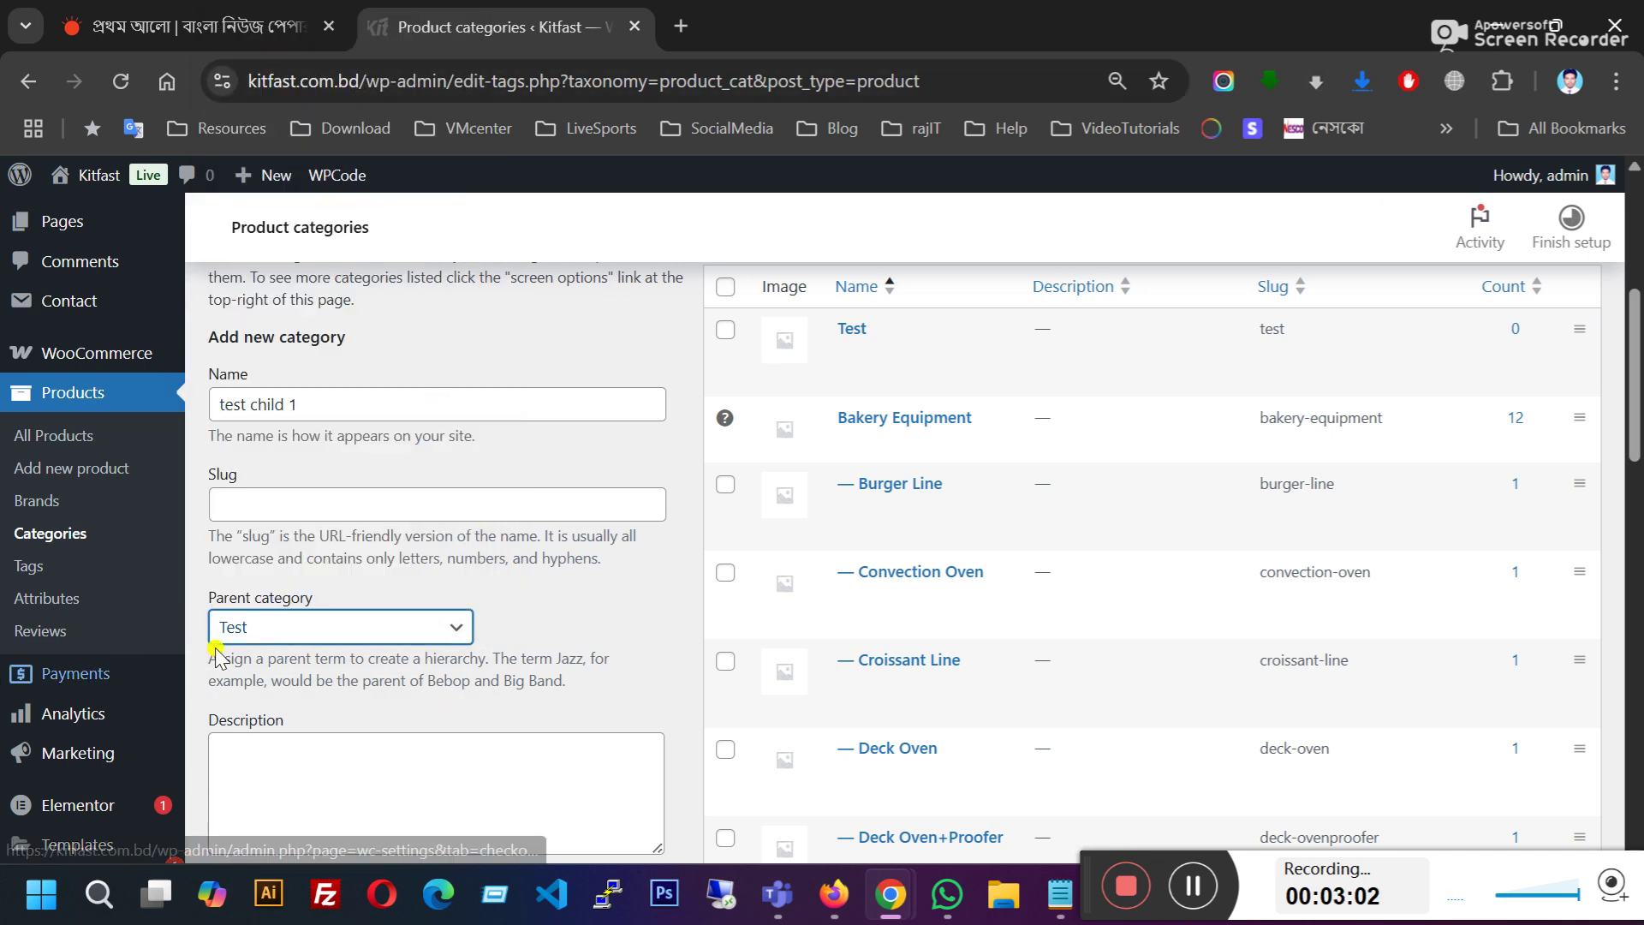
scroll(531, 578, down, 3)
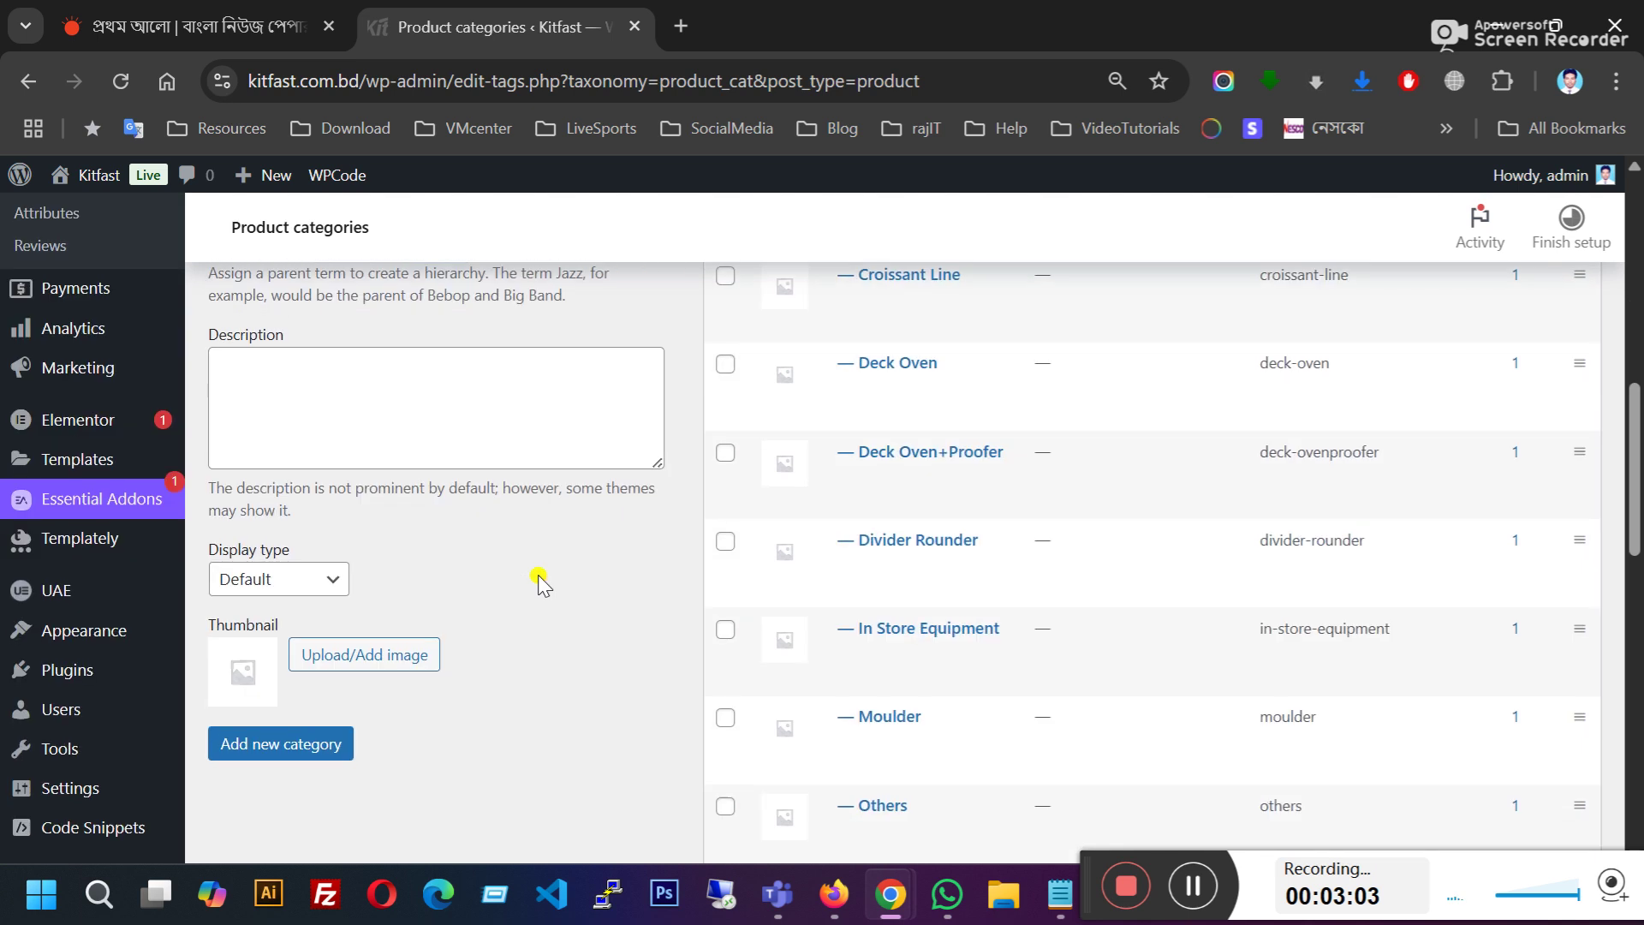
click(308, 736)
scroll(617, 591, up, 8)
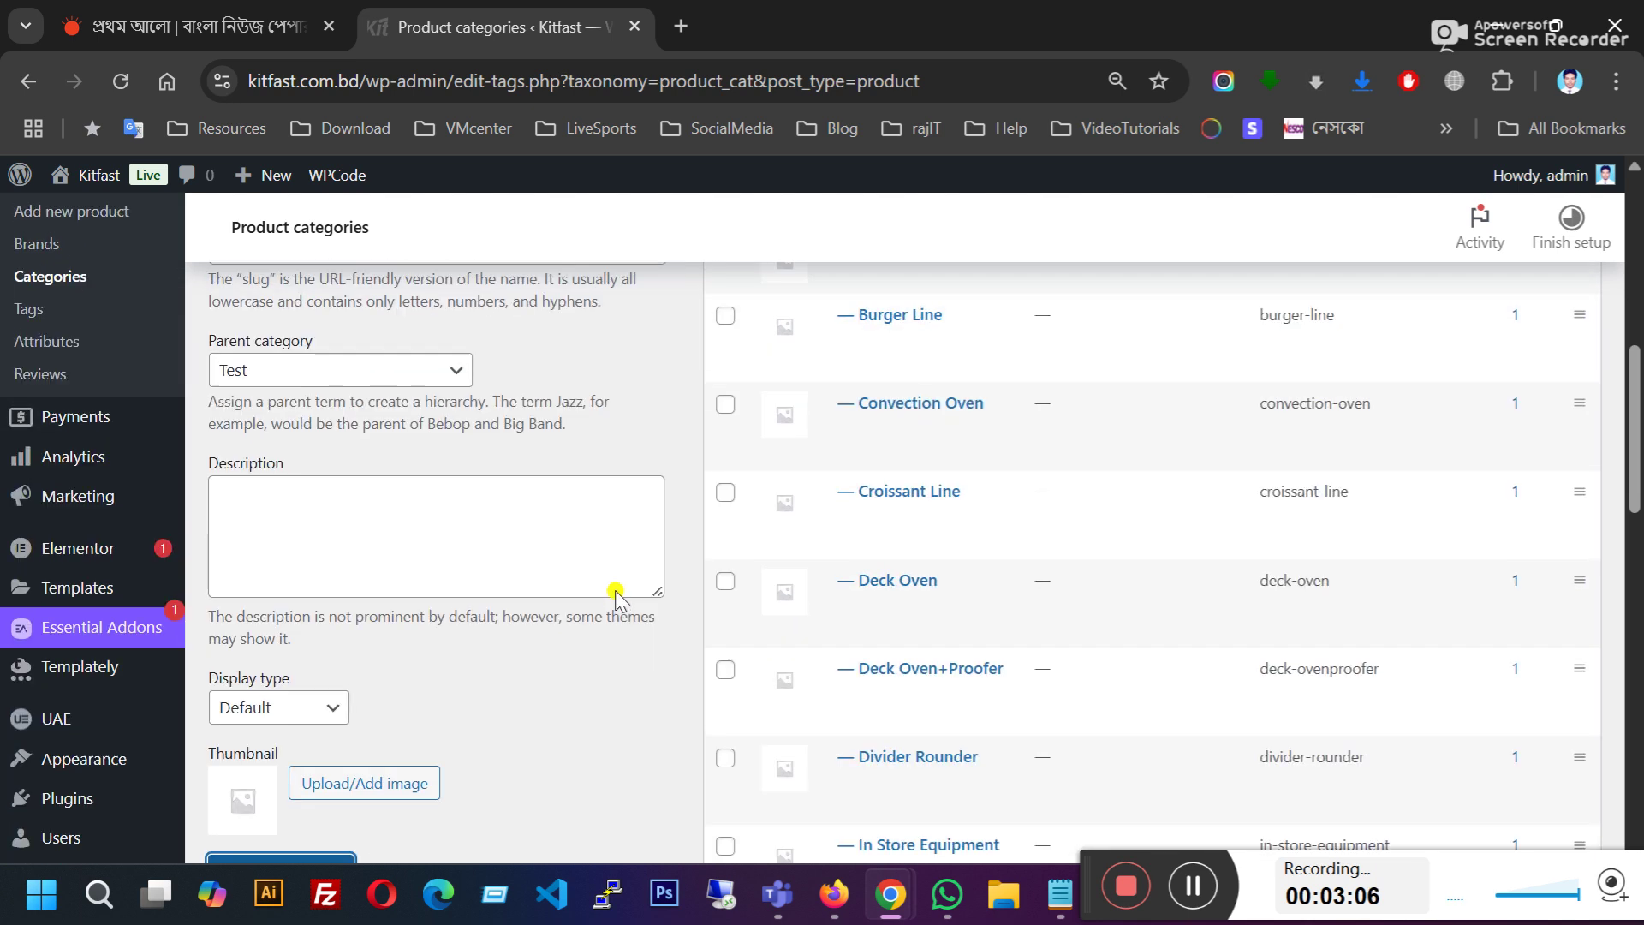
scroll(839, 548, down, 2)
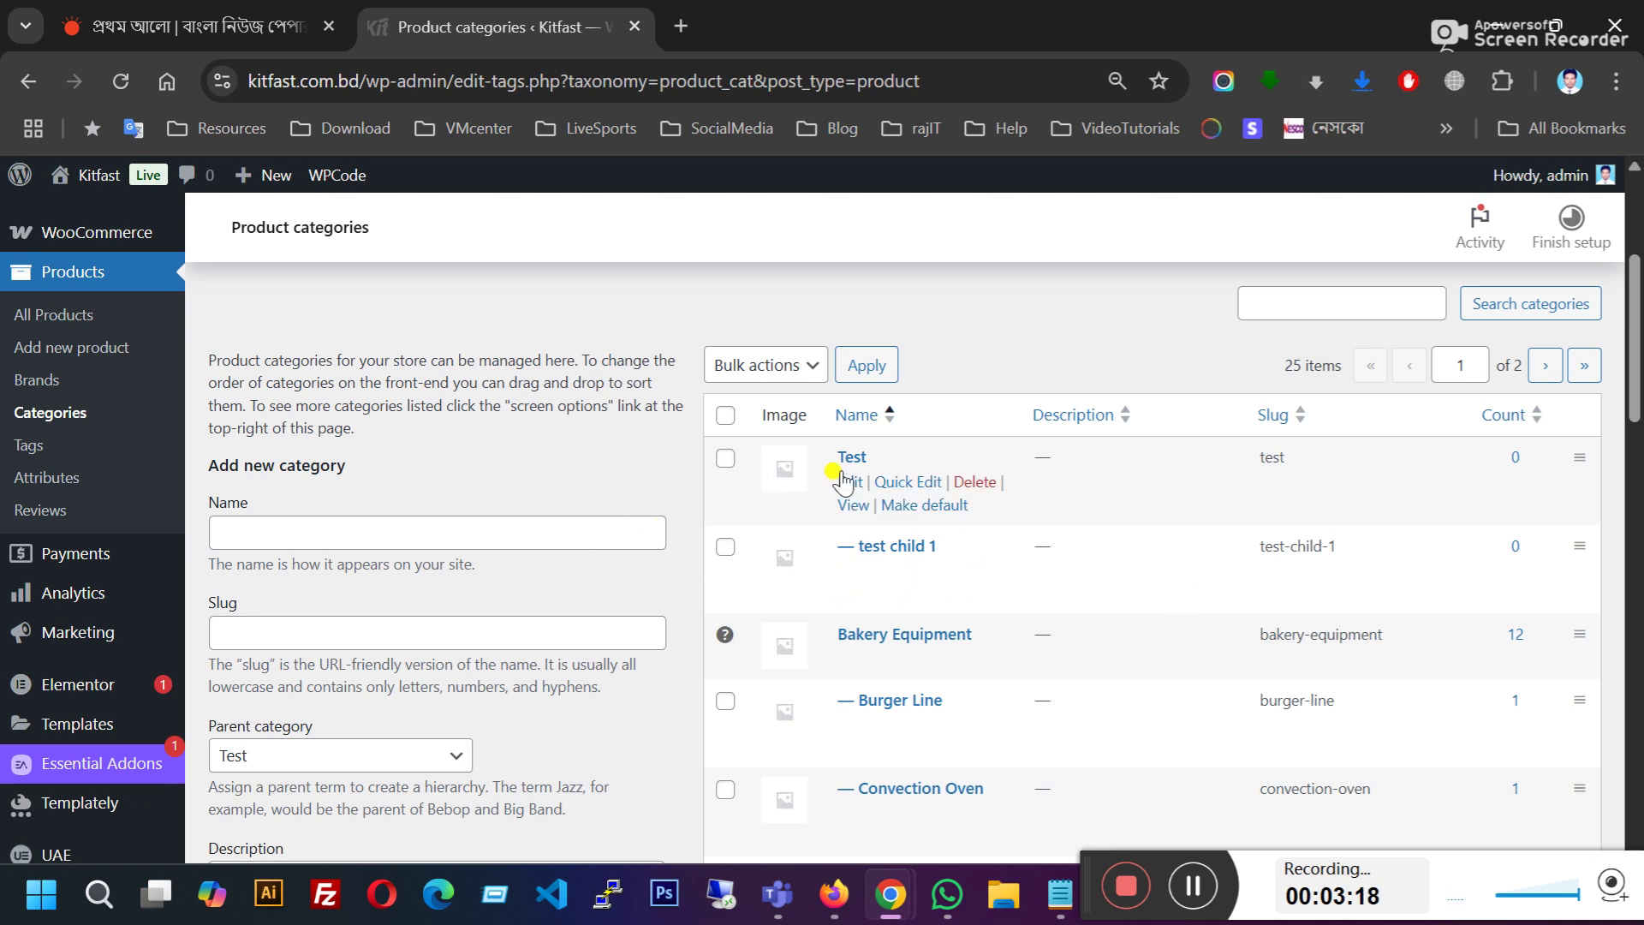
Step: Delete the 'test child 1' subcategory
scroll(917, 614, down, 1)
scroll(916, 614, down, 1)
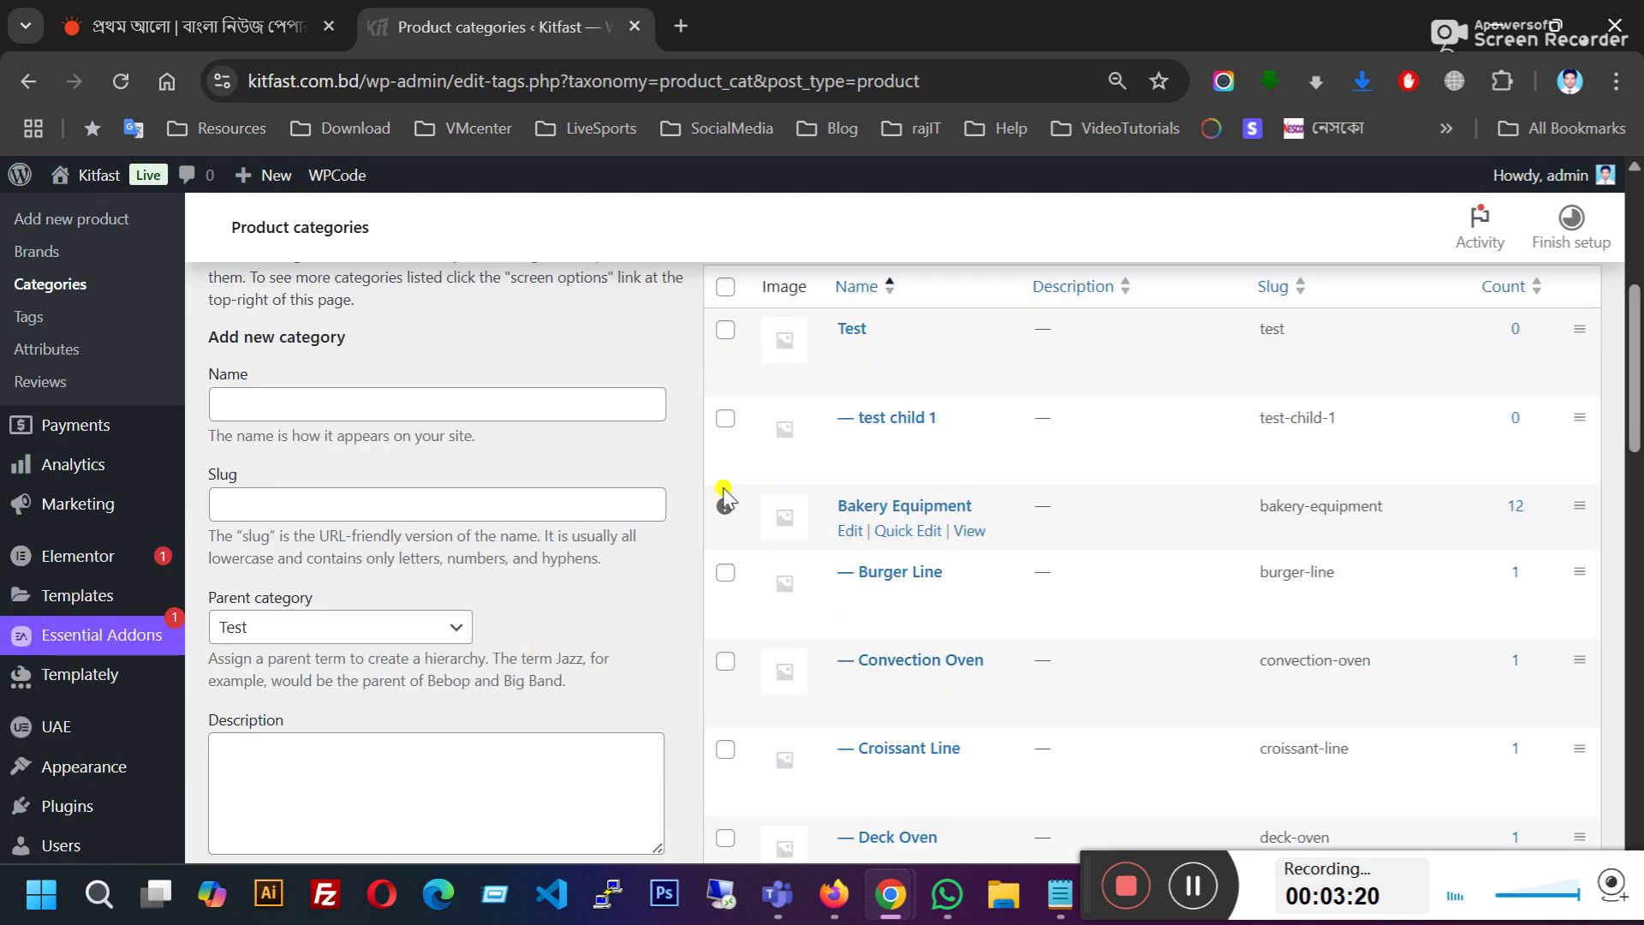
scroll(694, 546, up, 2)
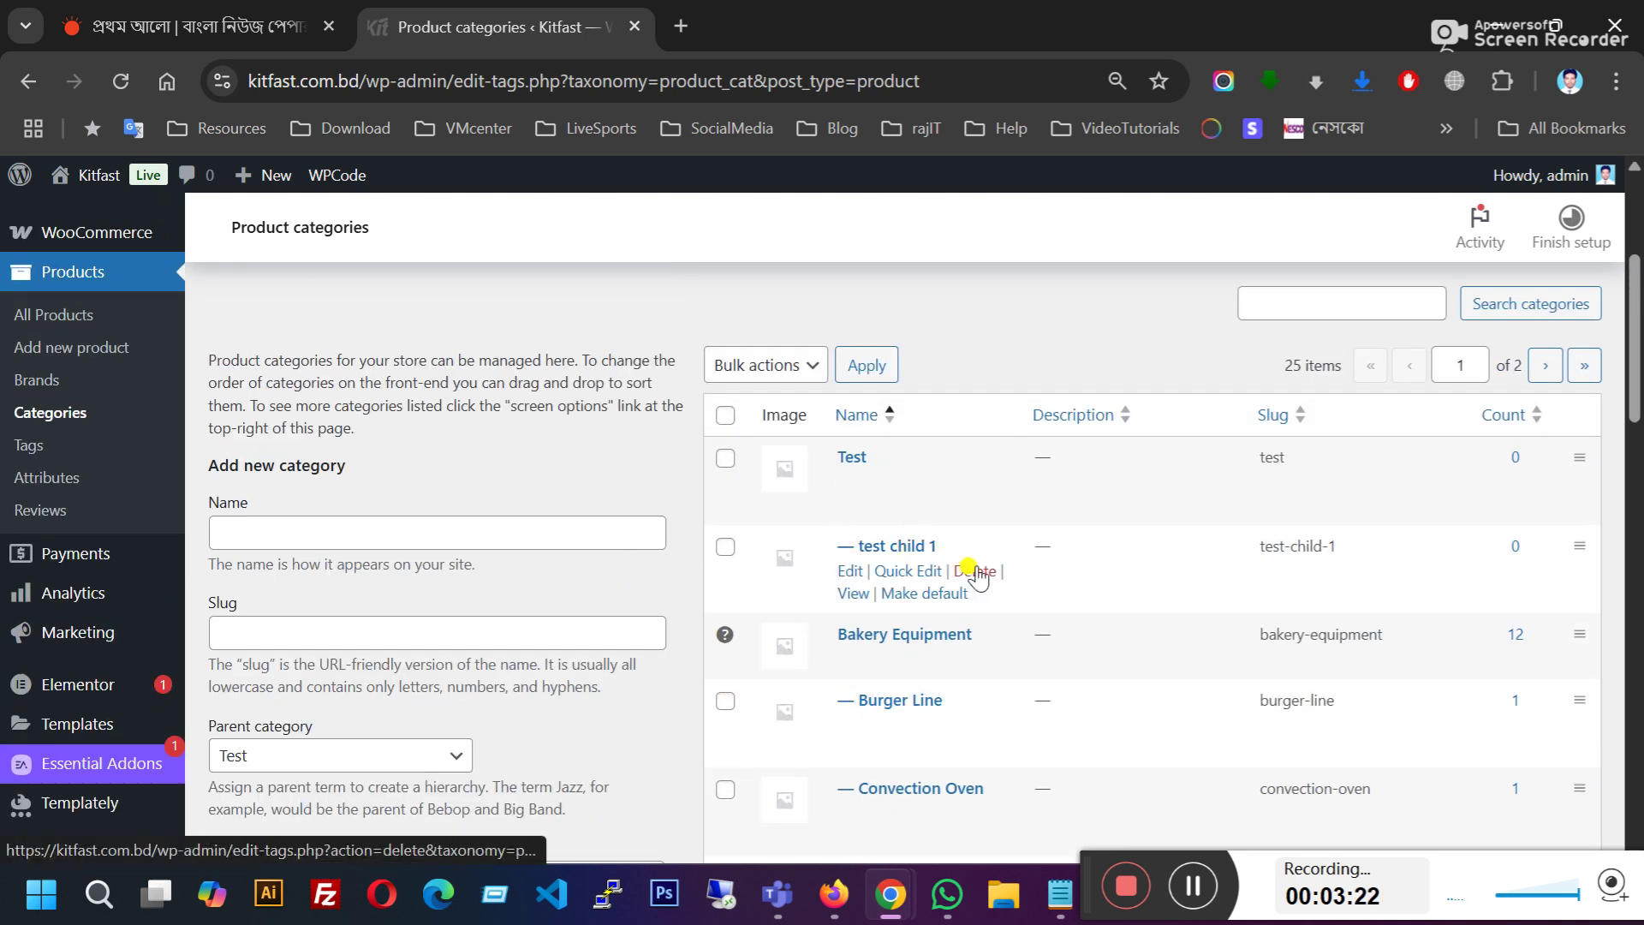
click(974, 571)
click(934, 317)
Step: Permanently delete the Test category and return to the products list
scroll(672, 514, down, 1)
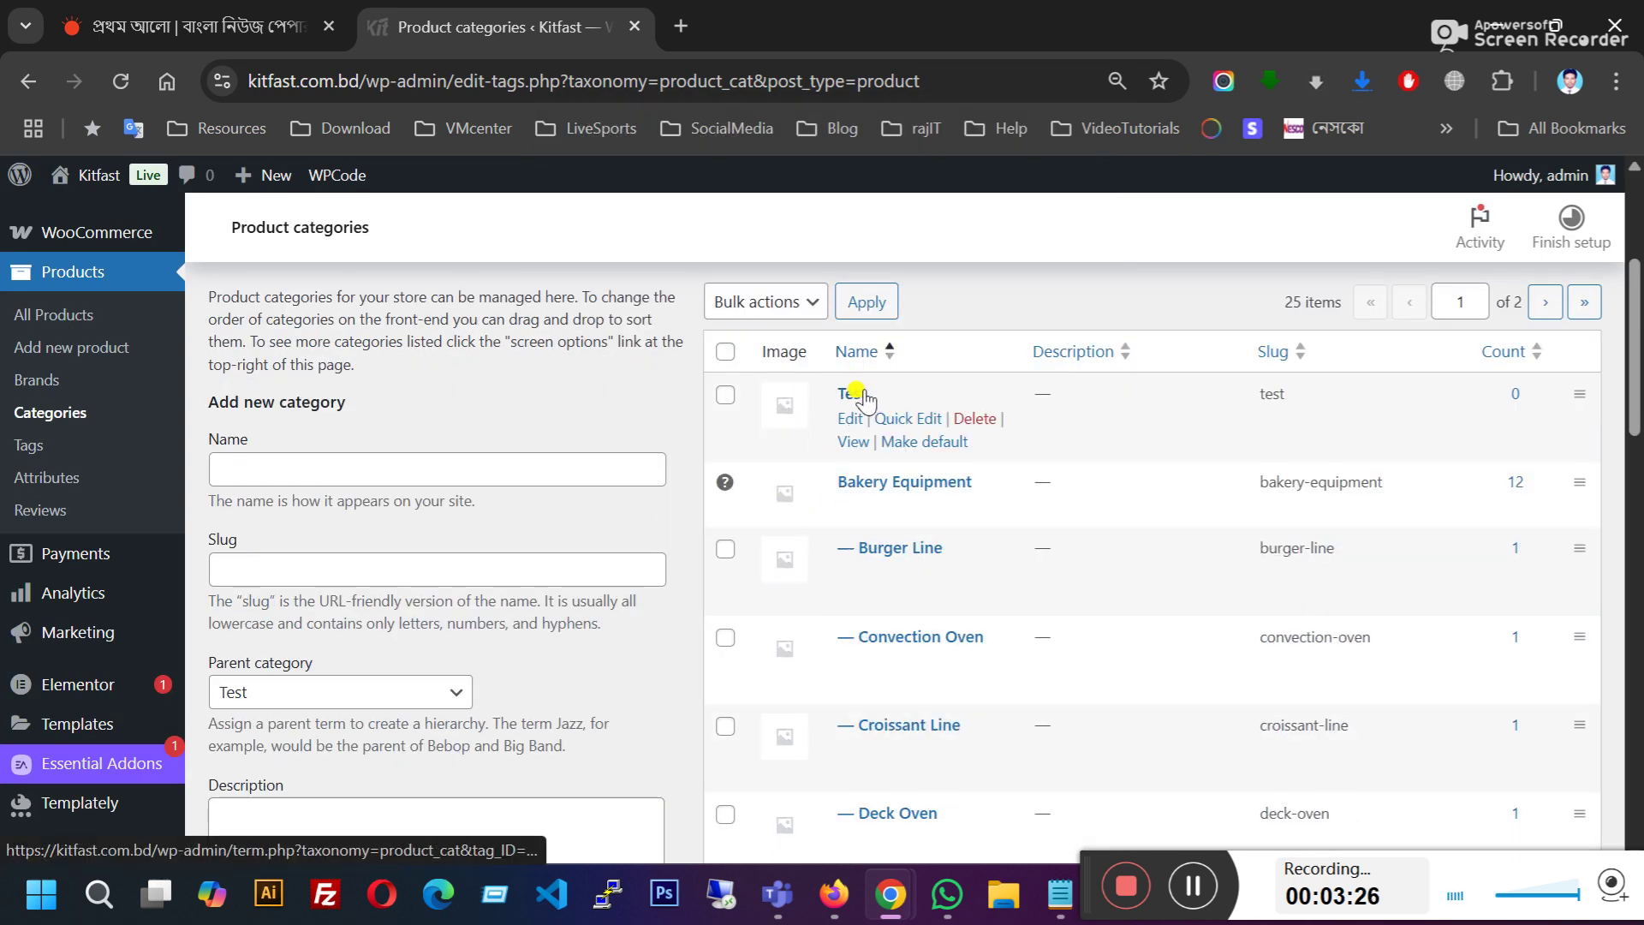
click(975, 419)
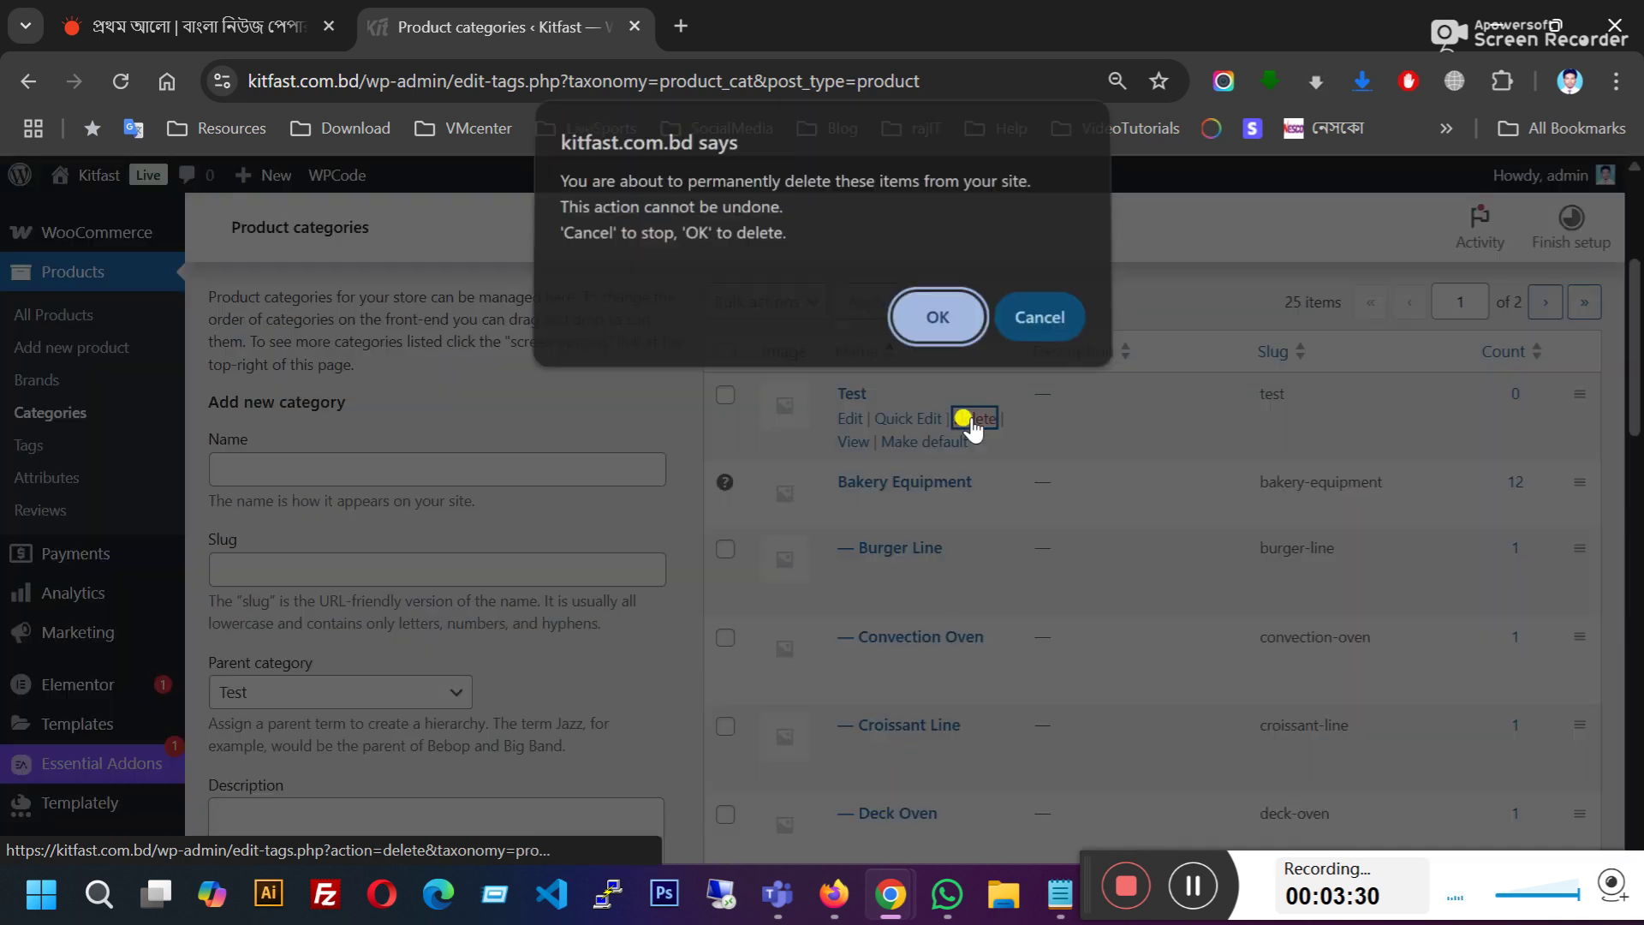
click(937, 316)
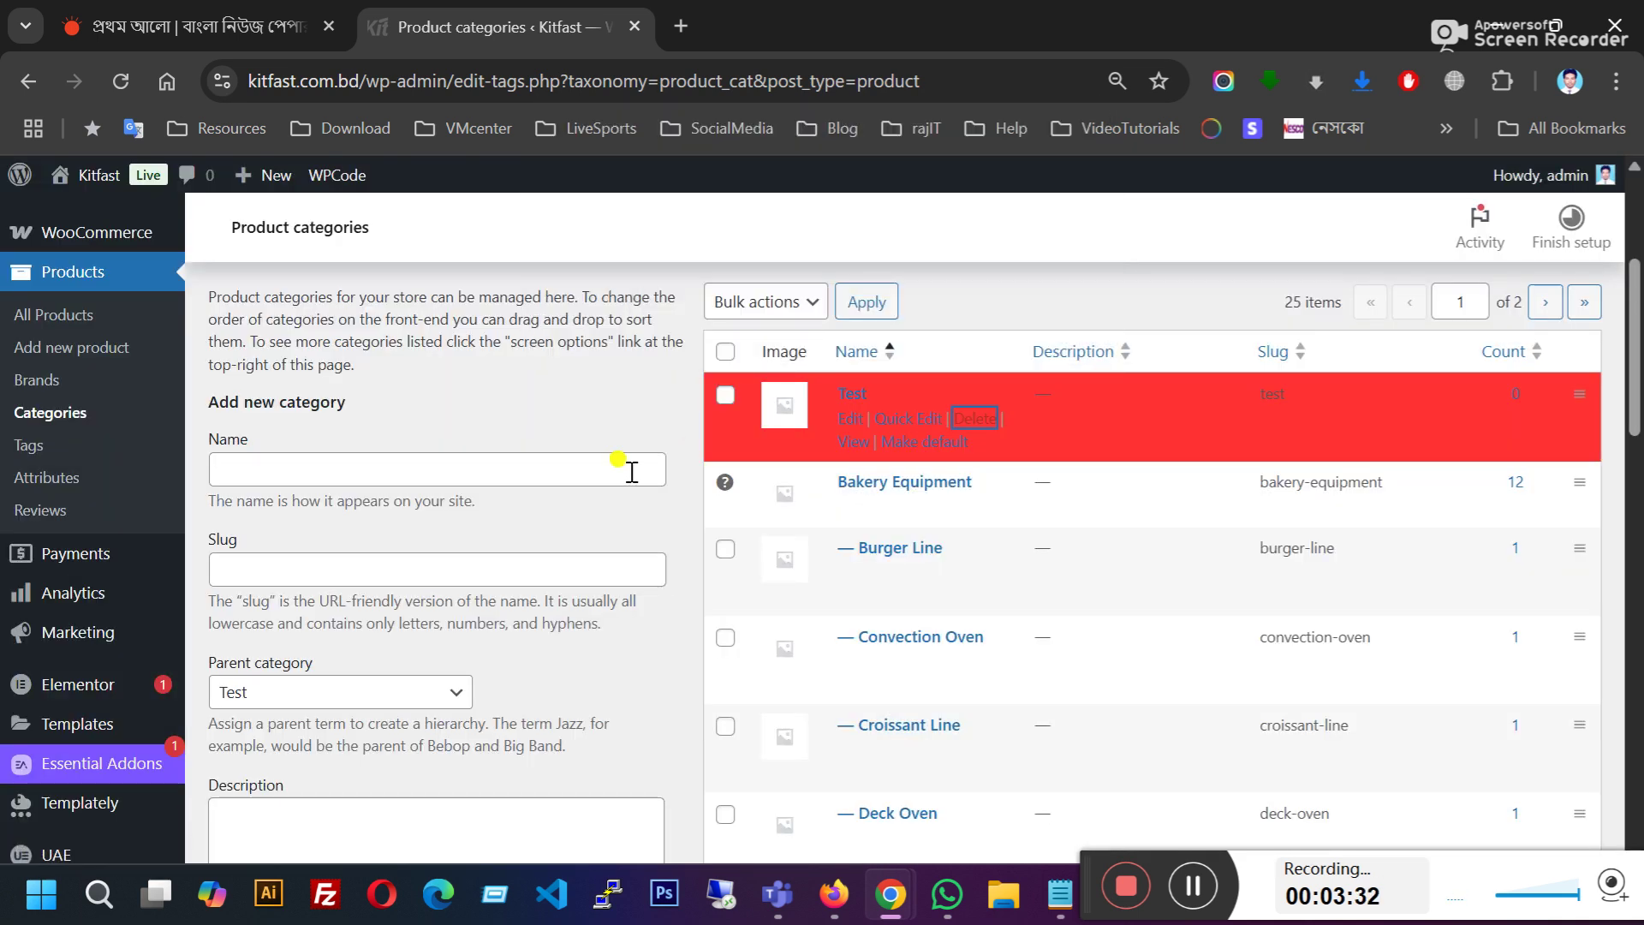
scroll(366, 466, up, 1)
click(75, 442)
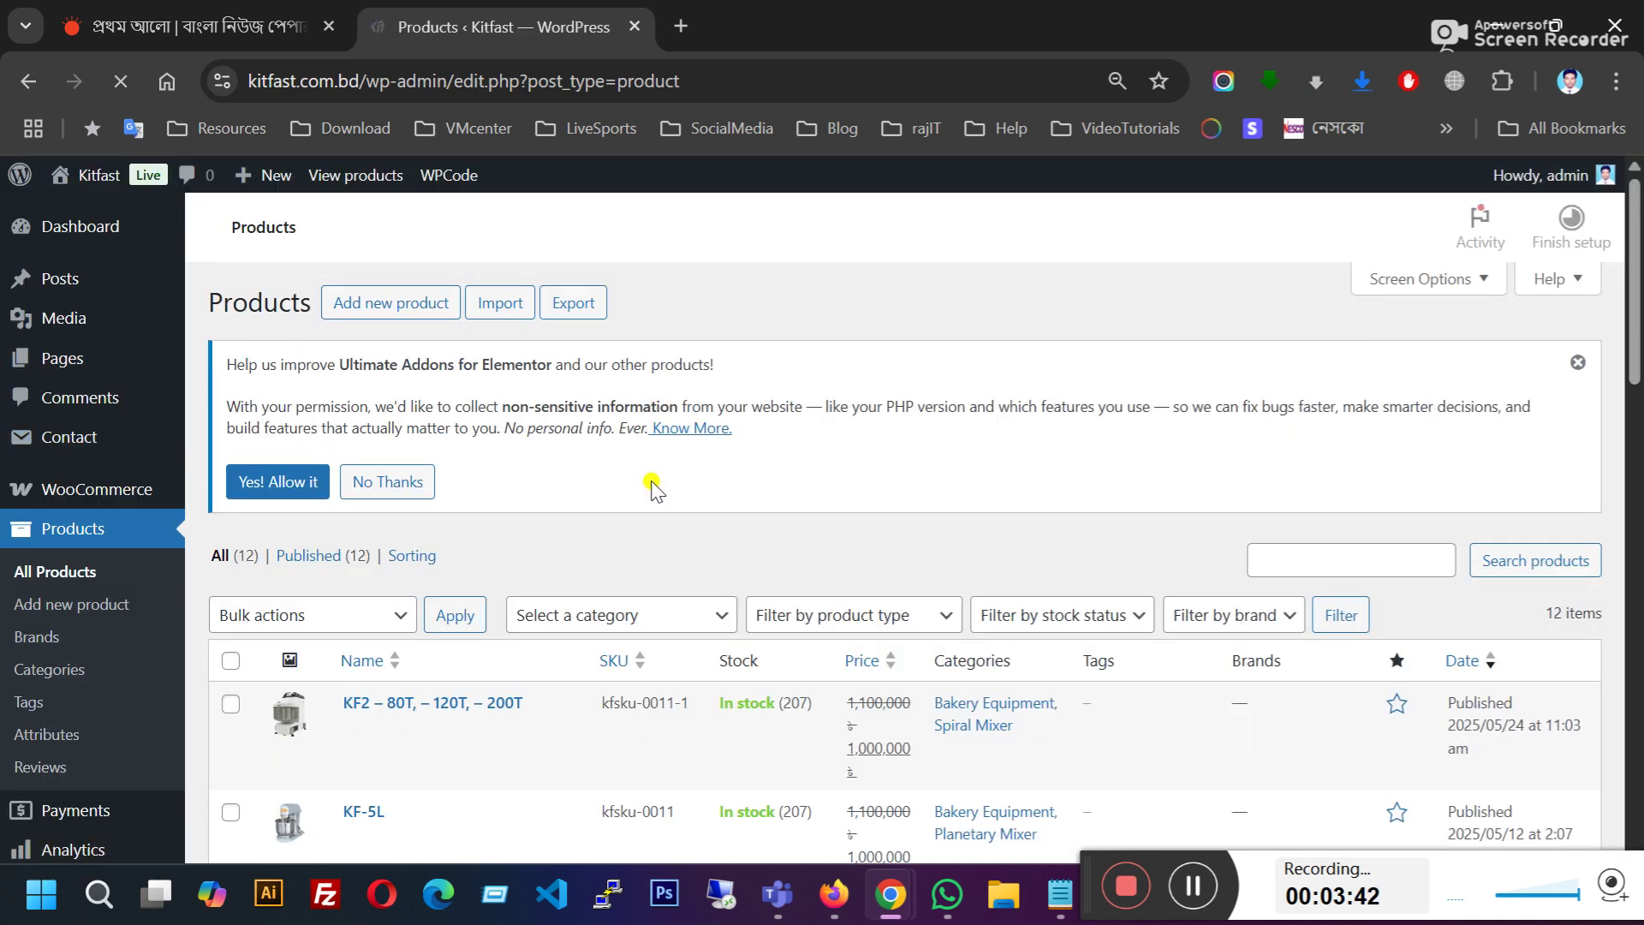
Step: Scroll through the 12 existing products in the All Products list
scroll(613, 467, down, 5)
scroll(614, 569, up, 5)
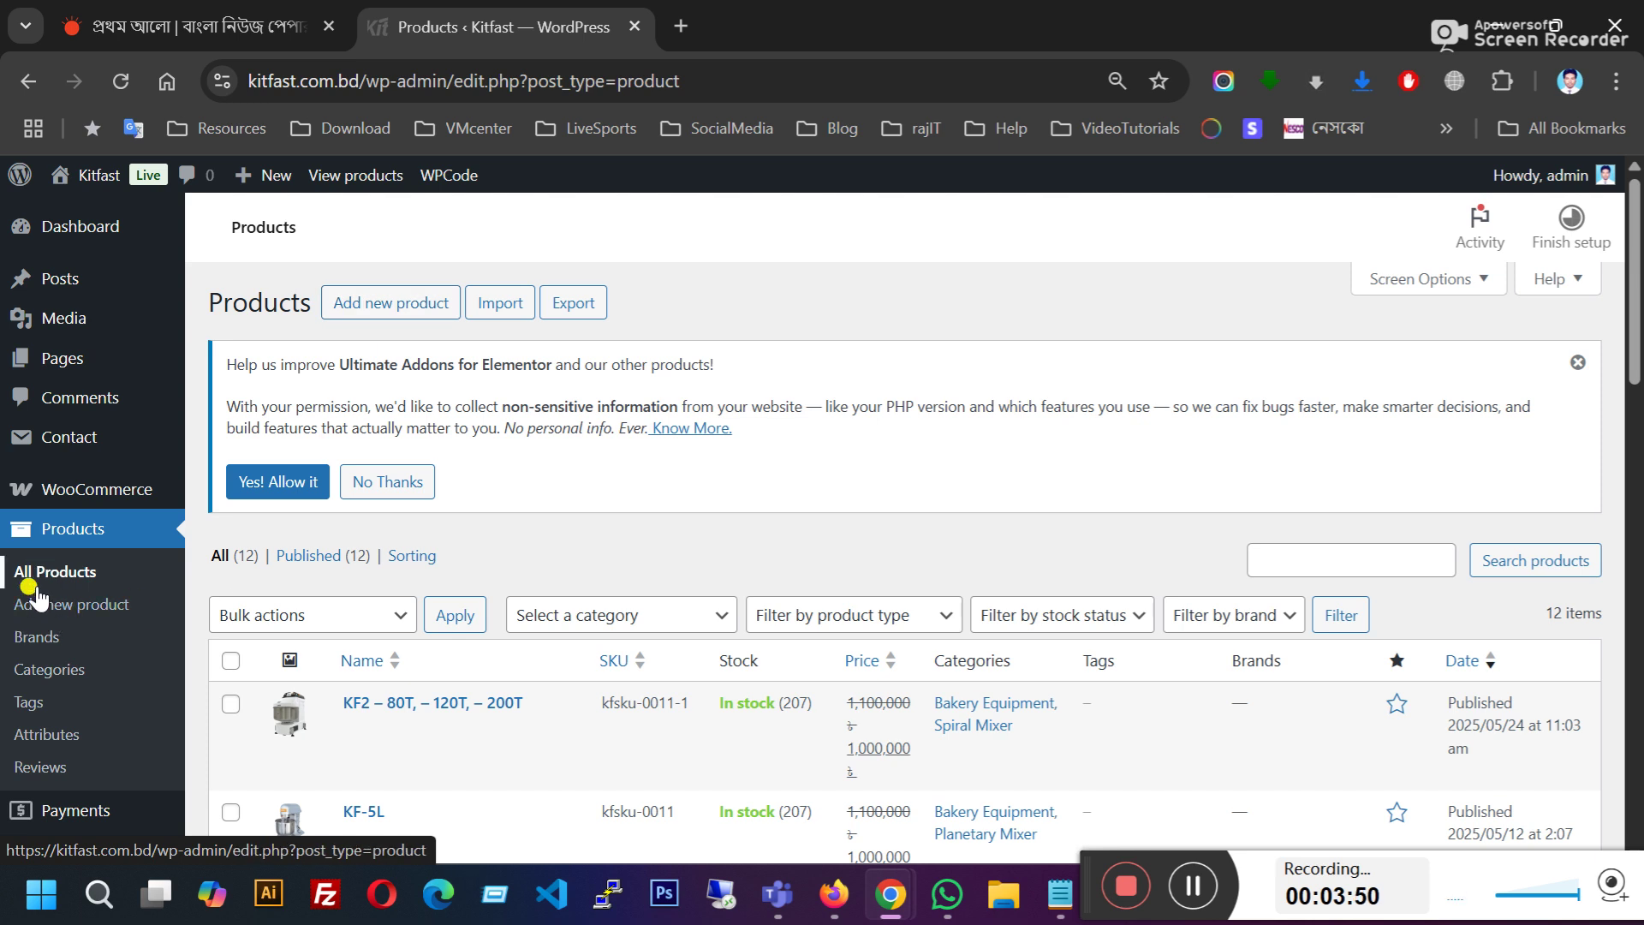
Step: Start a new product named 'test product'
click(92, 607)
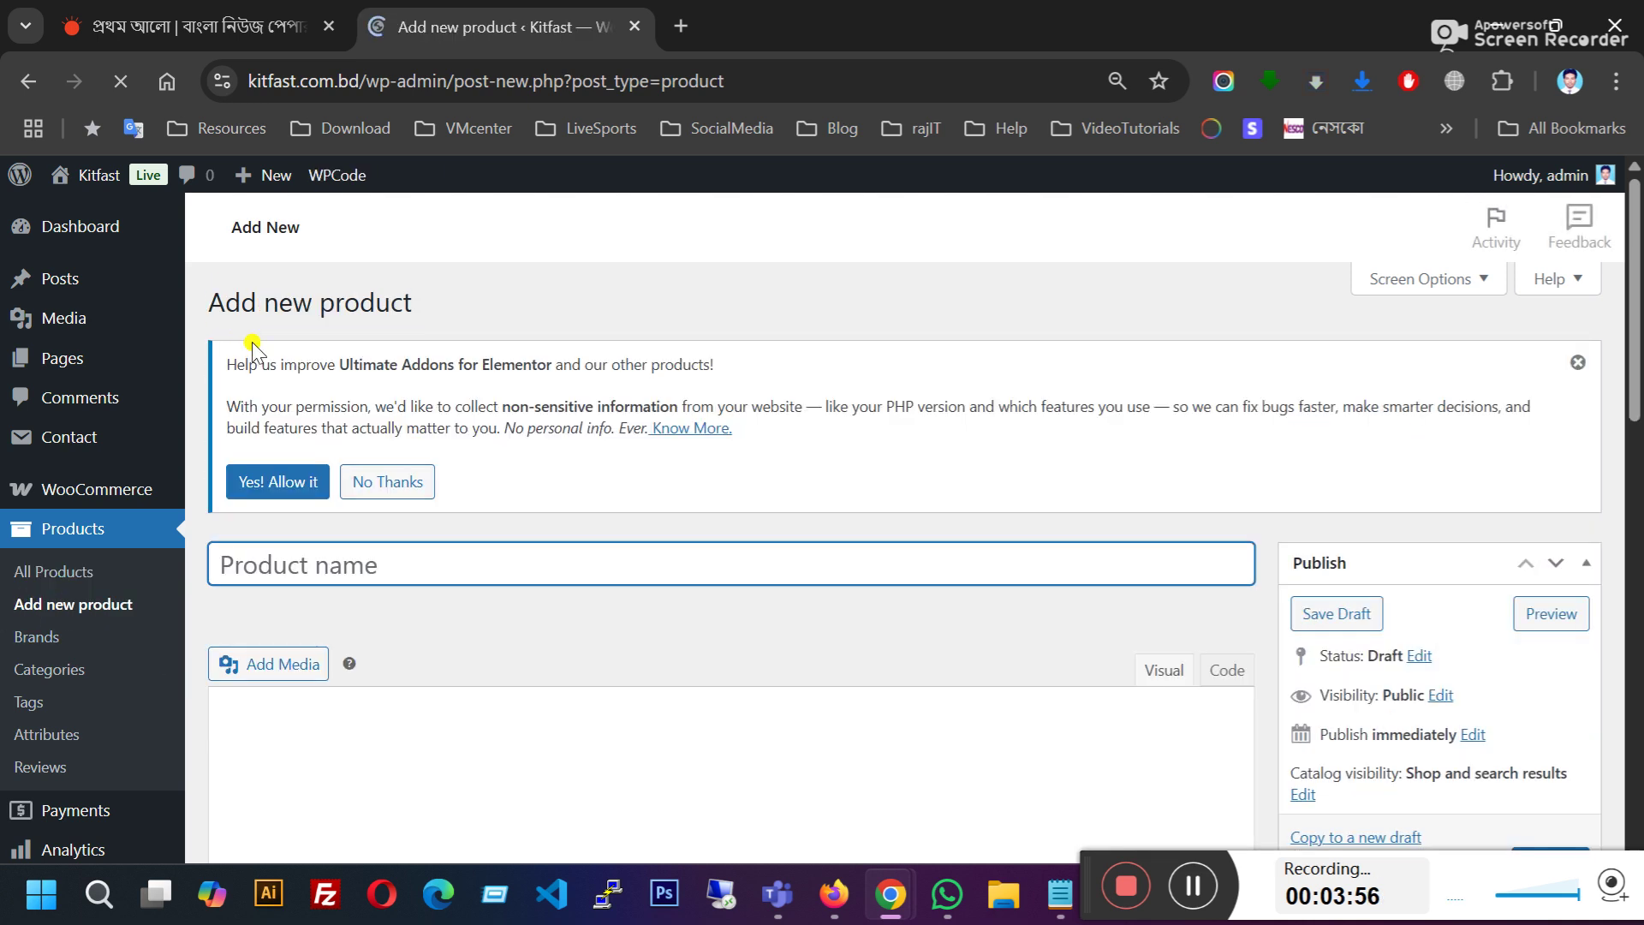
scroll(343, 548, down, 1)
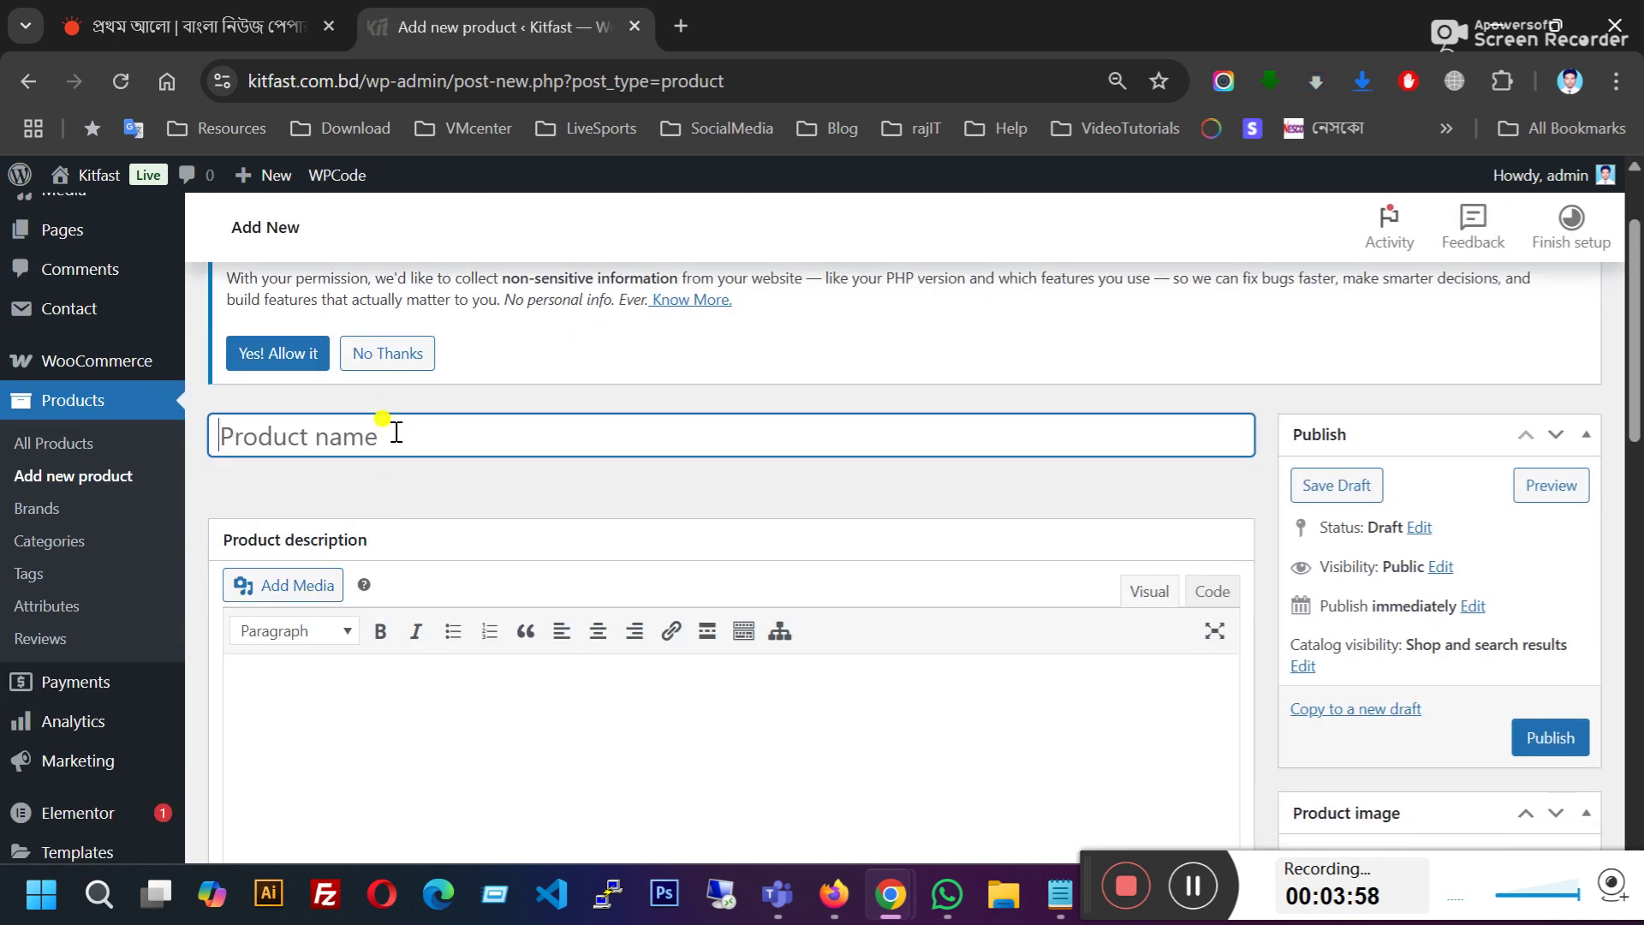
text(test)
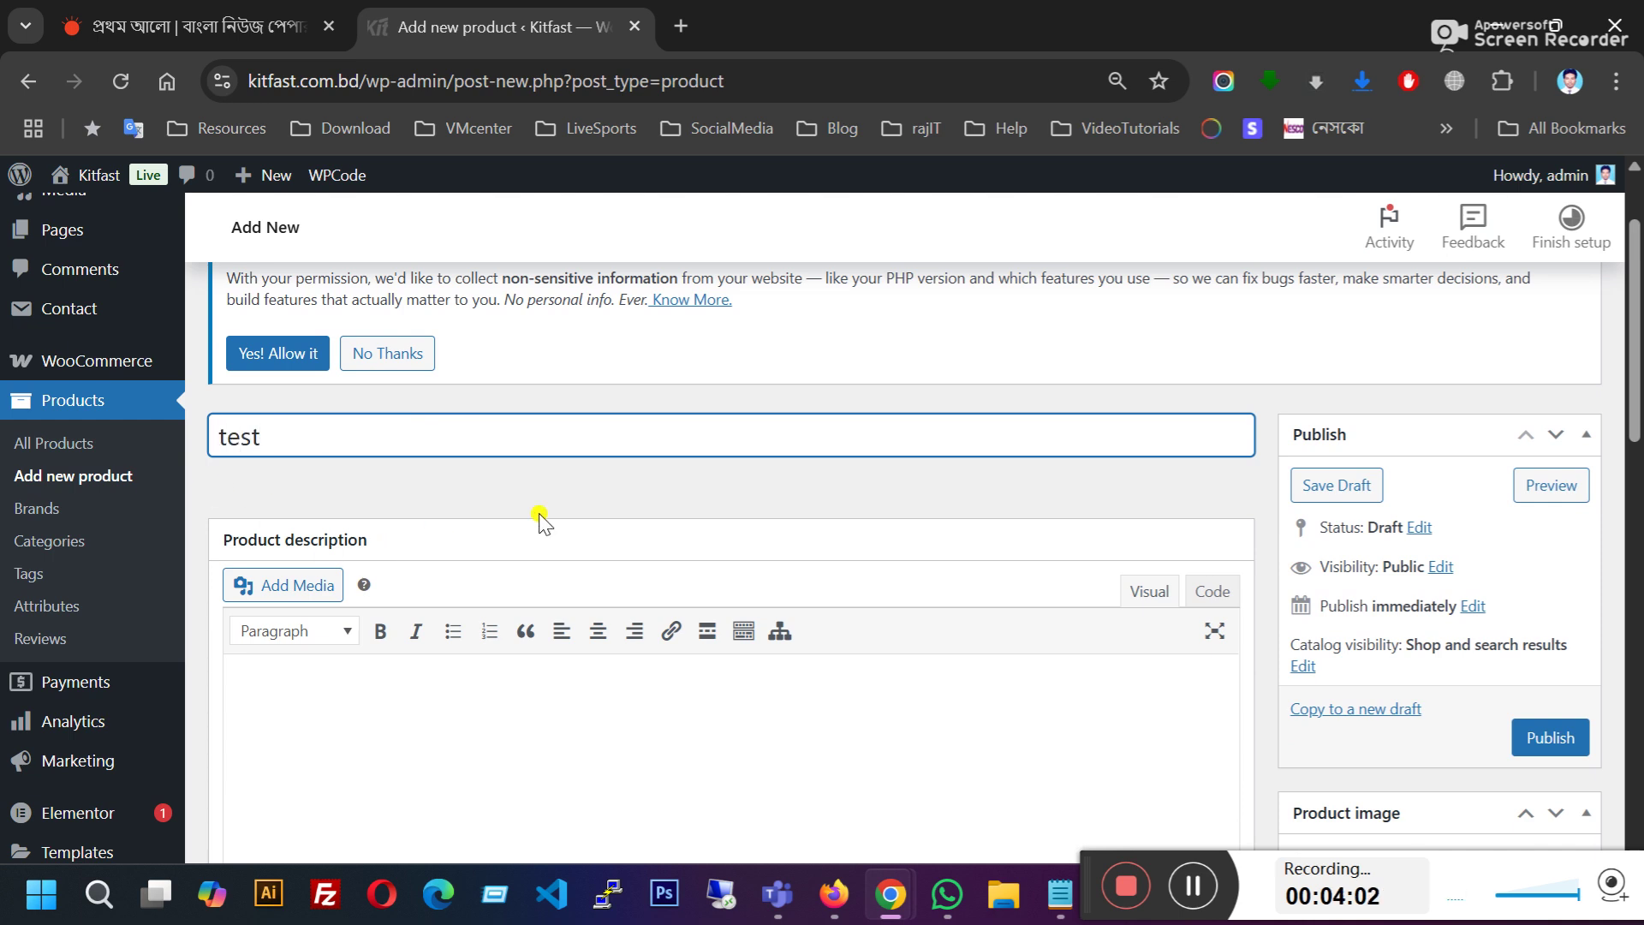
text( product)
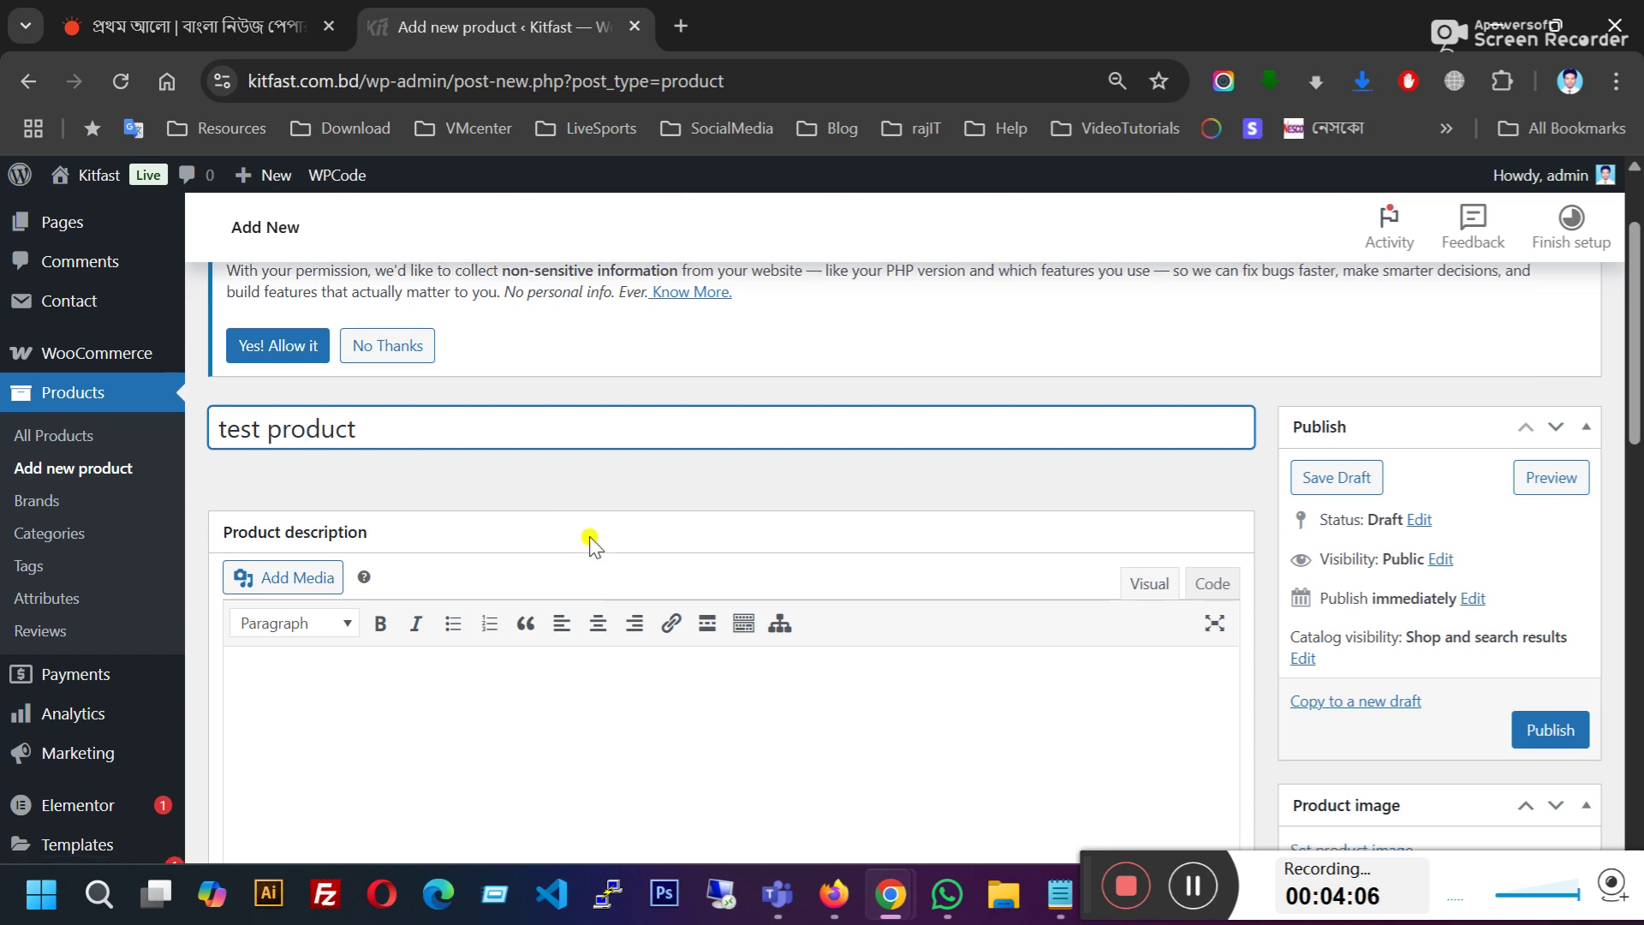
scroll(588, 544, down, 2)
click(400, 591)
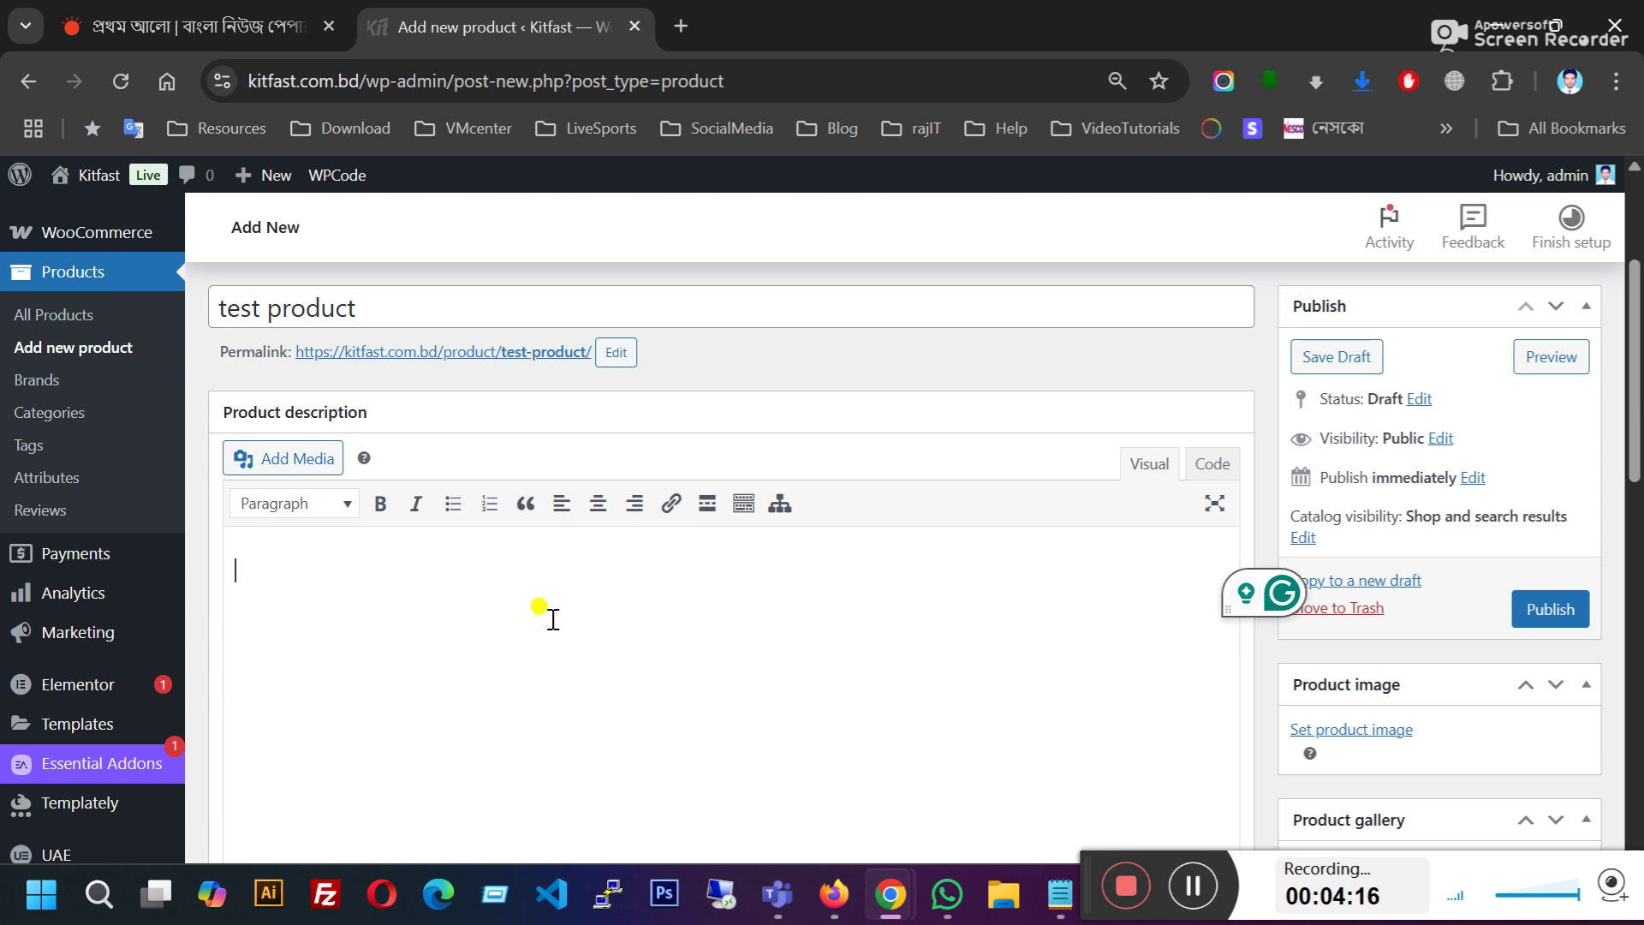
Step: Write the description 'product long description' as Paragraph text
text(roduct description)
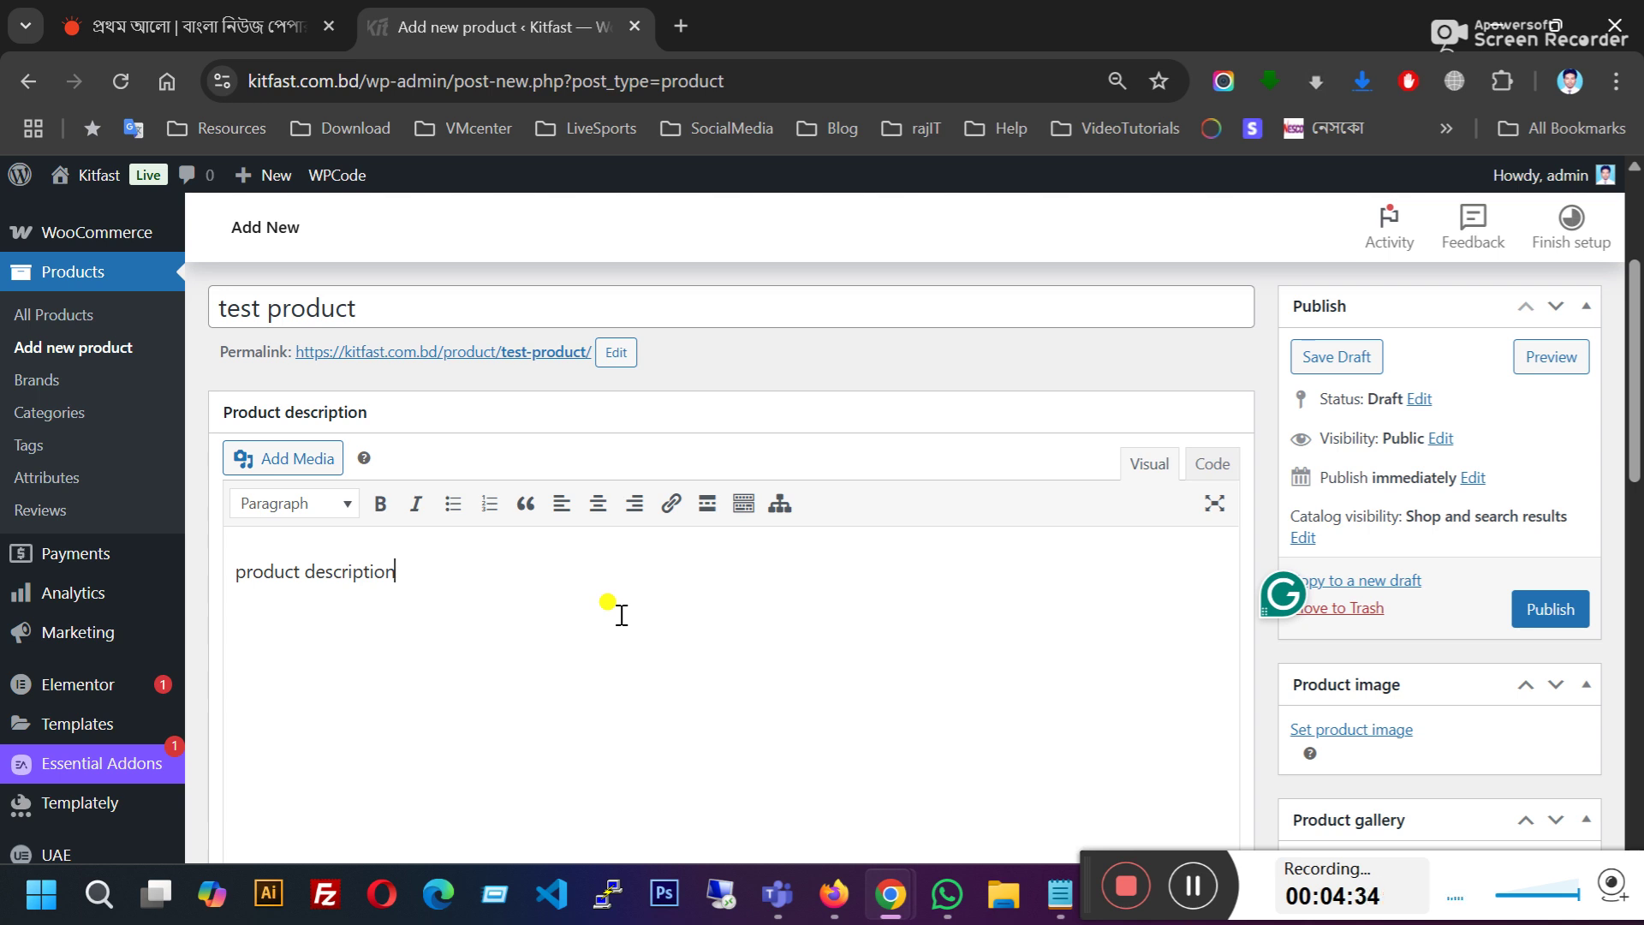
click(300, 571)
text(long)
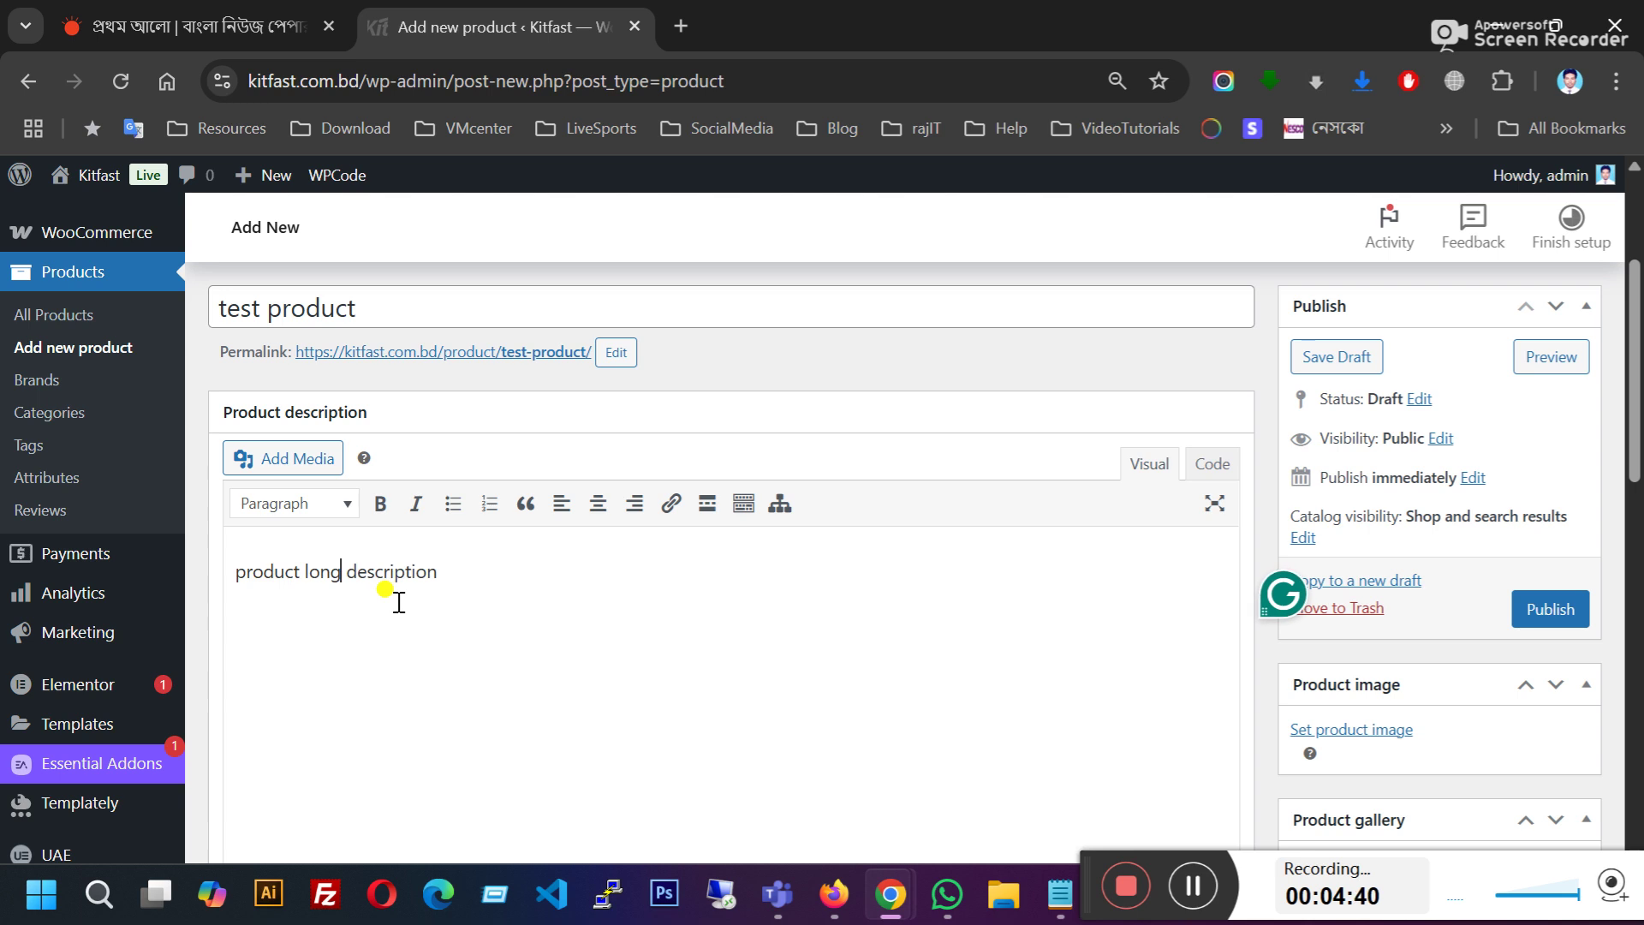
click(472, 576)
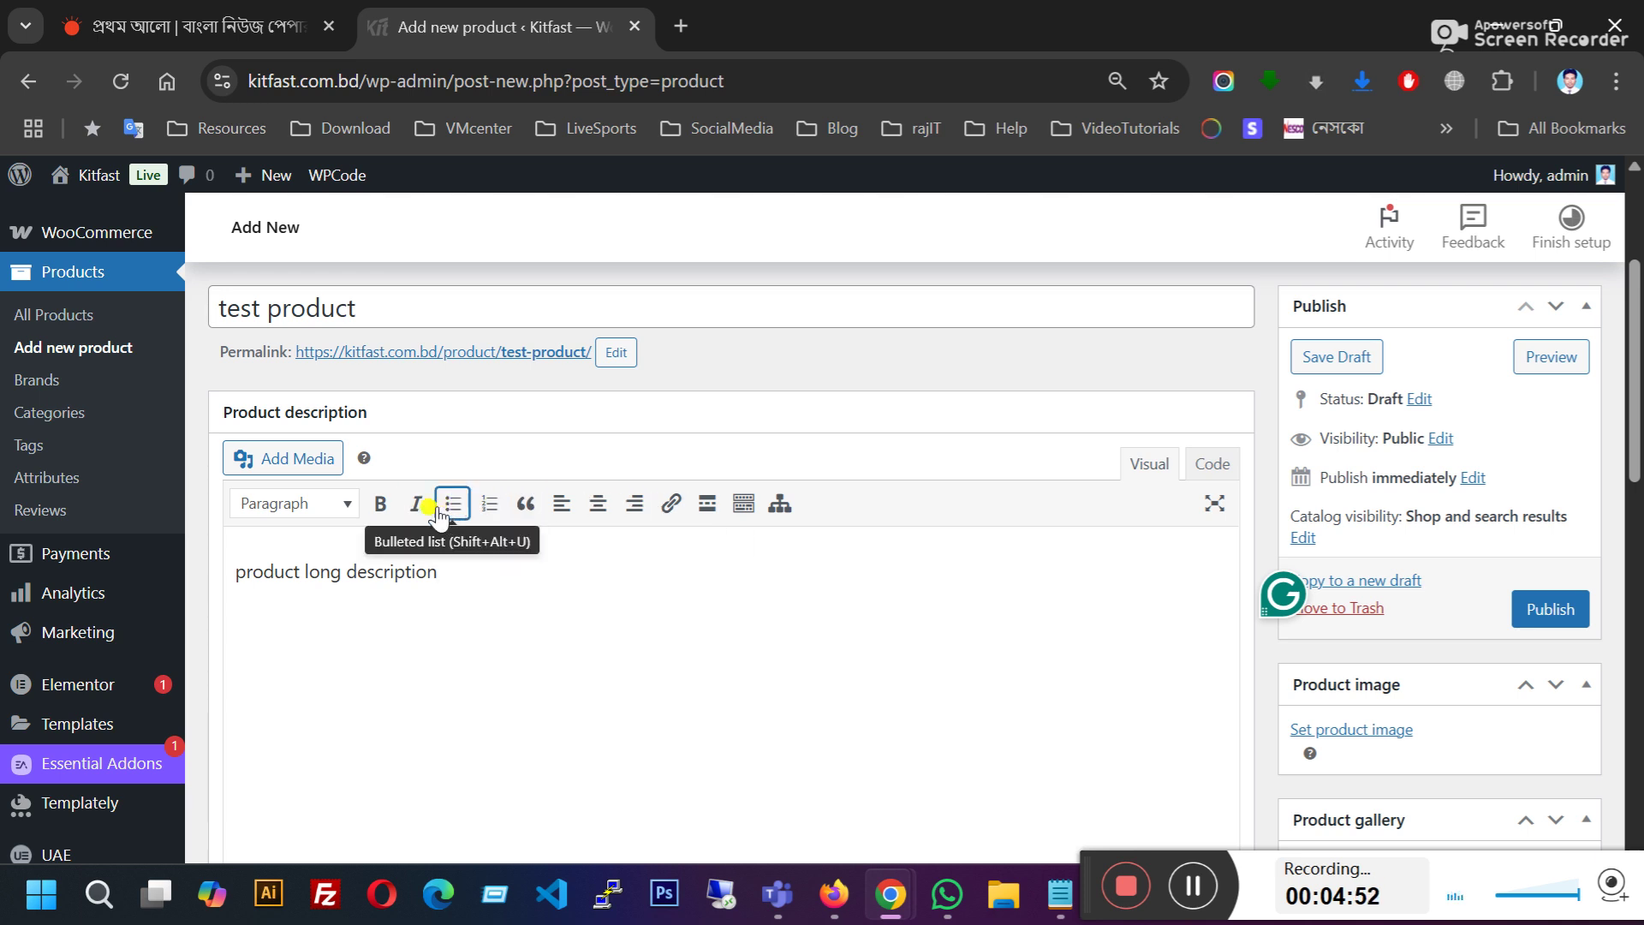
click(345, 512)
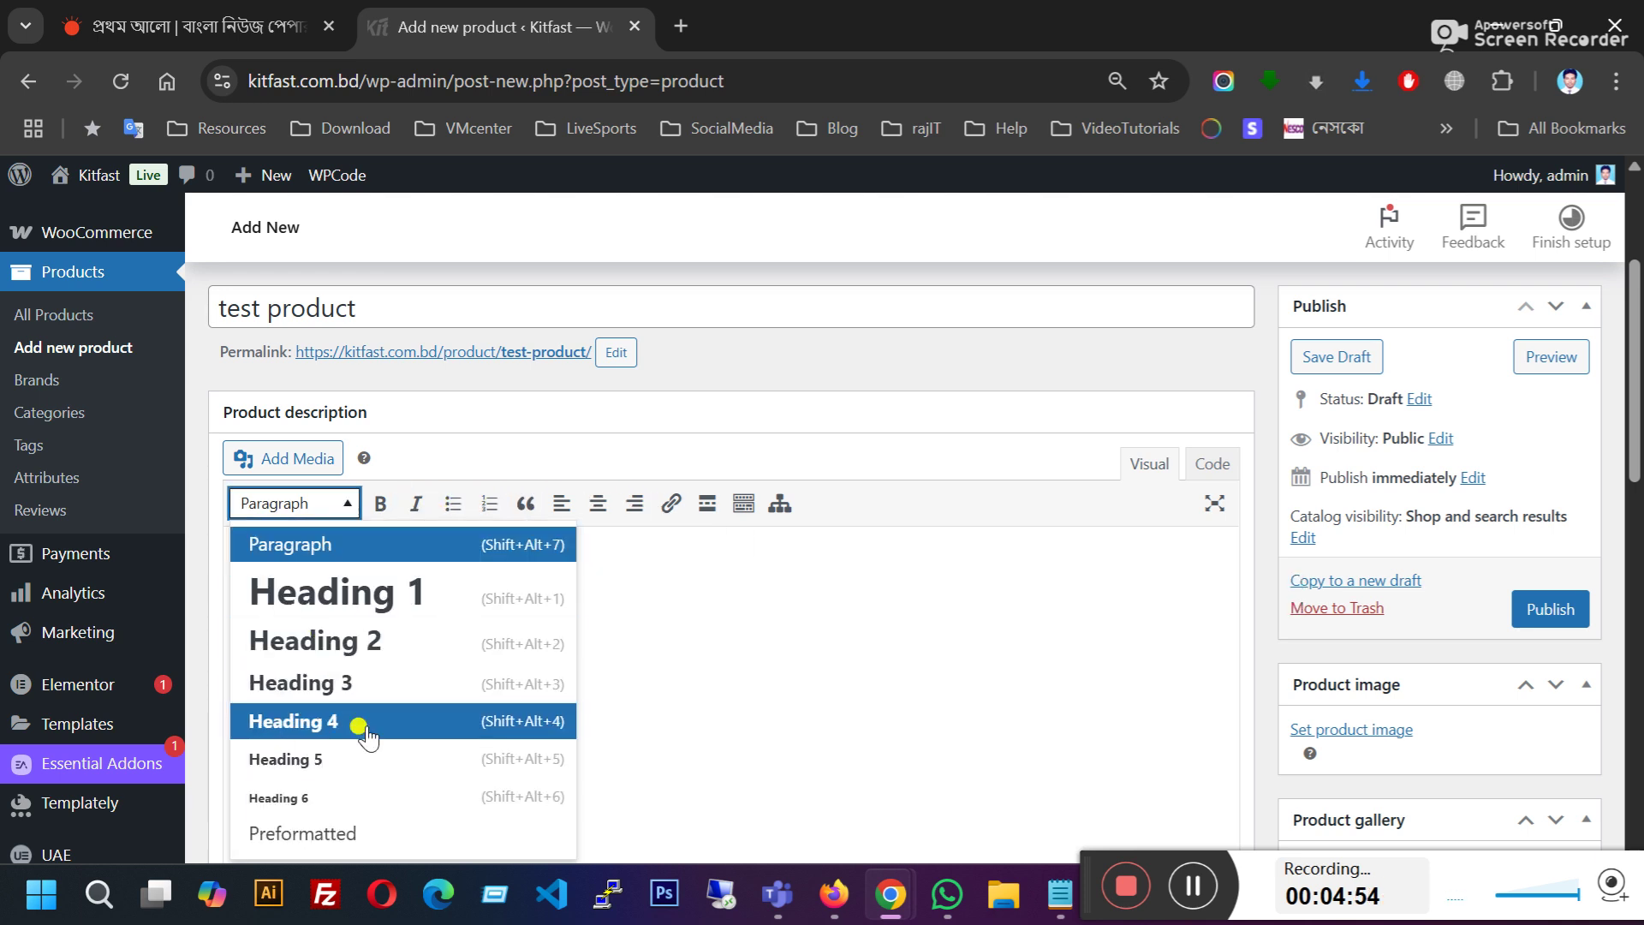
click(726, 631)
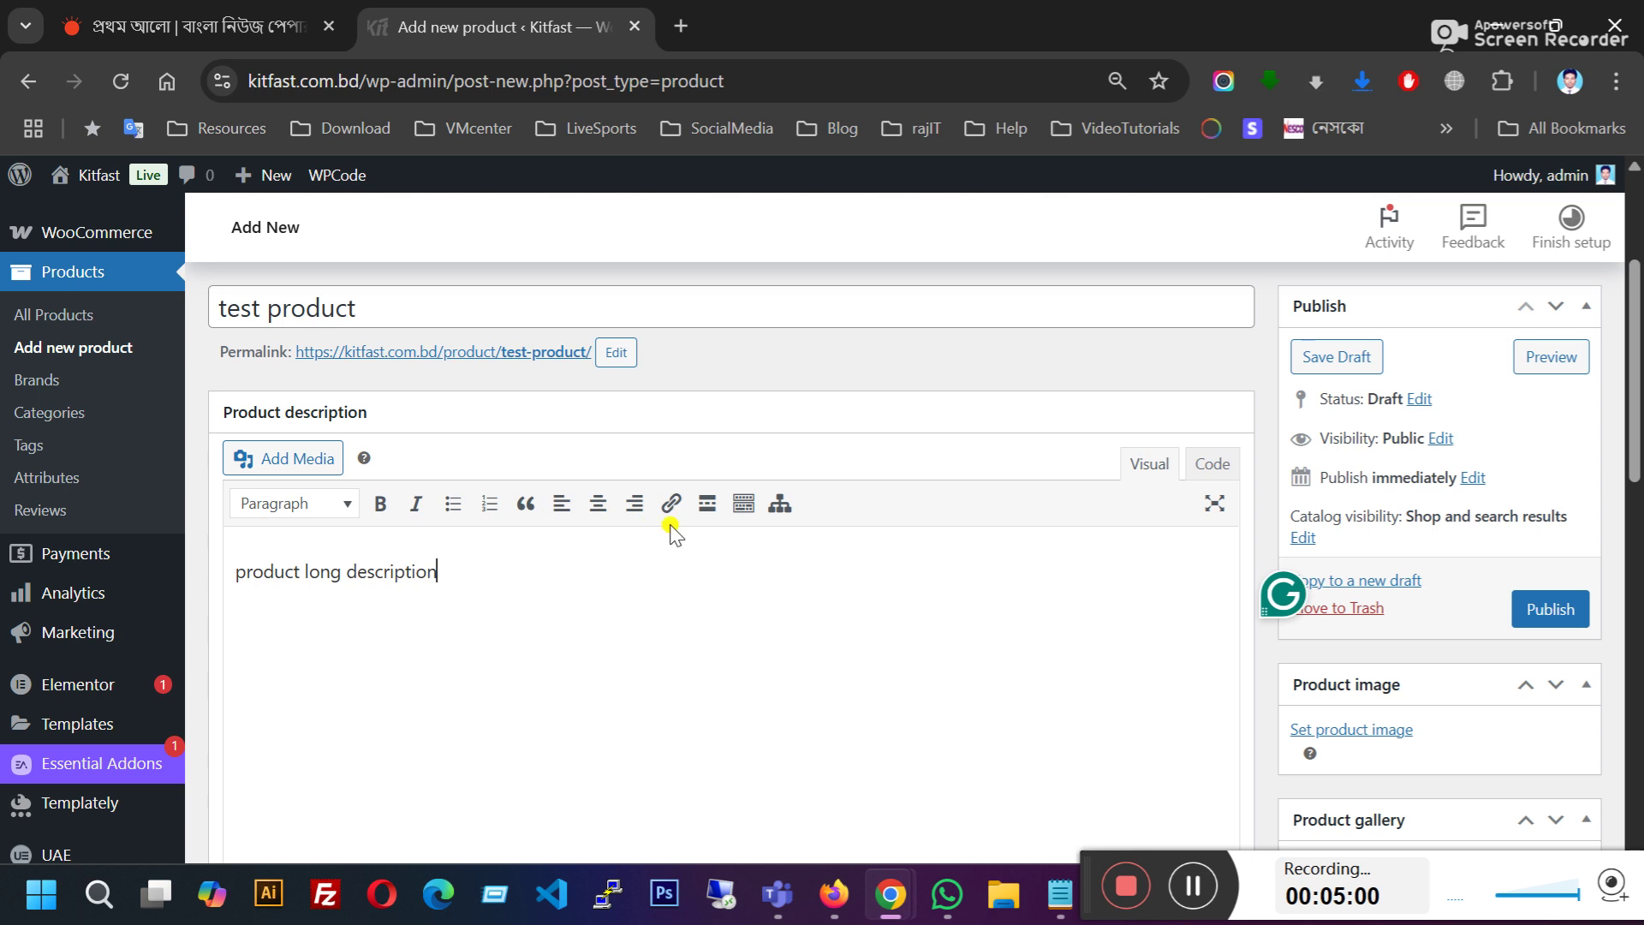
scroll(564, 589, down, 3)
scroll(561, 583, down, 3)
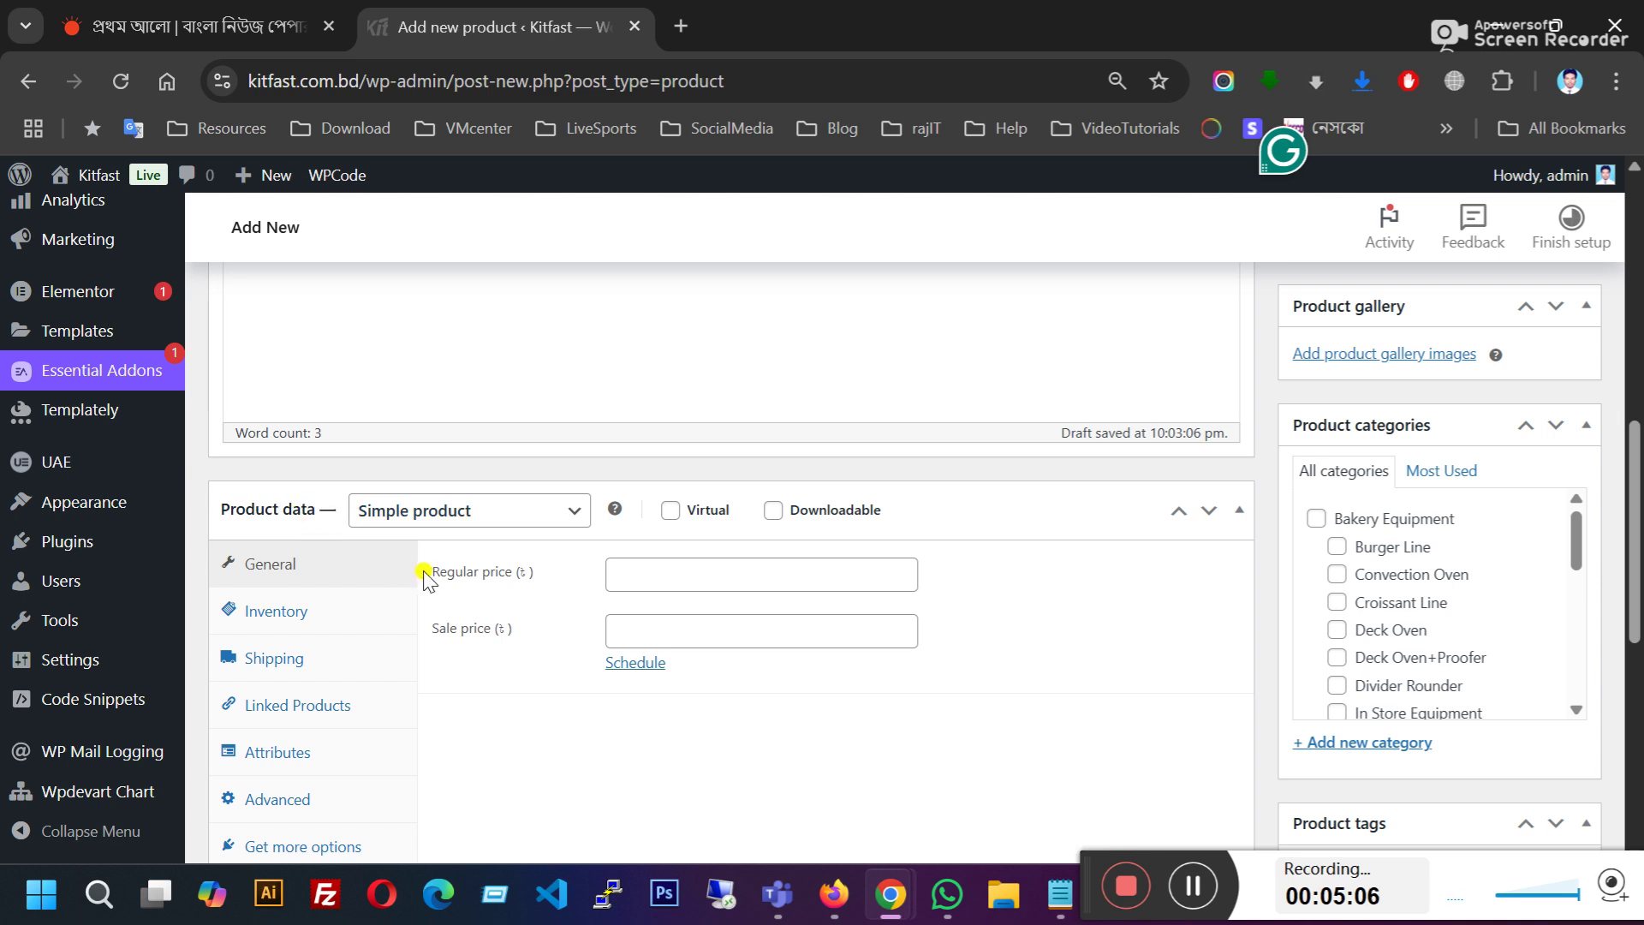
scroll(330, 532, down, 2)
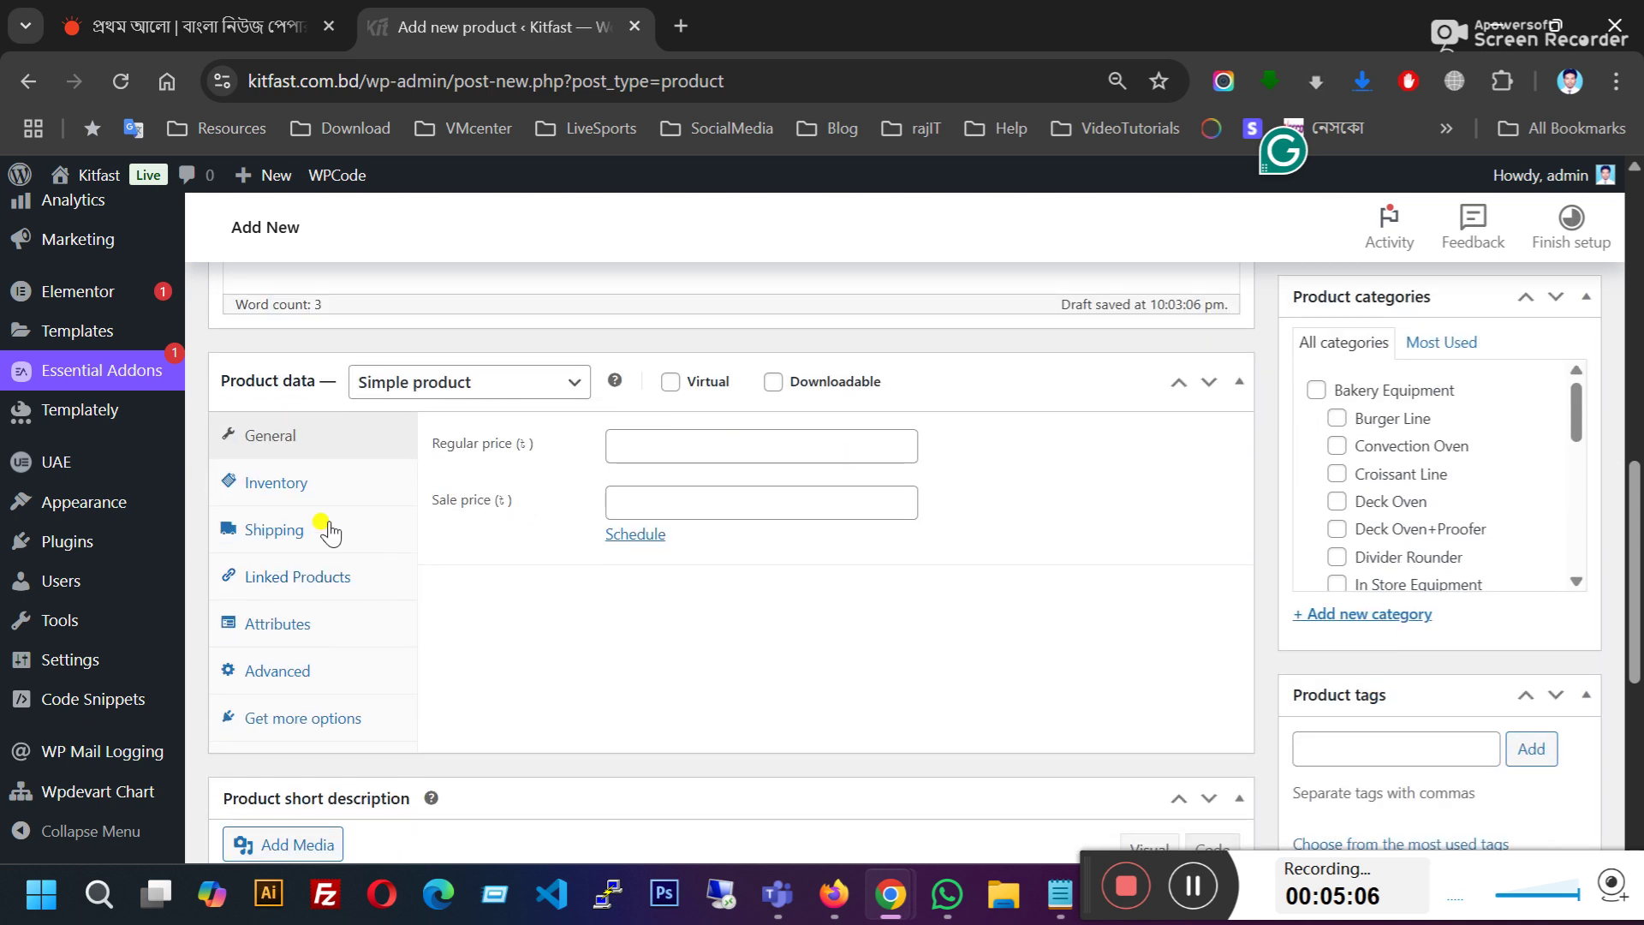
Step: Set the regular price to 1000 and the sale price to 900
click(632, 442)
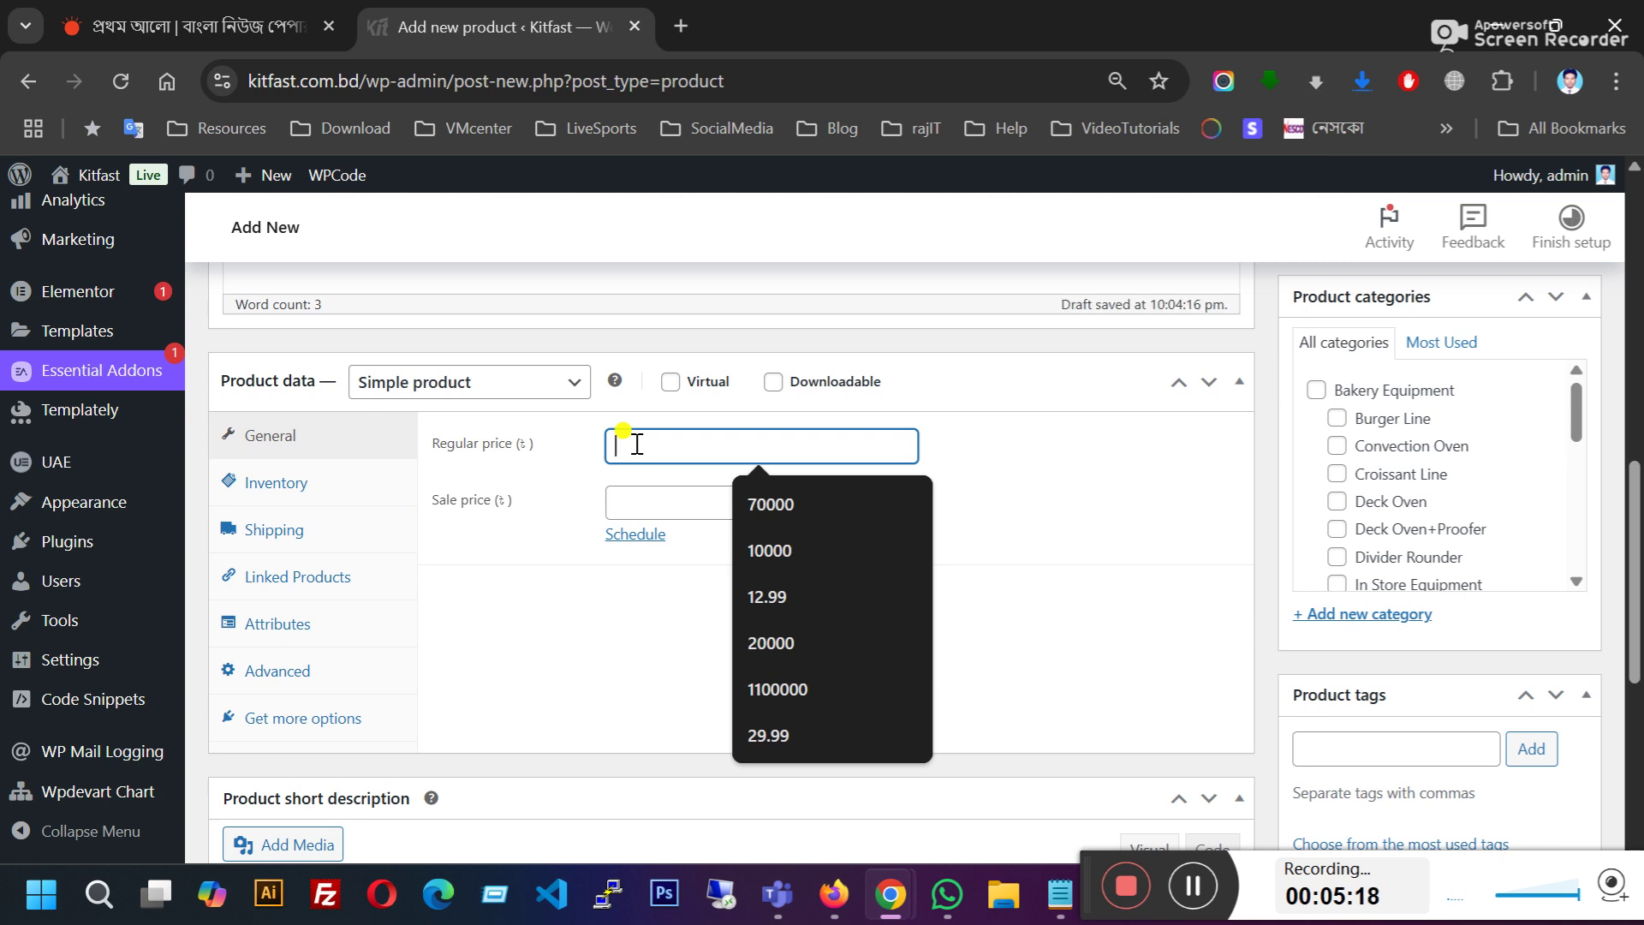
click(649, 504)
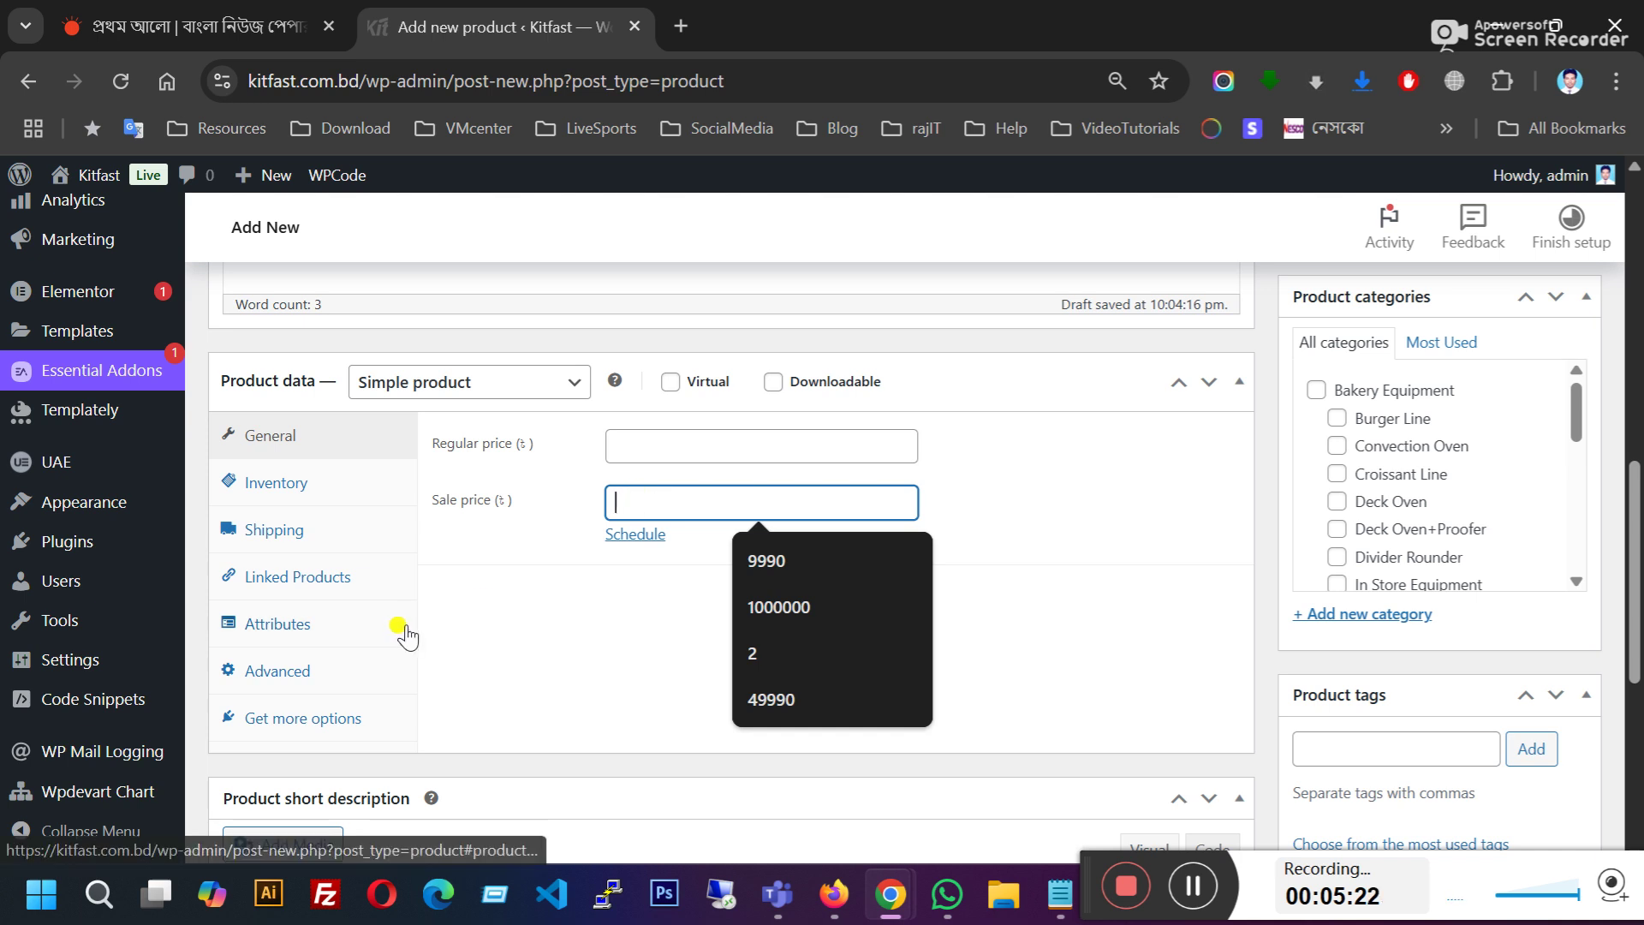
scroll(562, 614, up, 1)
click(655, 578)
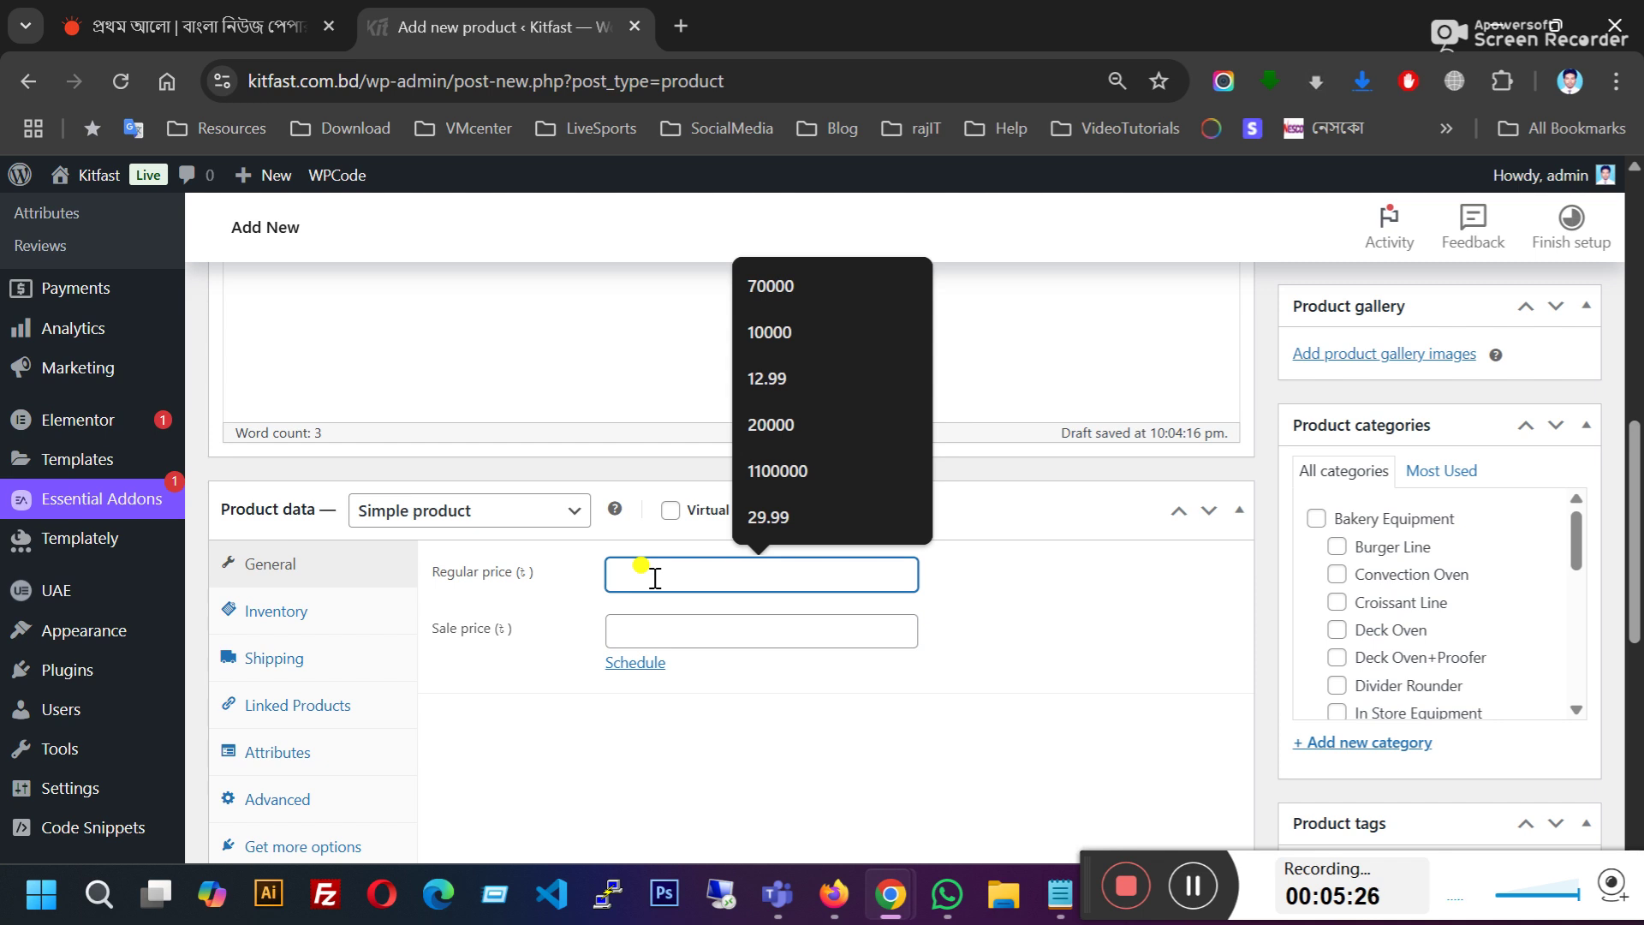
text(1000)
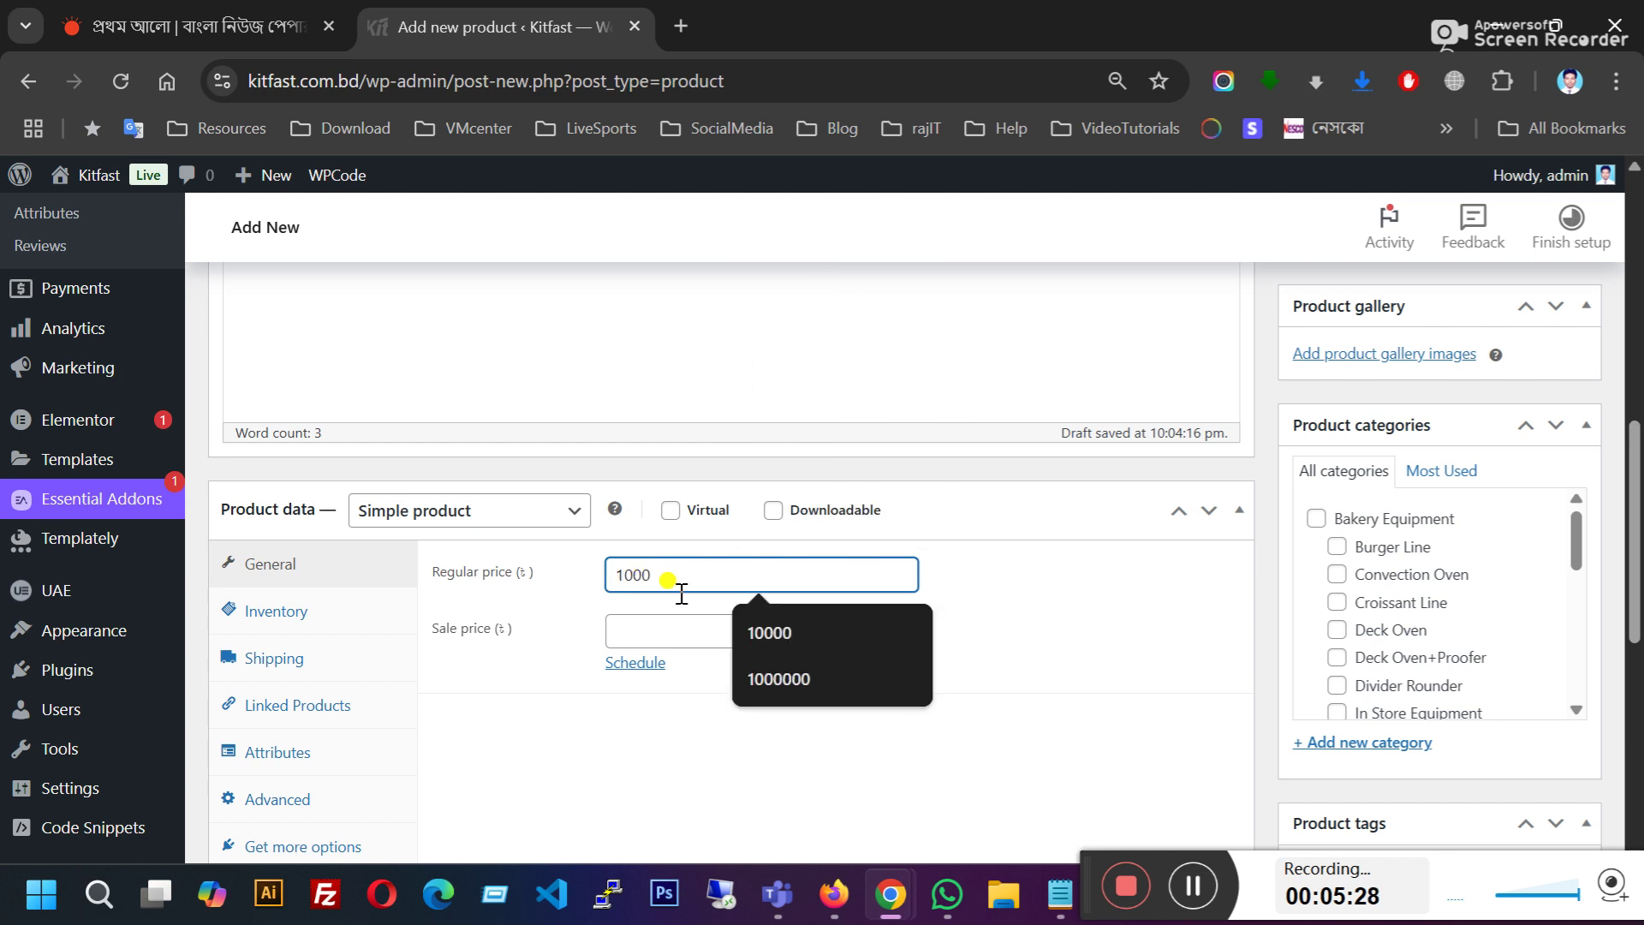
click(666, 630)
text(900)
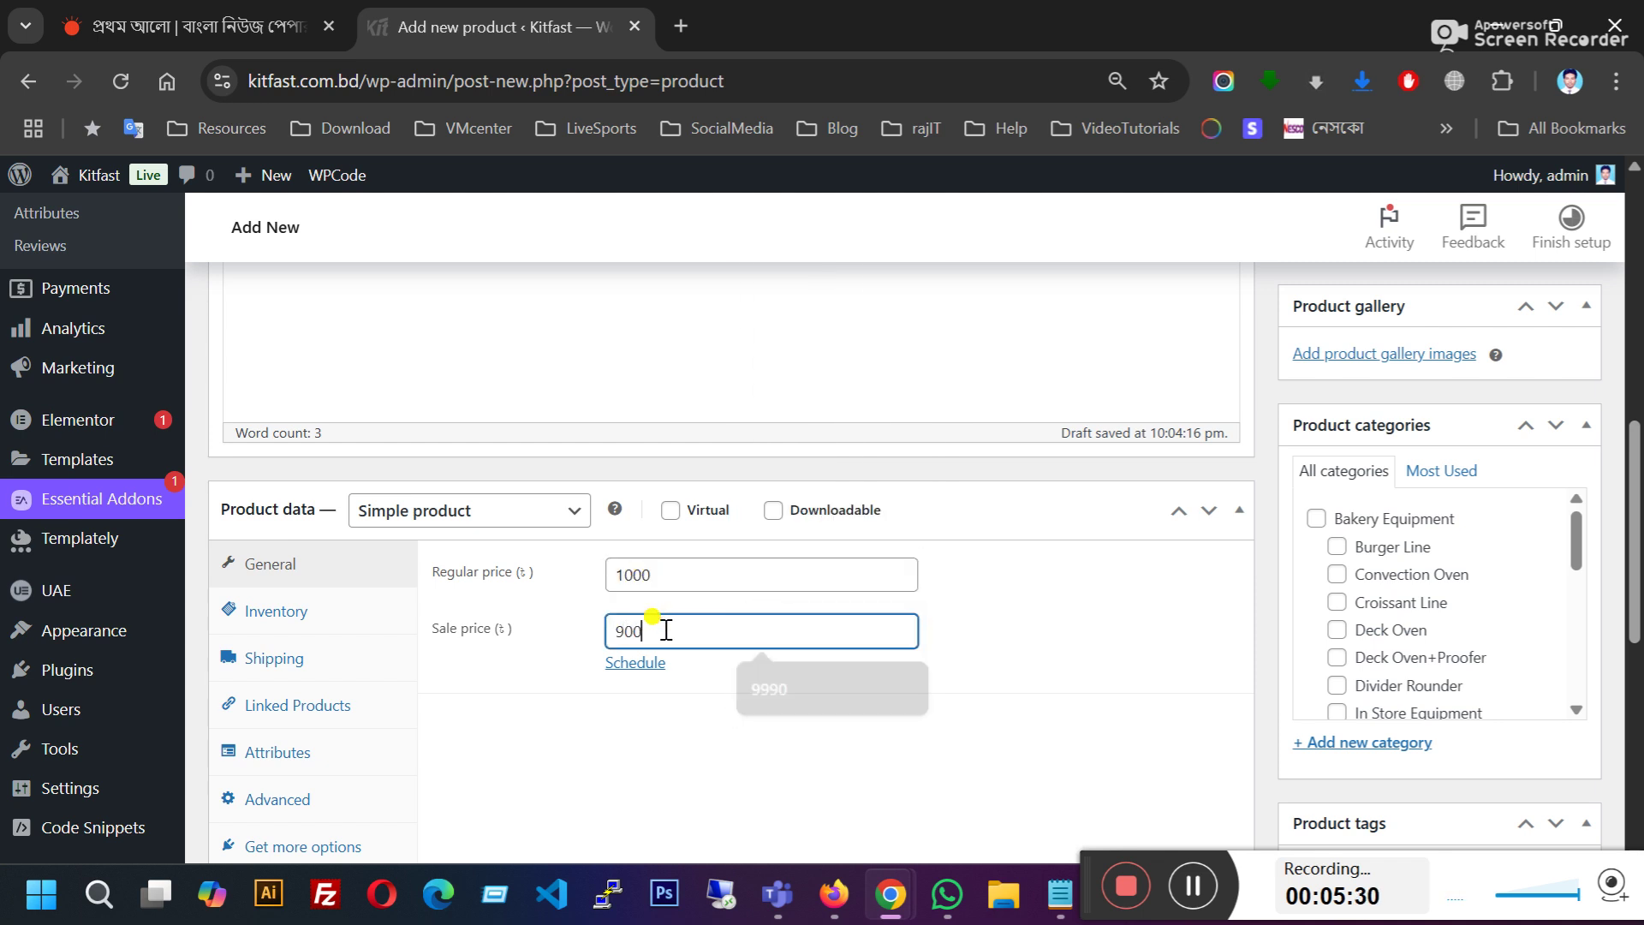
click(963, 608)
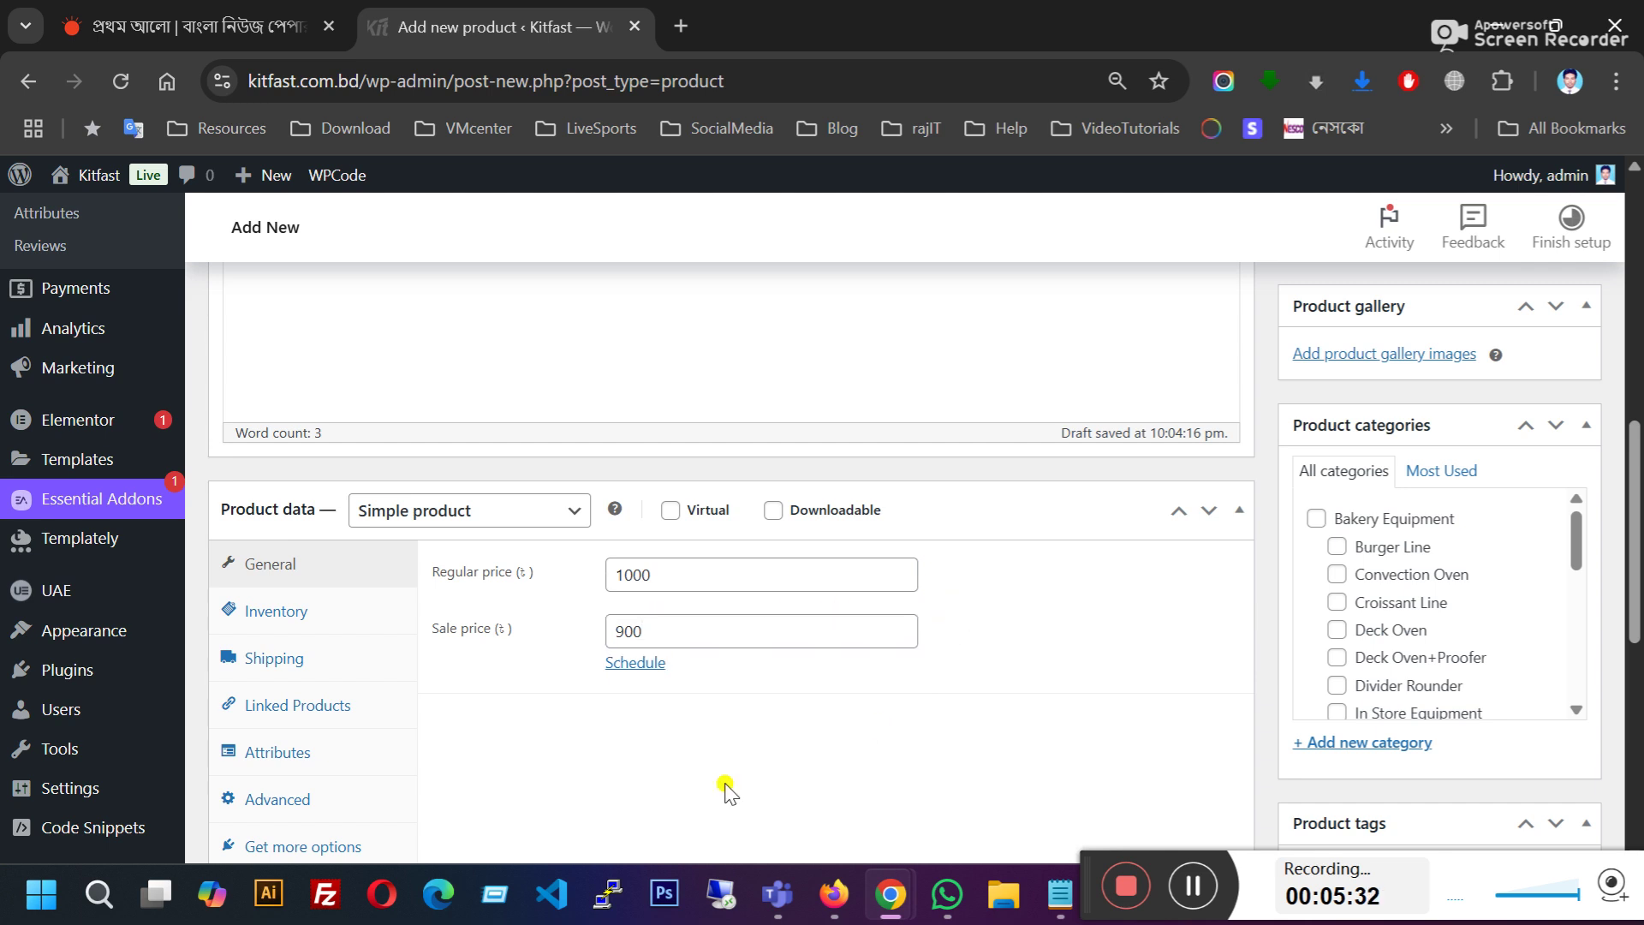
click(273, 615)
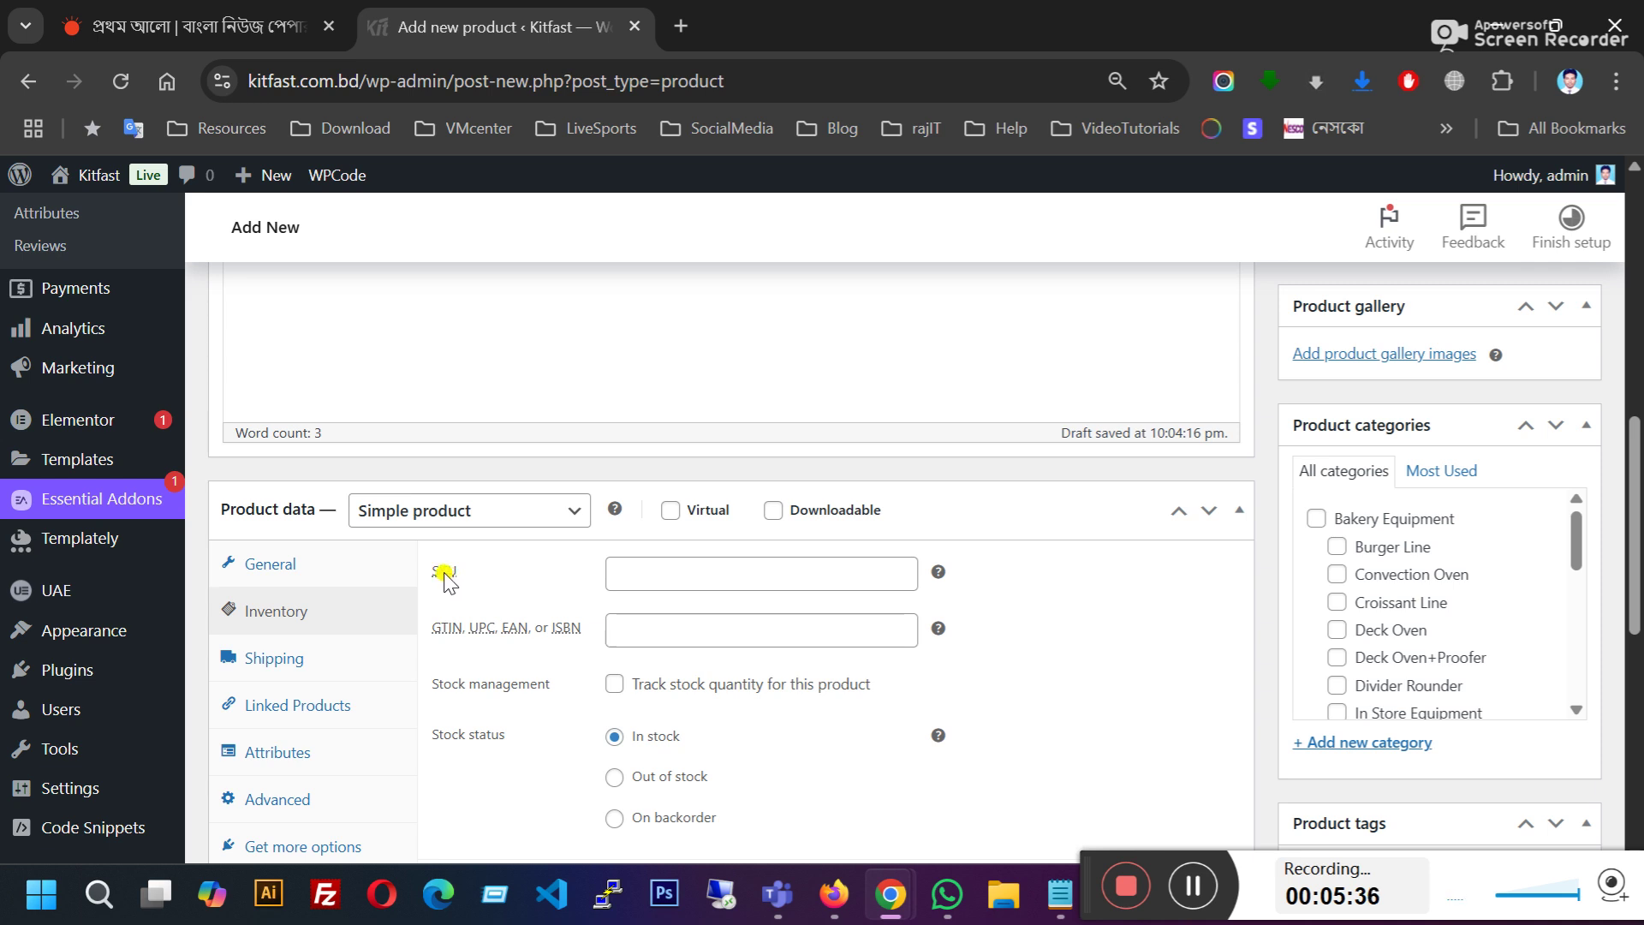
Step: Enter testsku-0001 as the product SKU in the Inventory settings
mouse_move(934, 575)
click(663, 573)
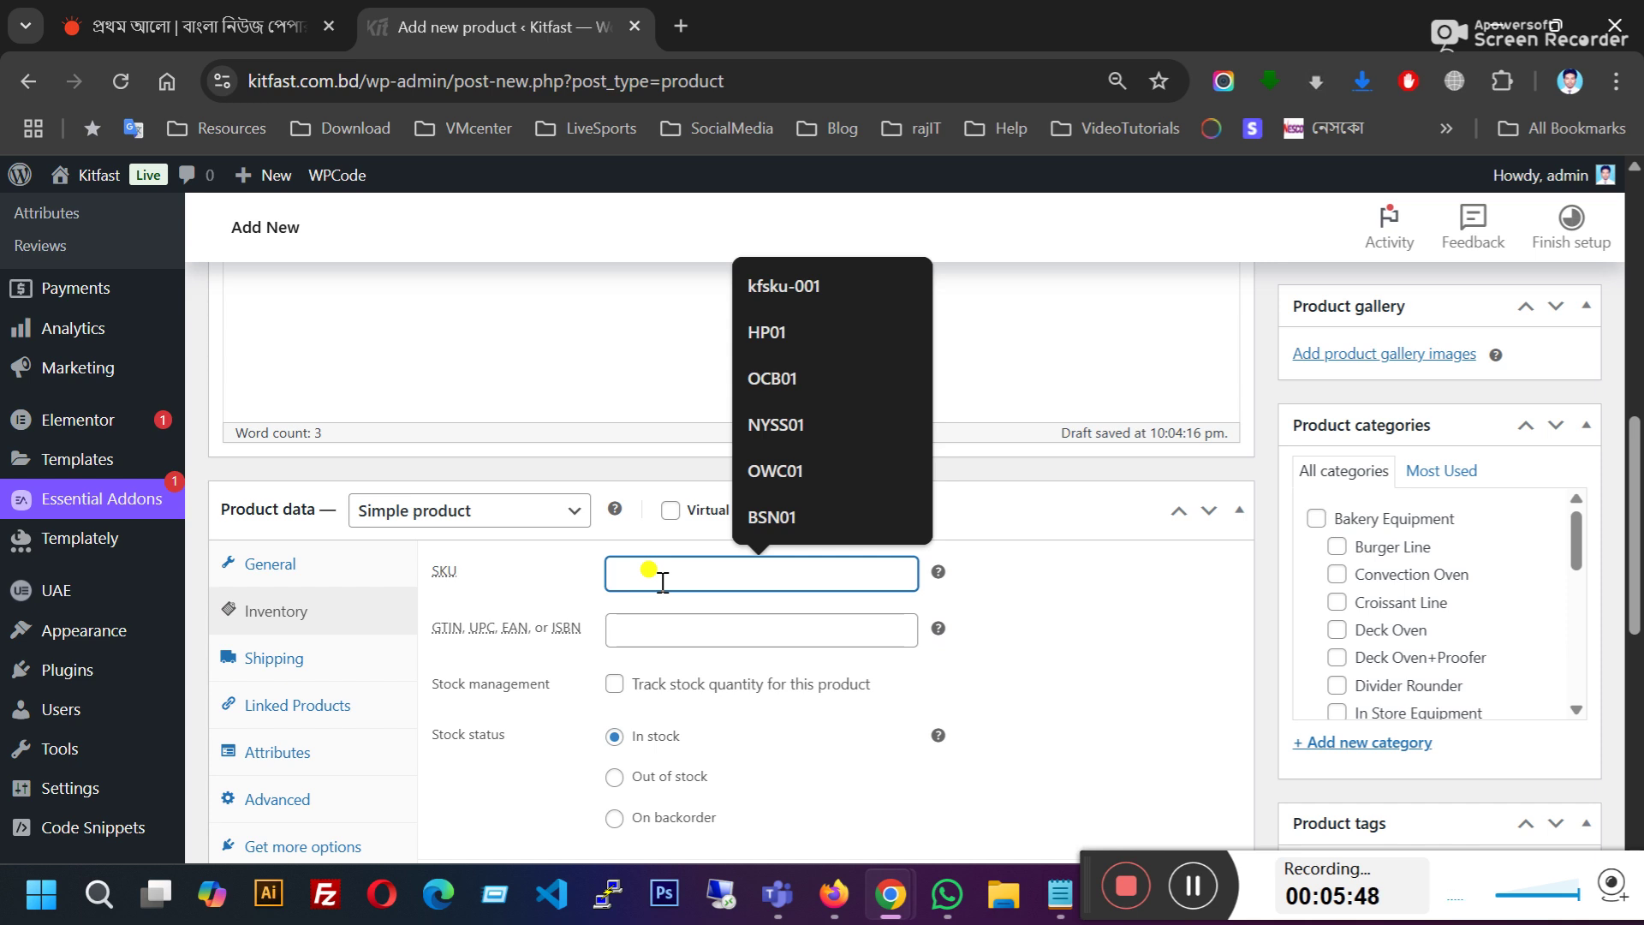
text(test)
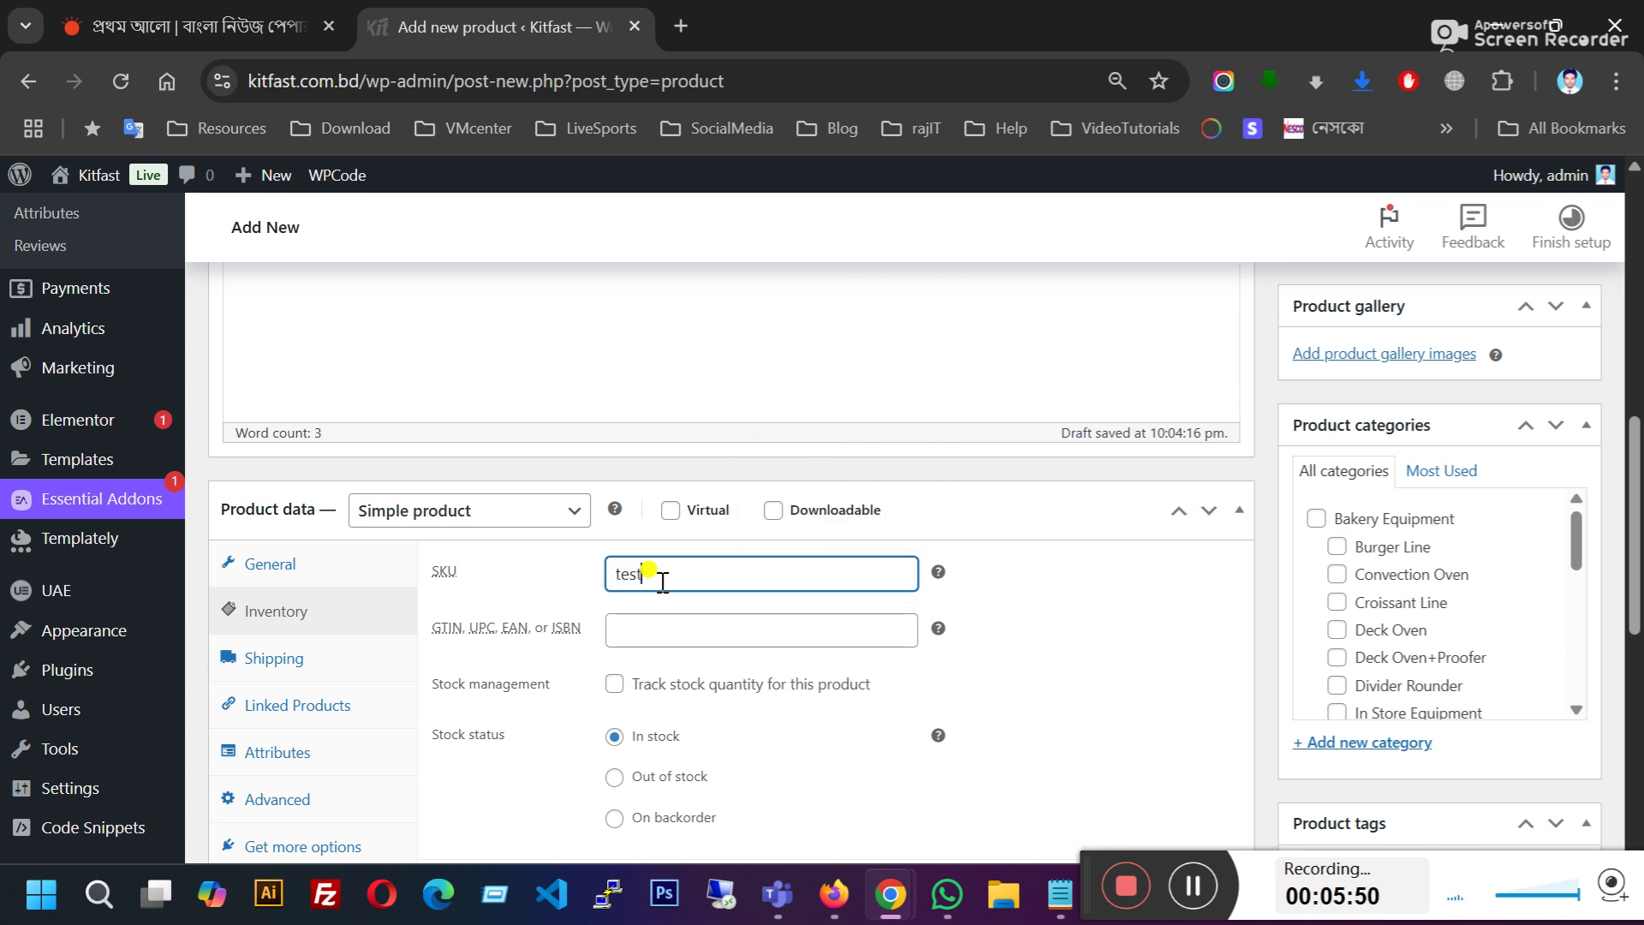
text(sku000)
key(Left)
key(Left)
key(Left)
key(Left)
text(-)
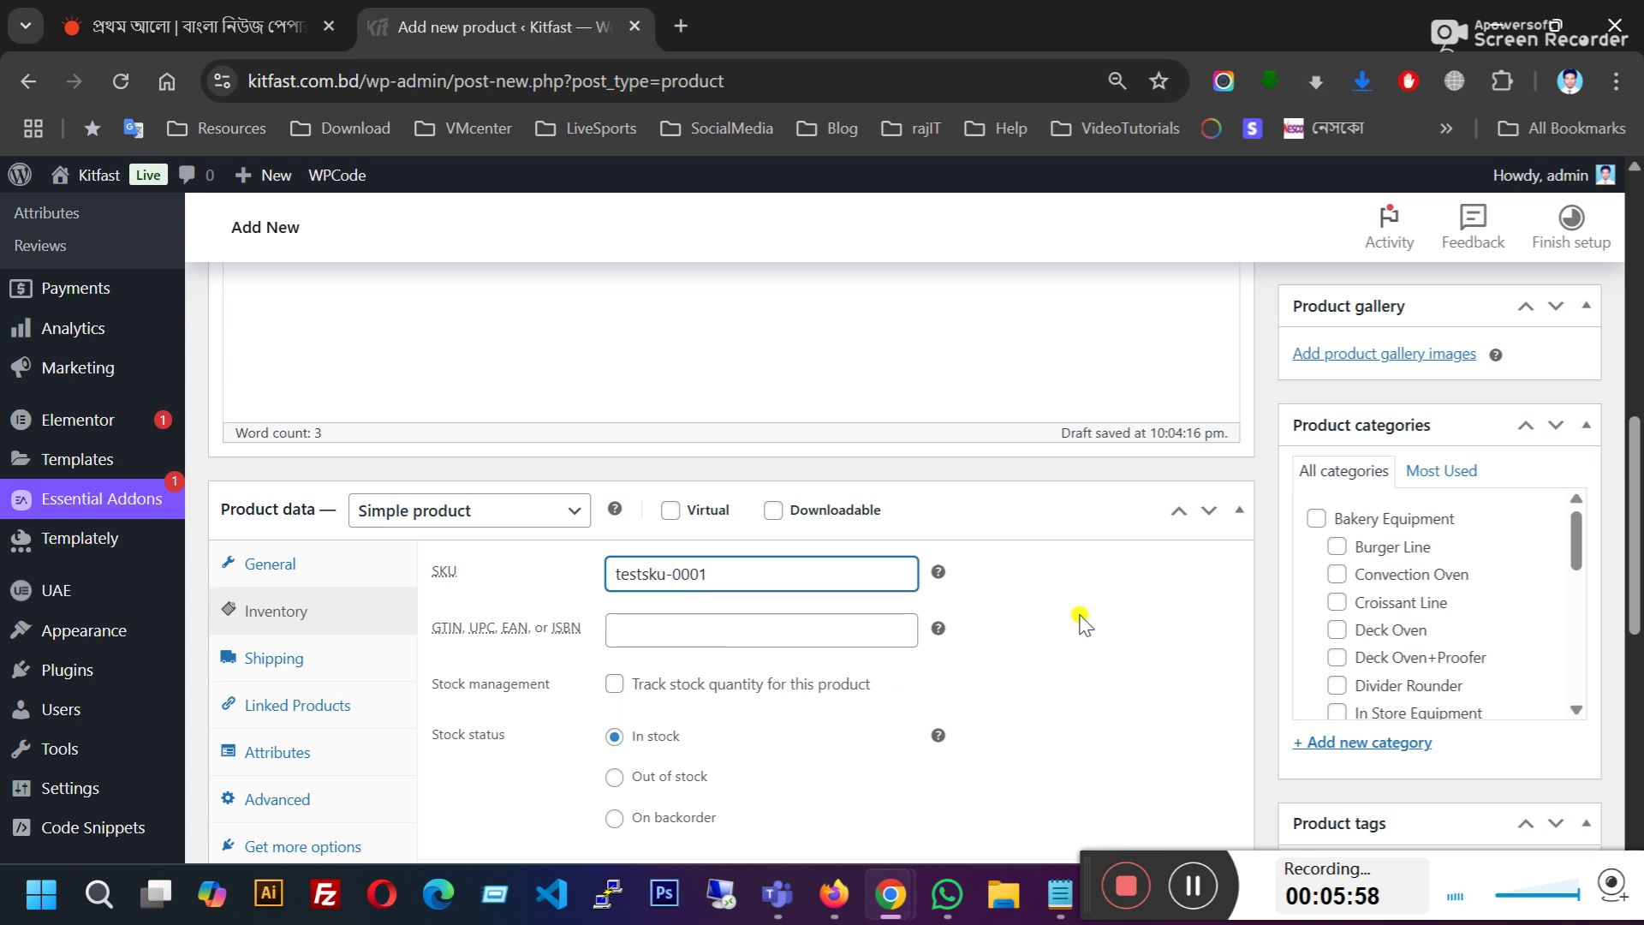
scroll(1083, 631, down, 1)
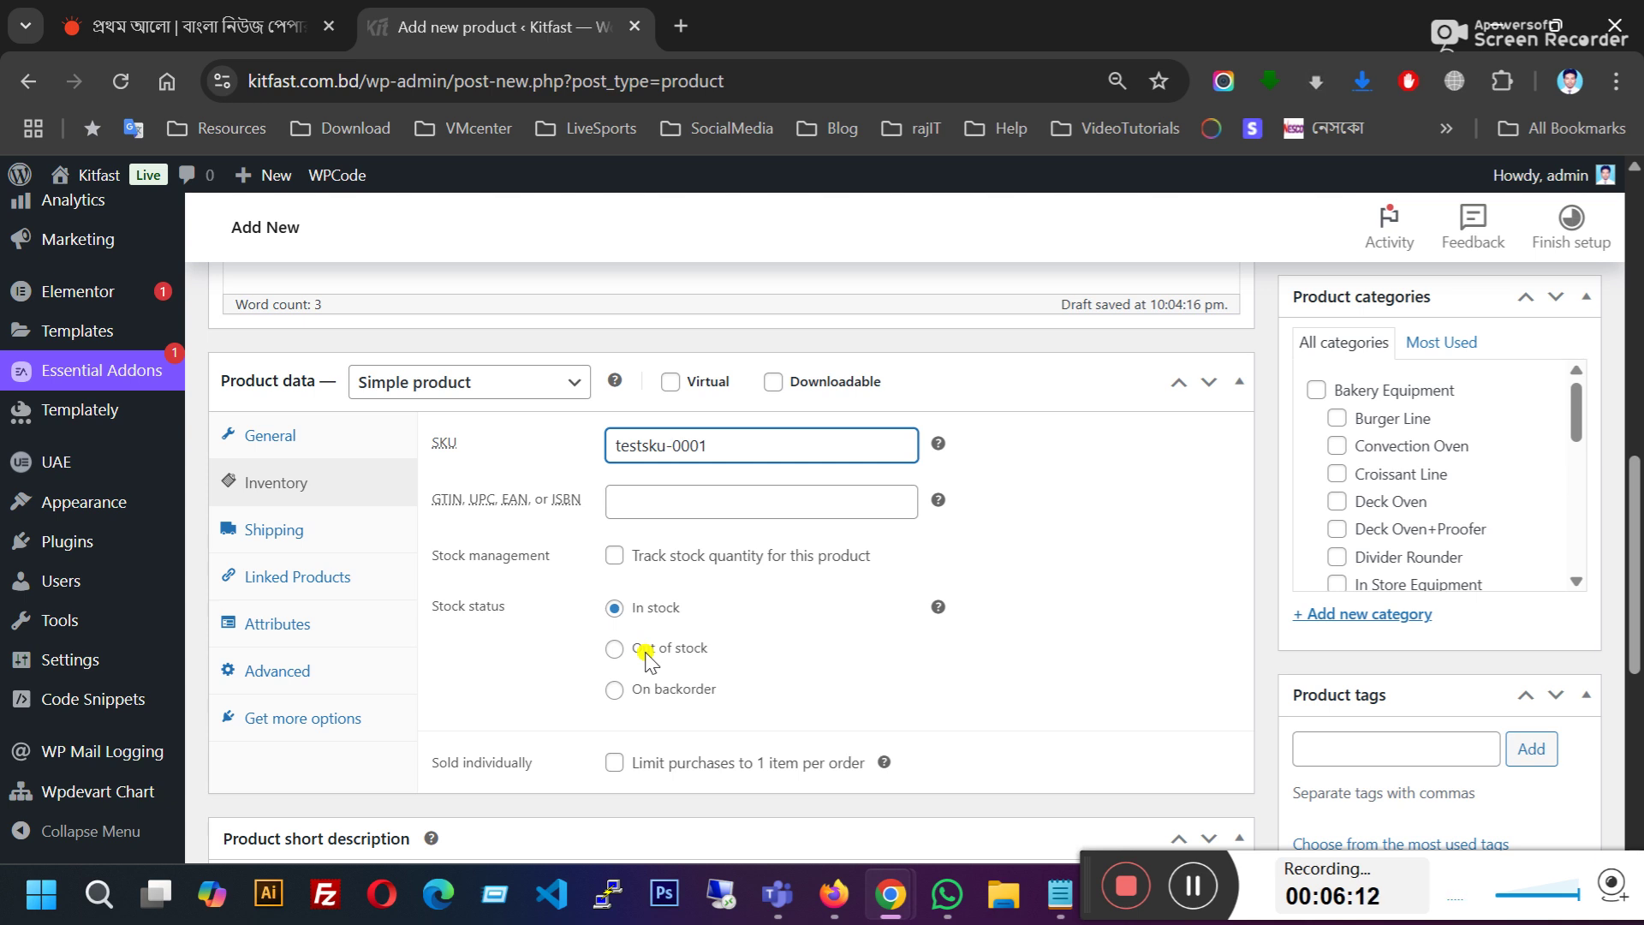
Step: Try the stock statuses, return to In stock, and leave stock quantity tracking off
click(646, 653)
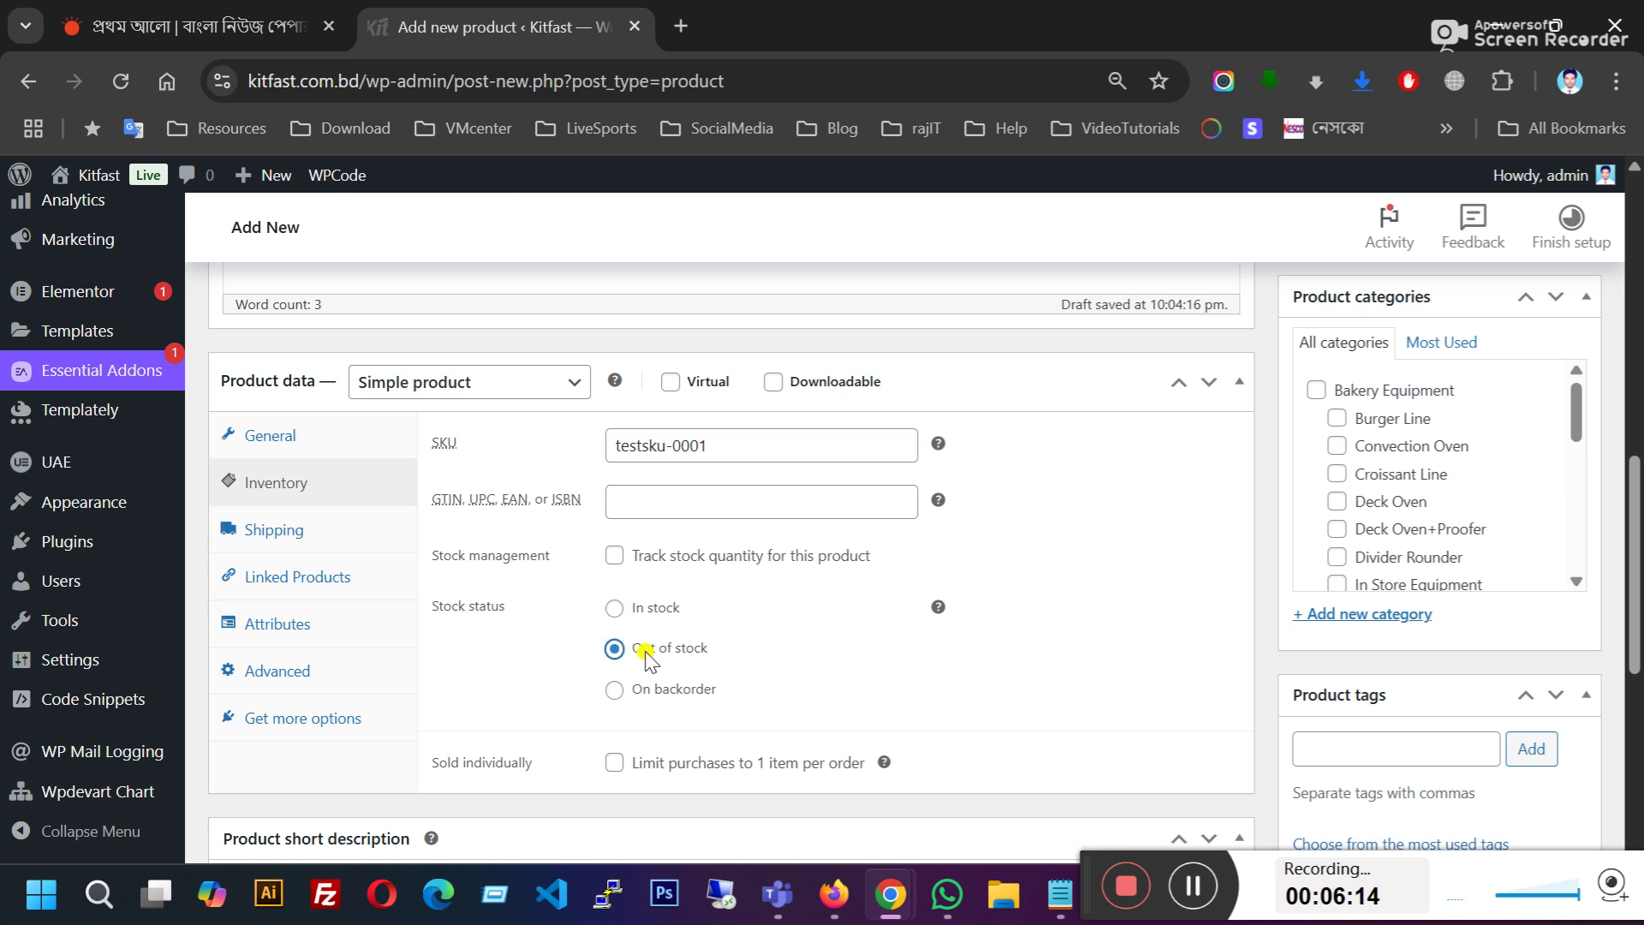
click(613, 692)
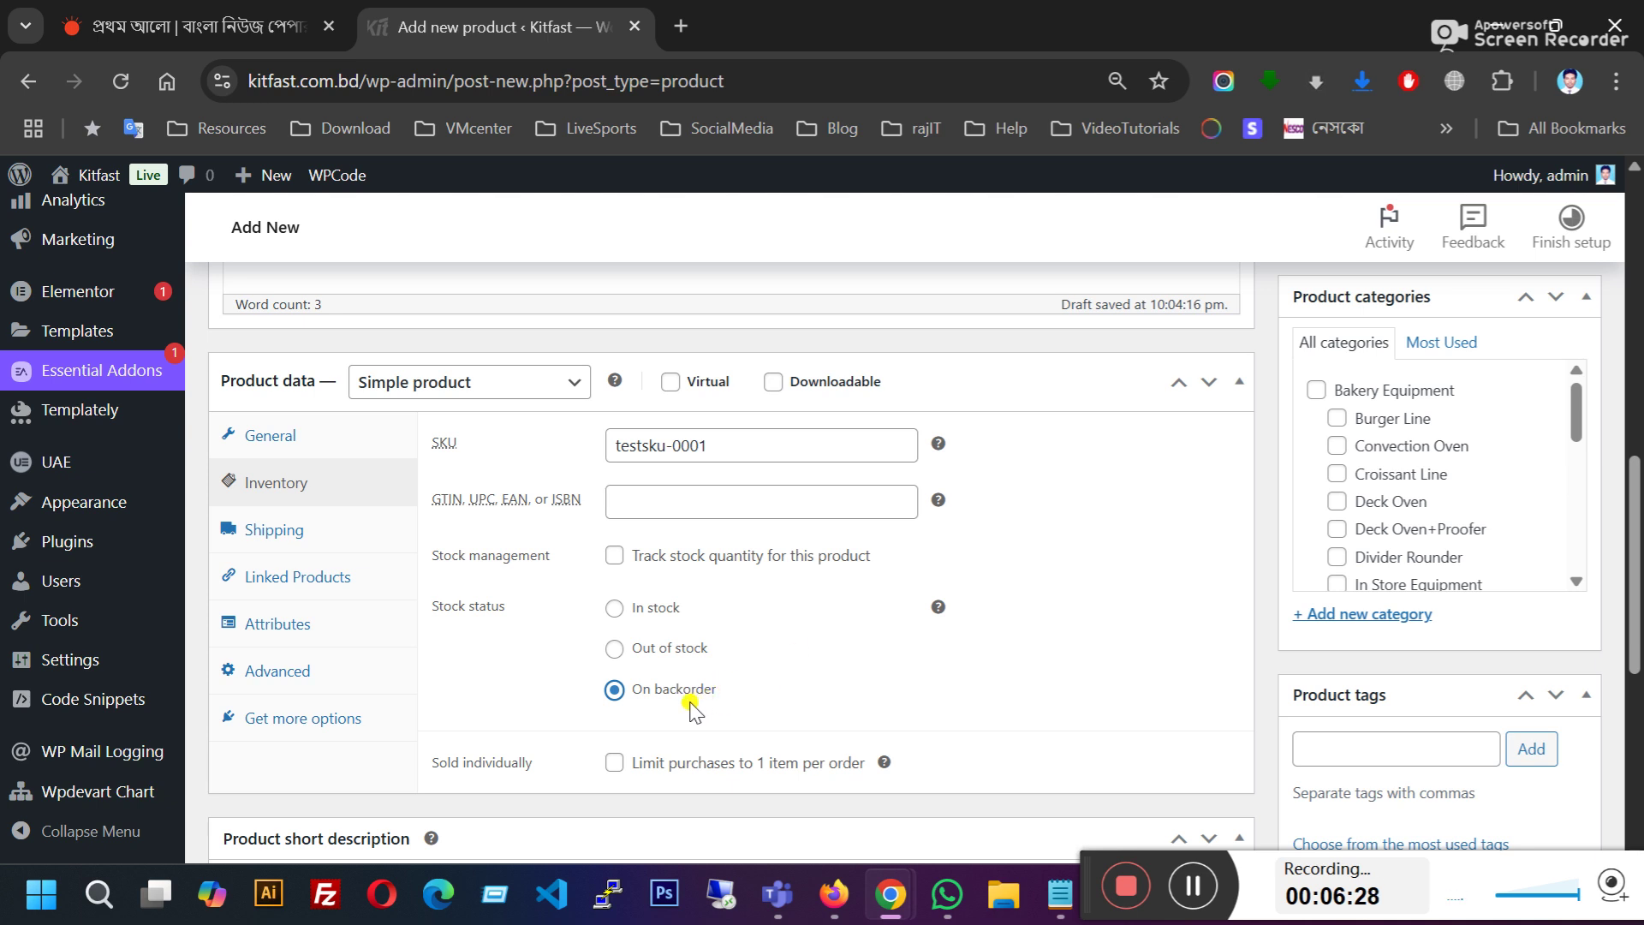
click(615, 609)
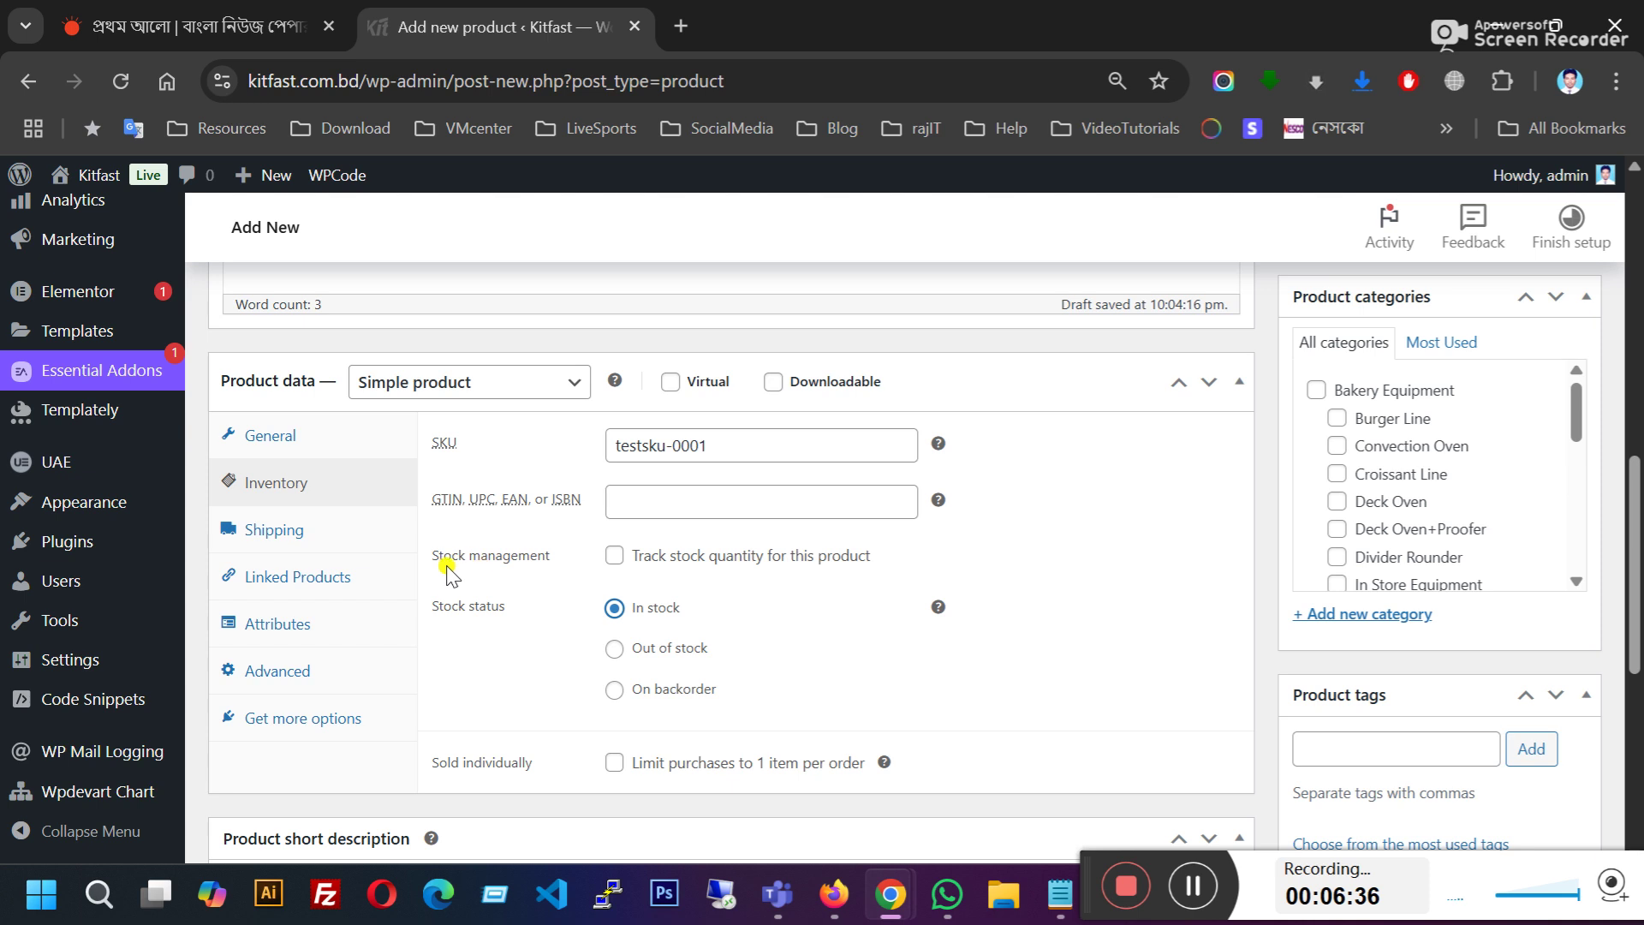
click(615, 556)
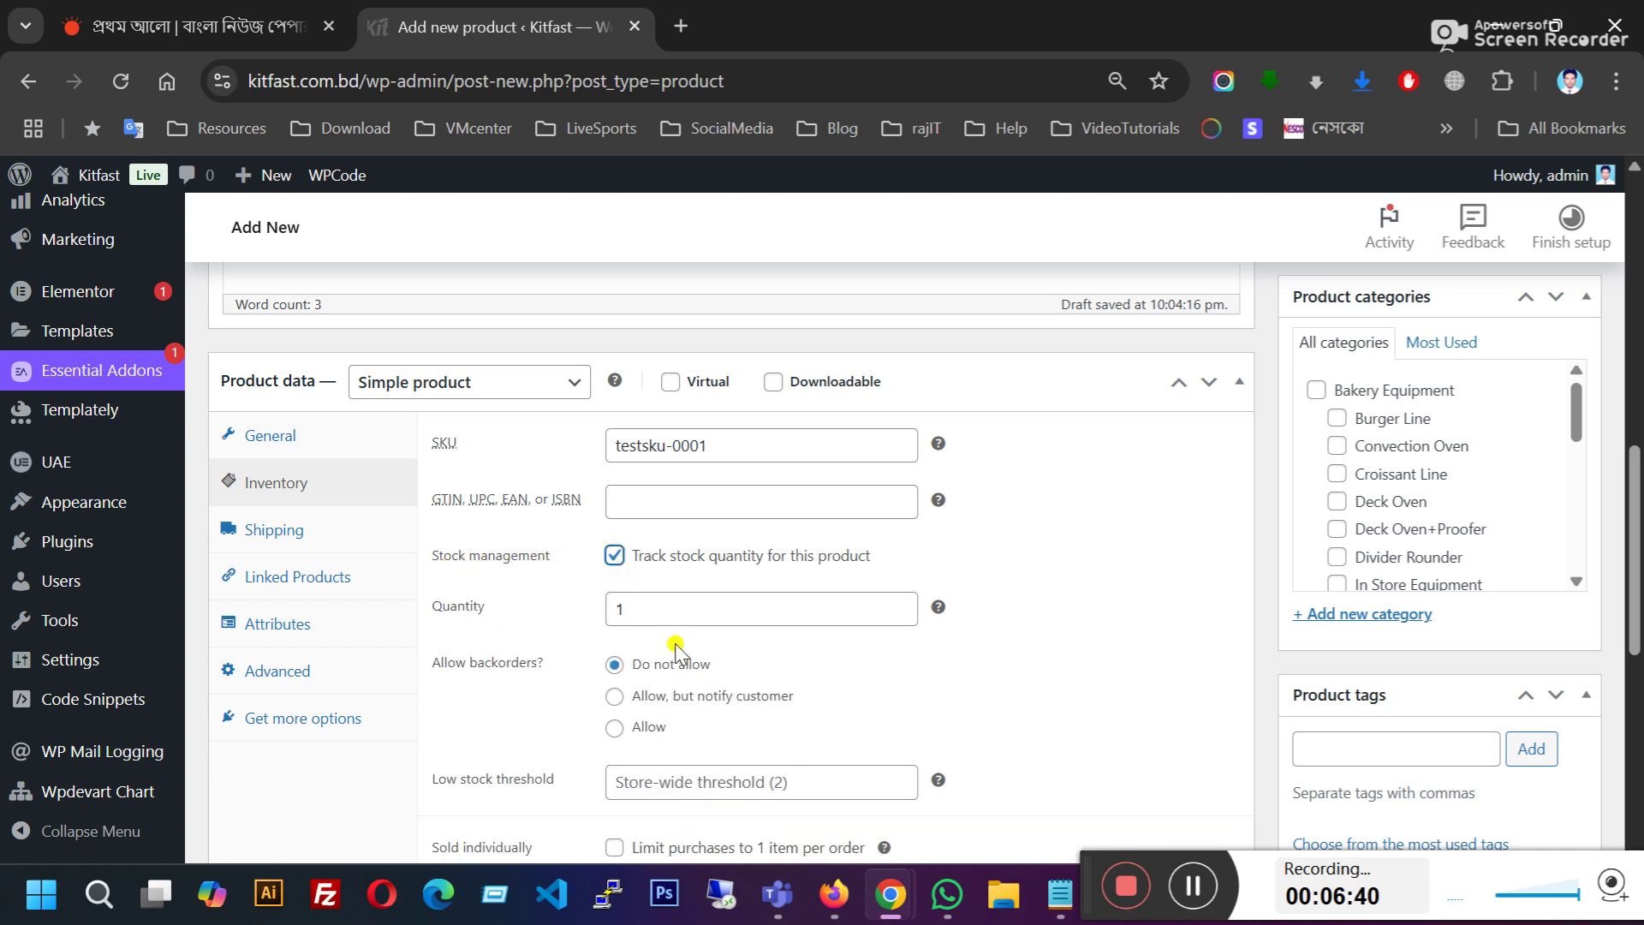
drag(673, 605, 568, 610)
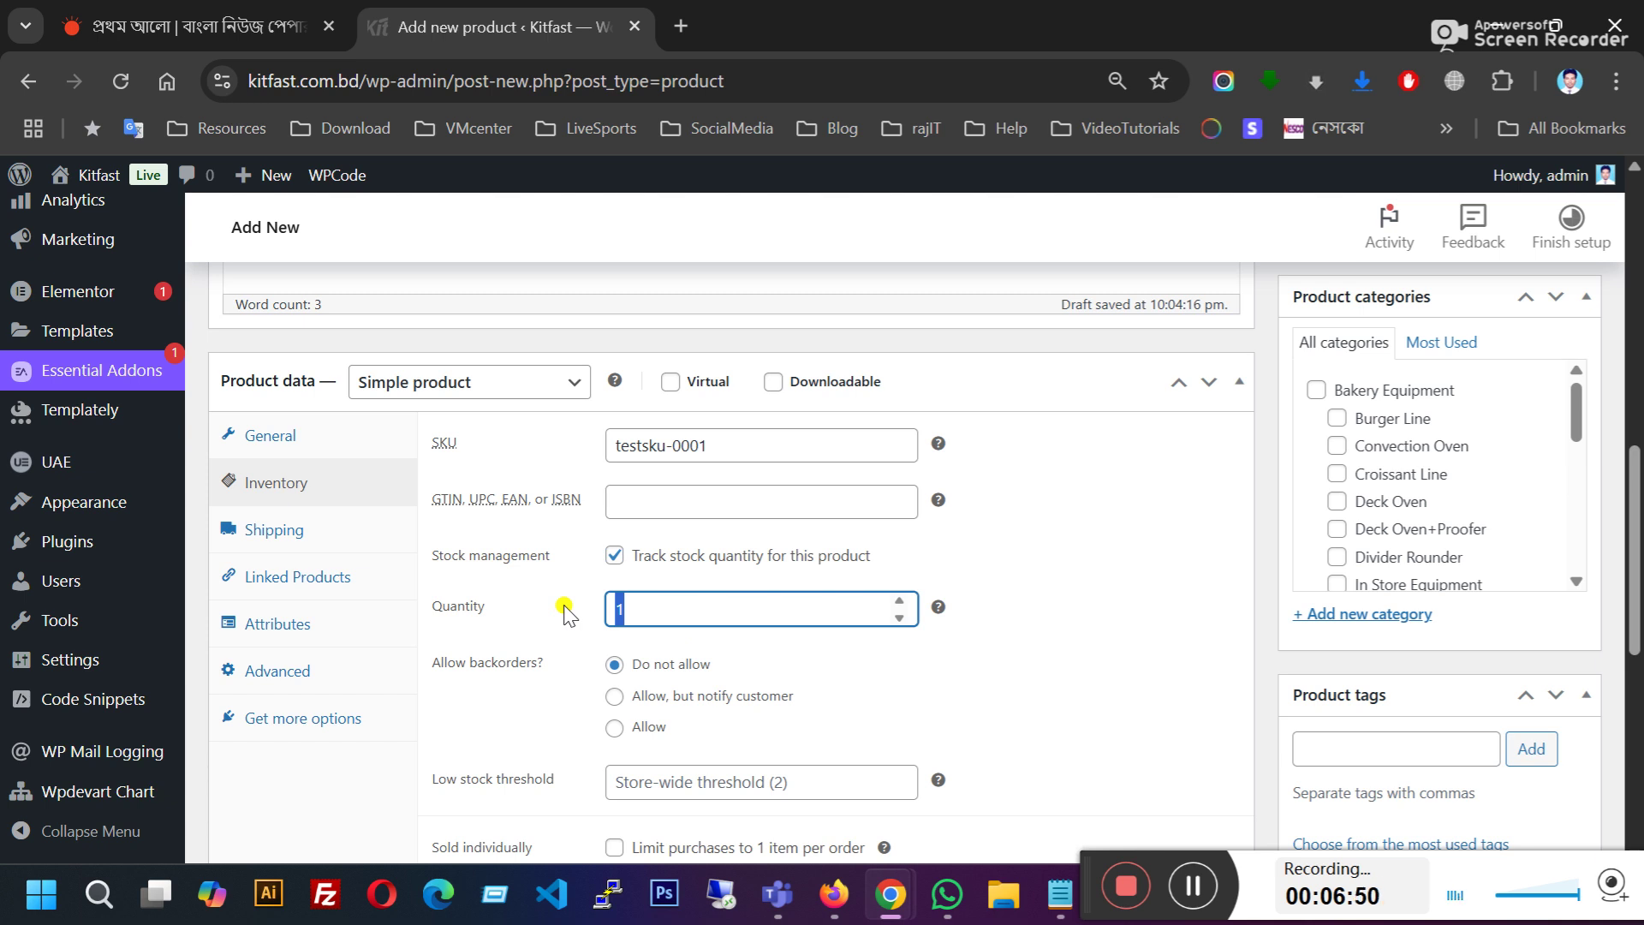
scroll(544, 677, down, 2)
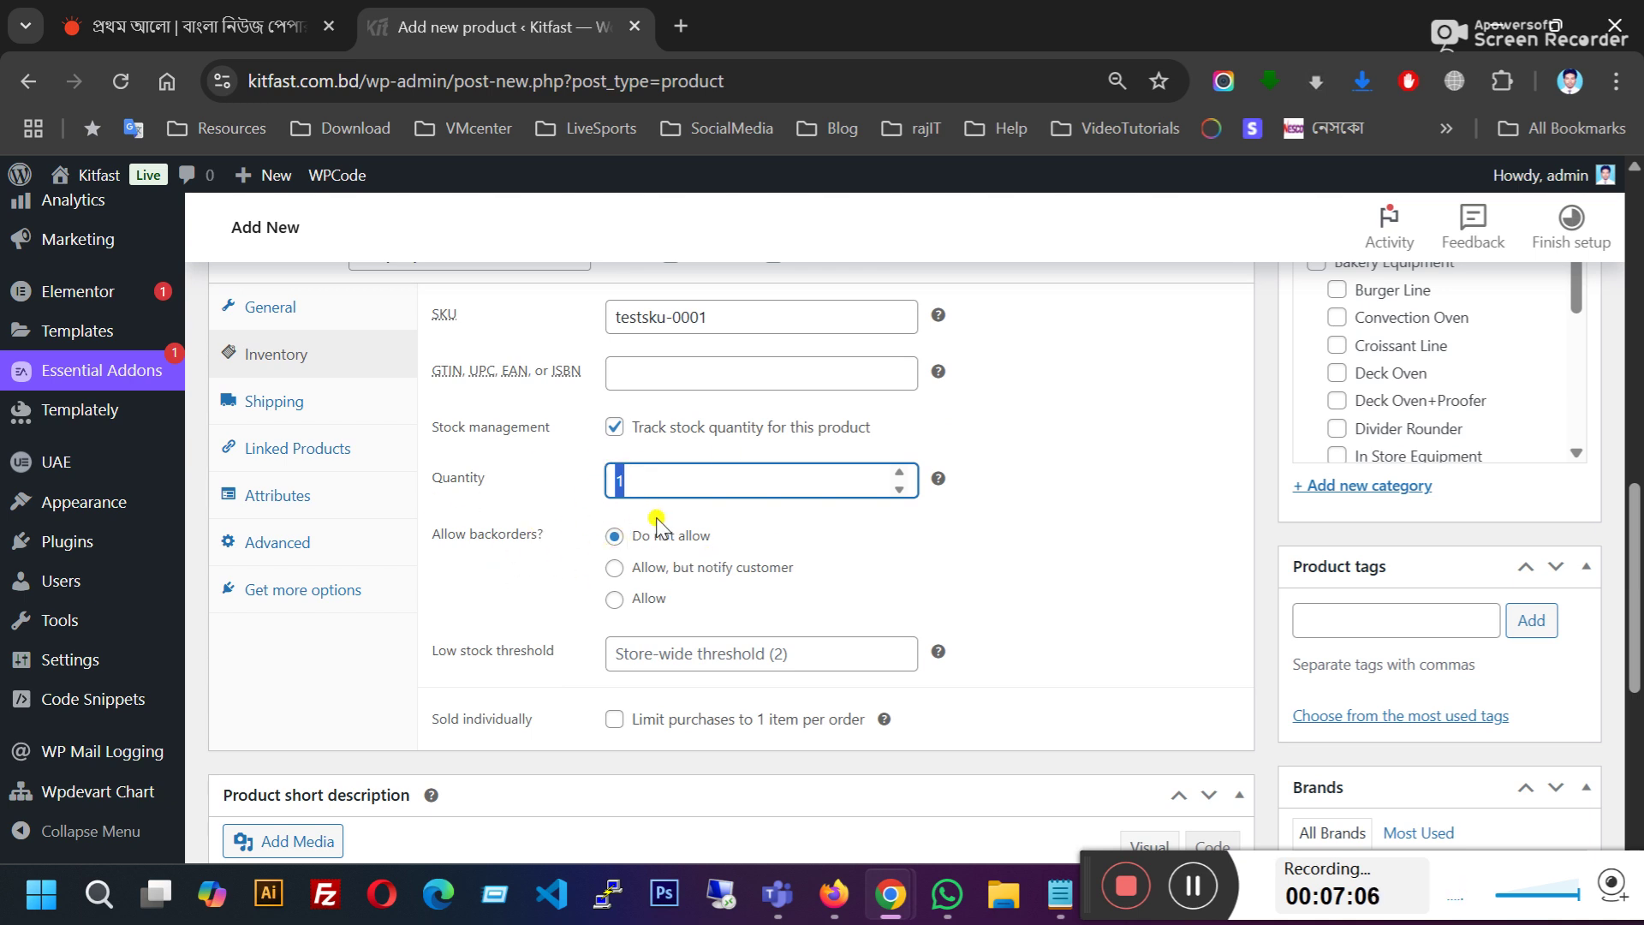
click(614, 429)
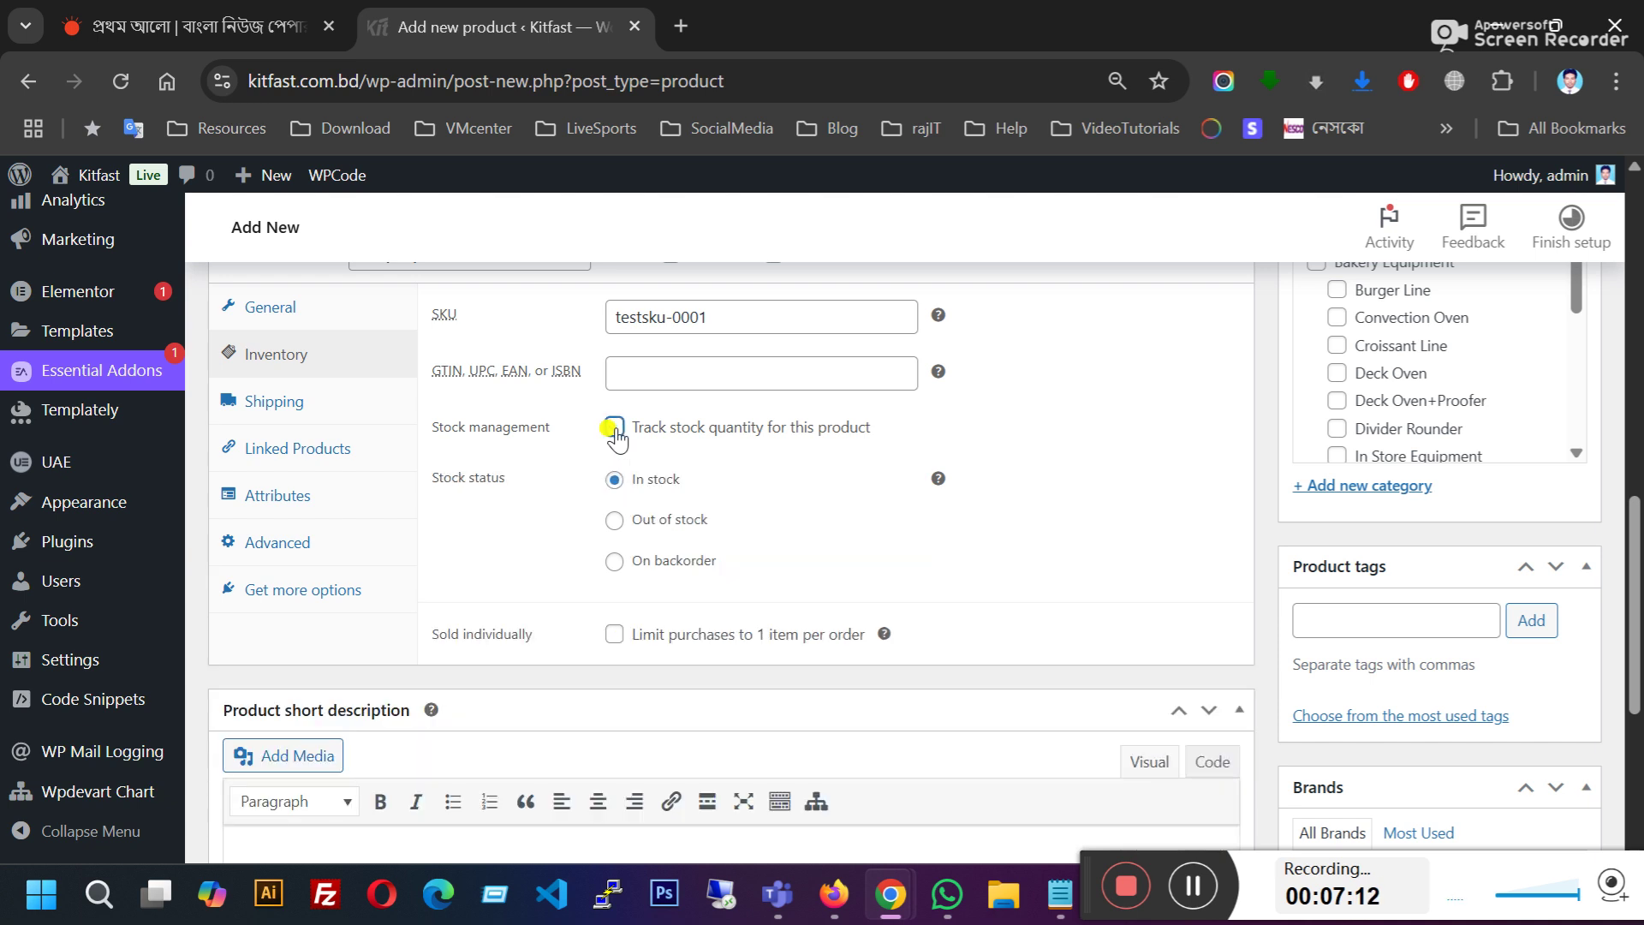
Step: Leave the shipping weight unchanged and show the empty Linked Products upsell and cross-sell fields
click(302, 403)
scroll(428, 463, up, 2)
click(710, 452)
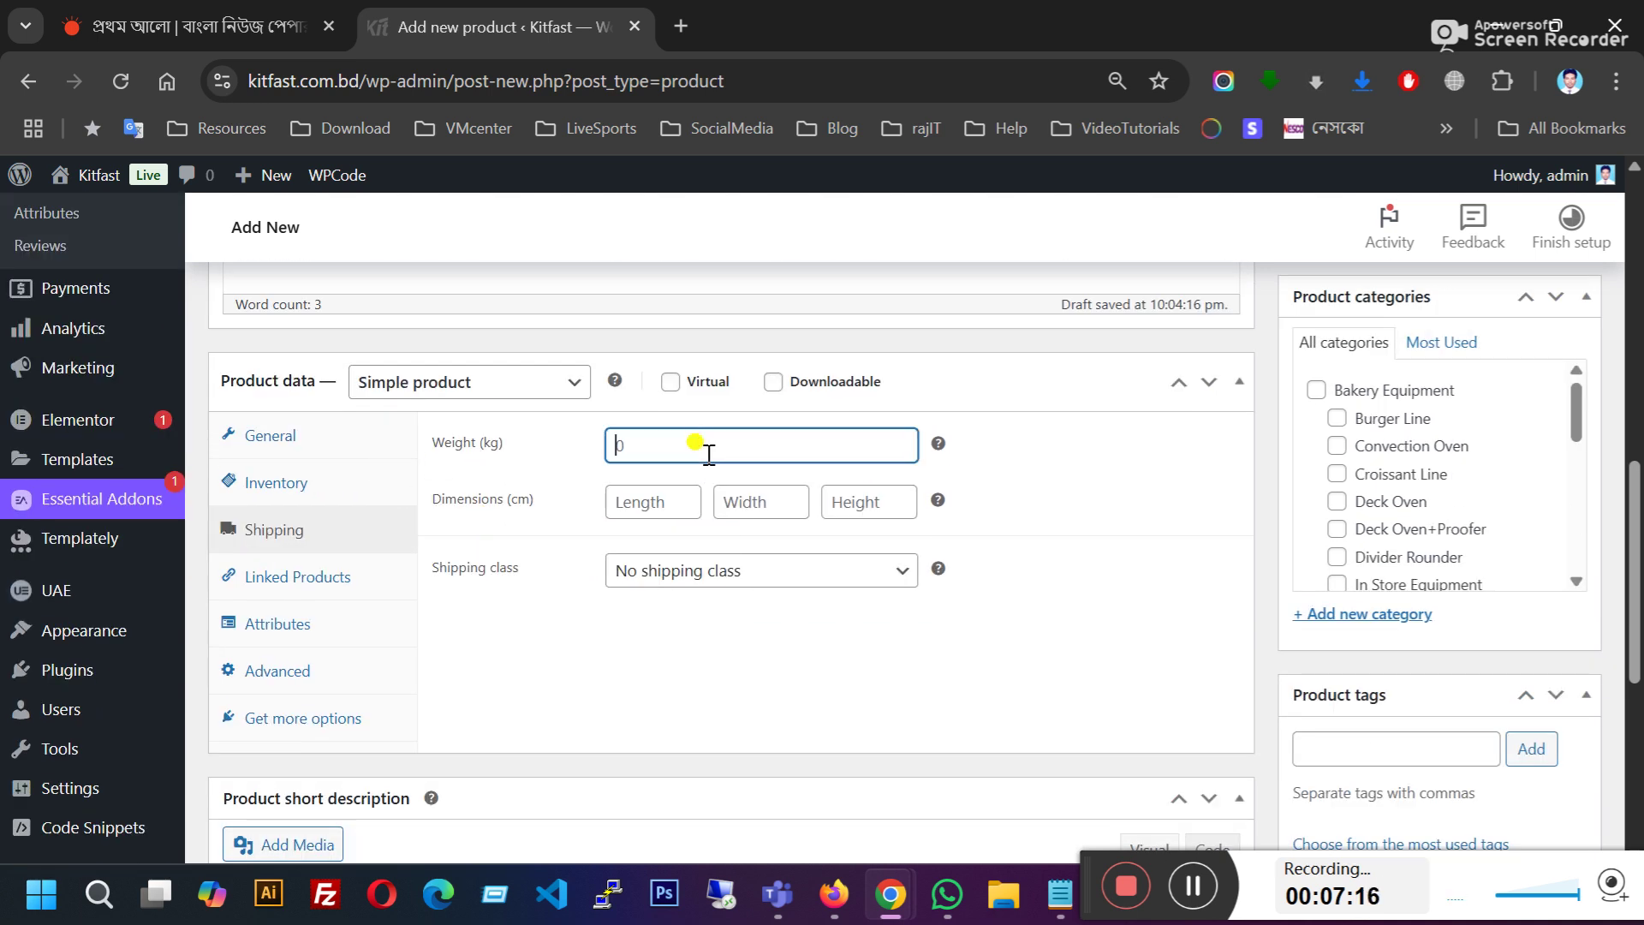
click(532, 539)
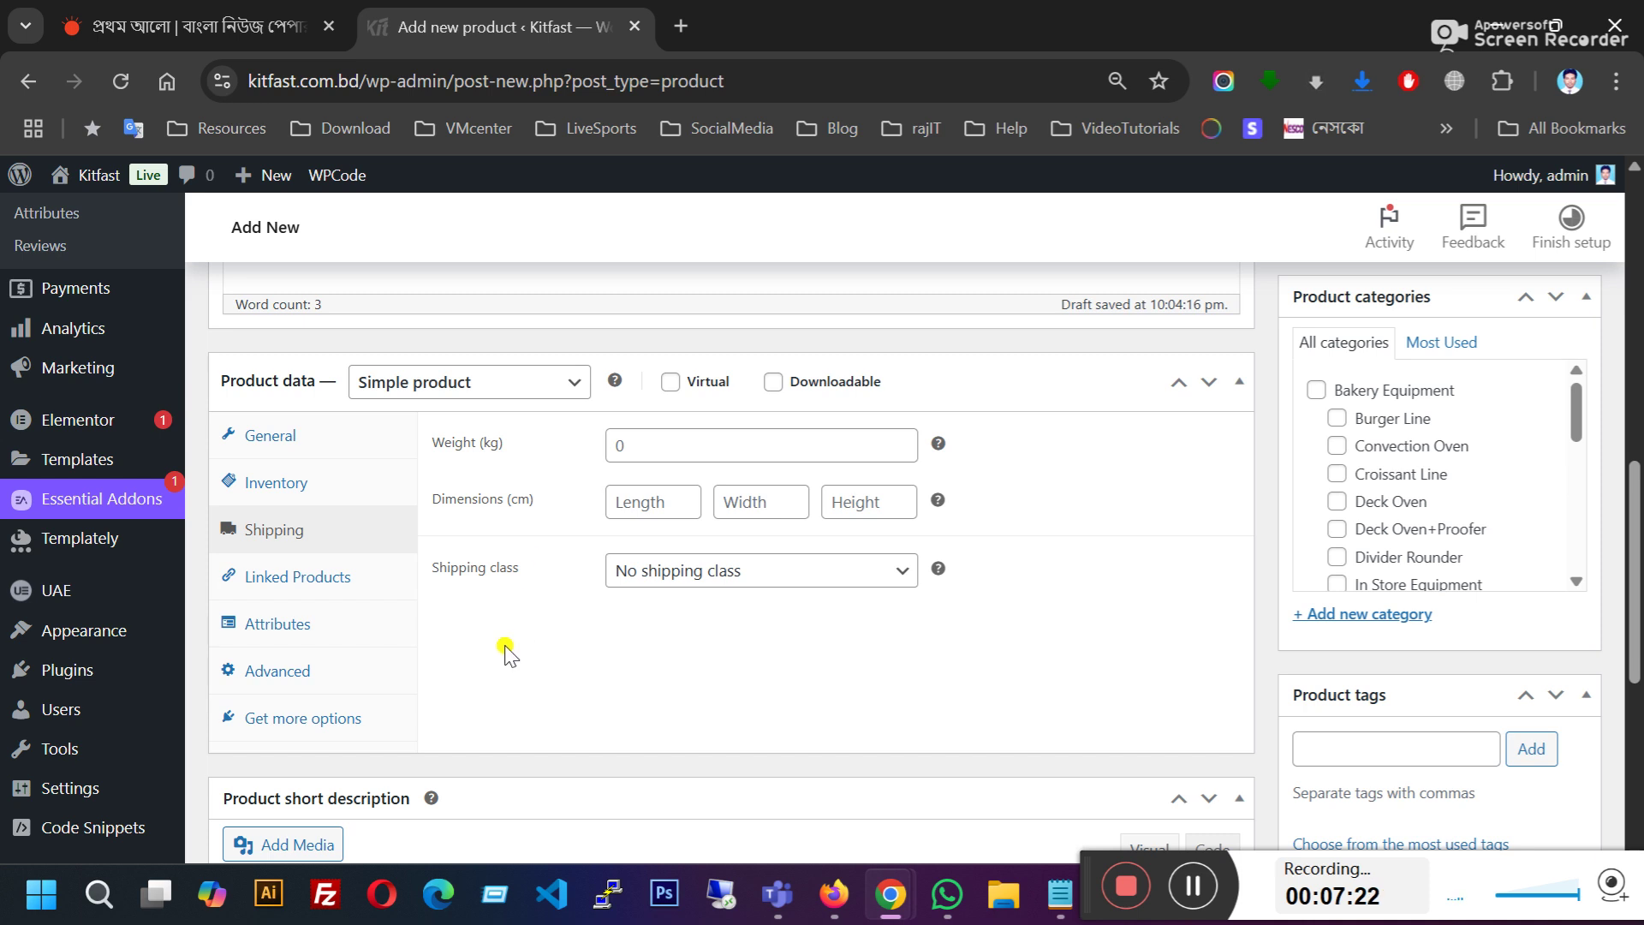
click(270, 579)
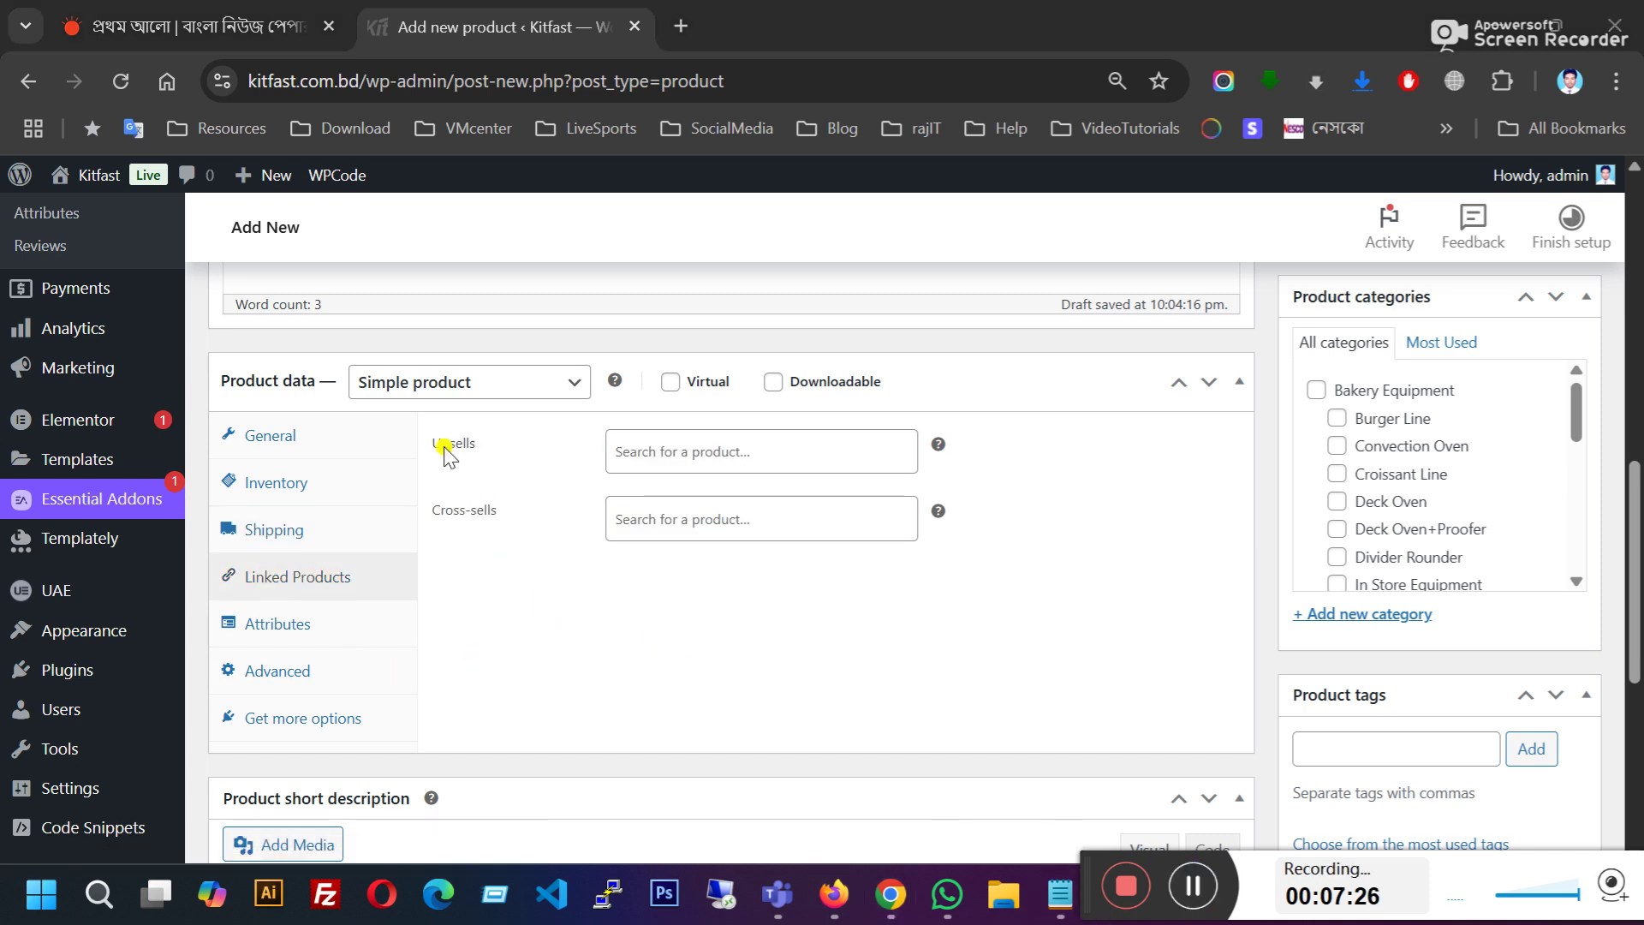
Step: Search 'kf-' in Upsells and add KF-40L (kfsku-007) as an upsell
click(672, 447)
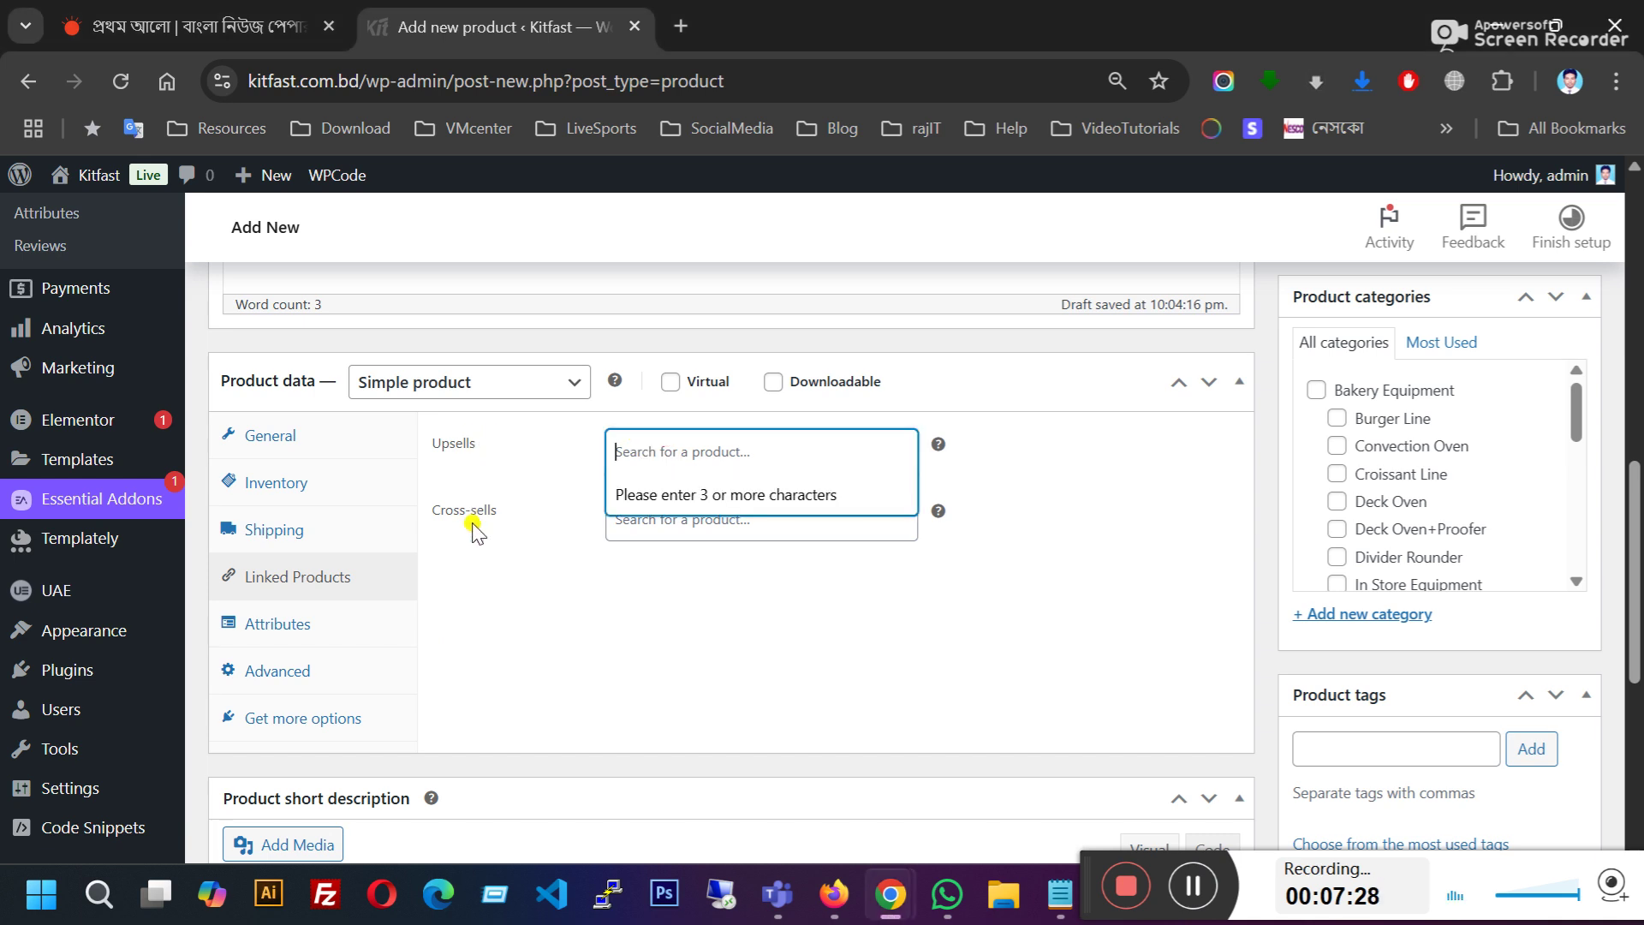
click(576, 591)
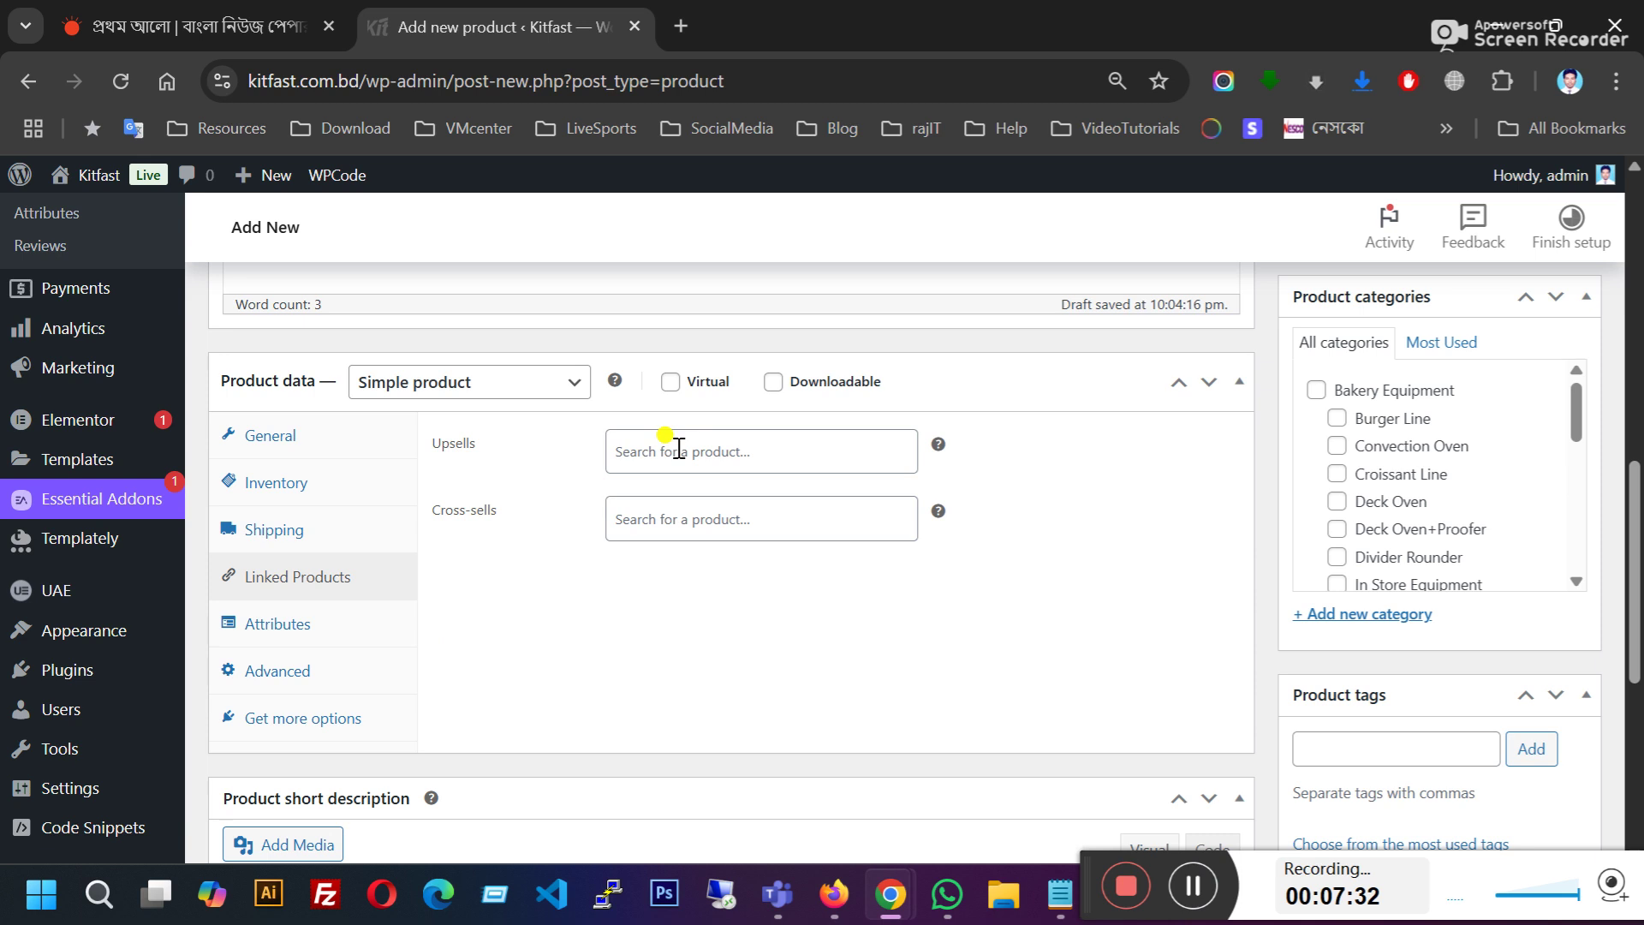
click(703, 449)
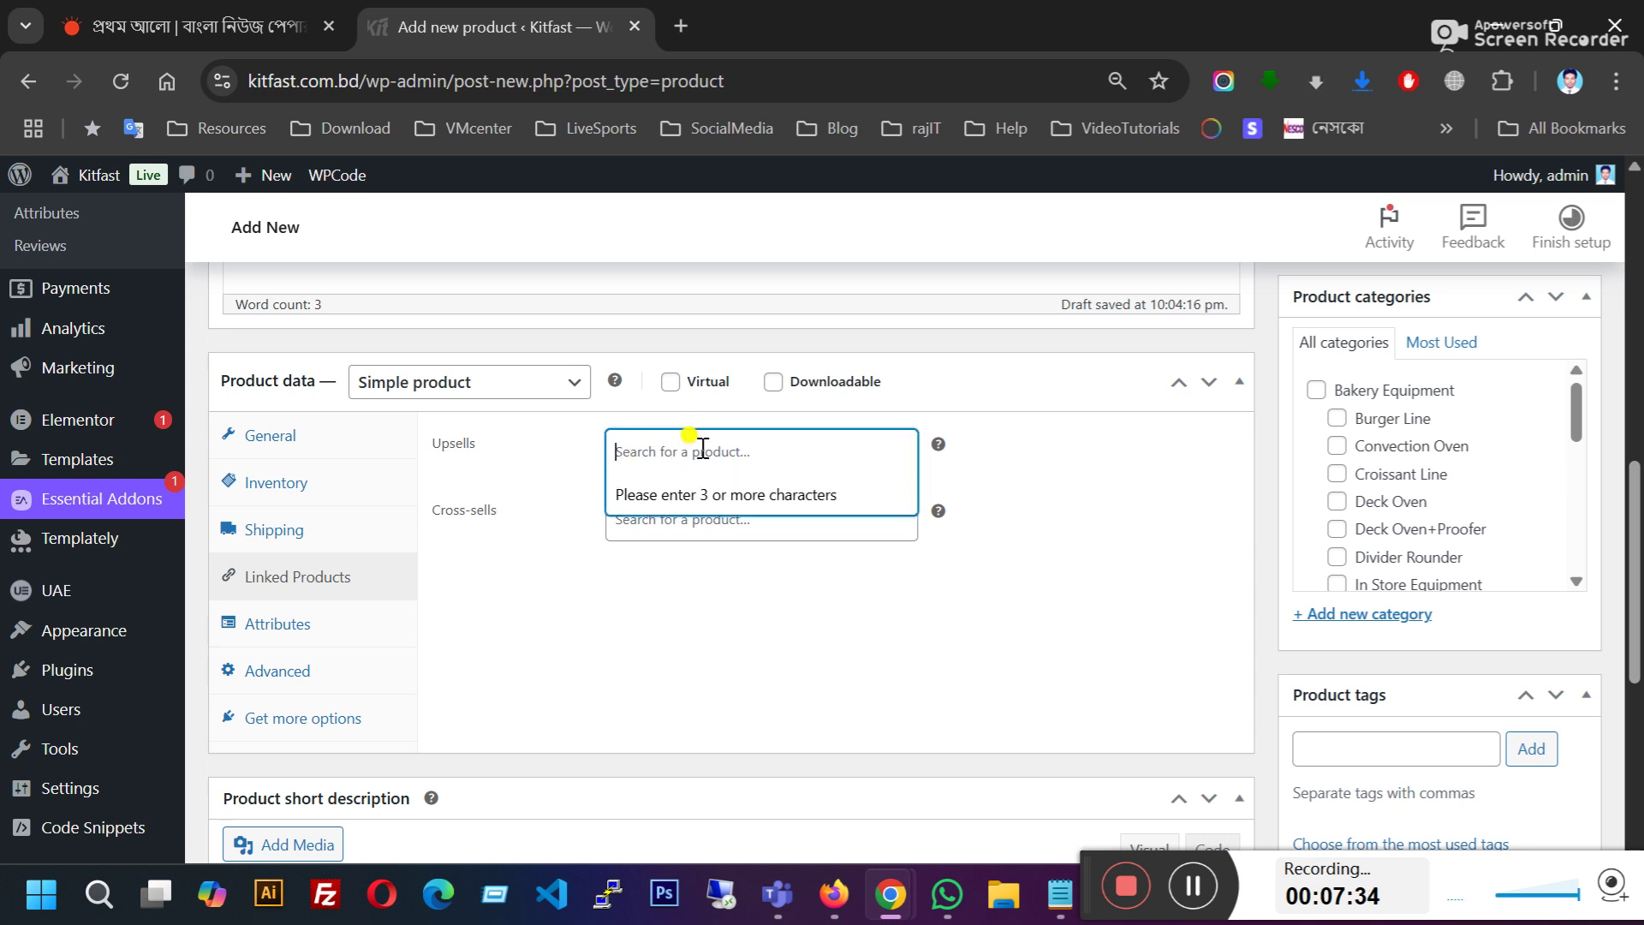
text(kf)
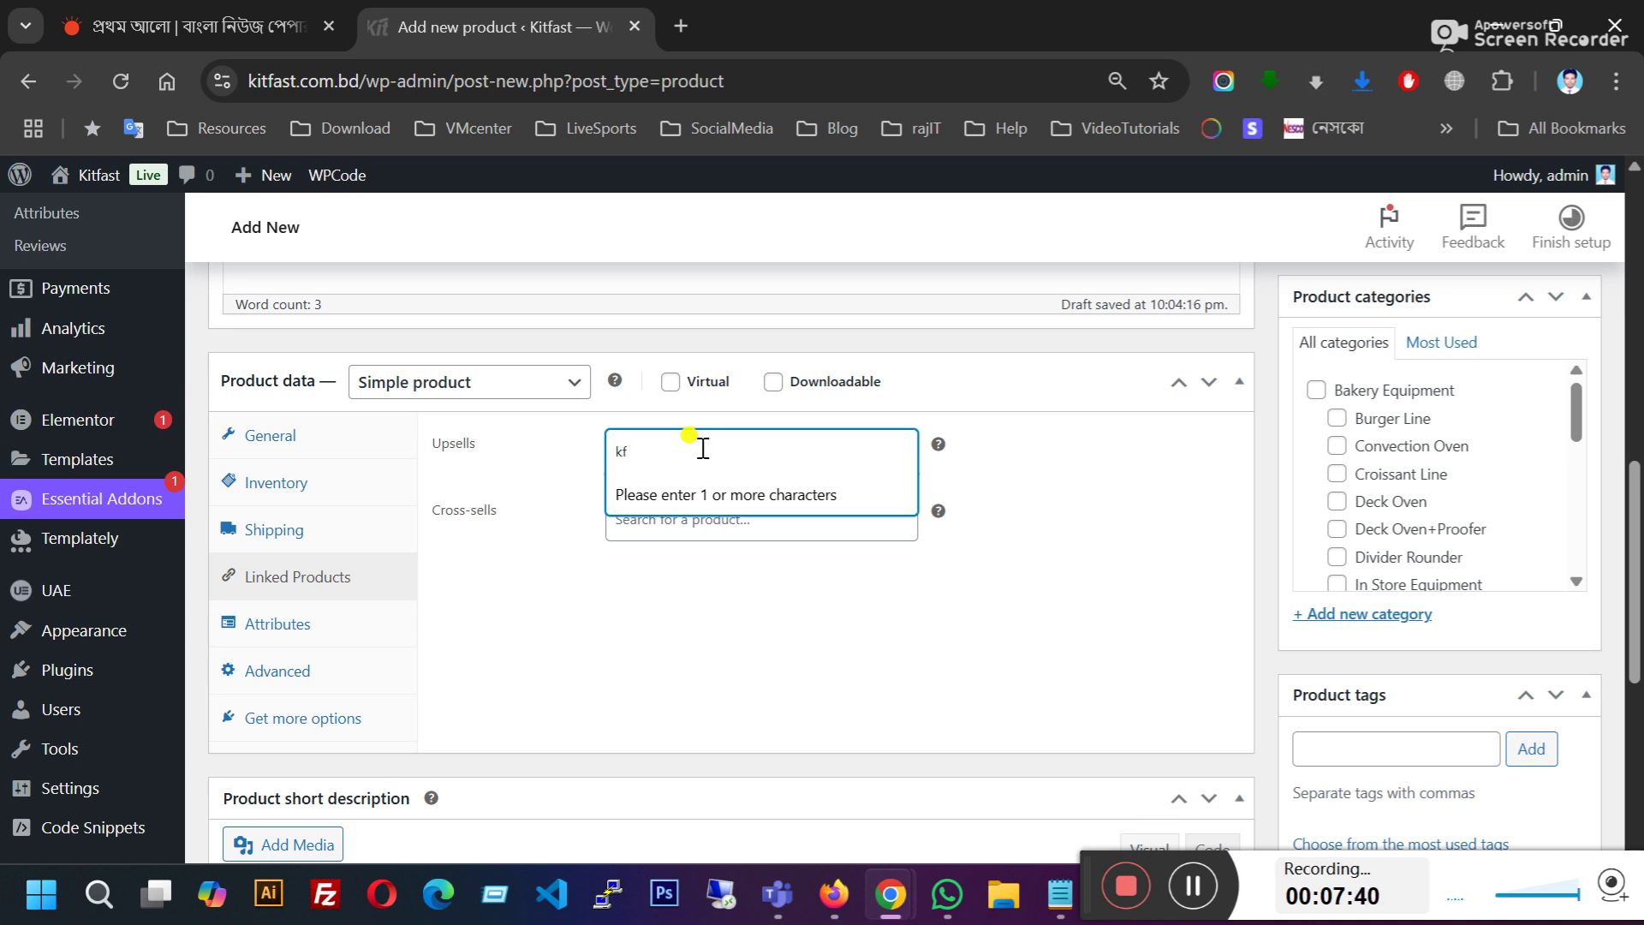
text(-)
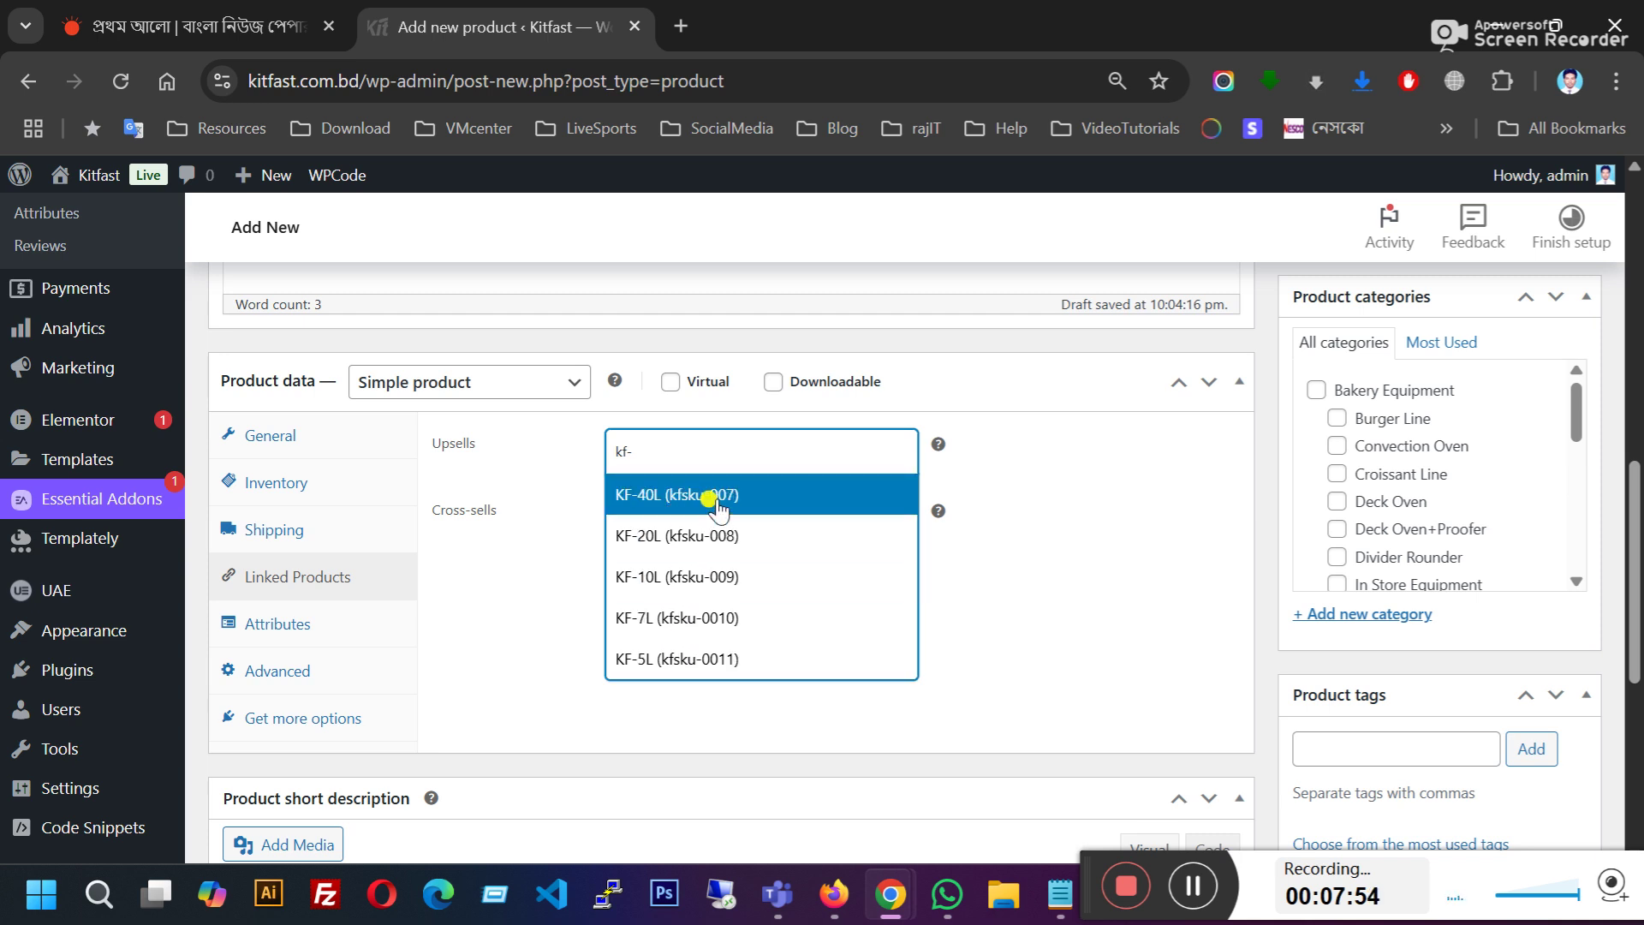
click(717, 509)
click(695, 476)
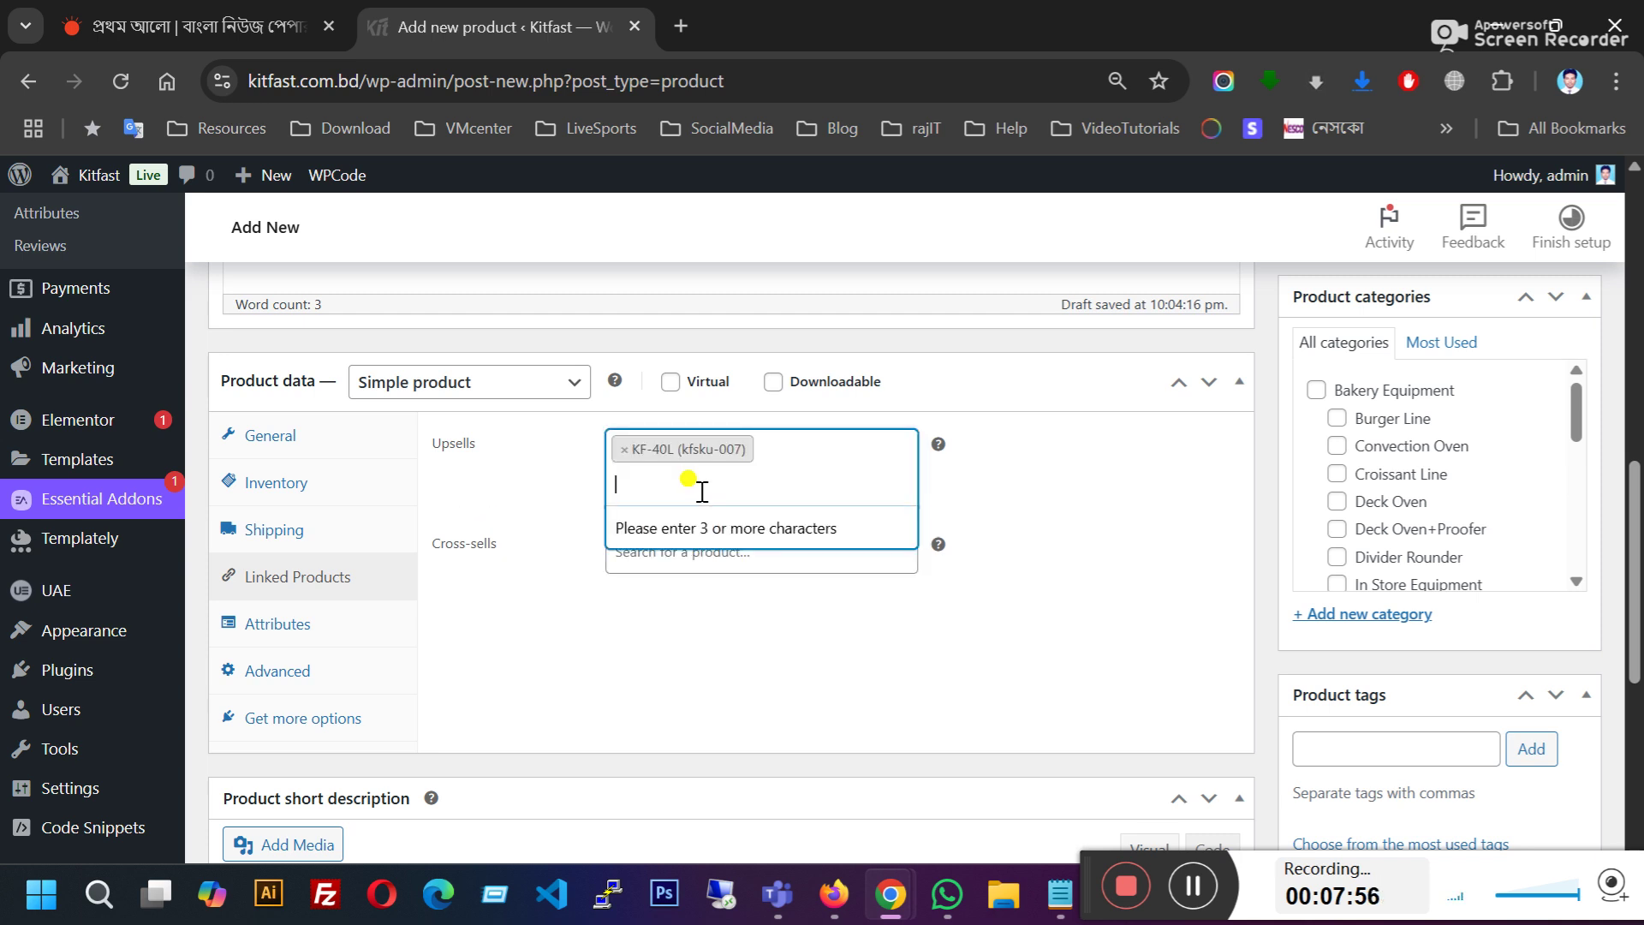
click(551, 588)
Step: Open and dismiss the cross-sell and upsell searches, leaving Cross-sells empty
click(682, 551)
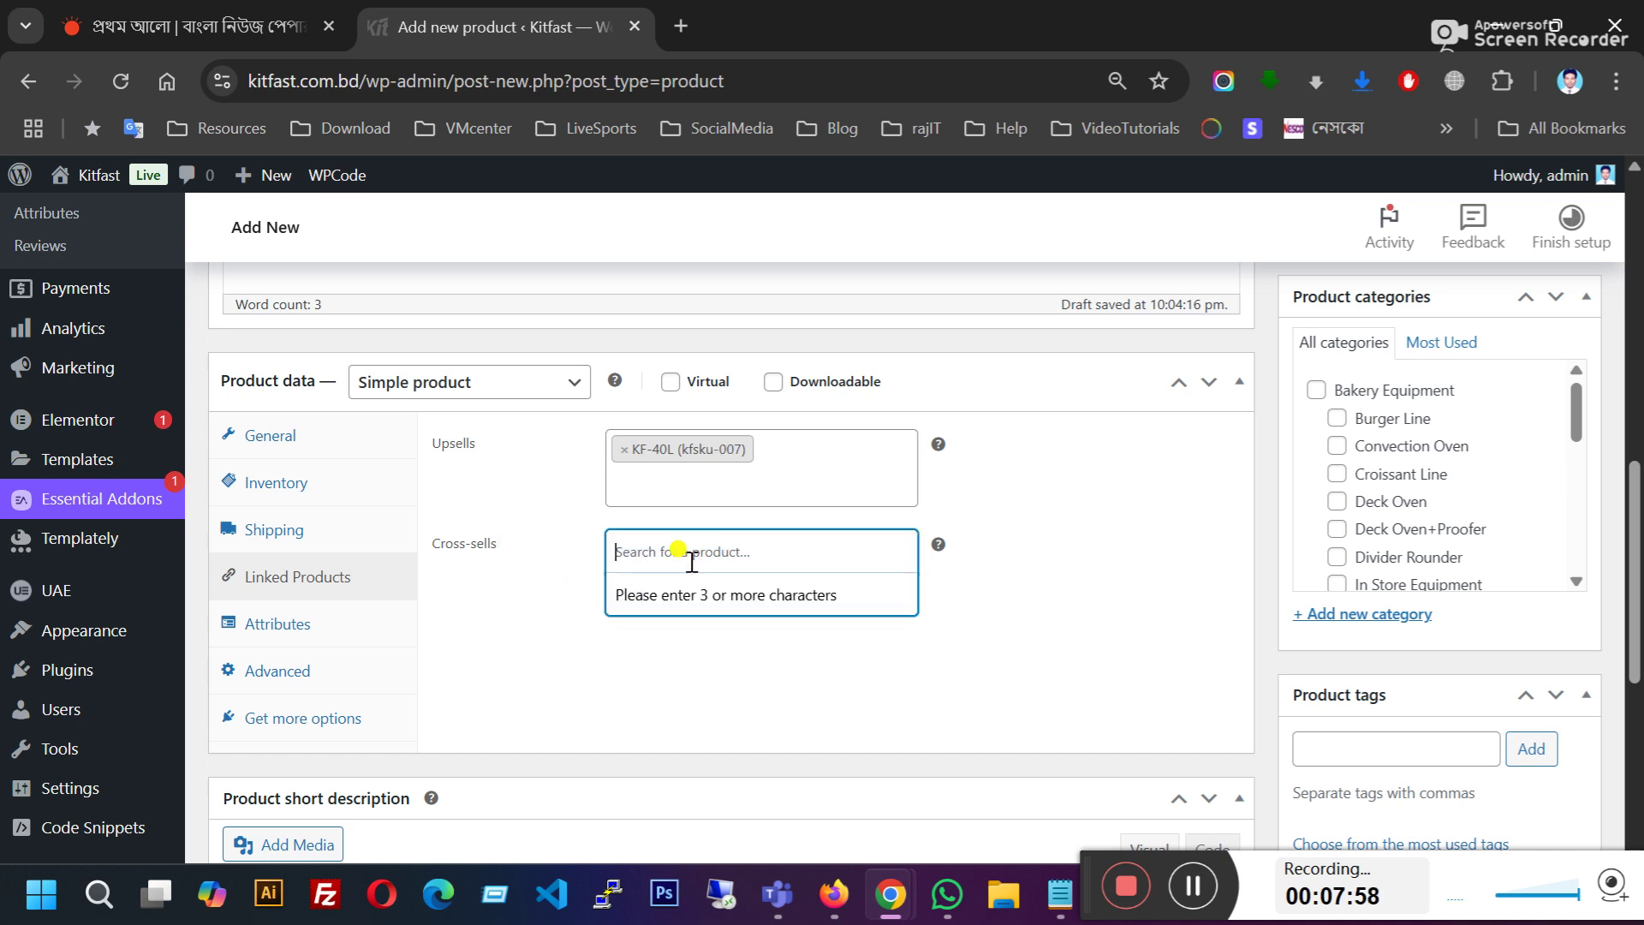
click(549, 594)
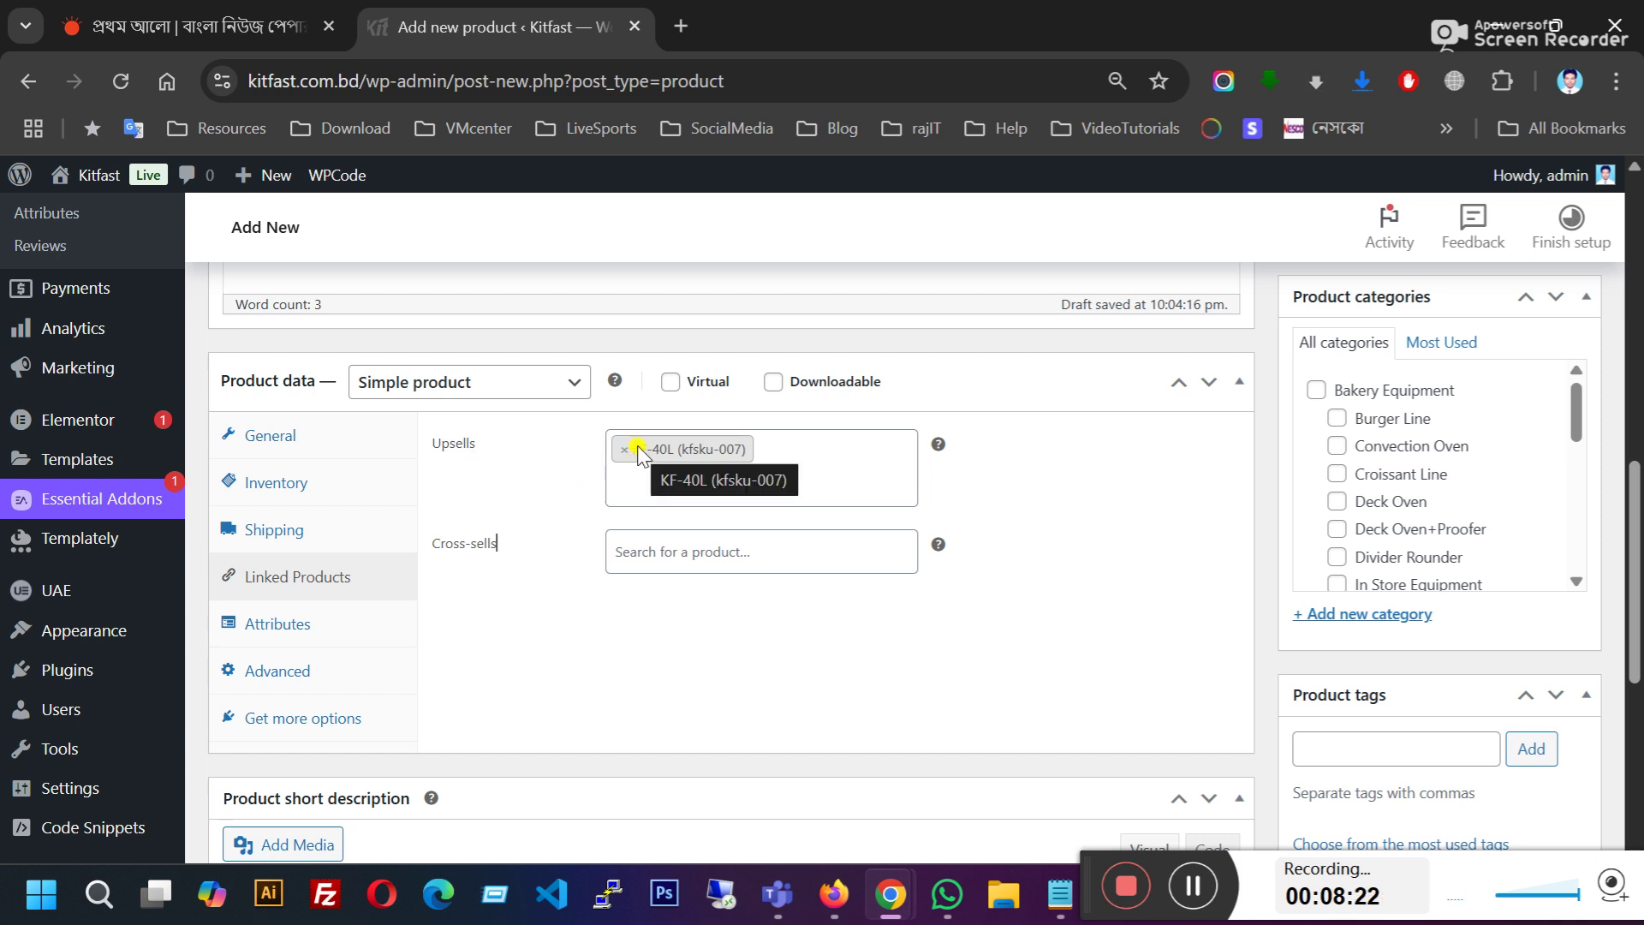
click(665, 482)
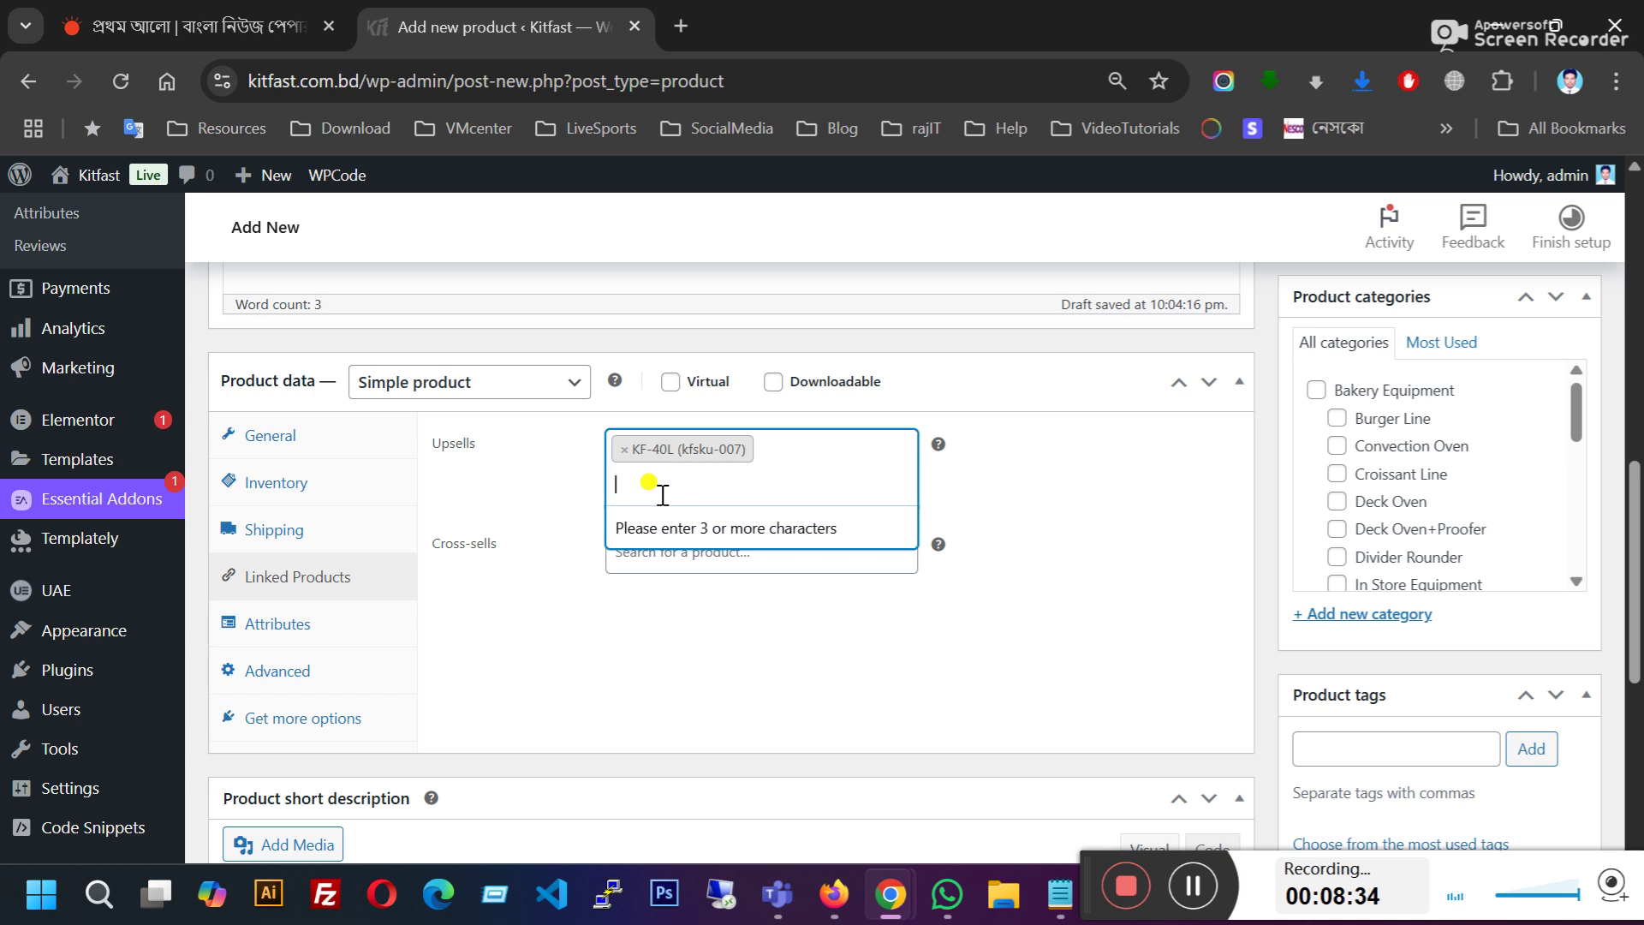
click(551, 636)
click(650, 552)
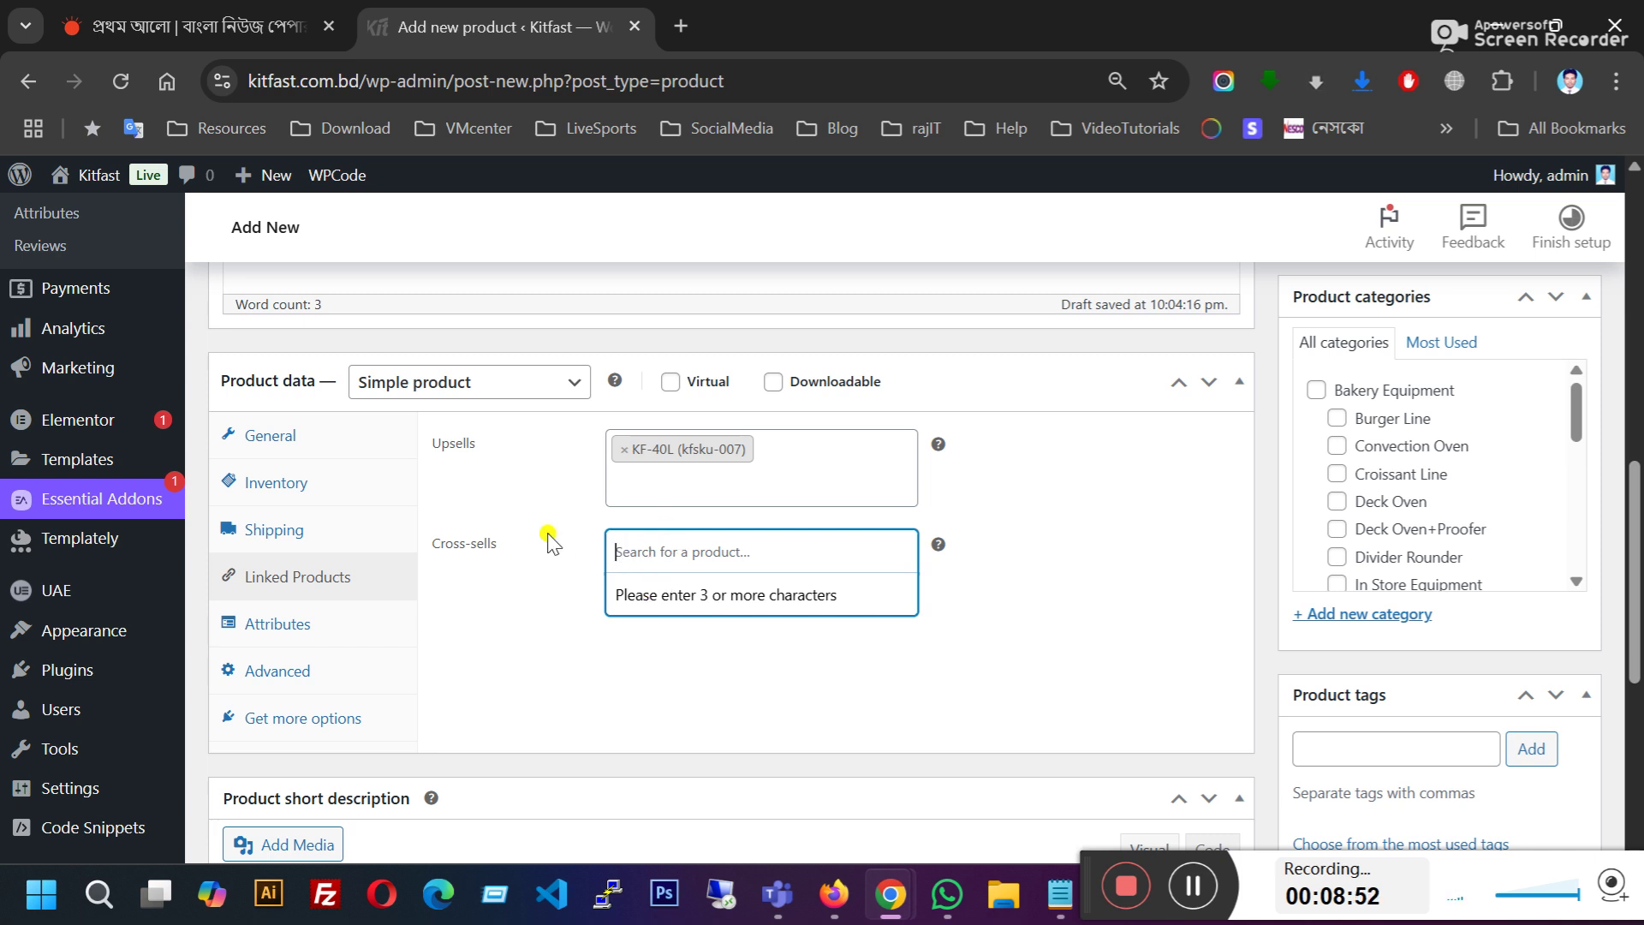
scroll(543, 514, up, 10)
scroll(544, 513, down, 13)
scroll(518, 551, up, 3)
click(676, 544)
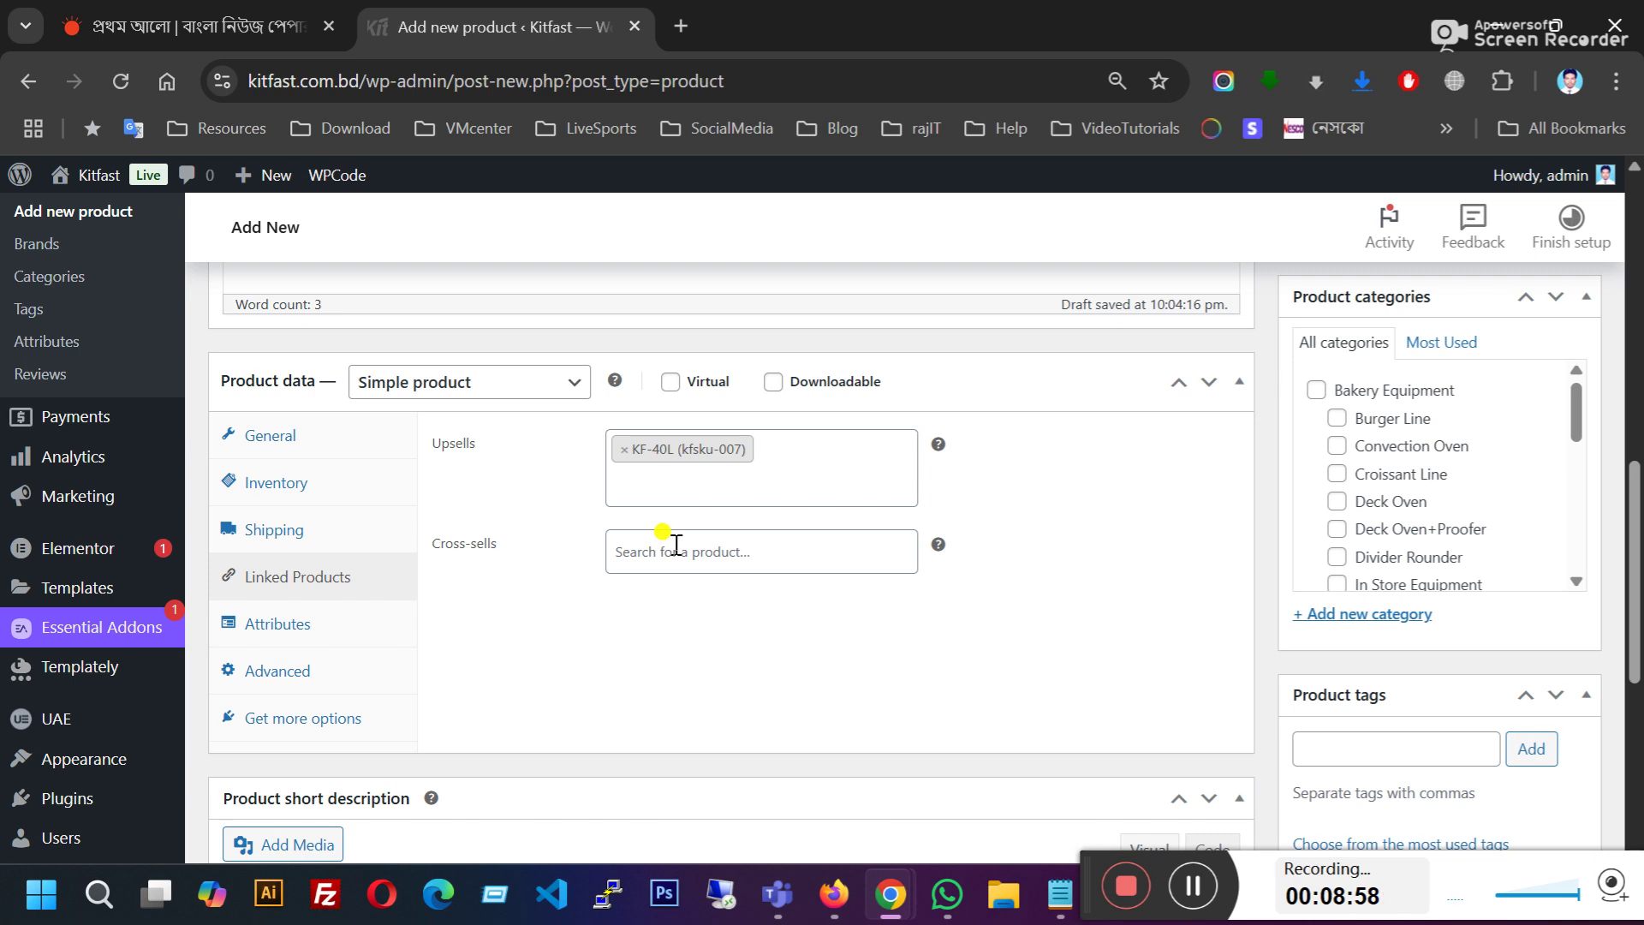
click(677, 545)
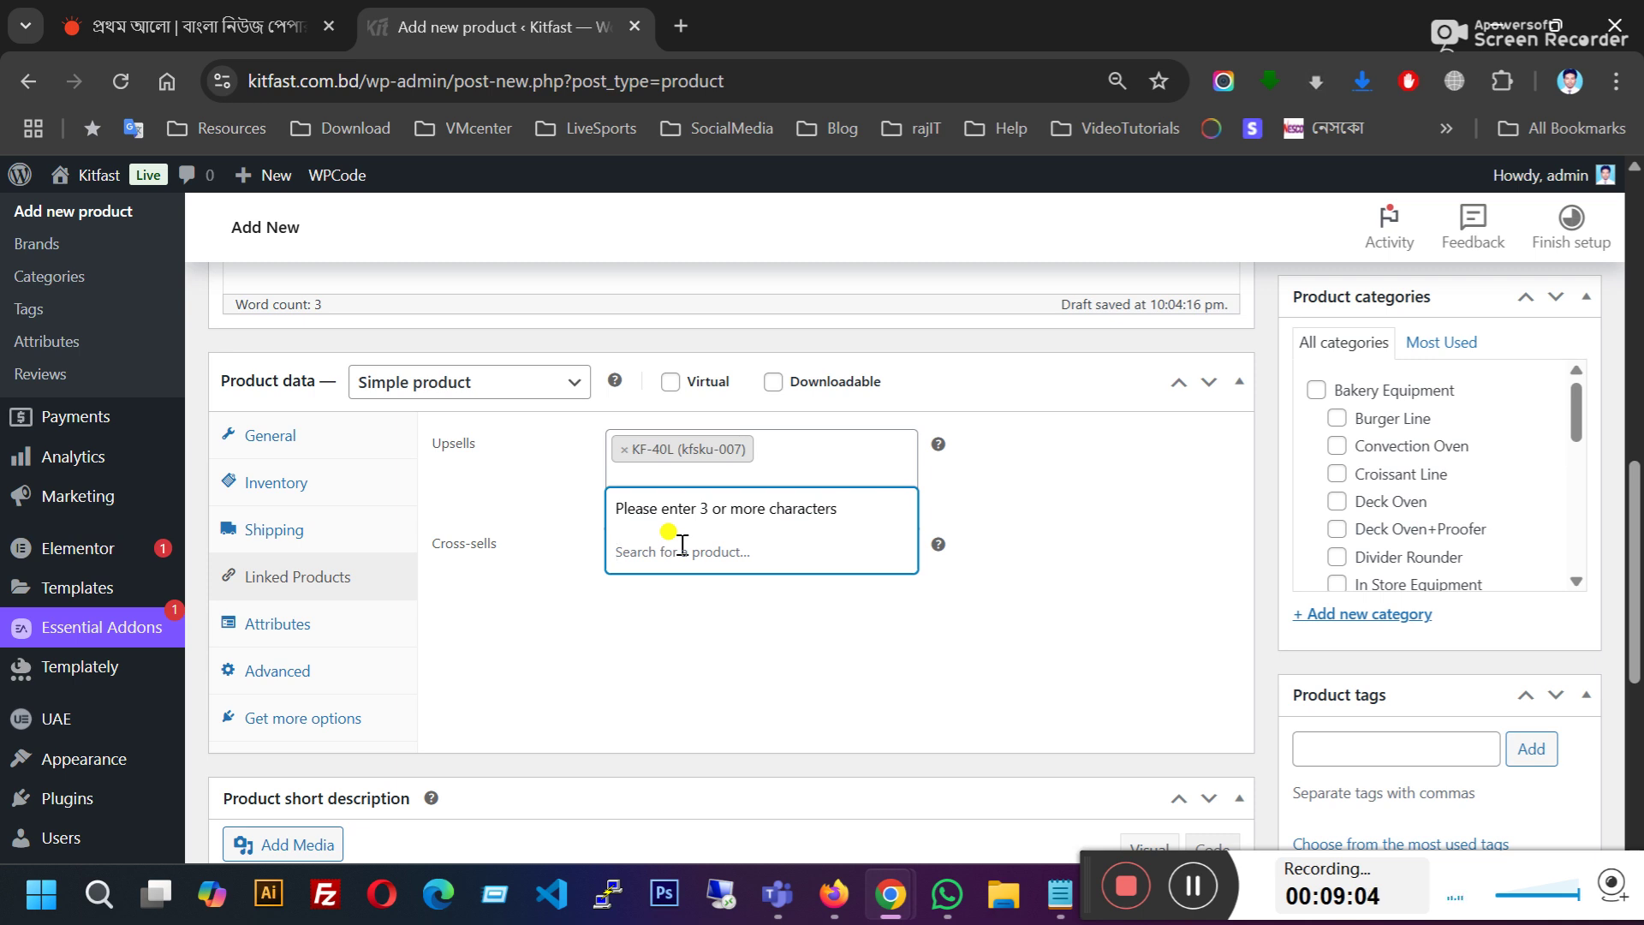
click(601, 555)
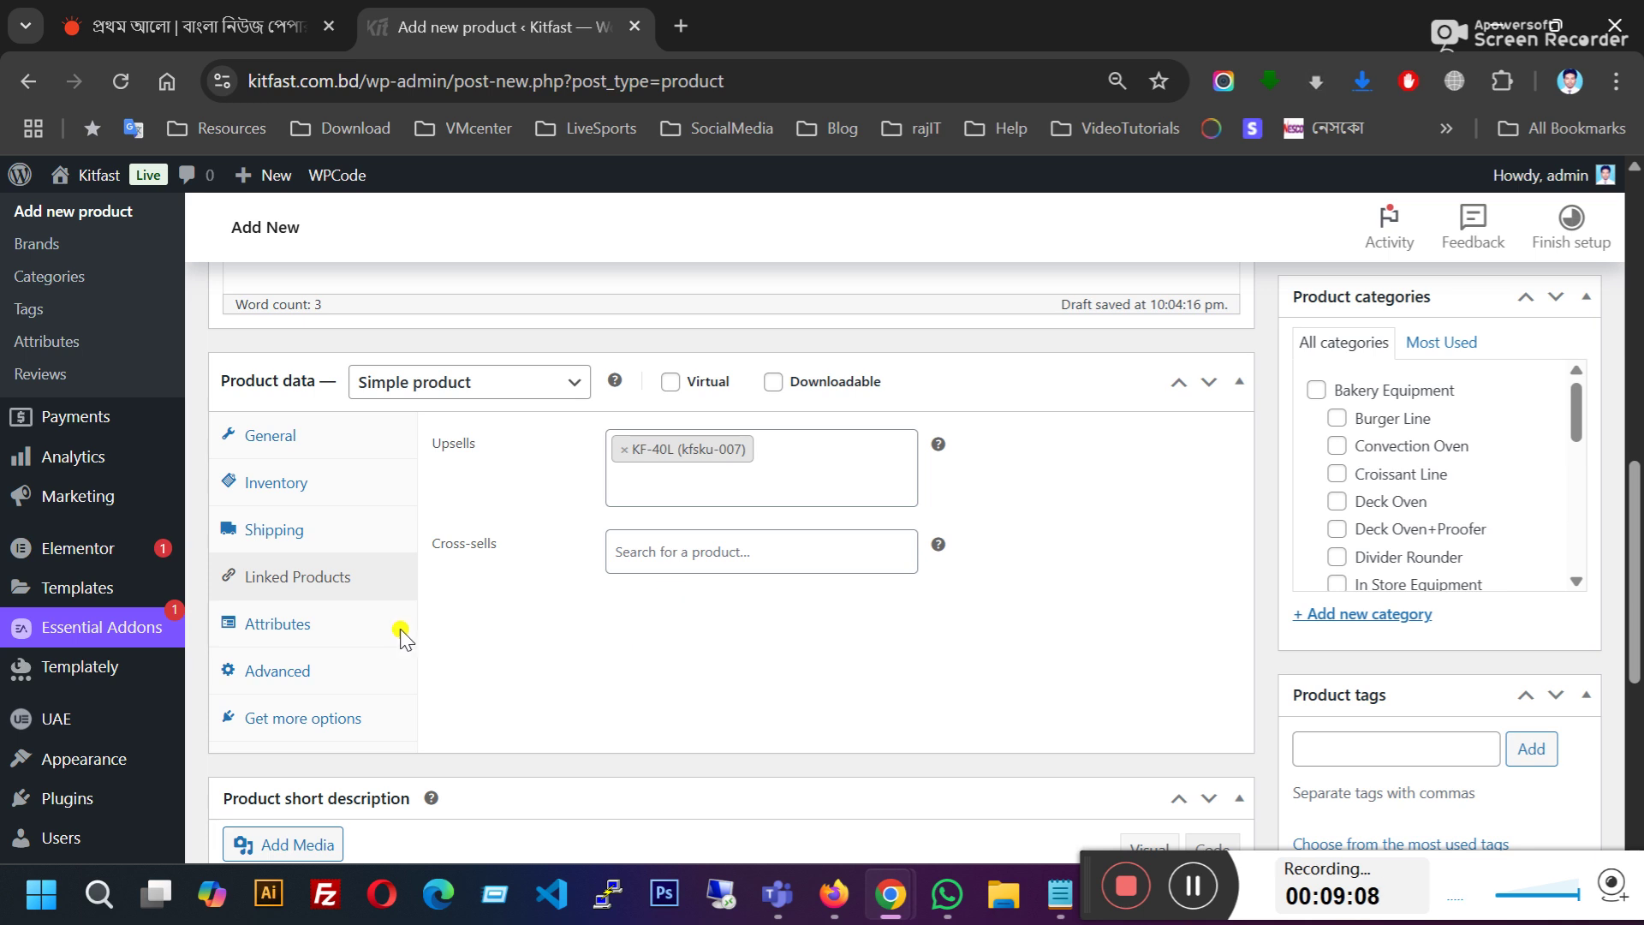
click(342, 625)
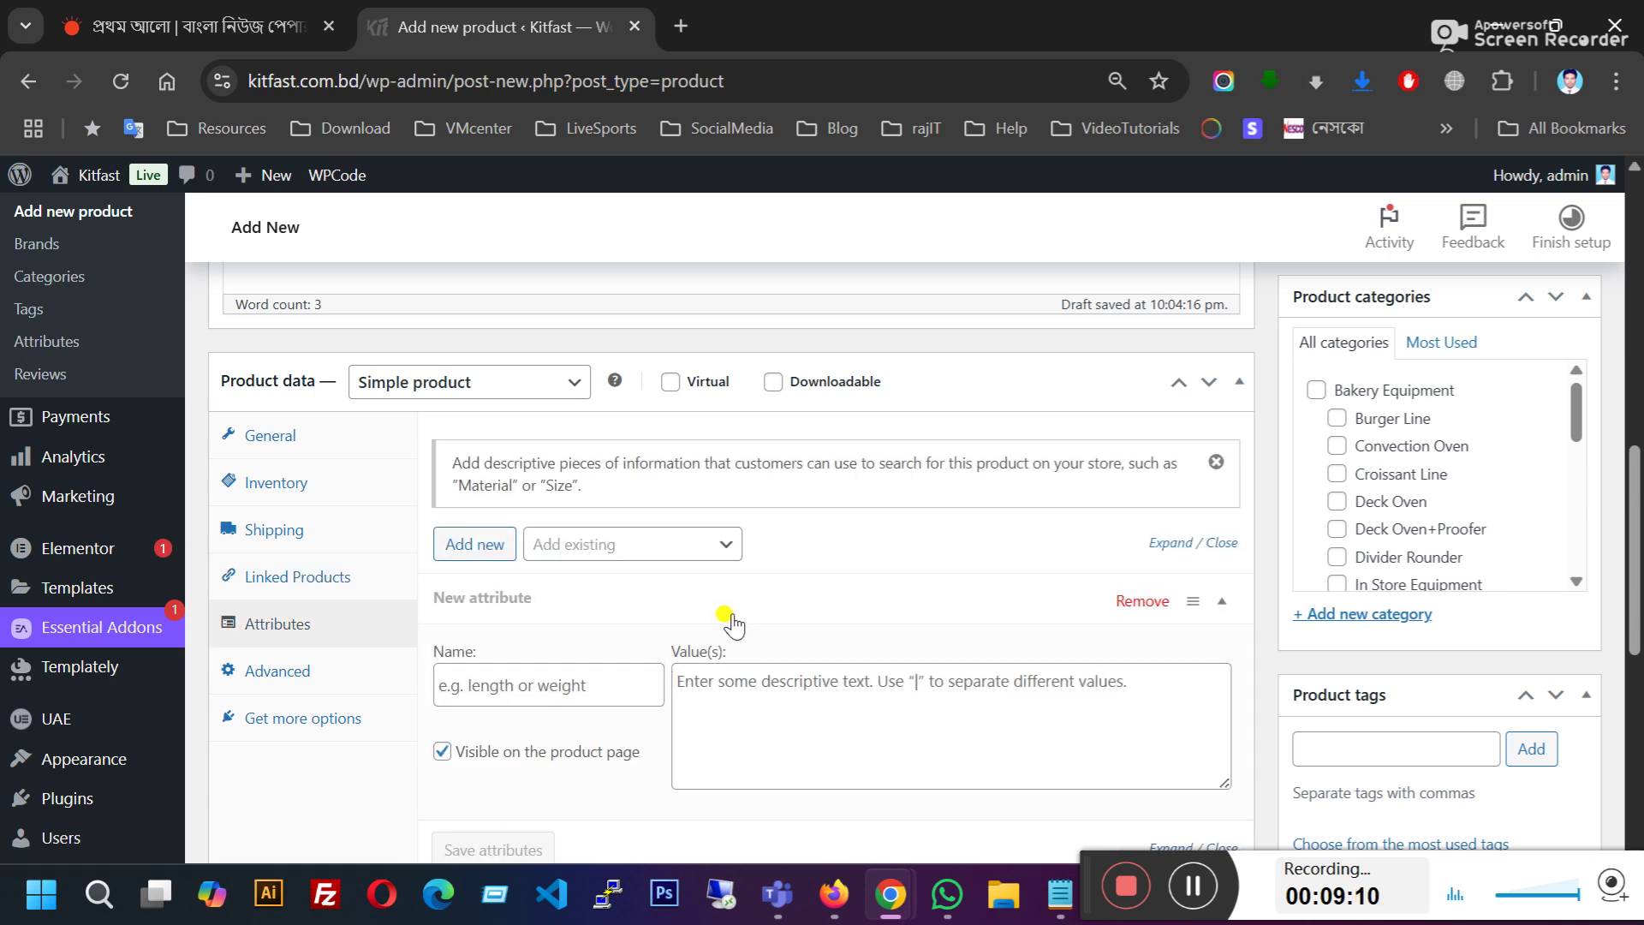
scroll(728, 623, down, 3)
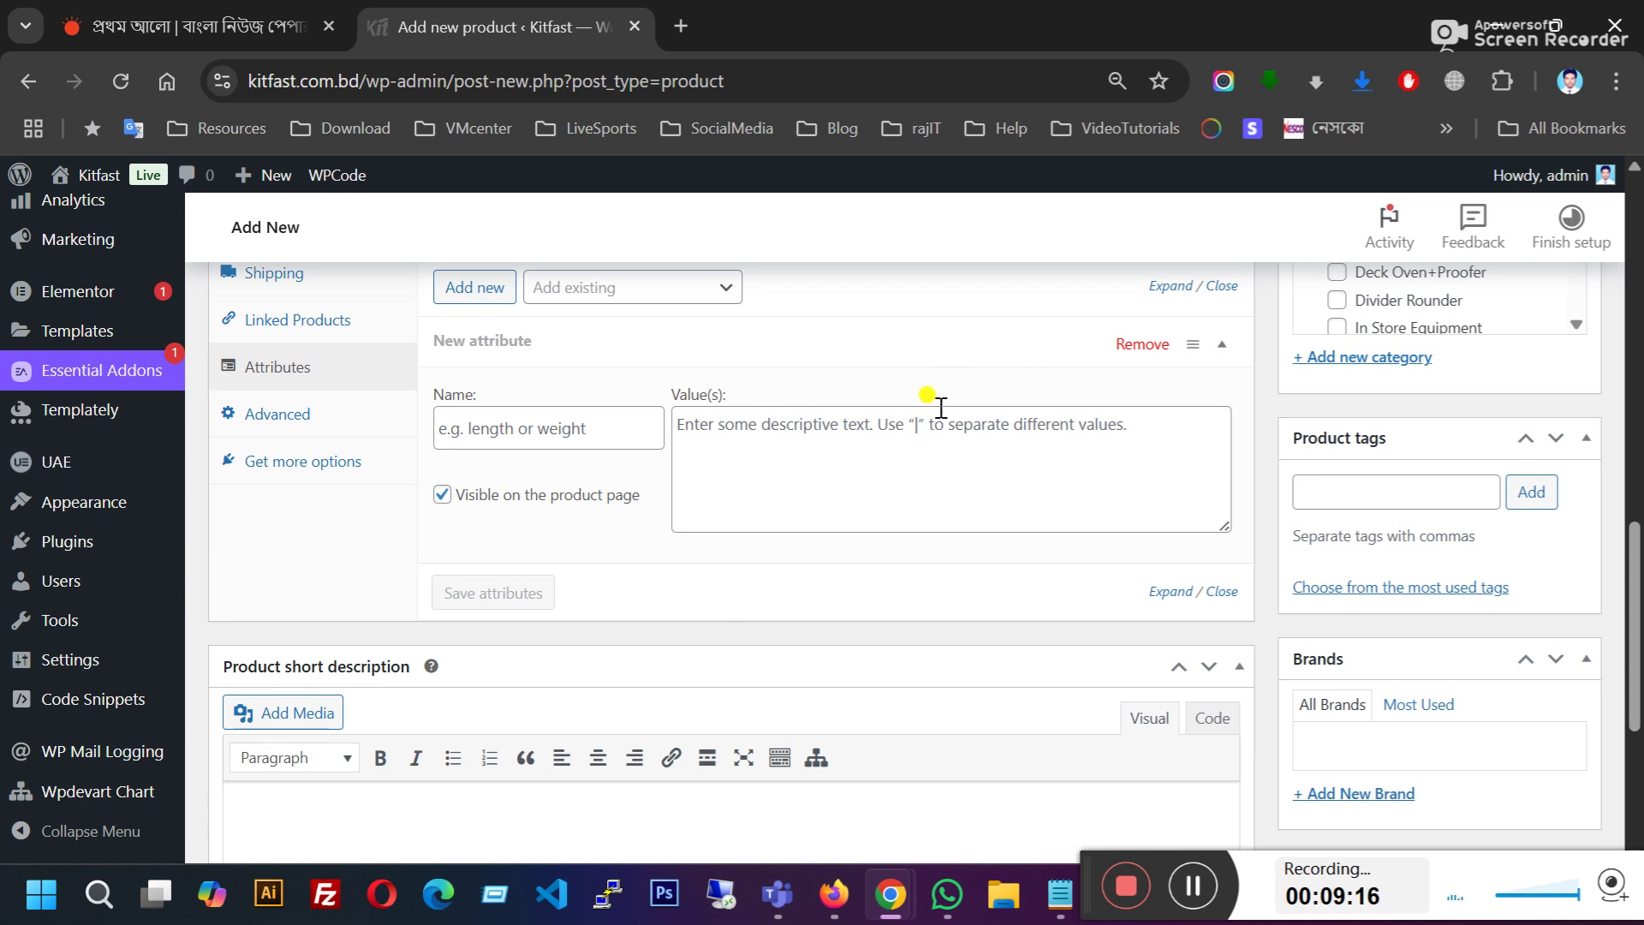
scroll(734, 521, up, 2)
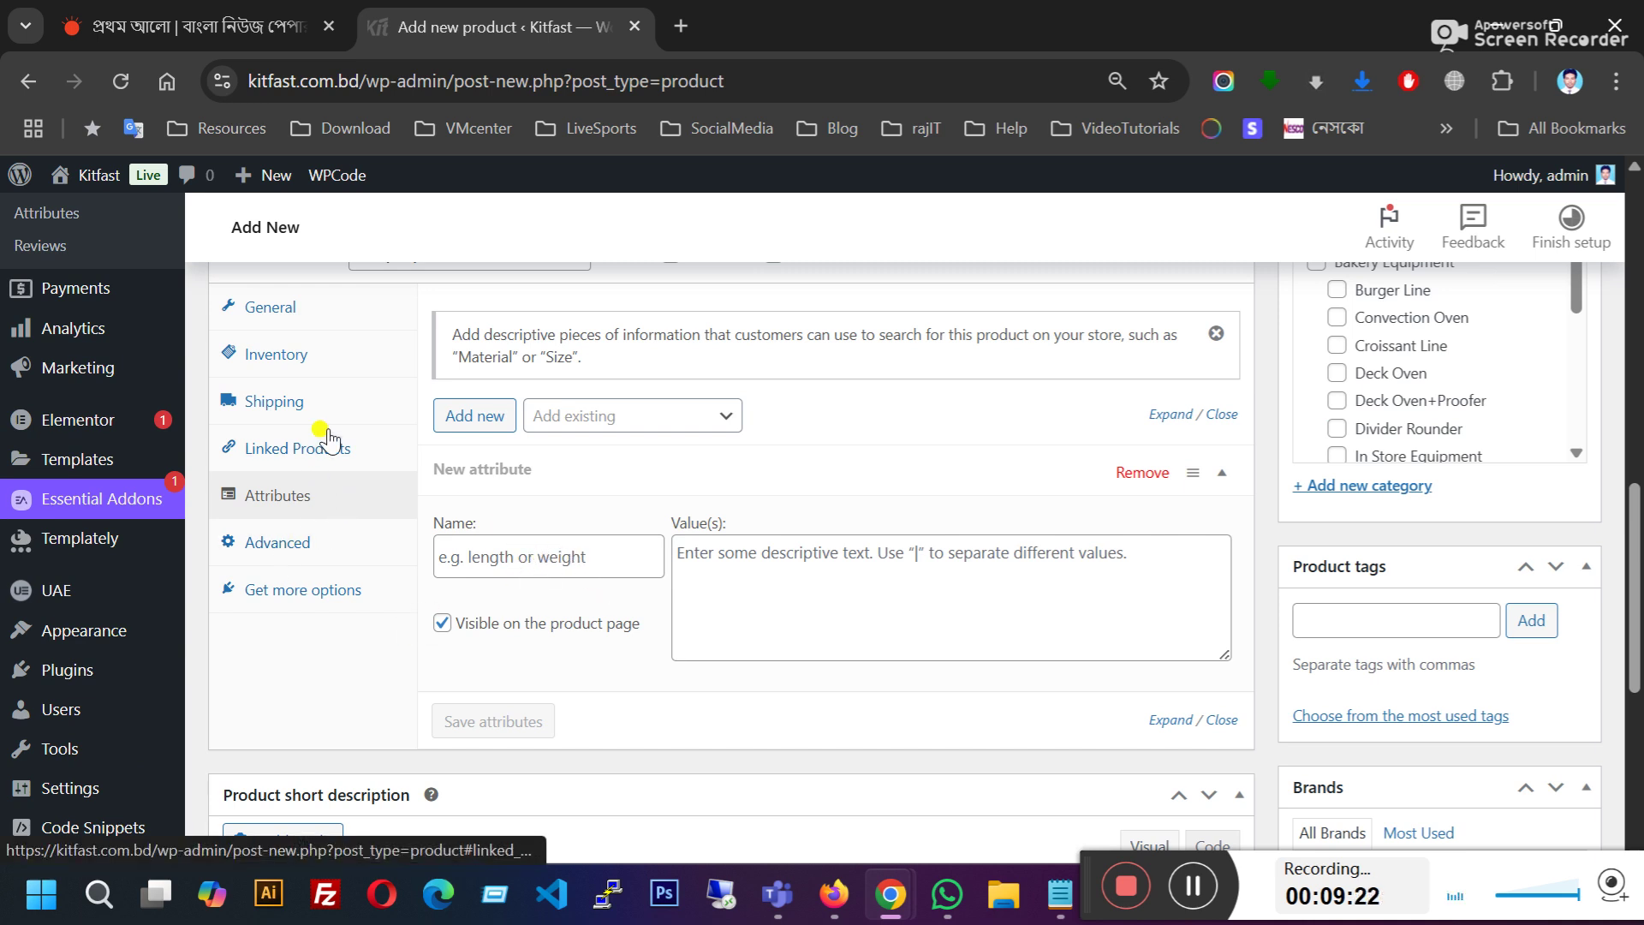
click(301, 314)
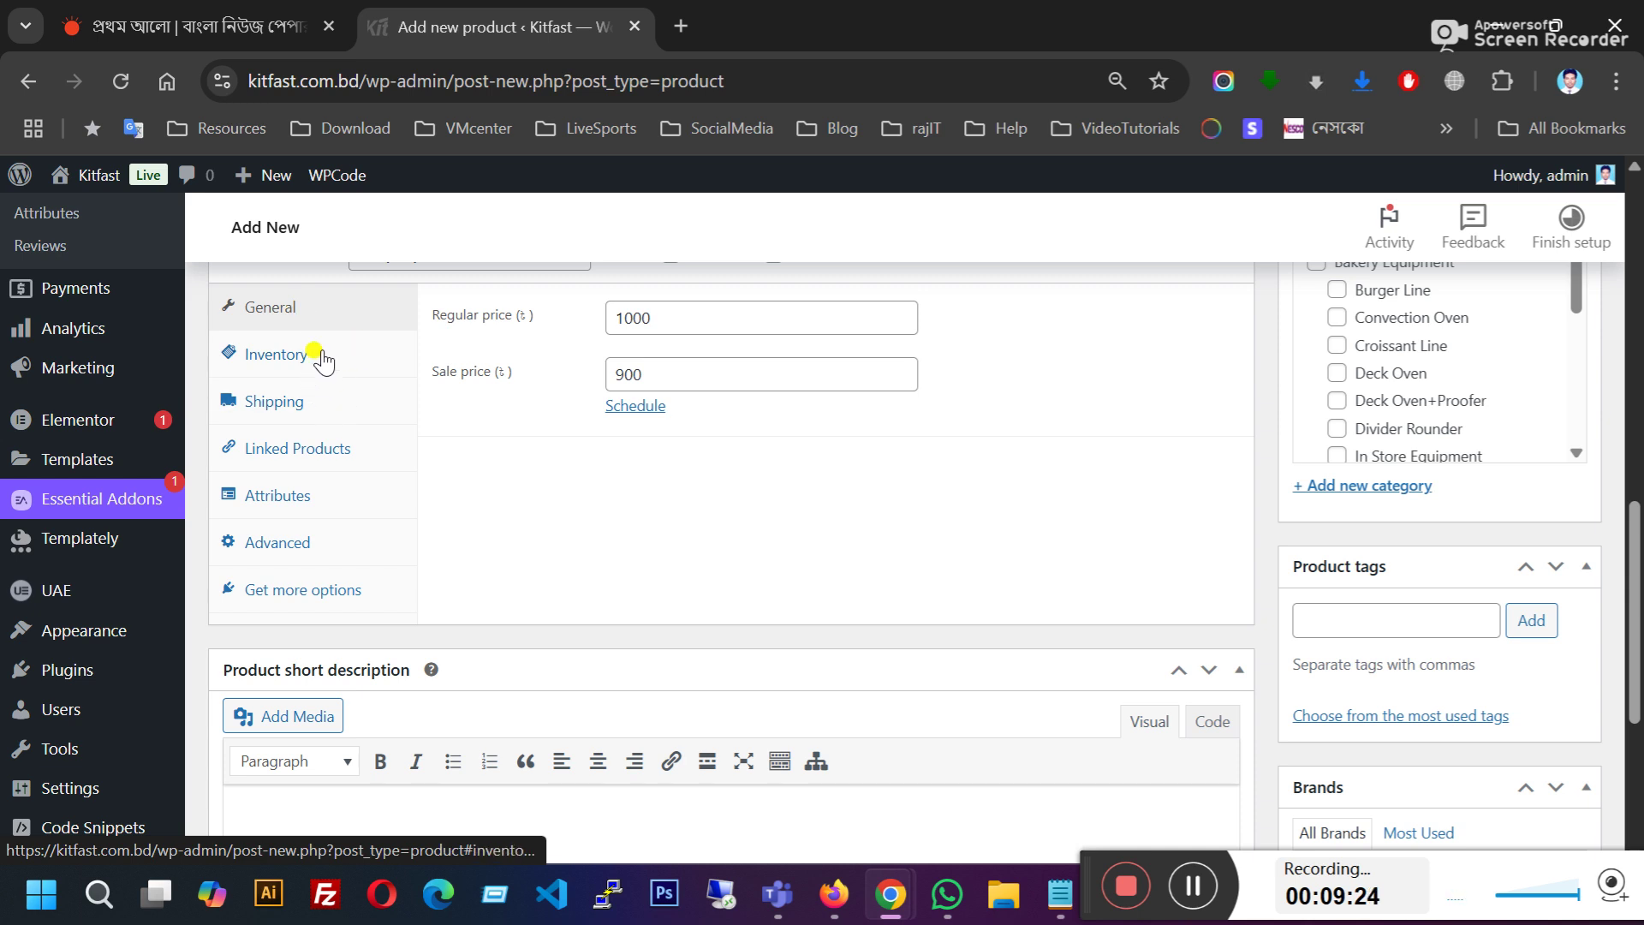
click(321, 355)
click(309, 405)
click(315, 449)
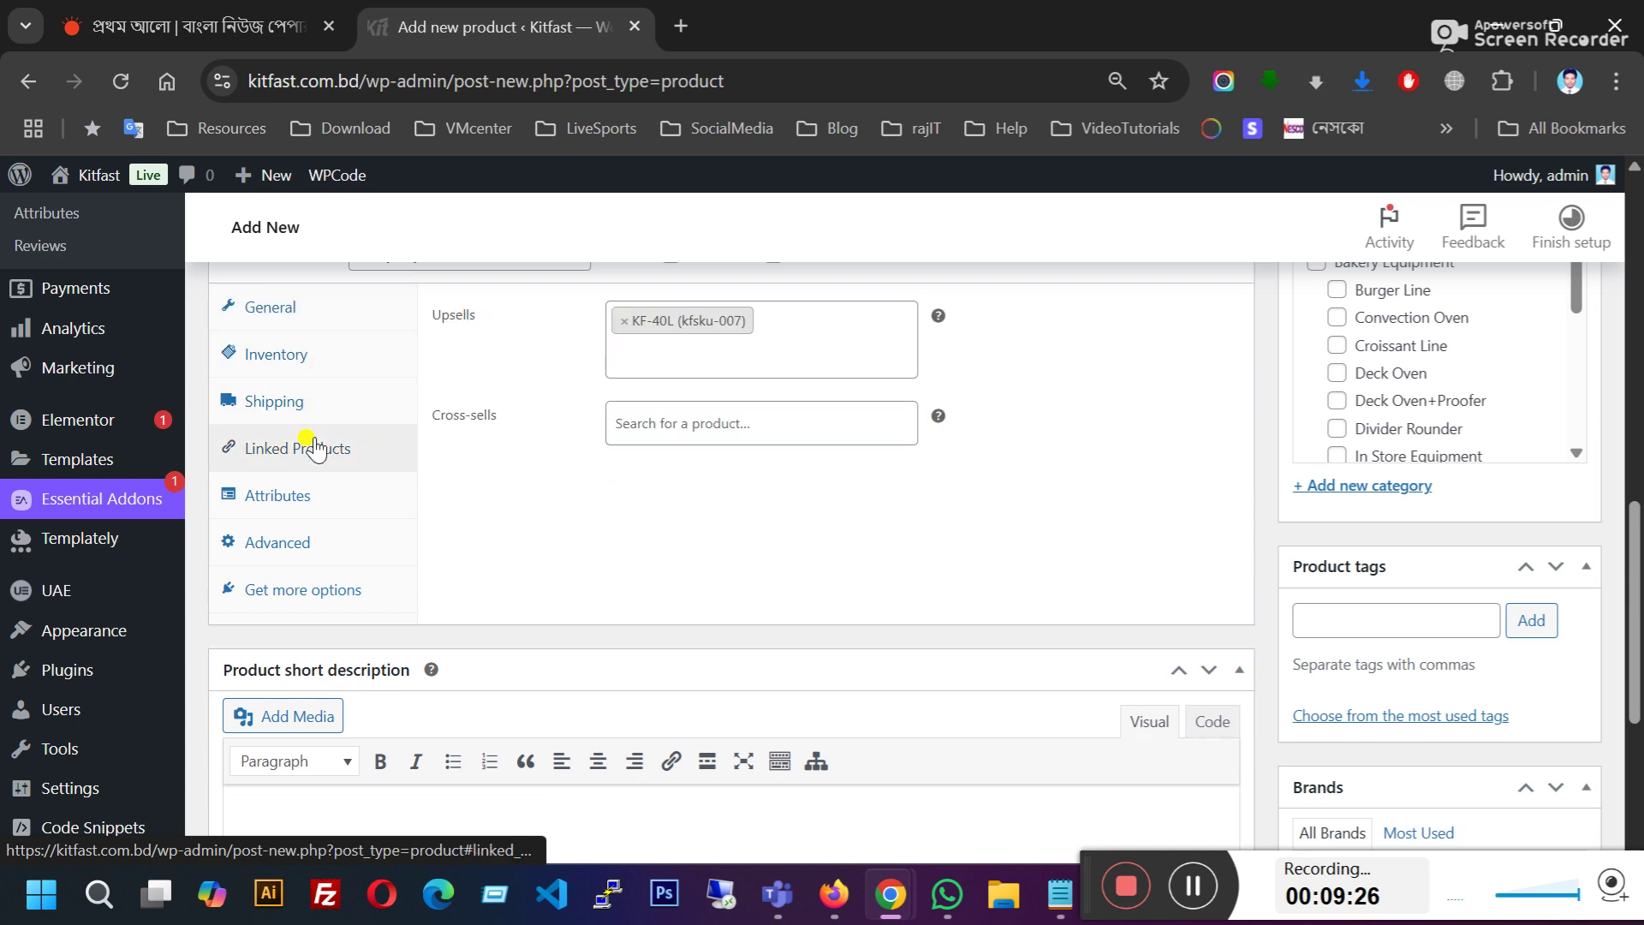
scroll(679, 562, up, 3)
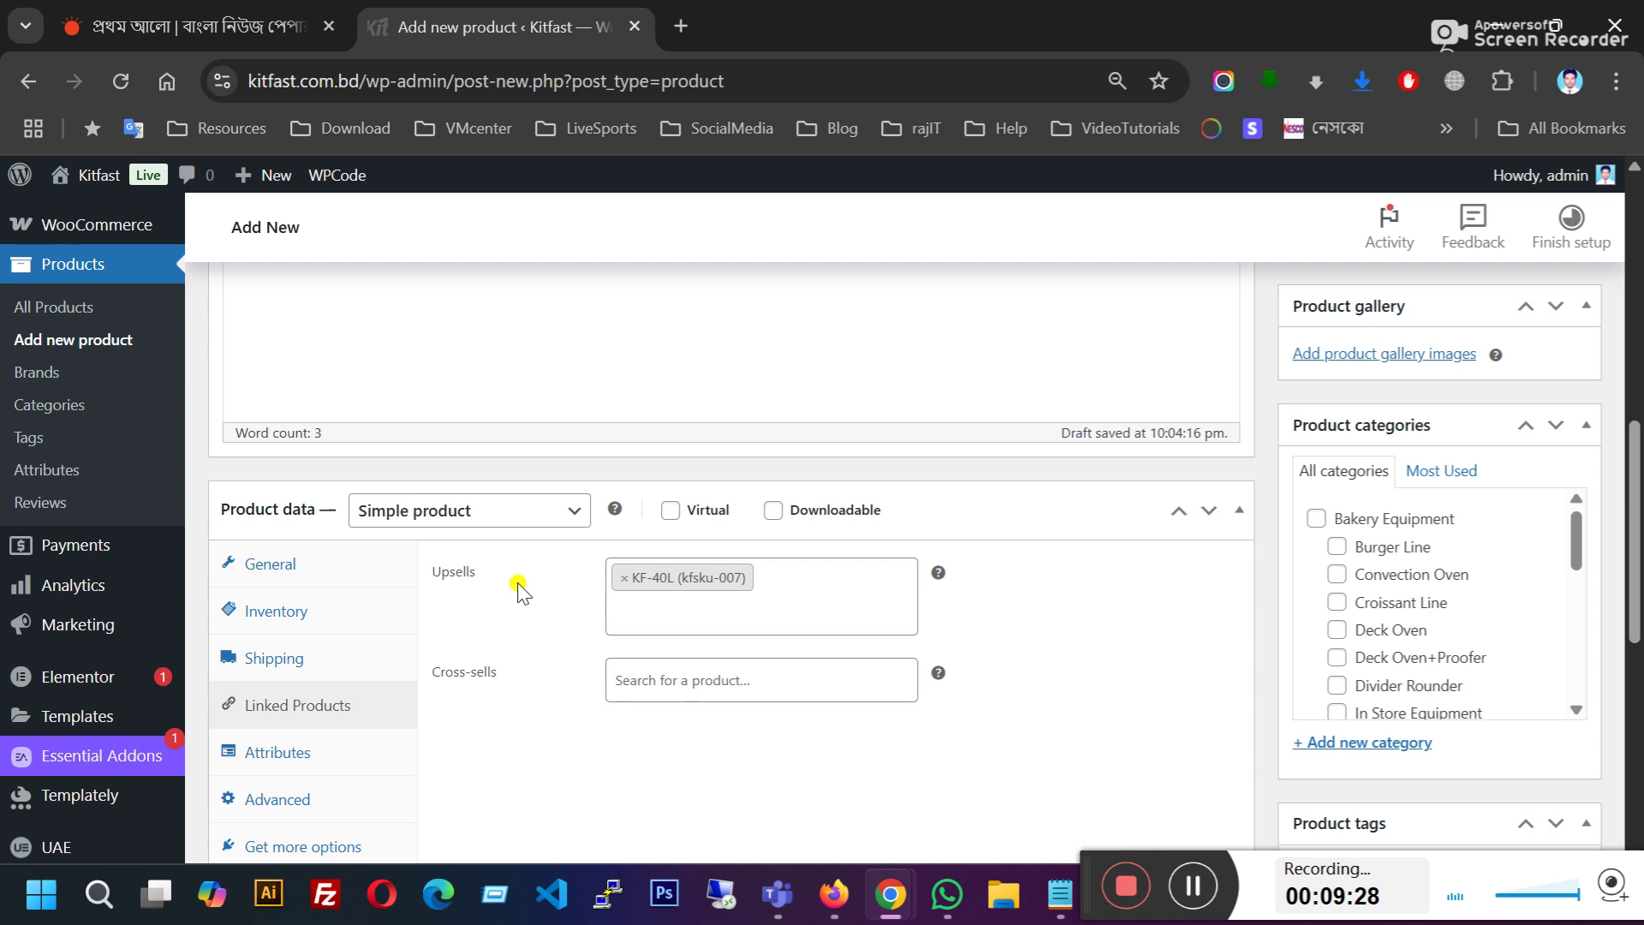
Step: Search 'kf-' in Cross-sells and add KF-10L (kfsku-009), then scroll to the short description
click(672, 682)
text(kf-0)
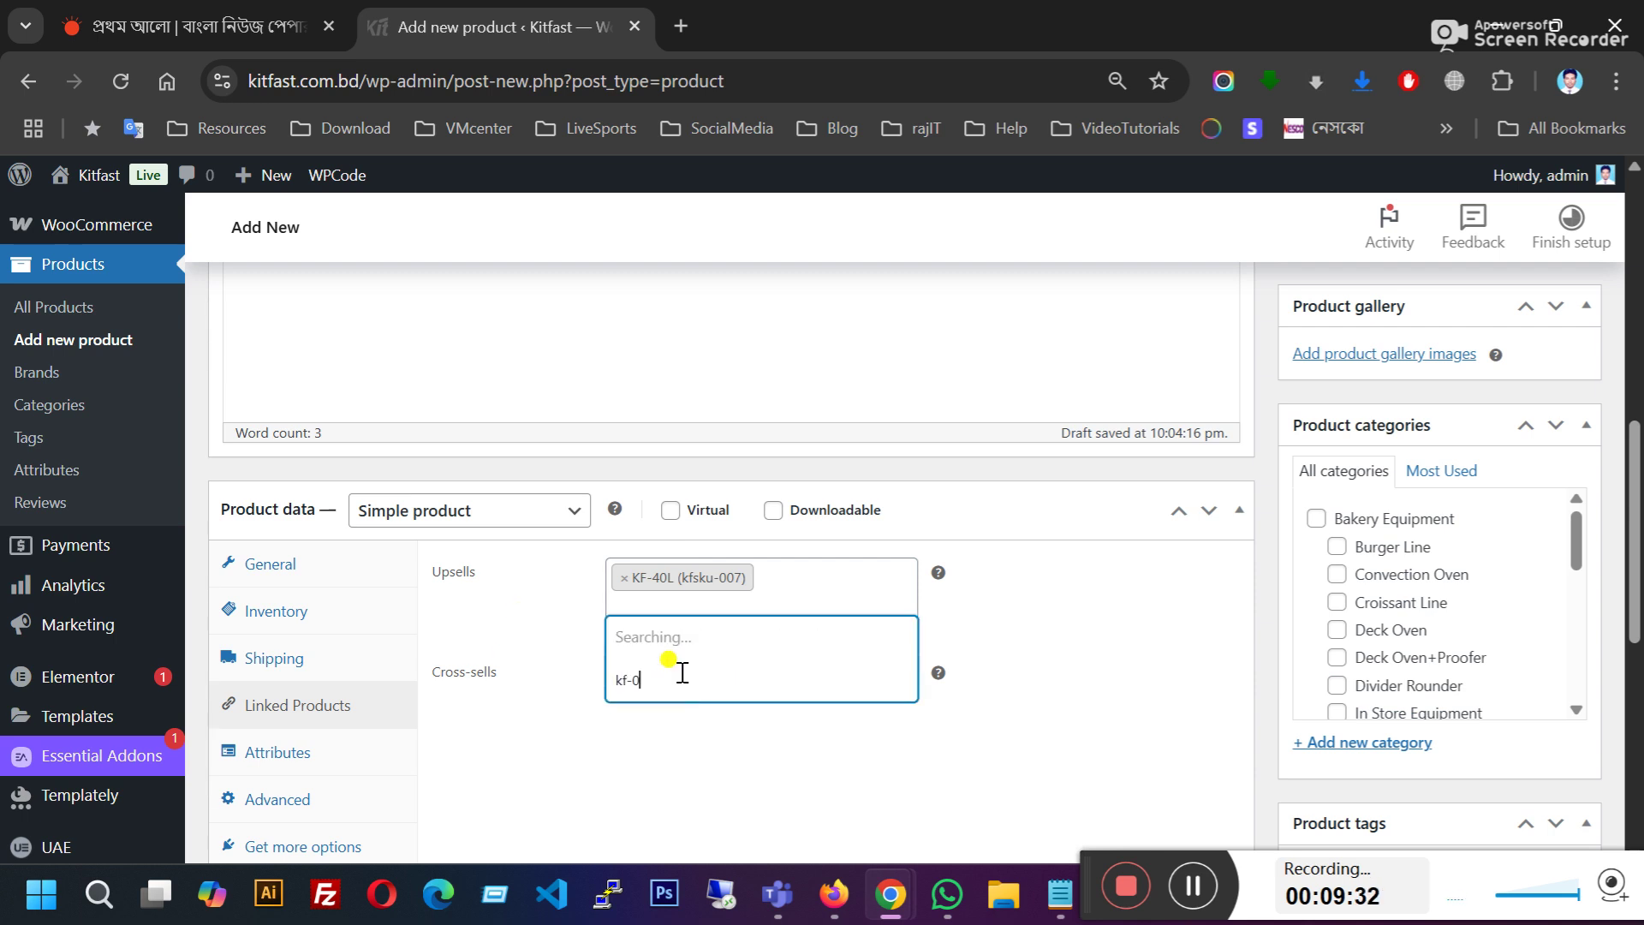
key(BackSpace)
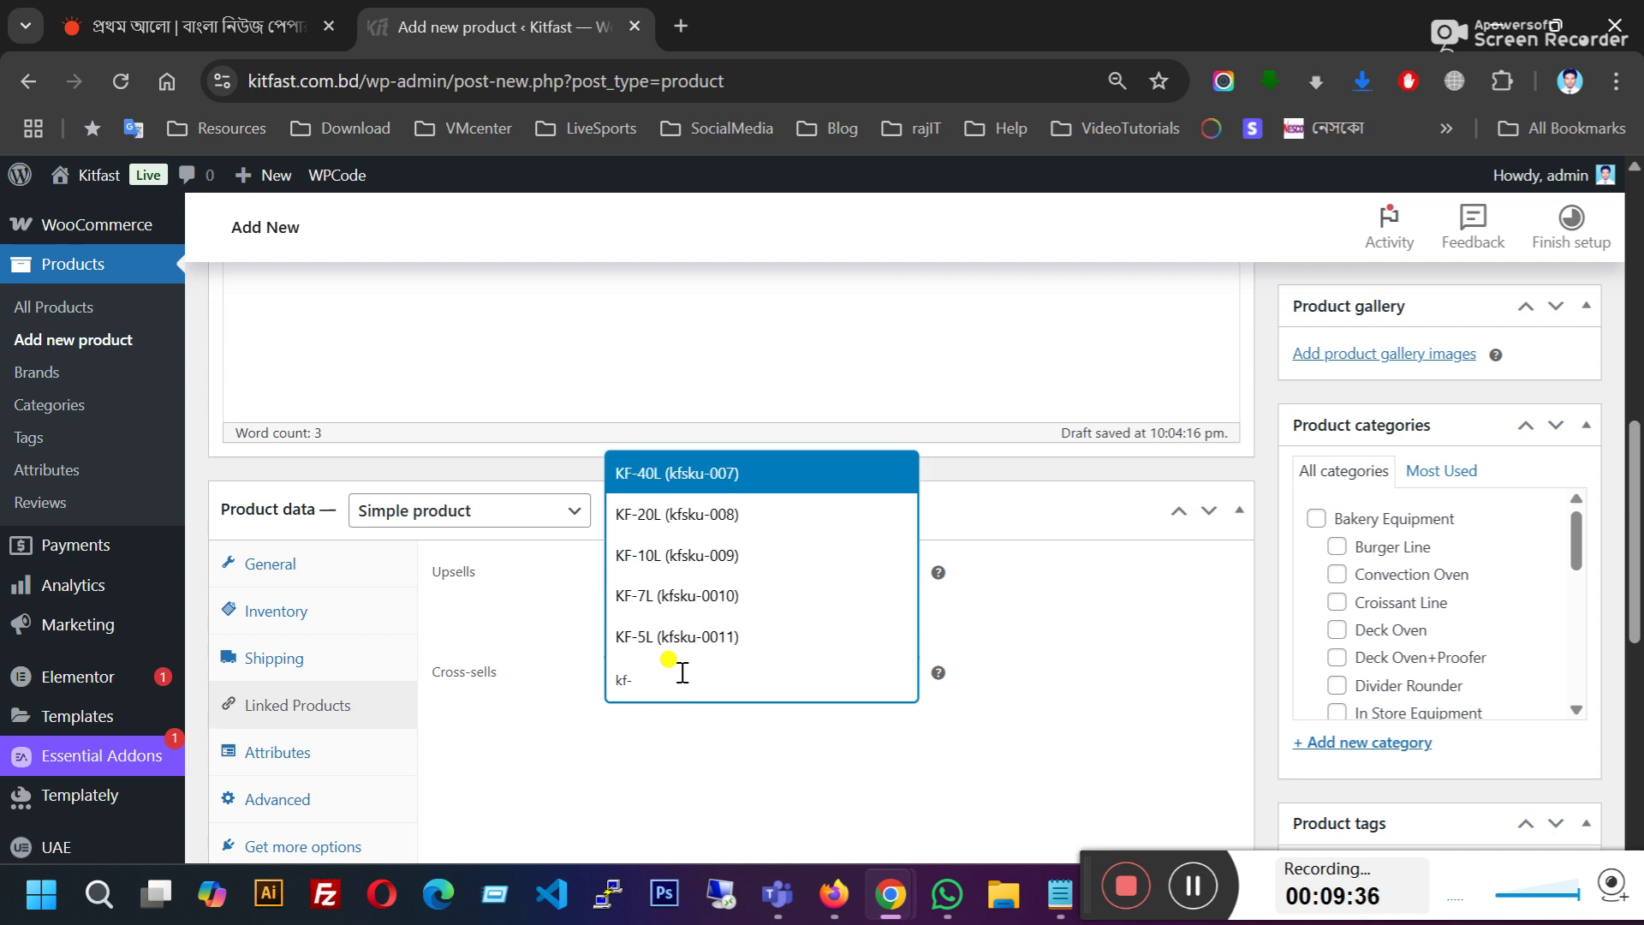
click(719, 561)
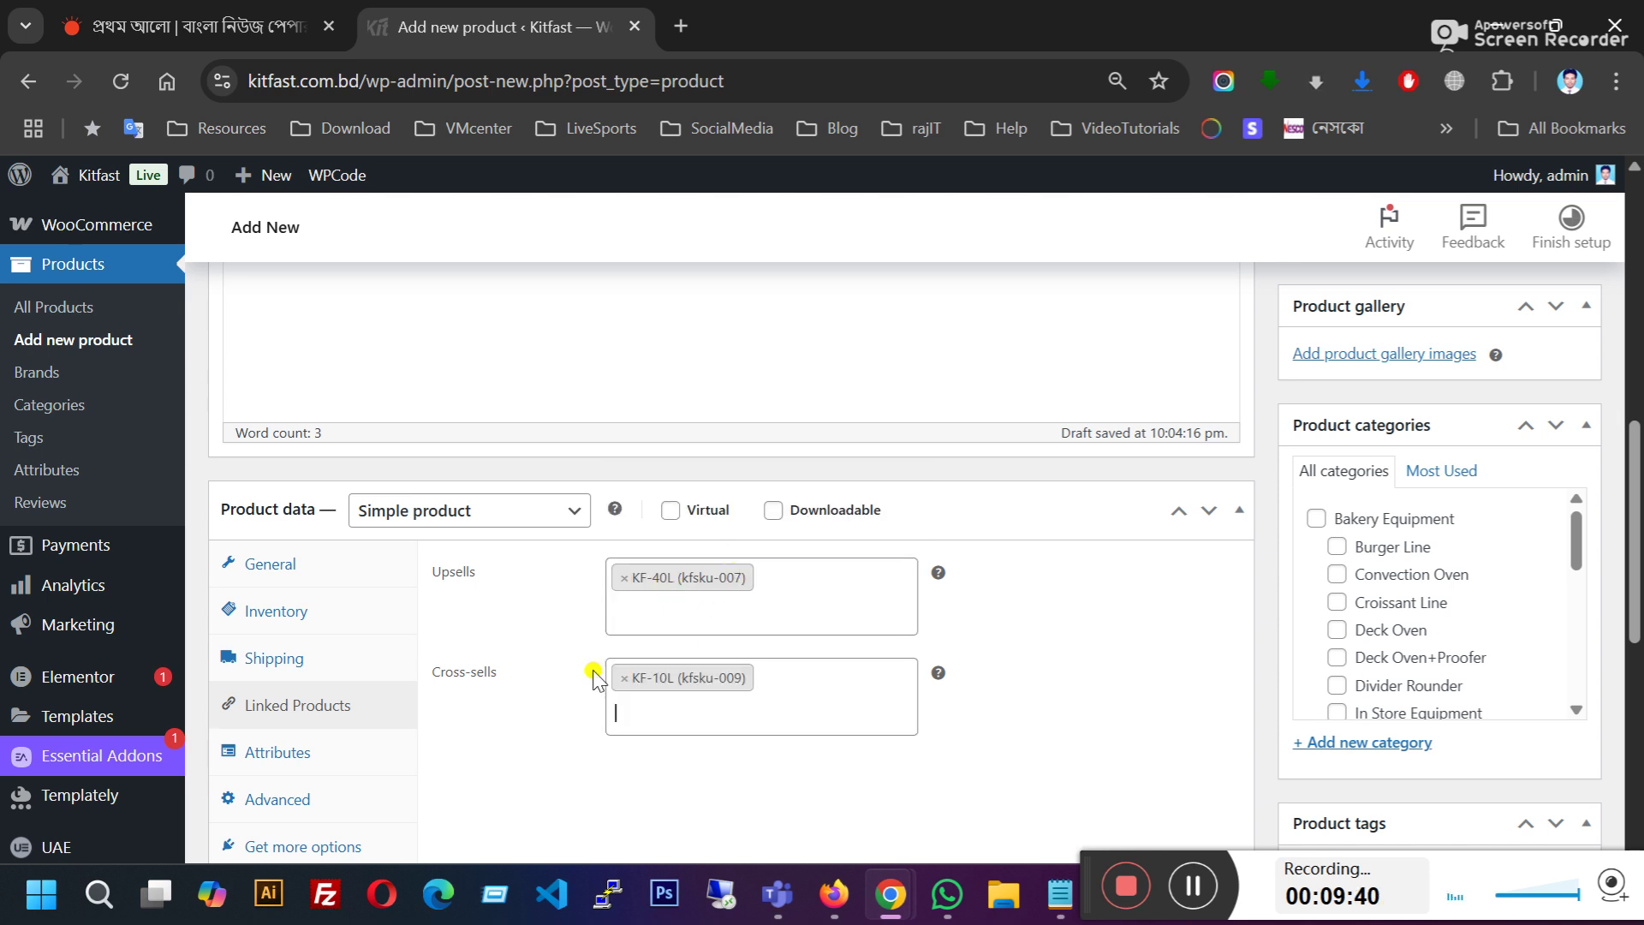
scroll(1054, 696, down, 2)
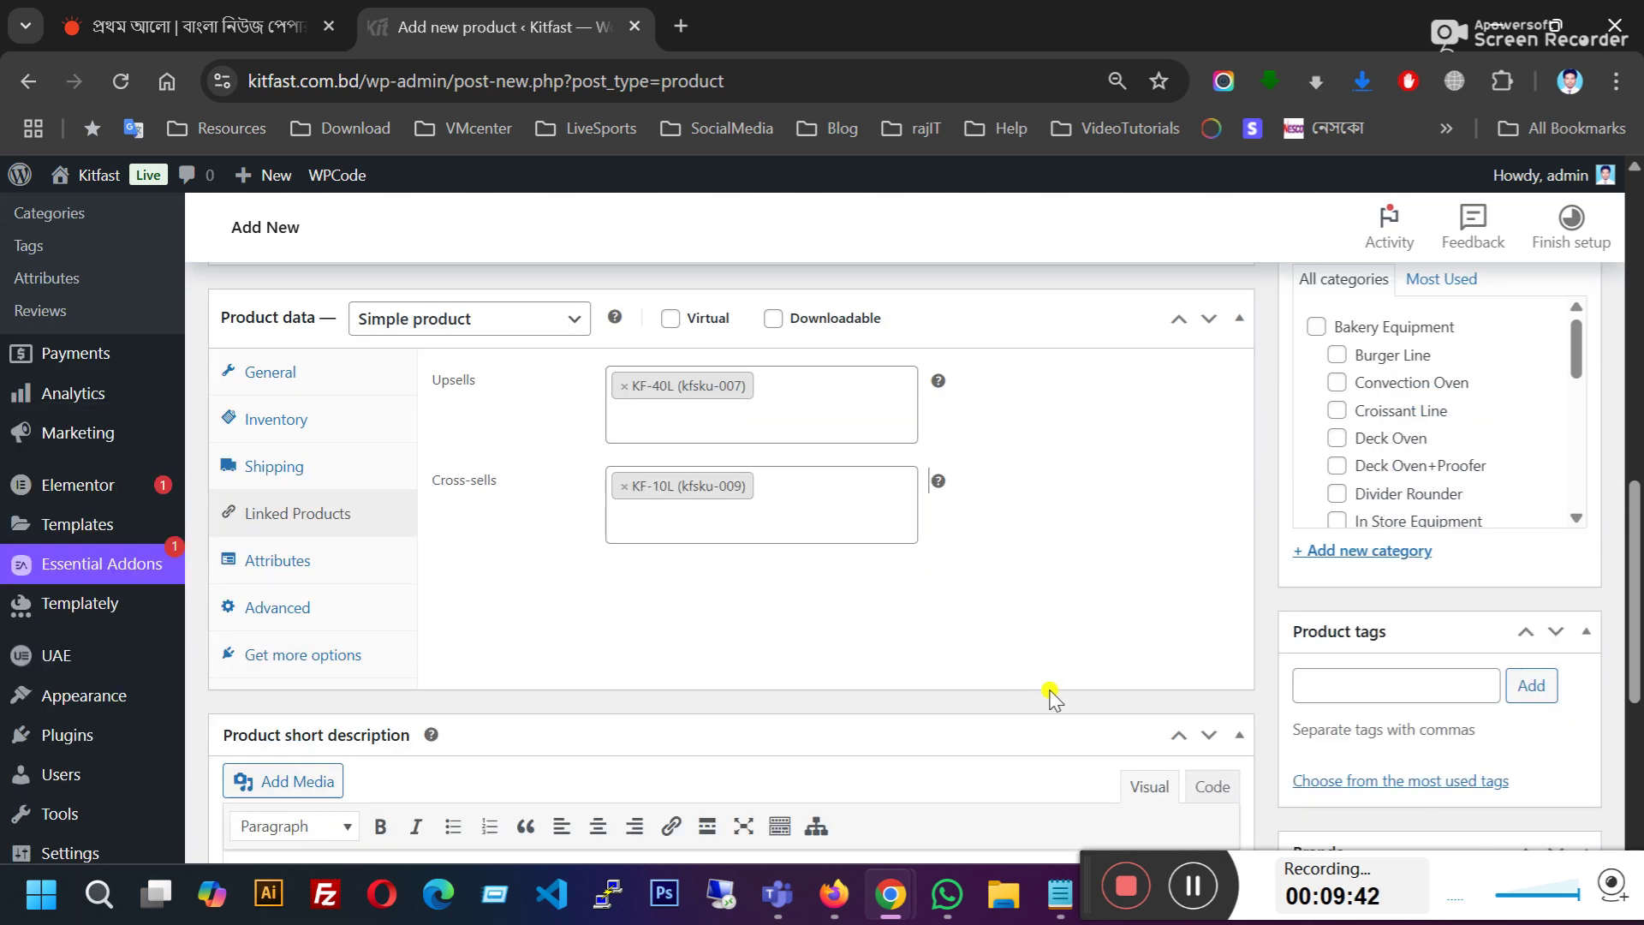
scroll(1054, 695, down, 2)
click(339, 711)
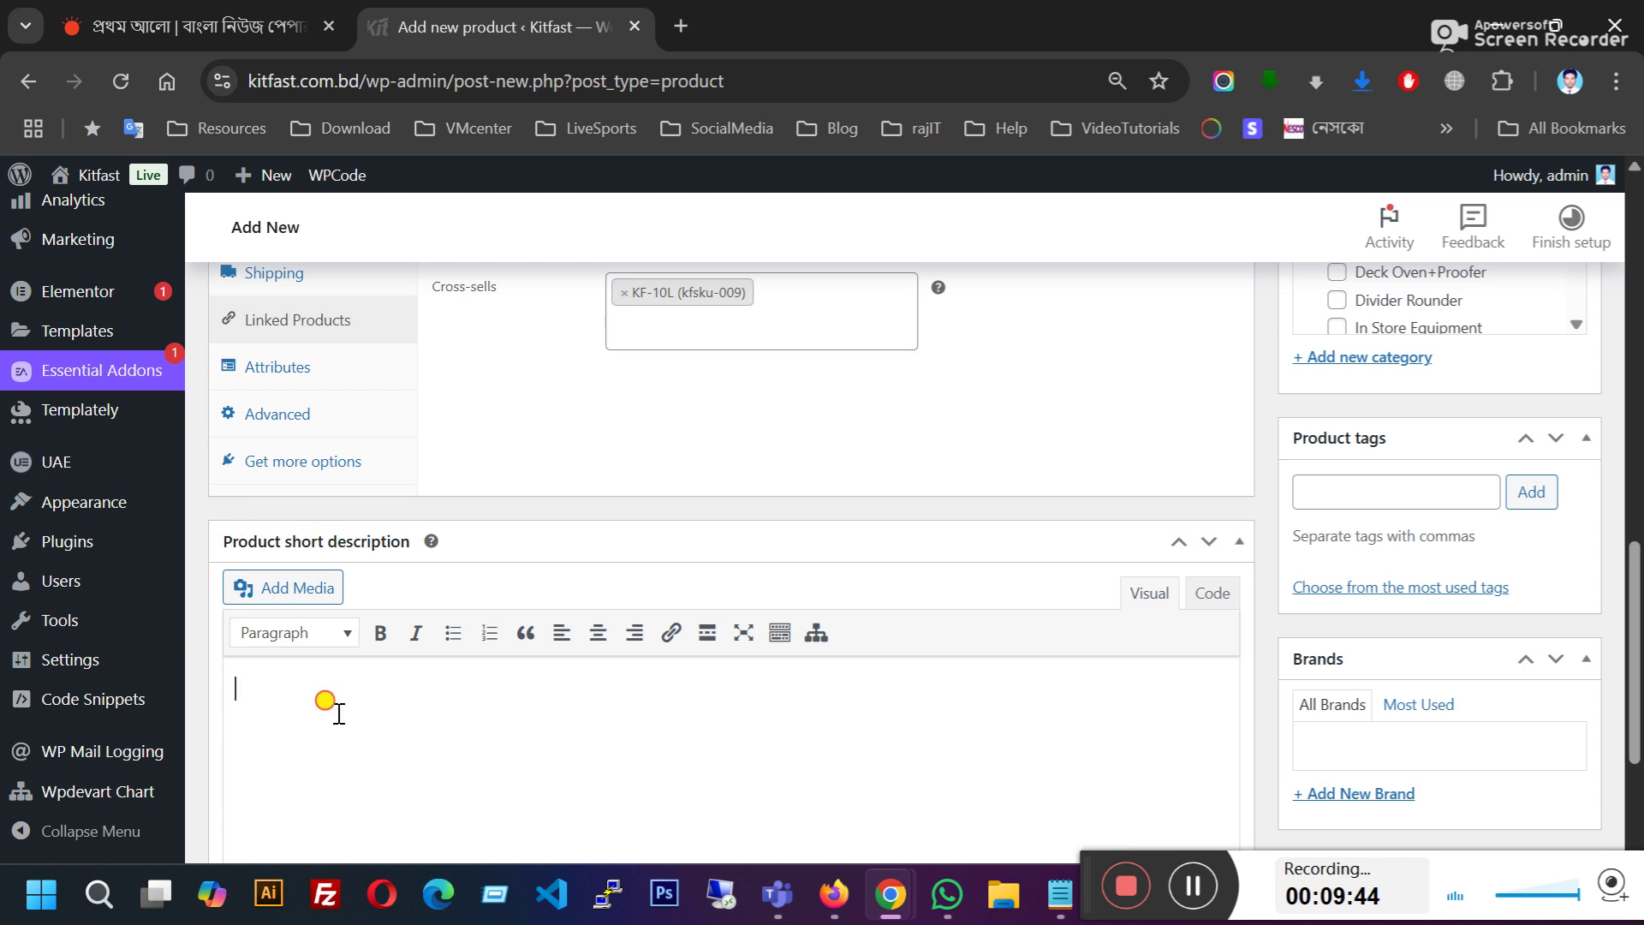
text(producrt short de)
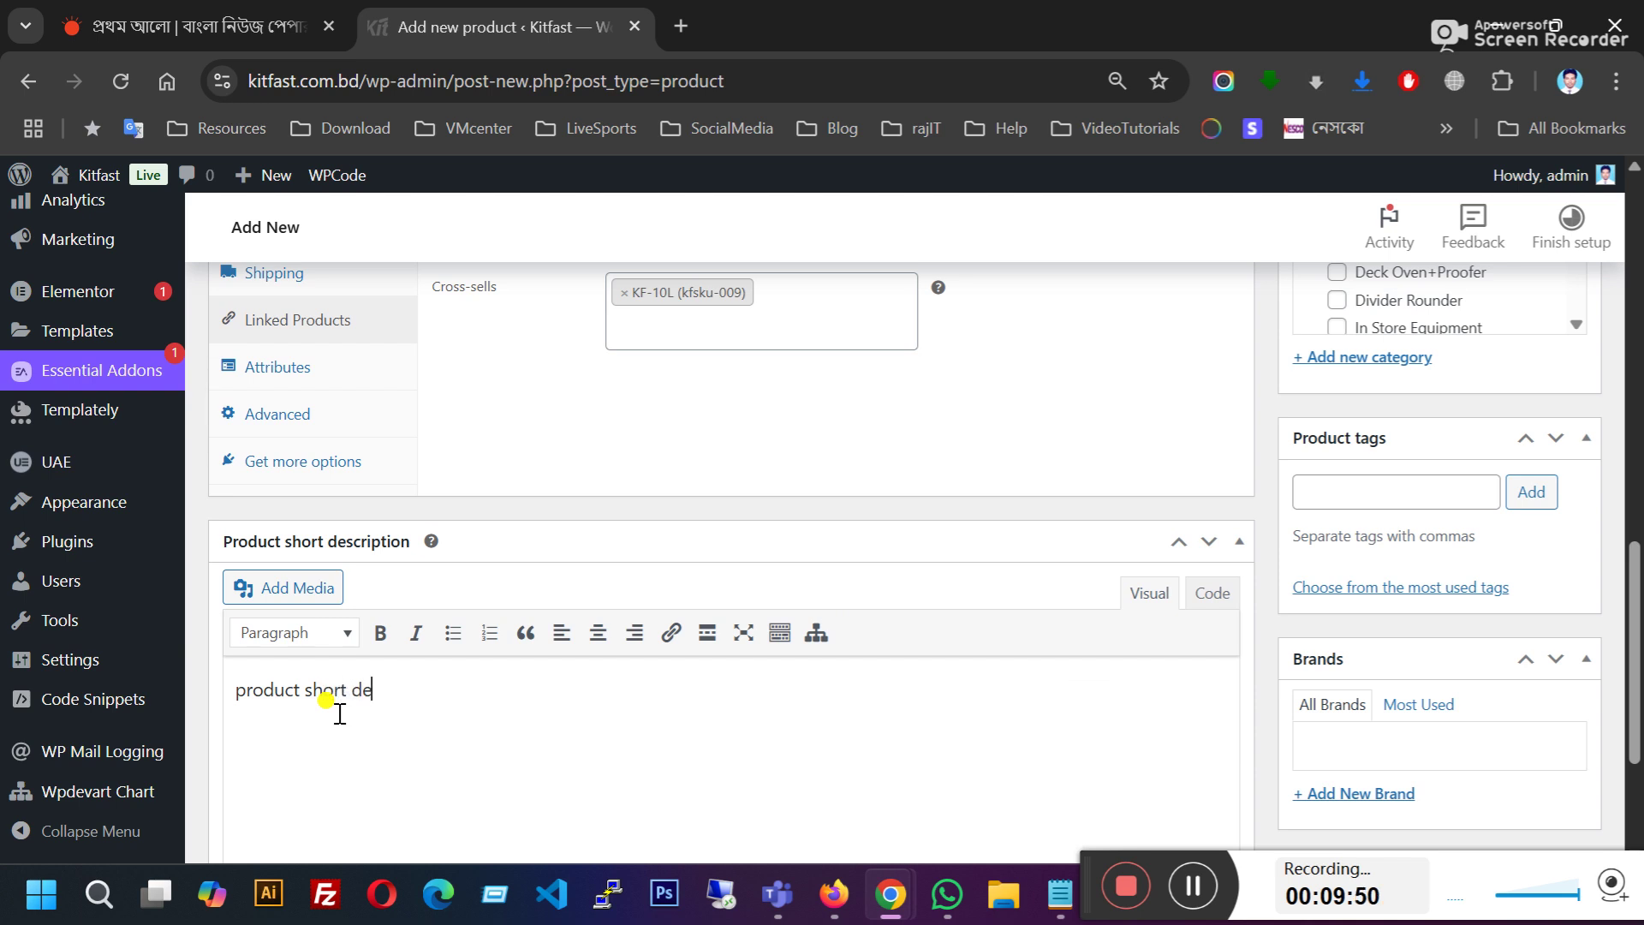
text(scription)
scroll(677, 710, down, 1)
drag(323, 562, 441, 560)
click(268, 565)
click(433, 562)
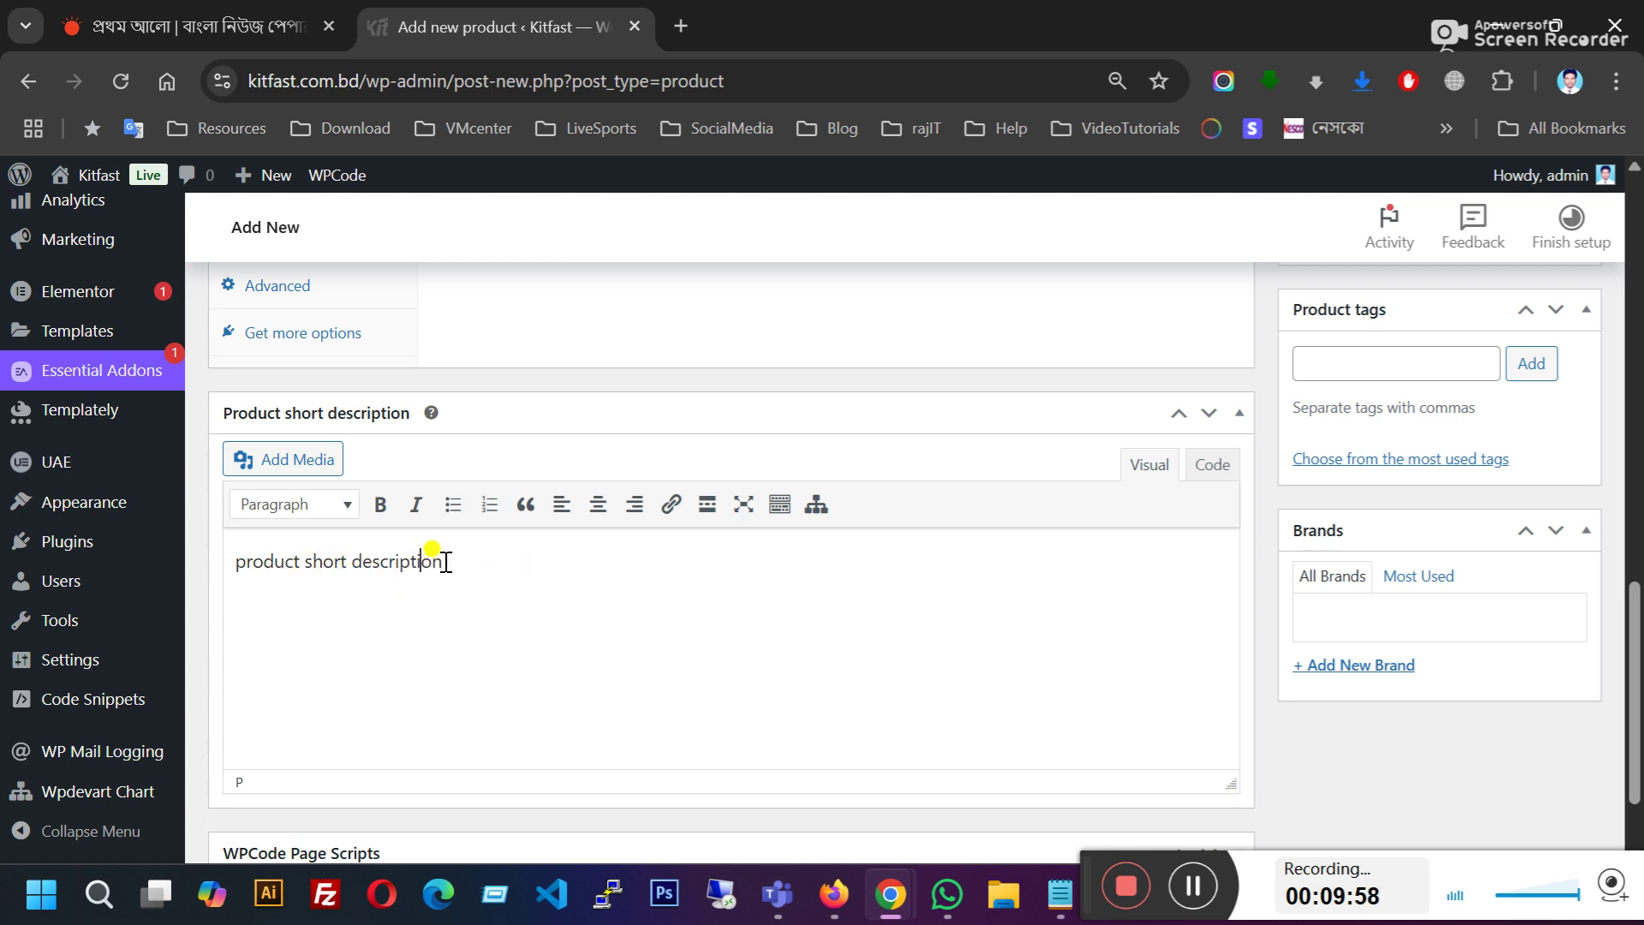
drag(463, 565, 216, 566)
scroll(506, 665, up, 3)
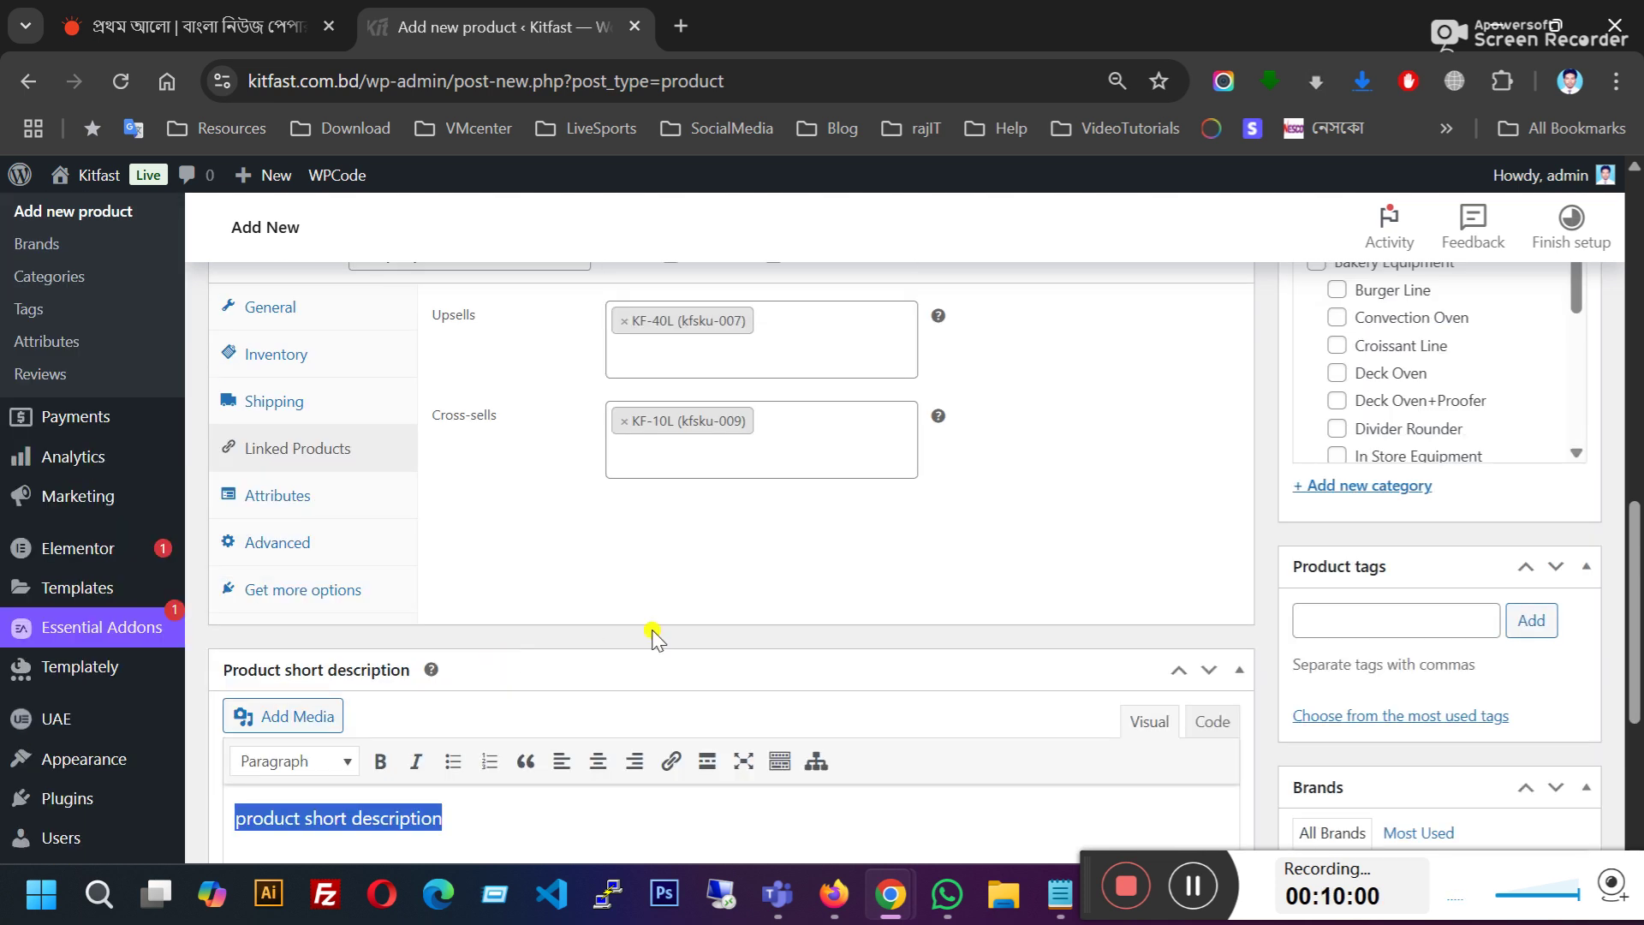
scroll(595, 654, up, 10)
scroll(654, 623, down, 12)
scroll(591, 673, down, 3)
scroll(531, 505, up, 5)
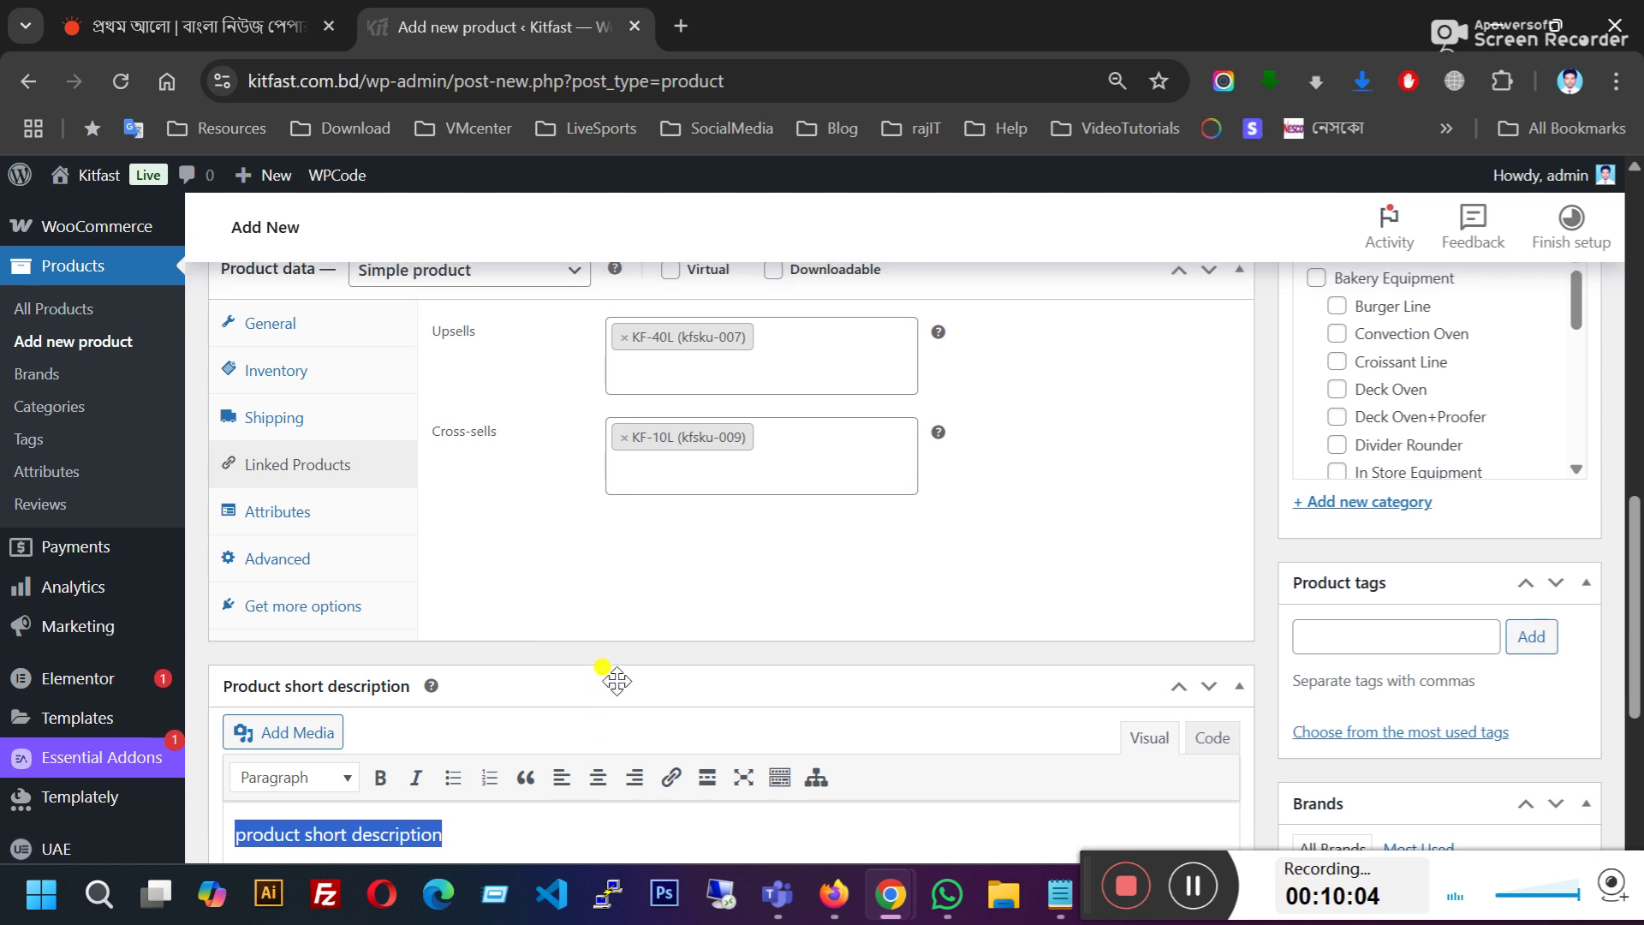
scroll(617, 681, up, 9)
scroll(859, 660, down, 3)
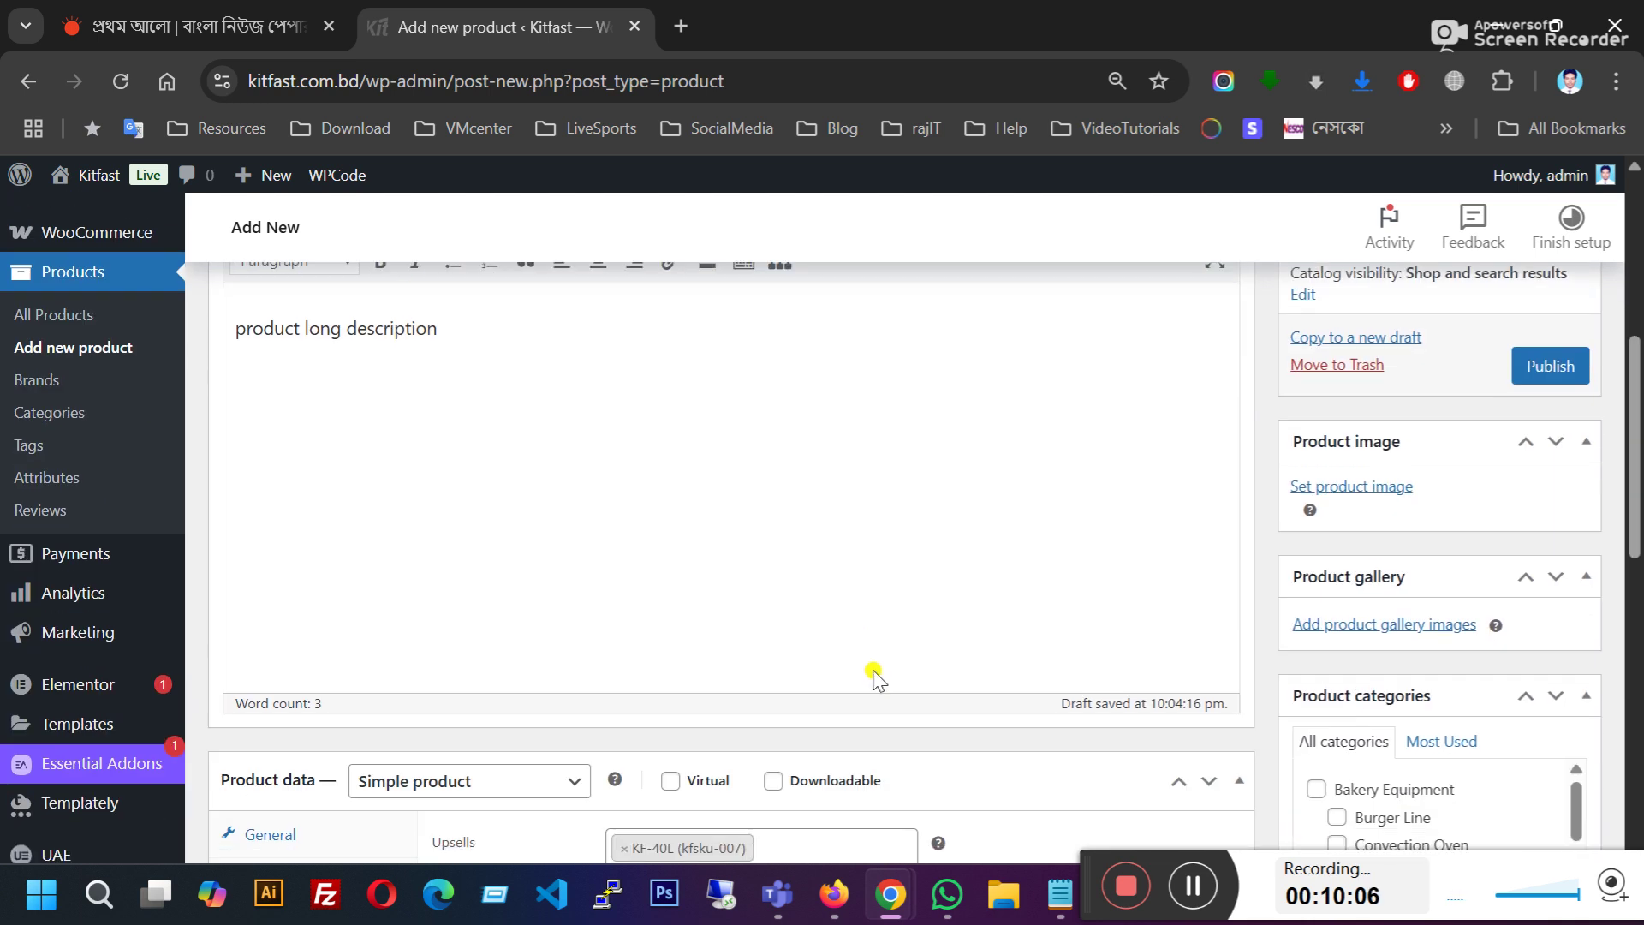
scroll(907, 659, up, 5)
scroll(1468, 595, down, 5)
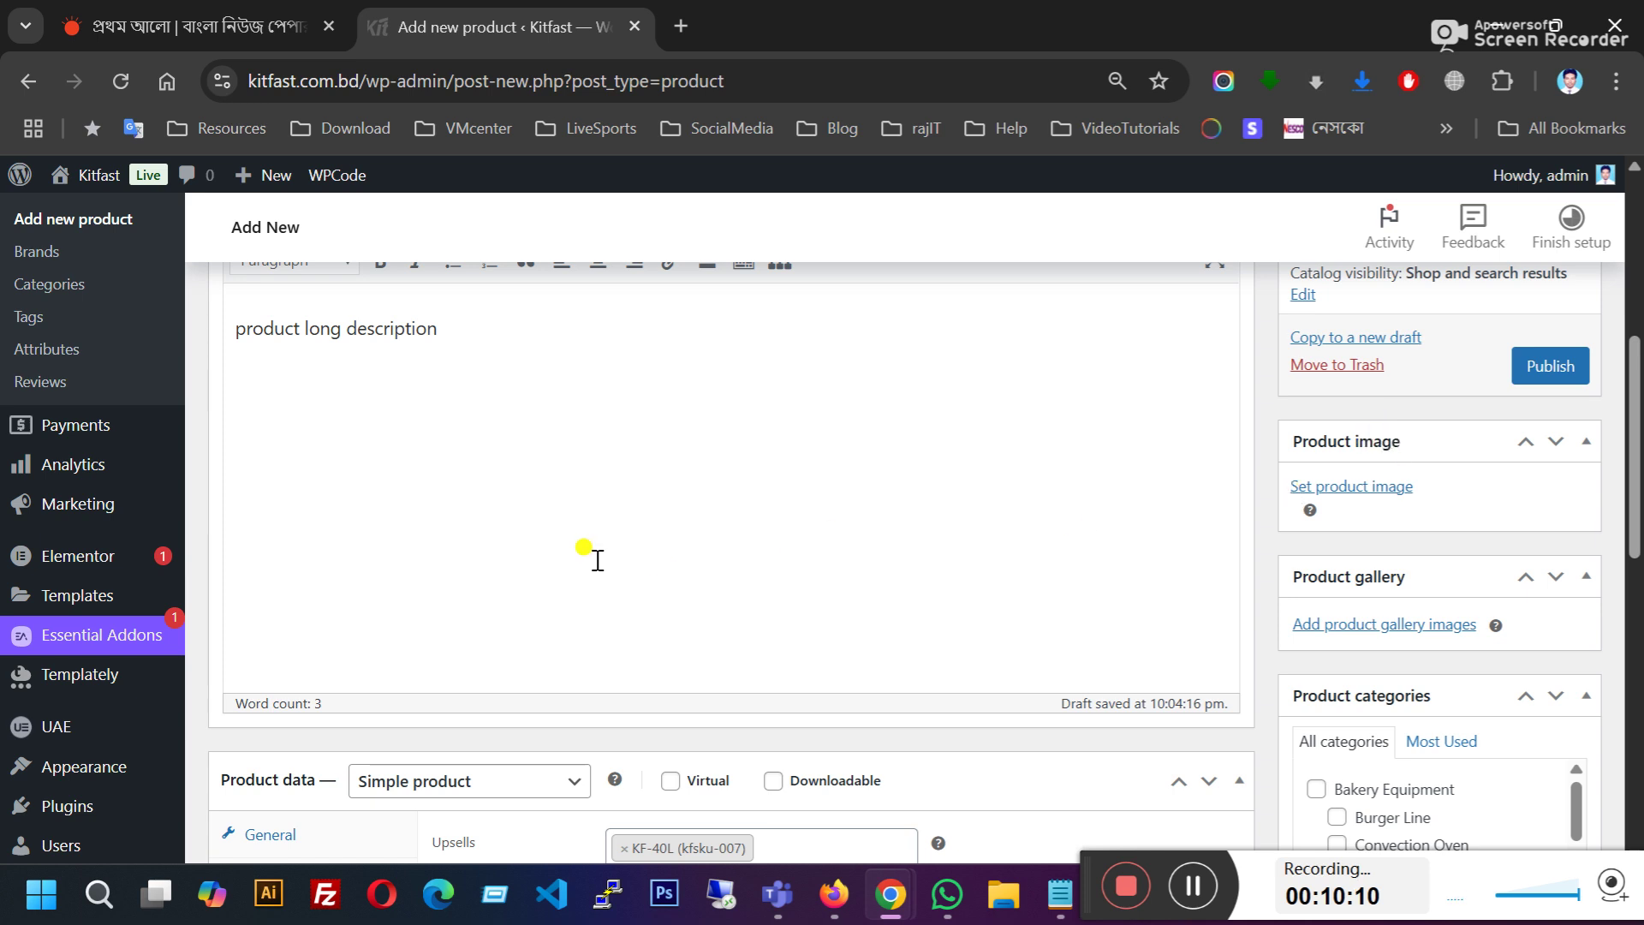
Step: Choose the KF2-50 spiral mixer picture from the Media Library as the product image
click(1398, 490)
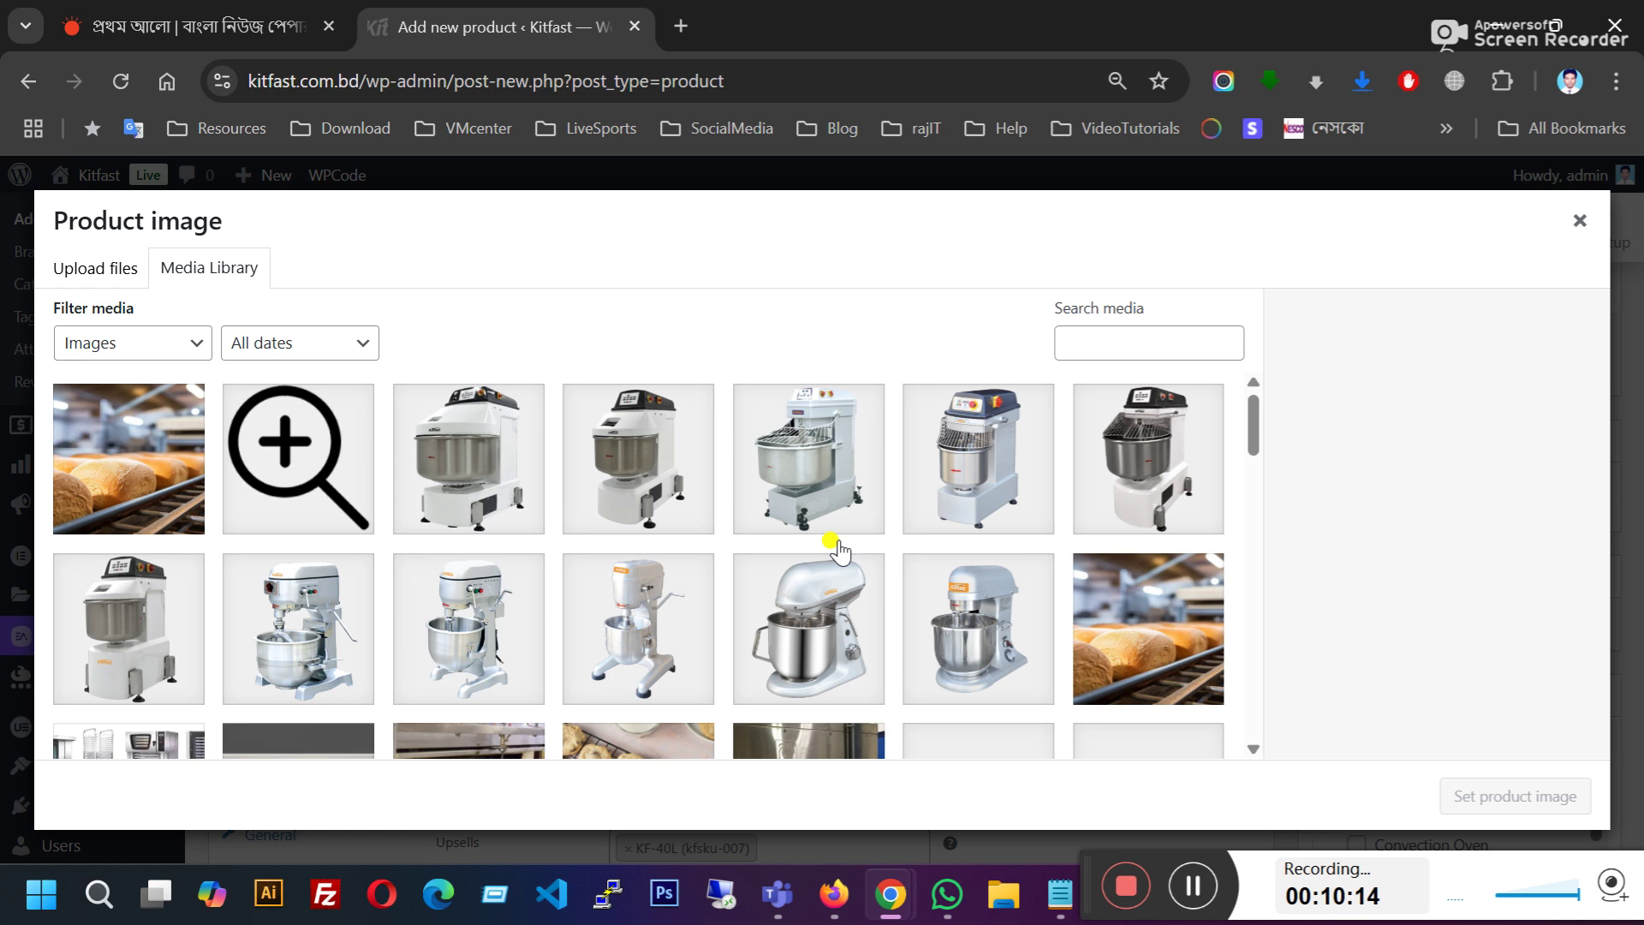
click(816, 482)
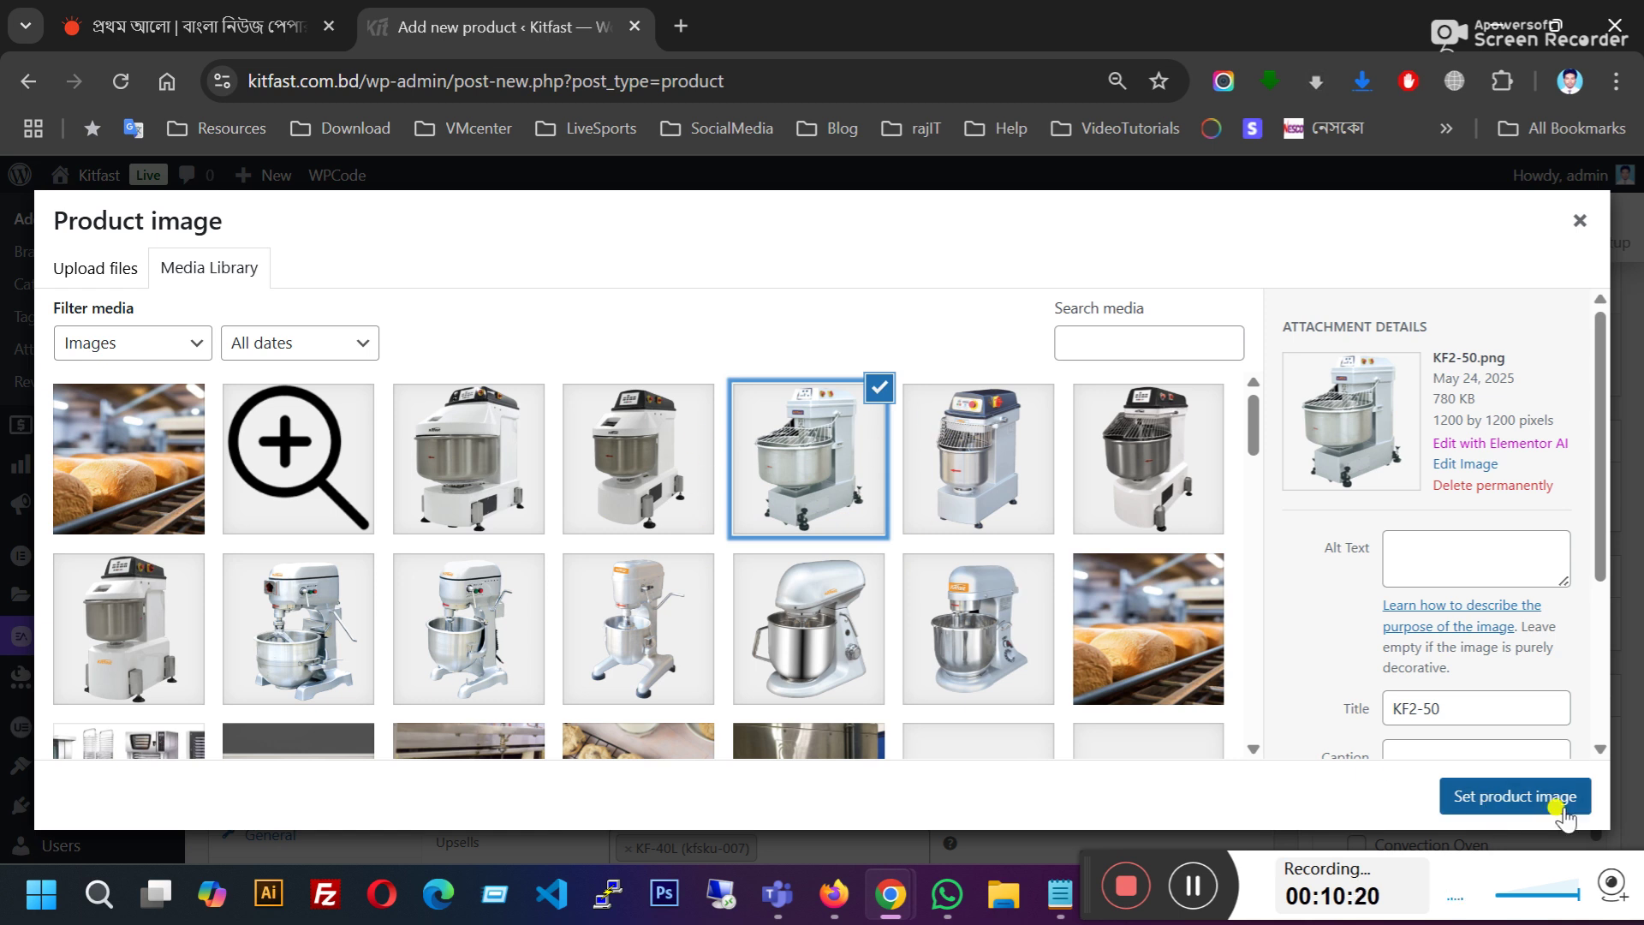
click(1497, 799)
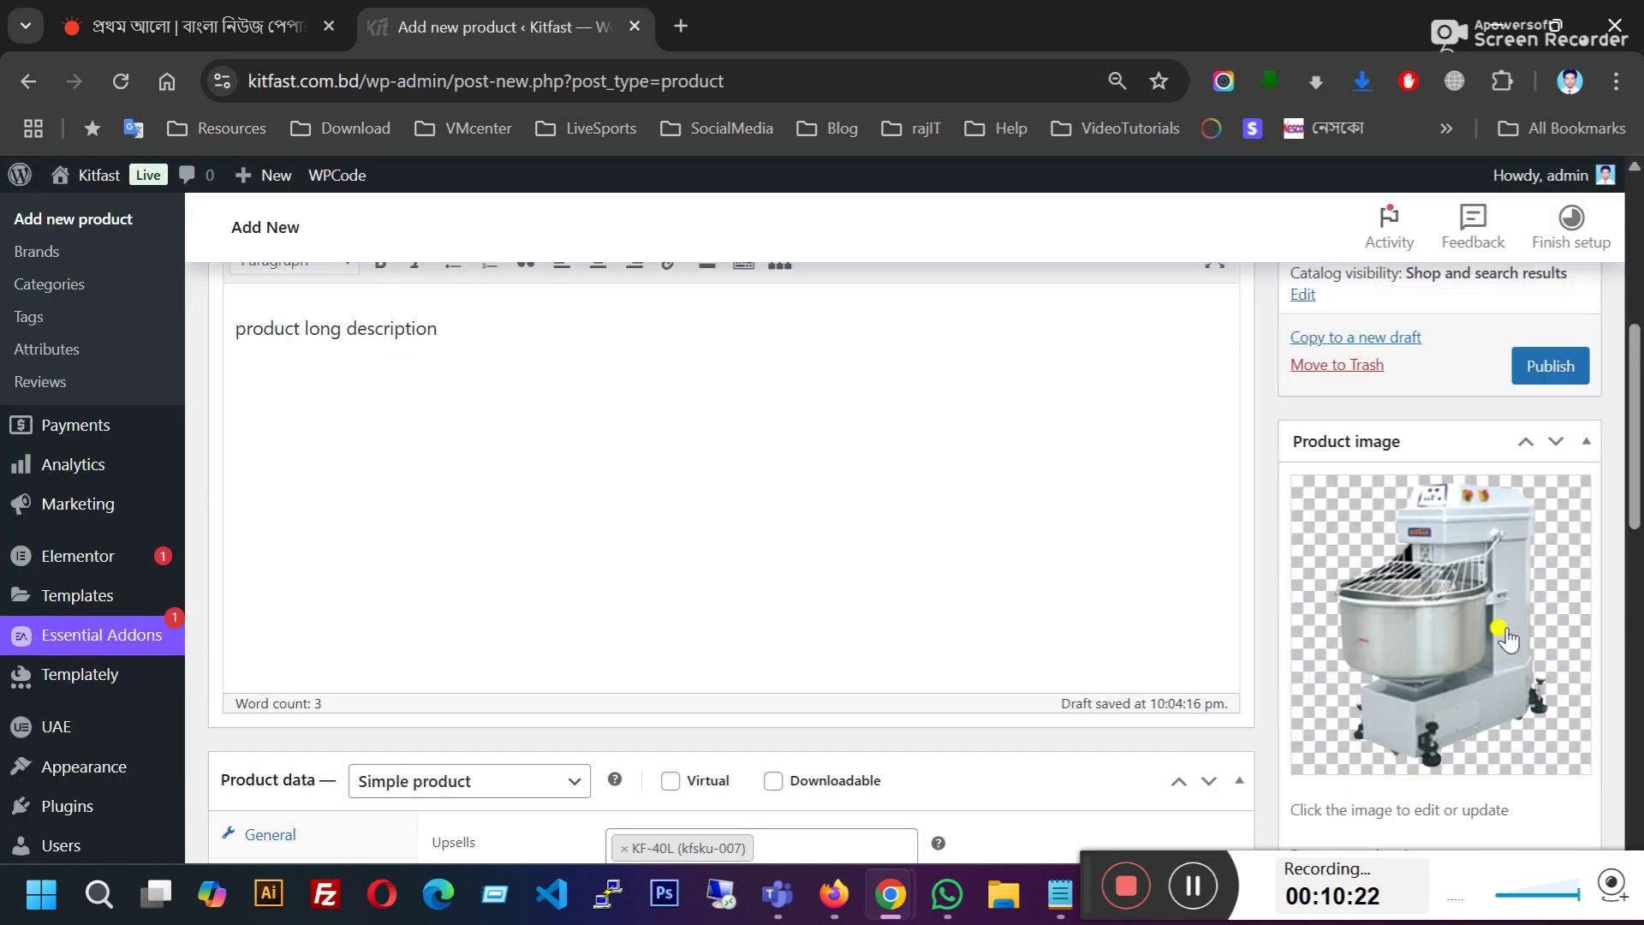
scroll(1456, 582, down, 5)
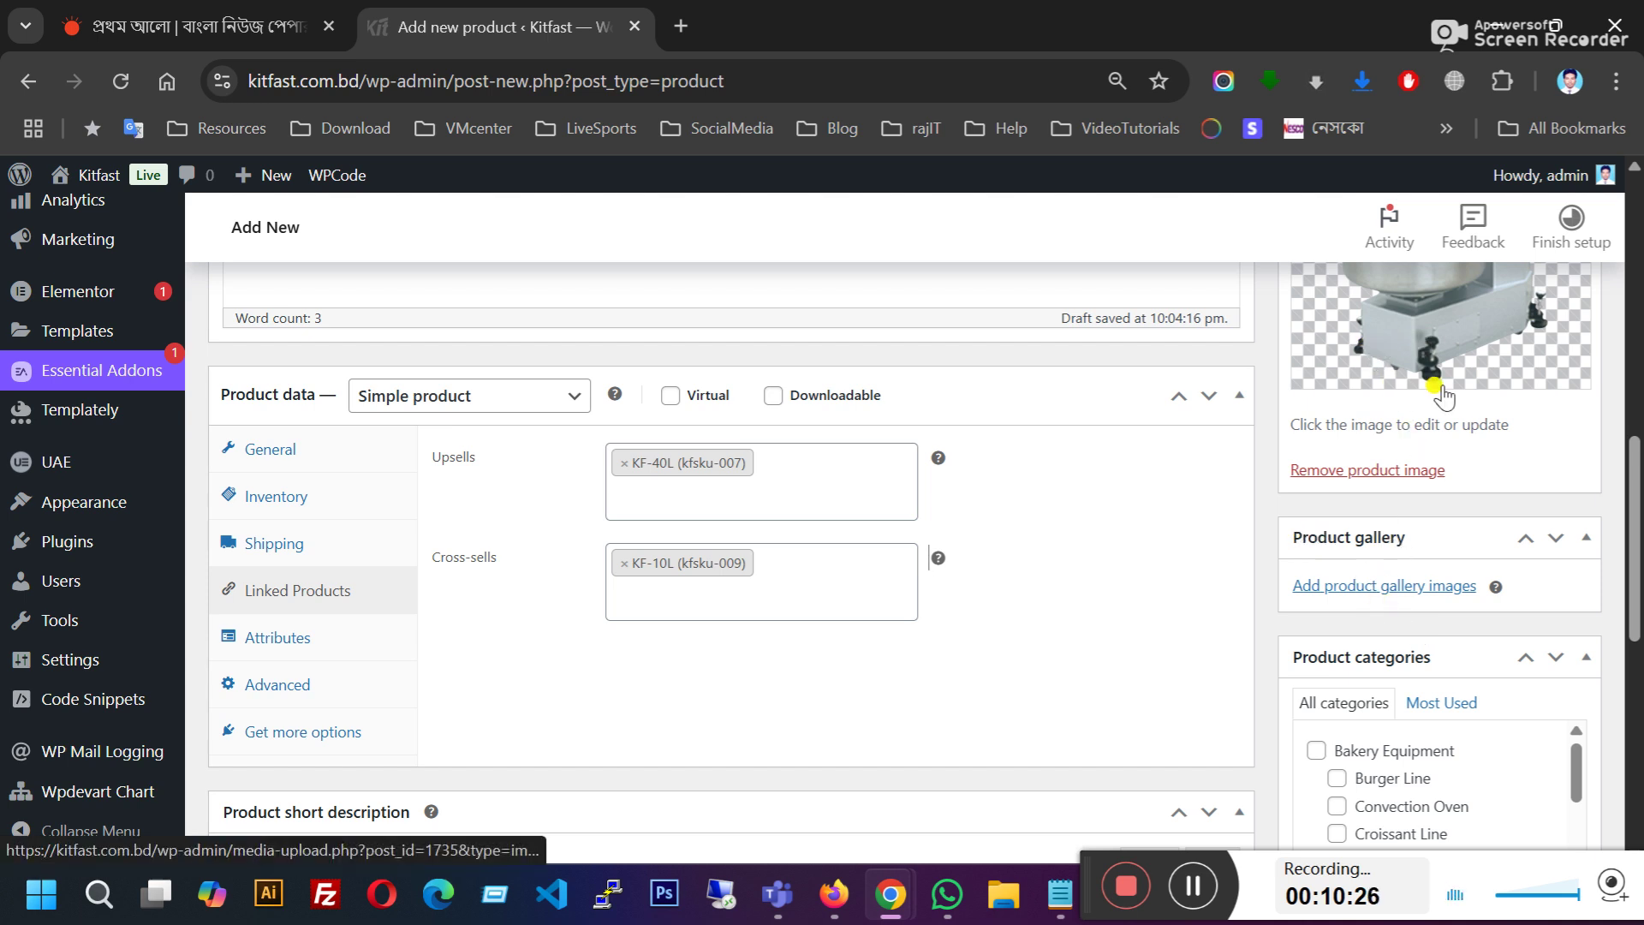
Step: Add the KF-7L, KF-5L and KF2-10 mixer pictures to the product gallery
click(1370, 599)
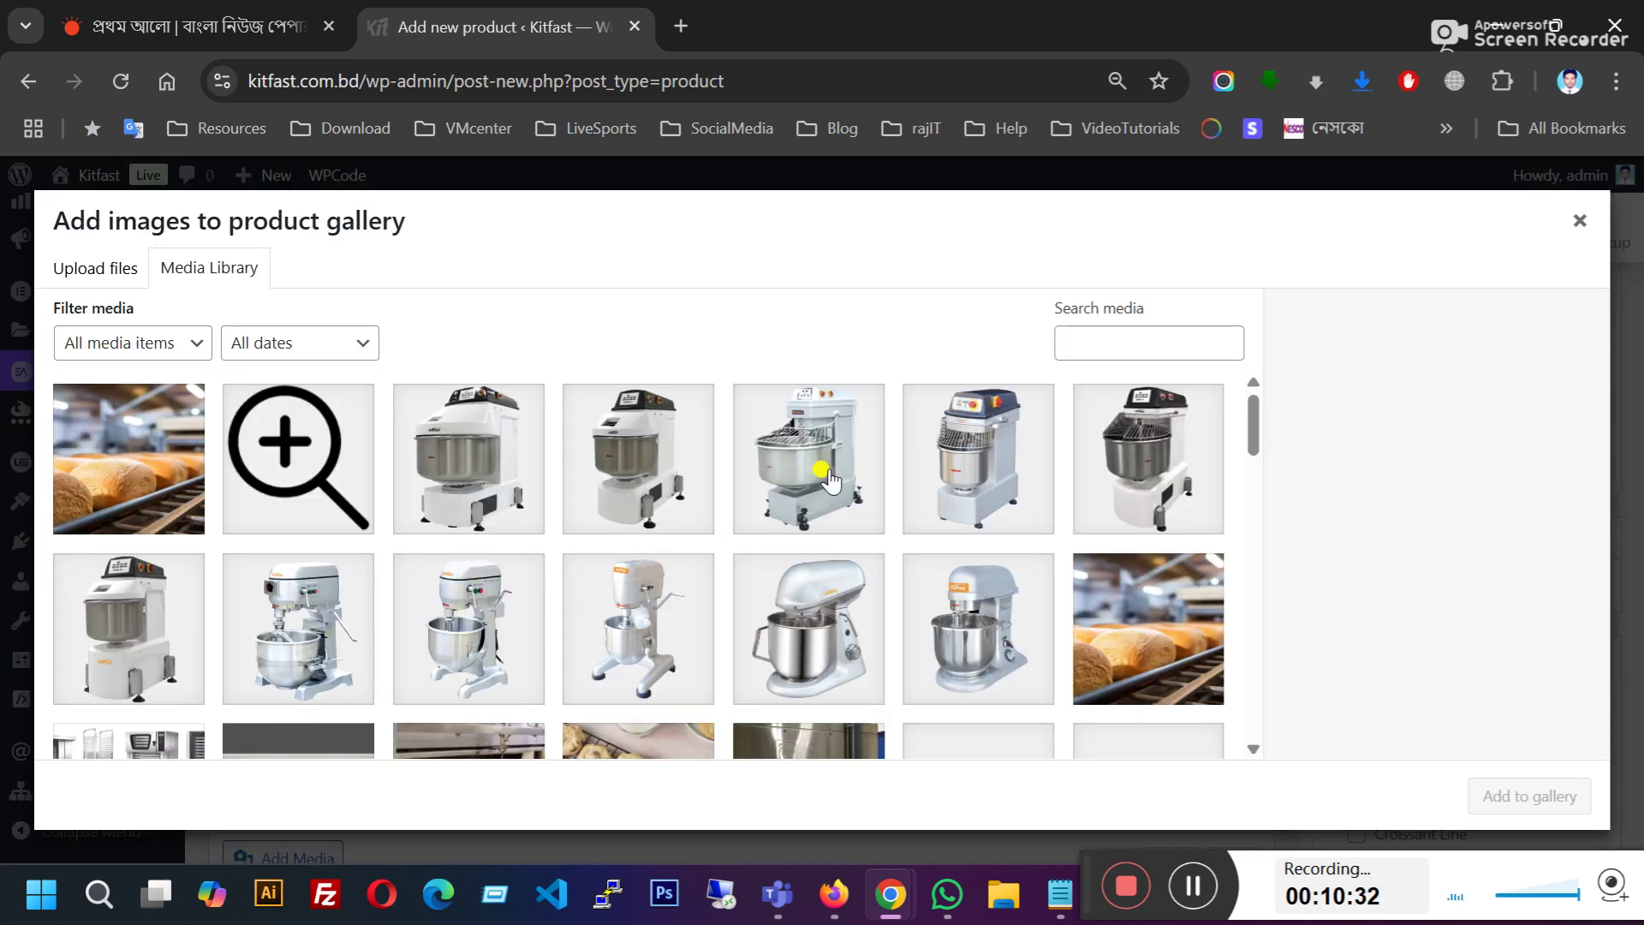
click(984, 480)
click(1146, 494)
click(977, 626)
click(805, 668)
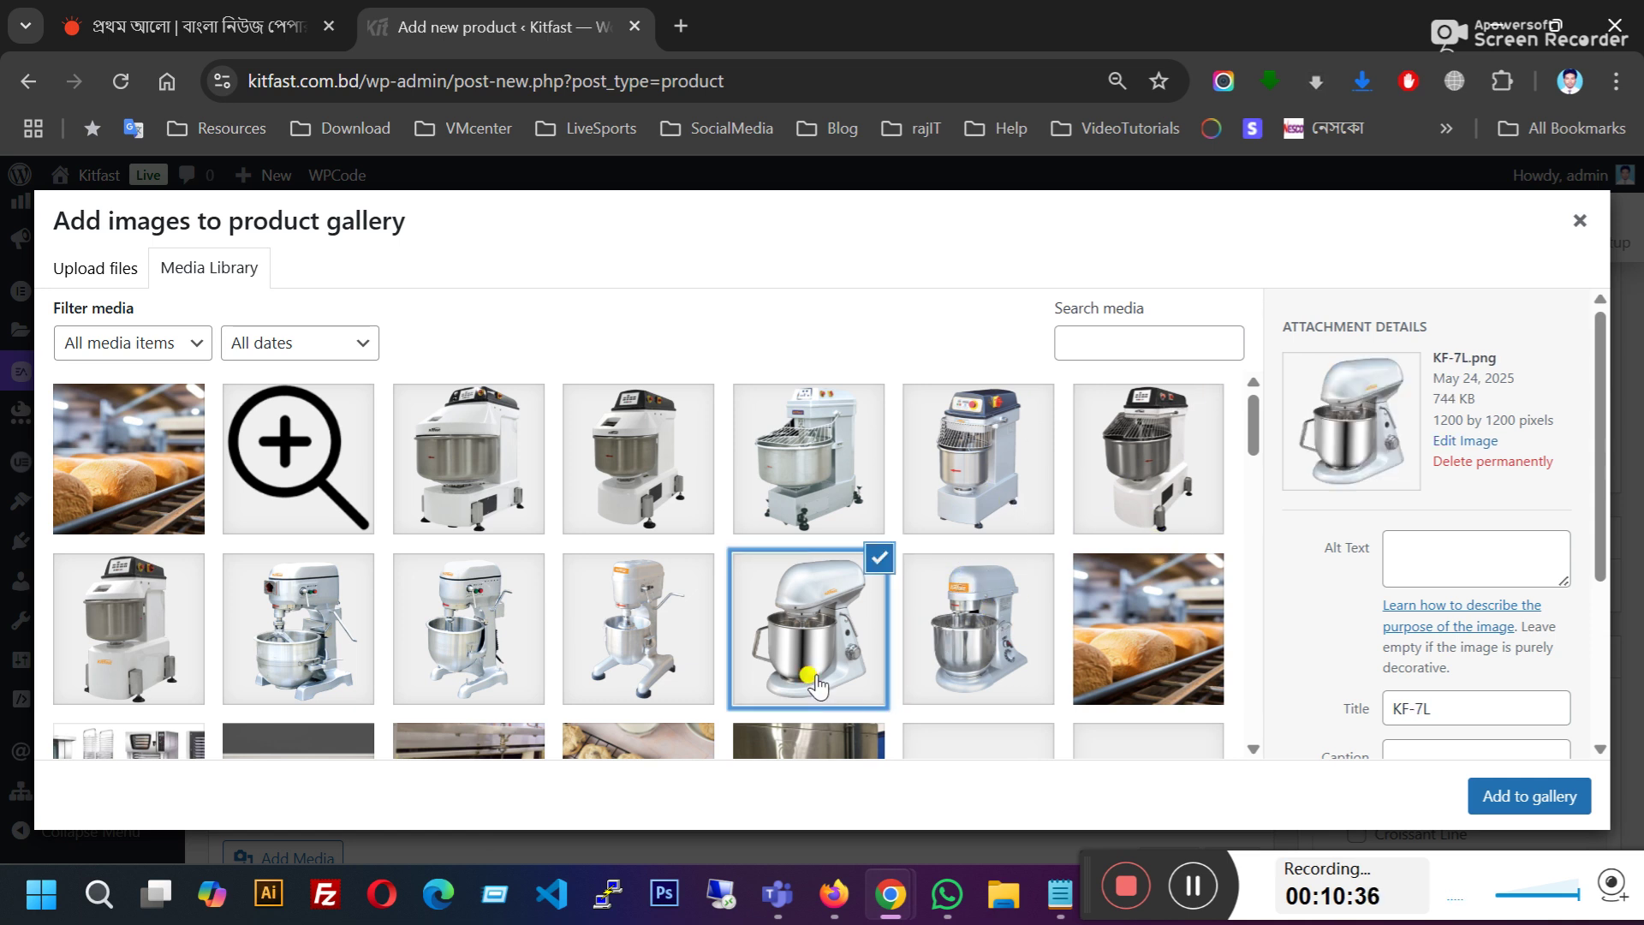
click(965, 605)
click(993, 489)
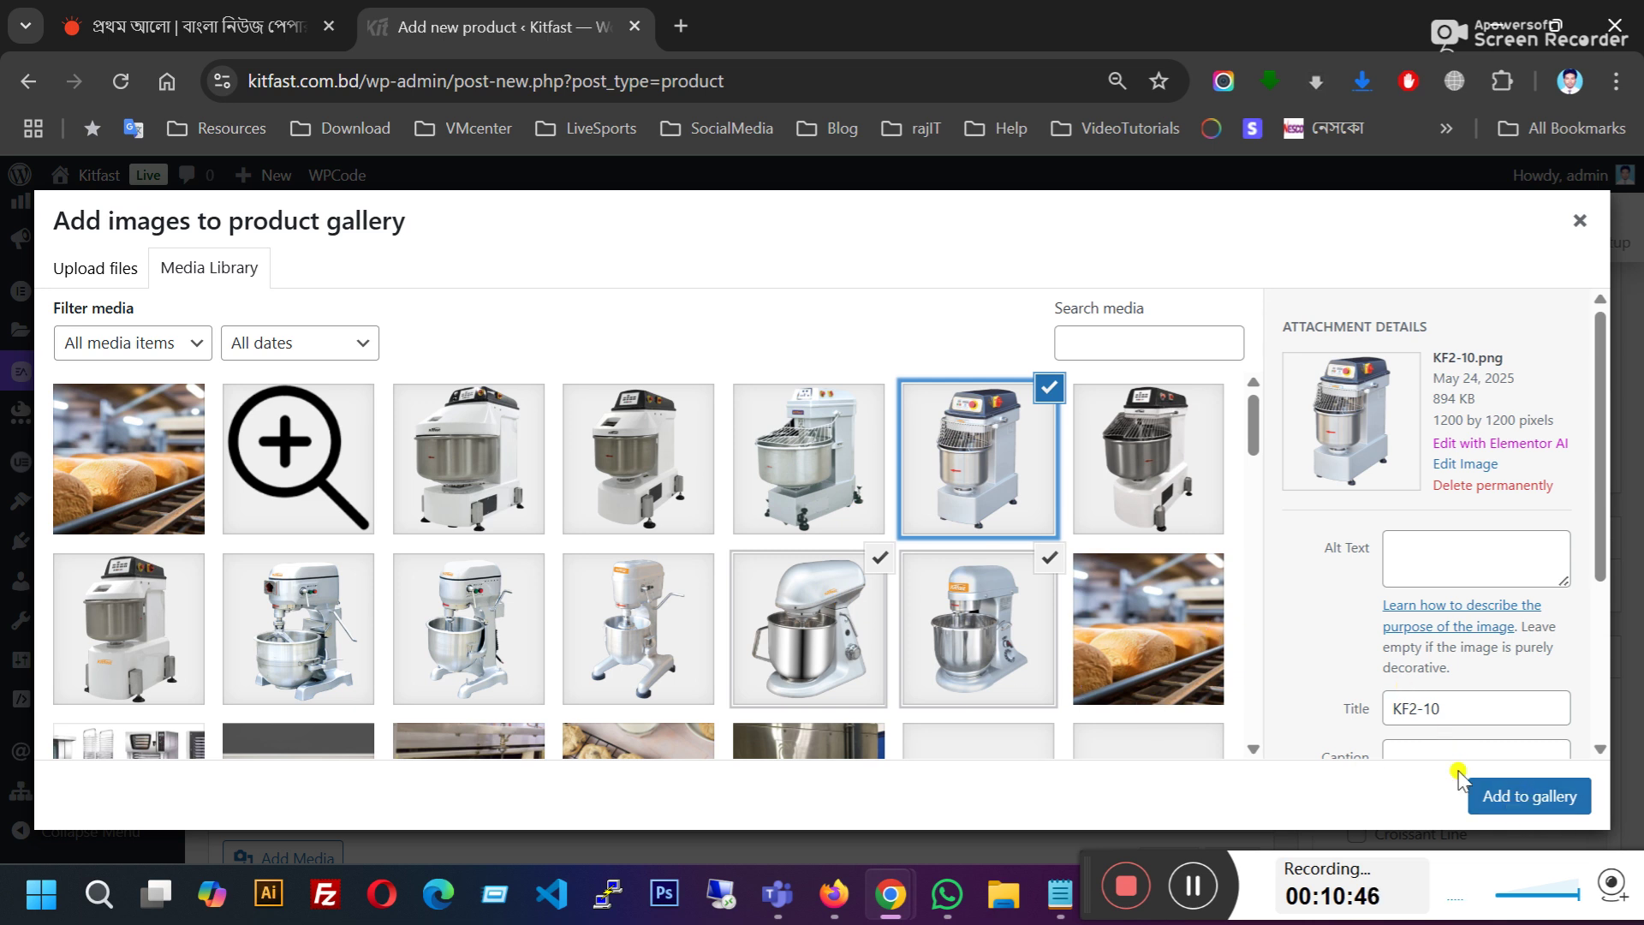
click(1532, 795)
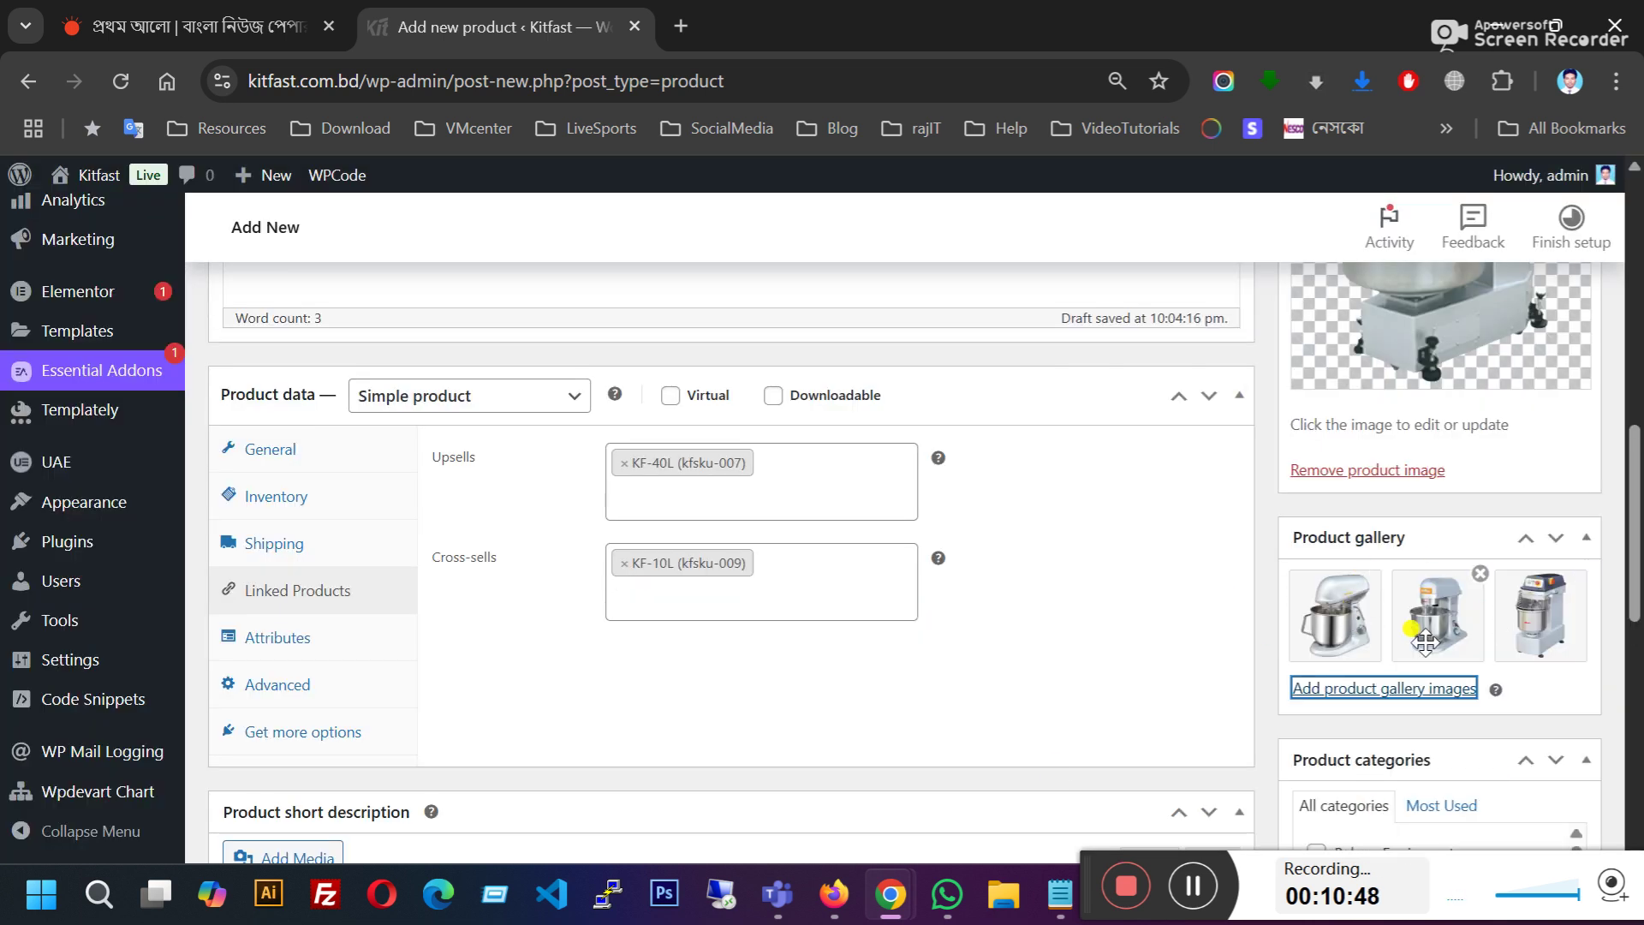
Step: Tick Food Service Equipment and Food Service Cat1 in the Product categories box
scroll(1088, 685, down, 4)
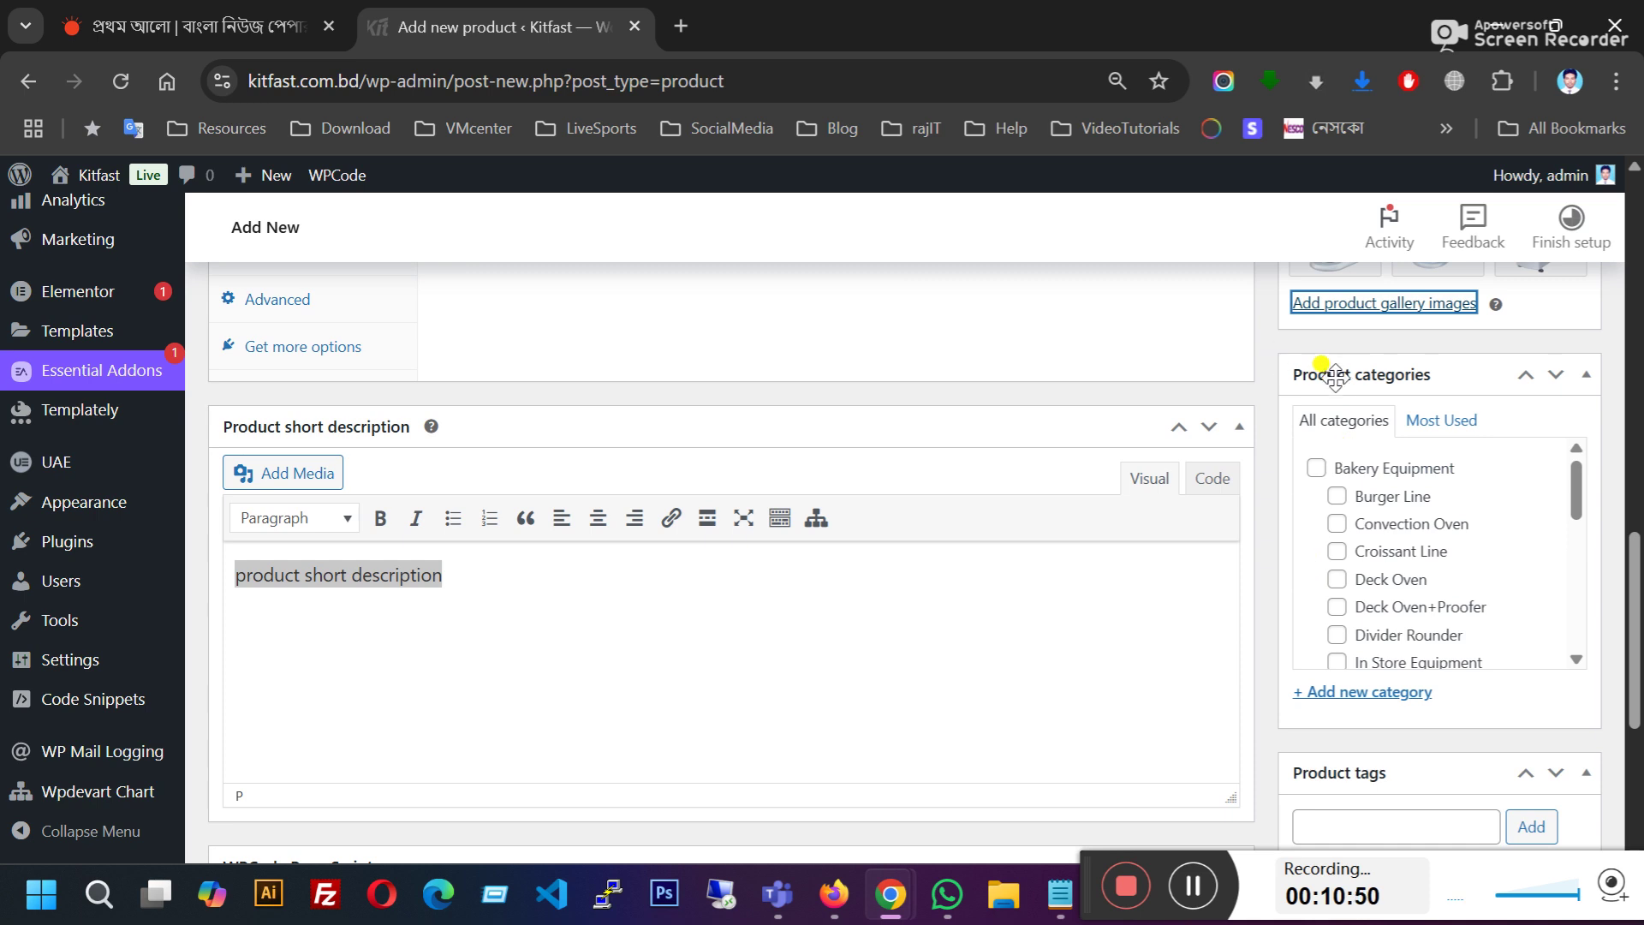
scroll(1032, 569, up, 8)
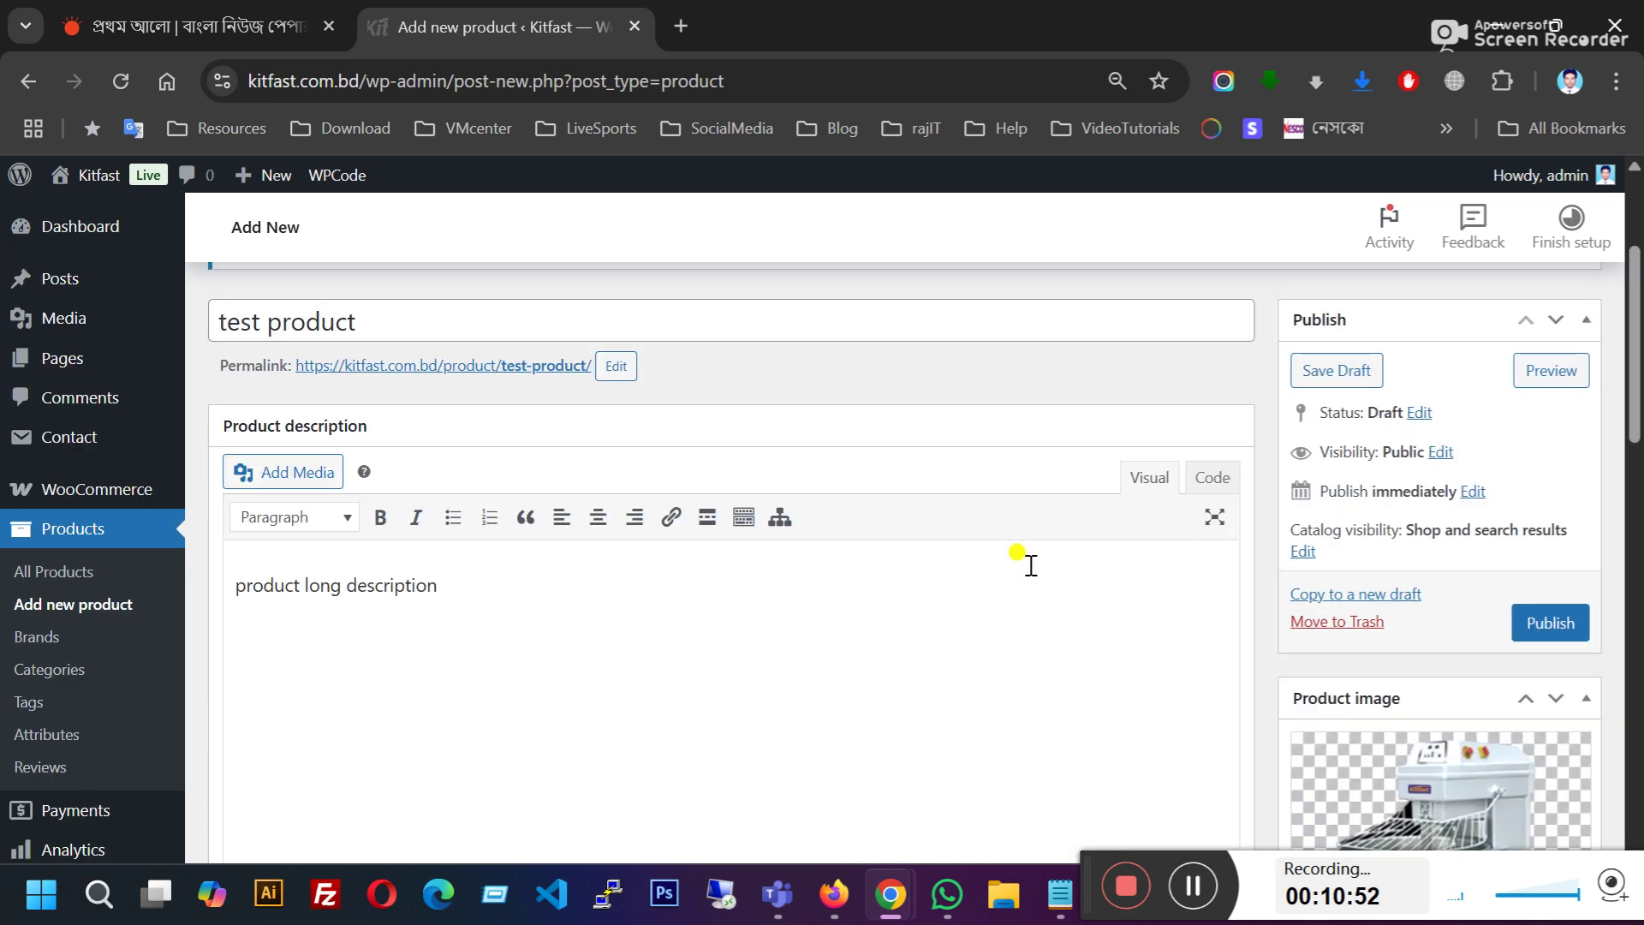
scroll(1034, 569, up, 3)
scroll(1015, 591, down, 15)
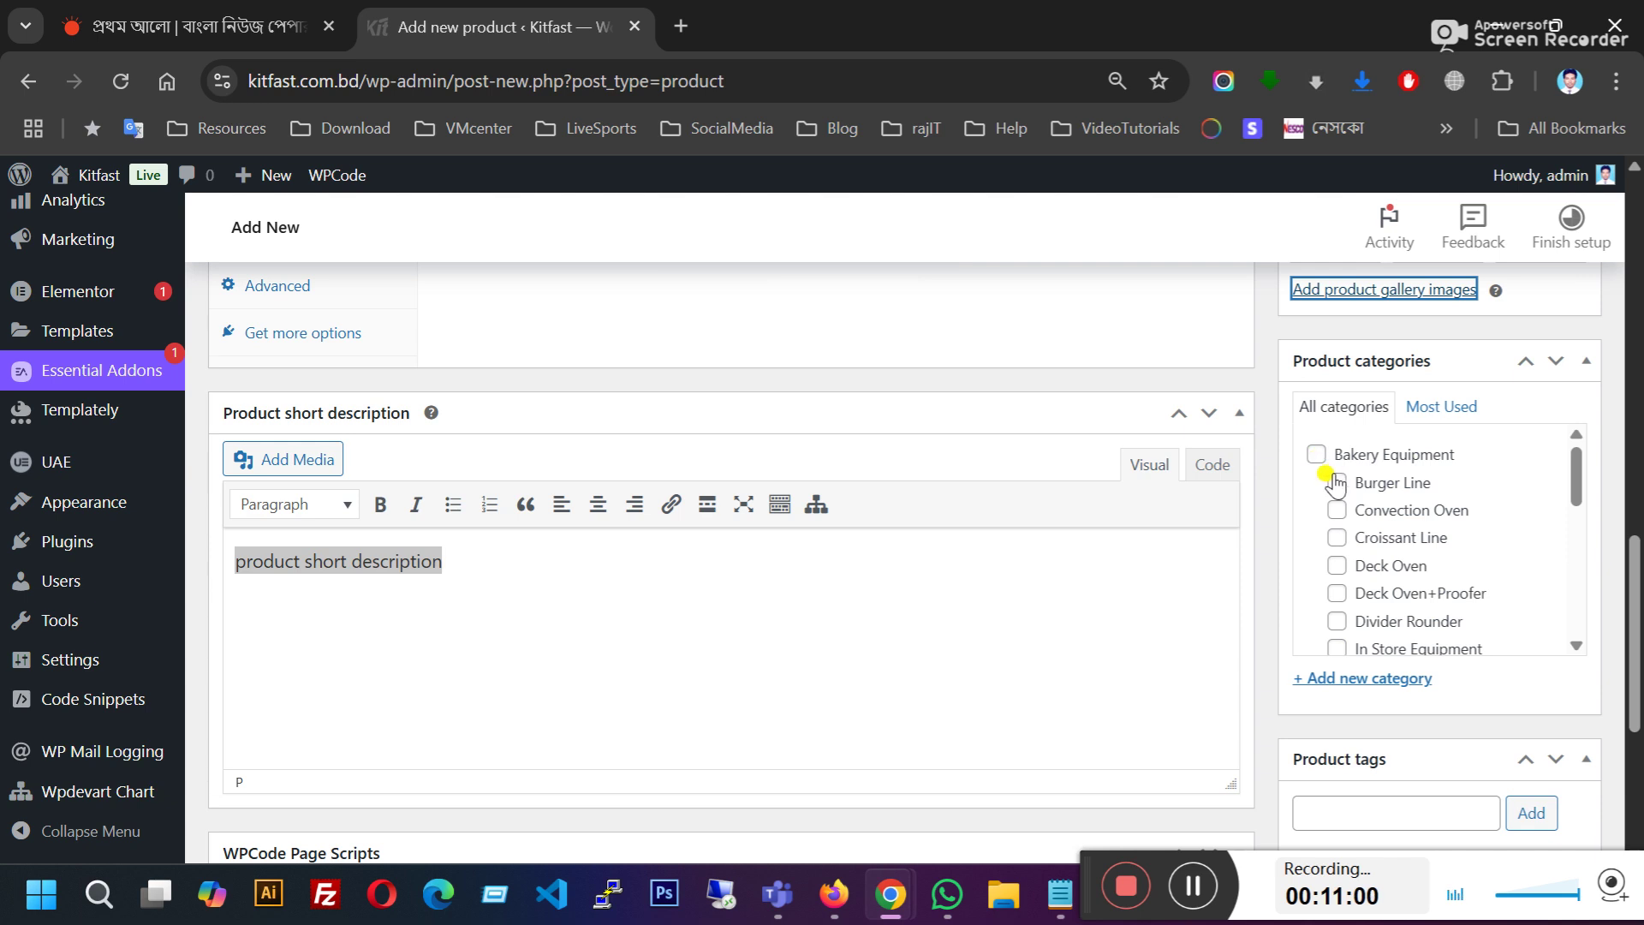
scroll(1344, 539, down, 5)
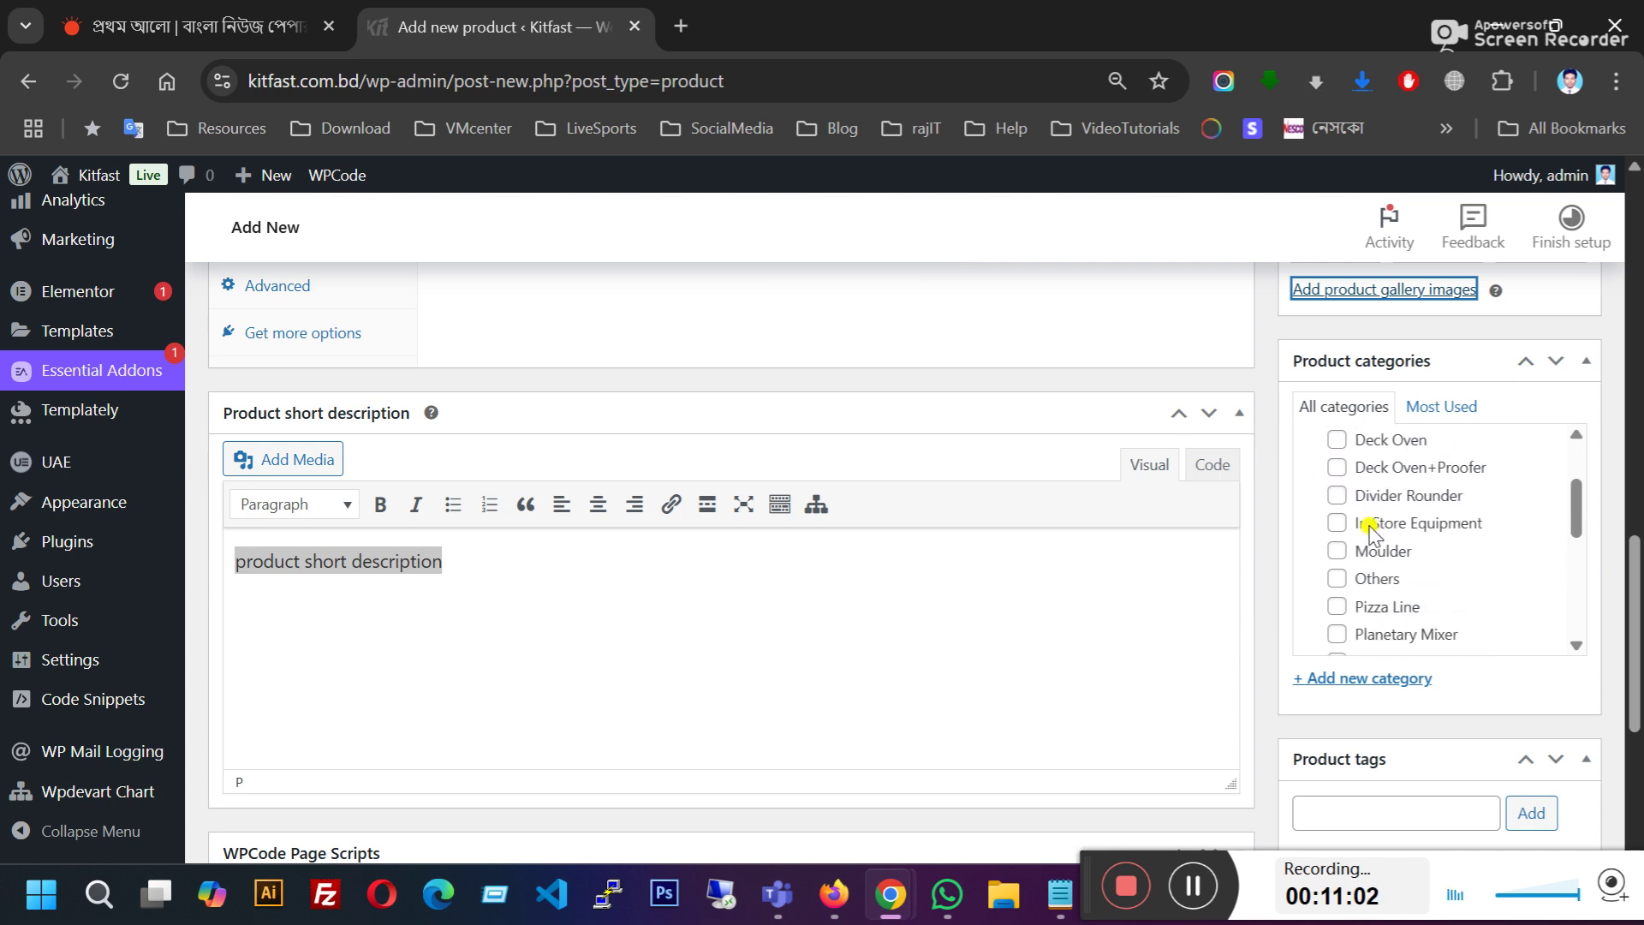
scroll(1371, 530, down, 2)
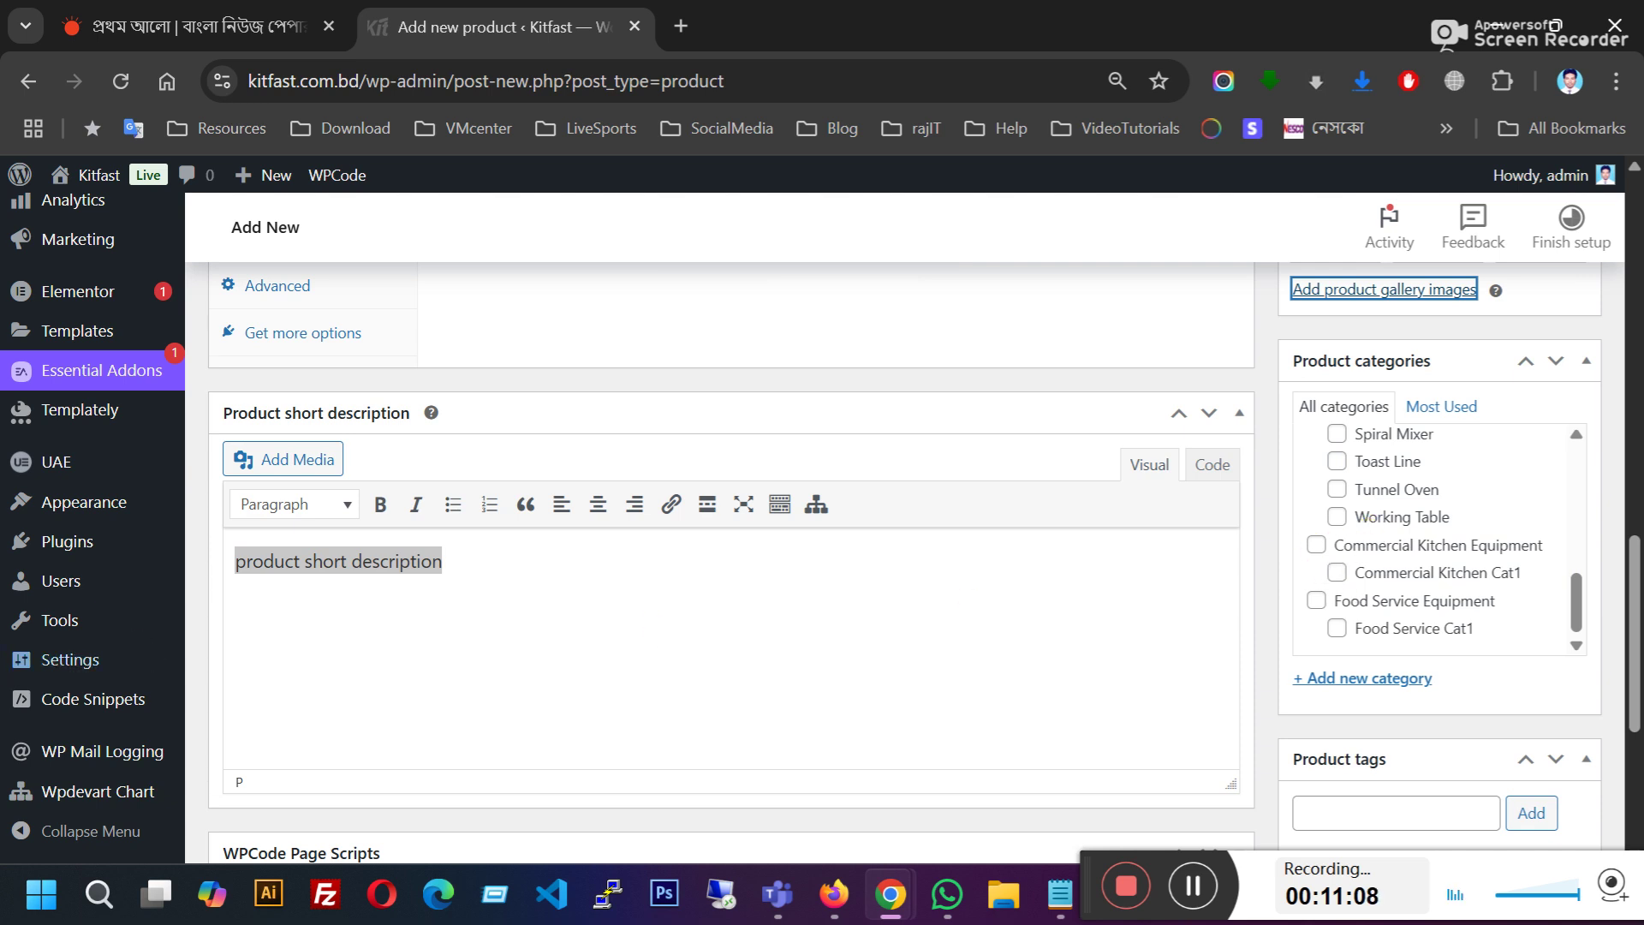
click(109, 538)
scroll(109, 538, up, 3)
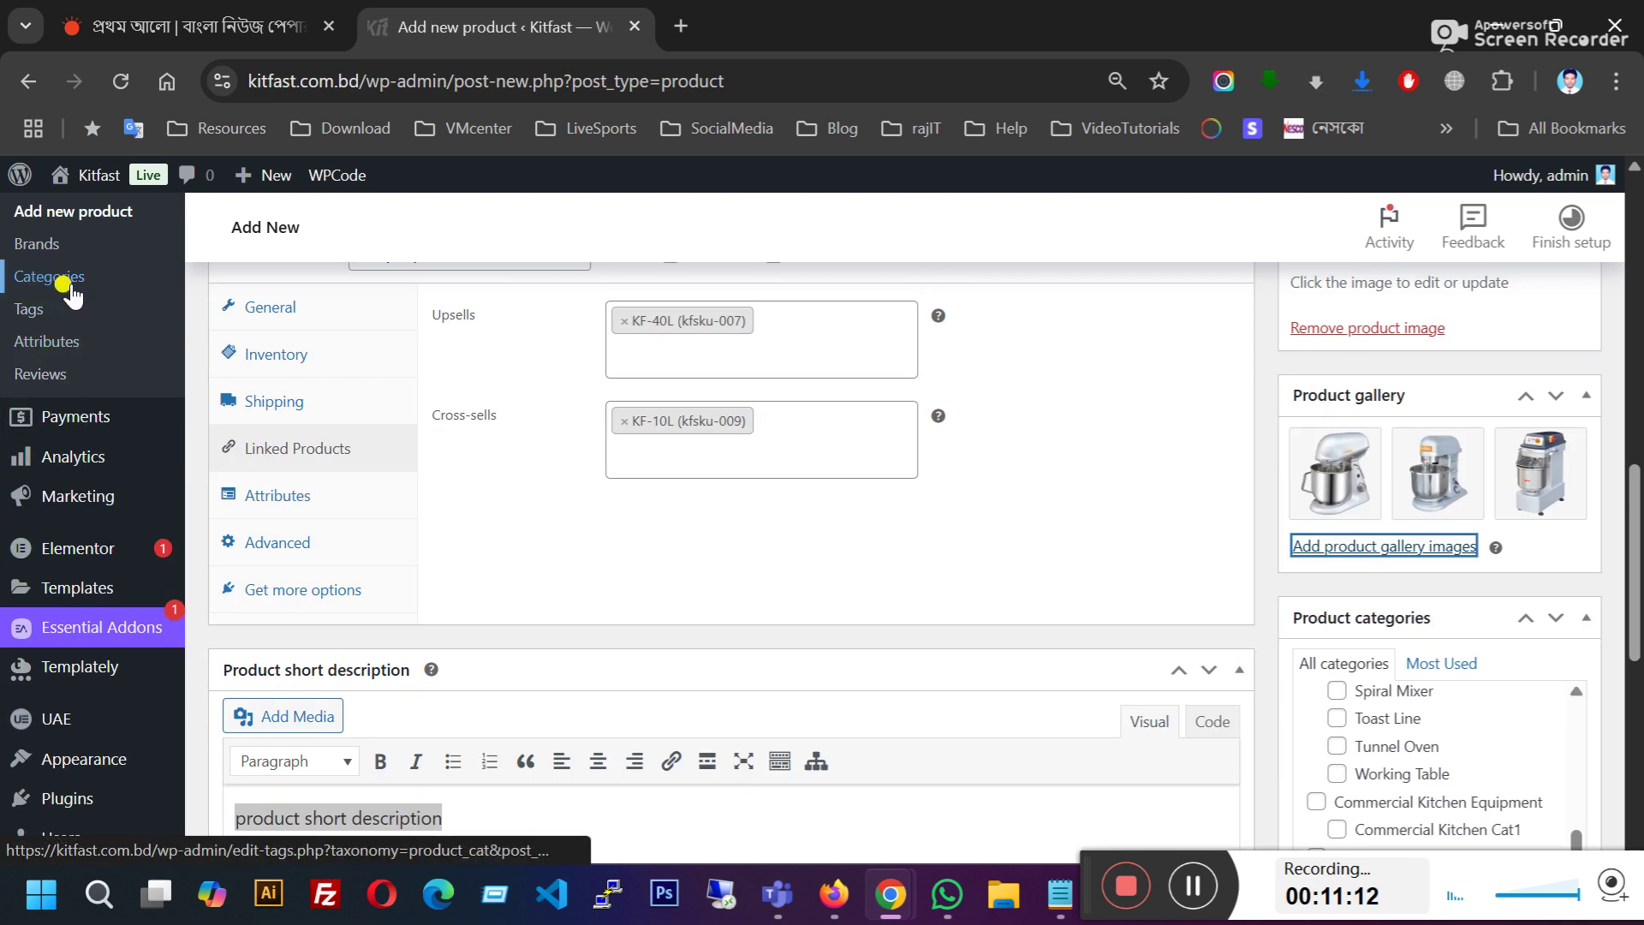
scroll(1274, 664, down, 3)
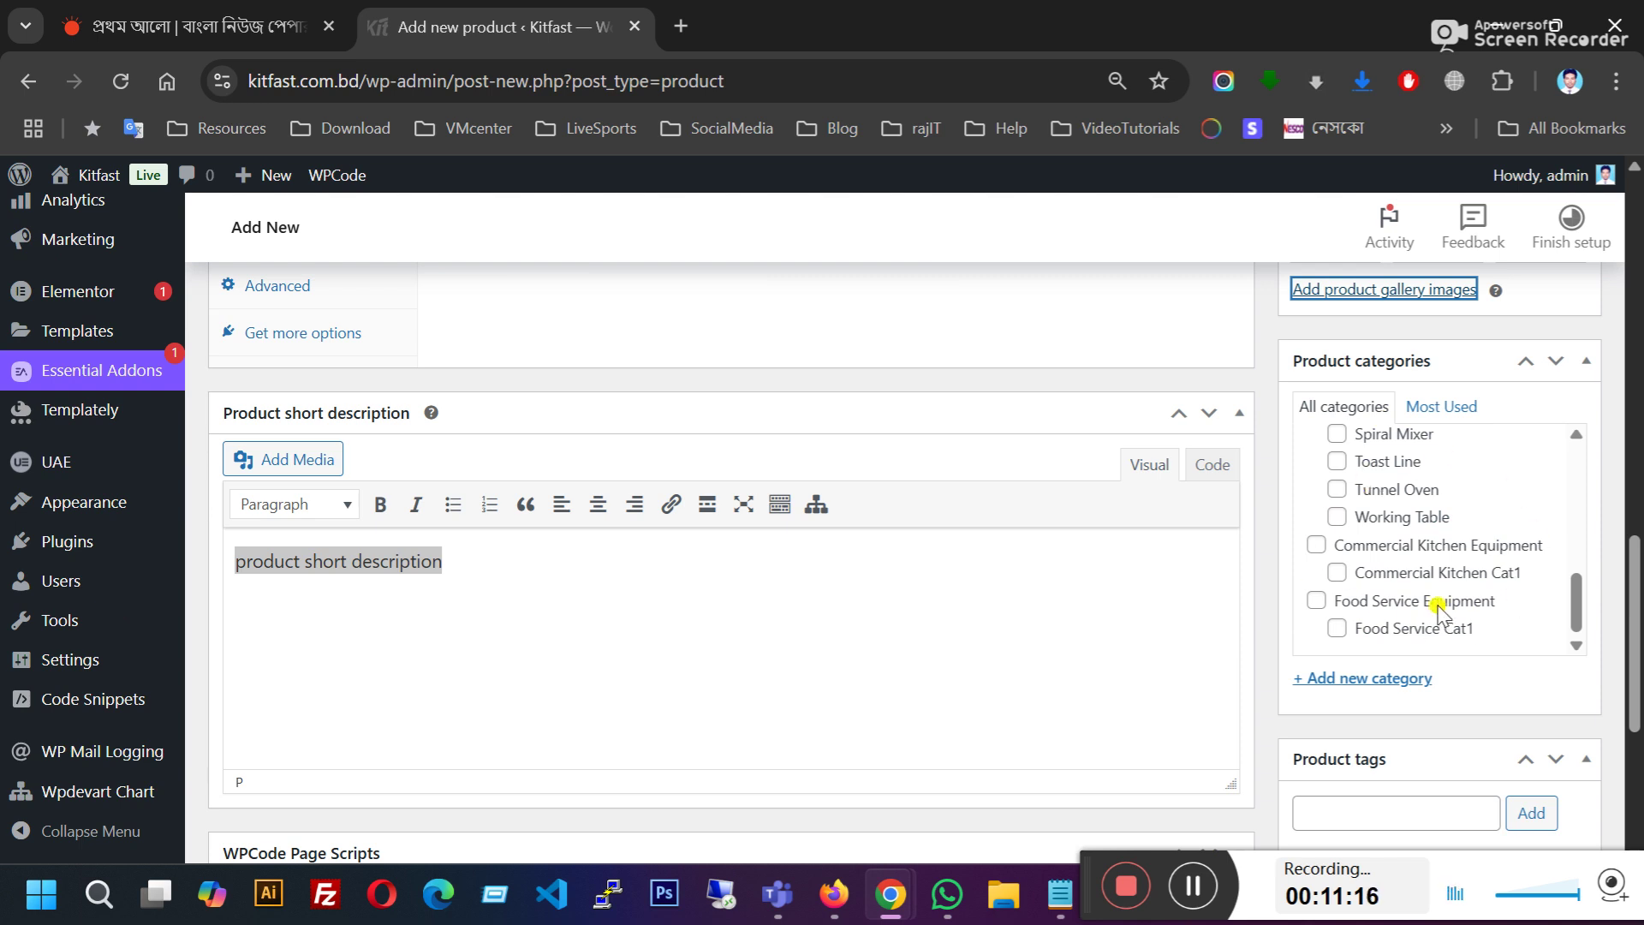
click(1356, 603)
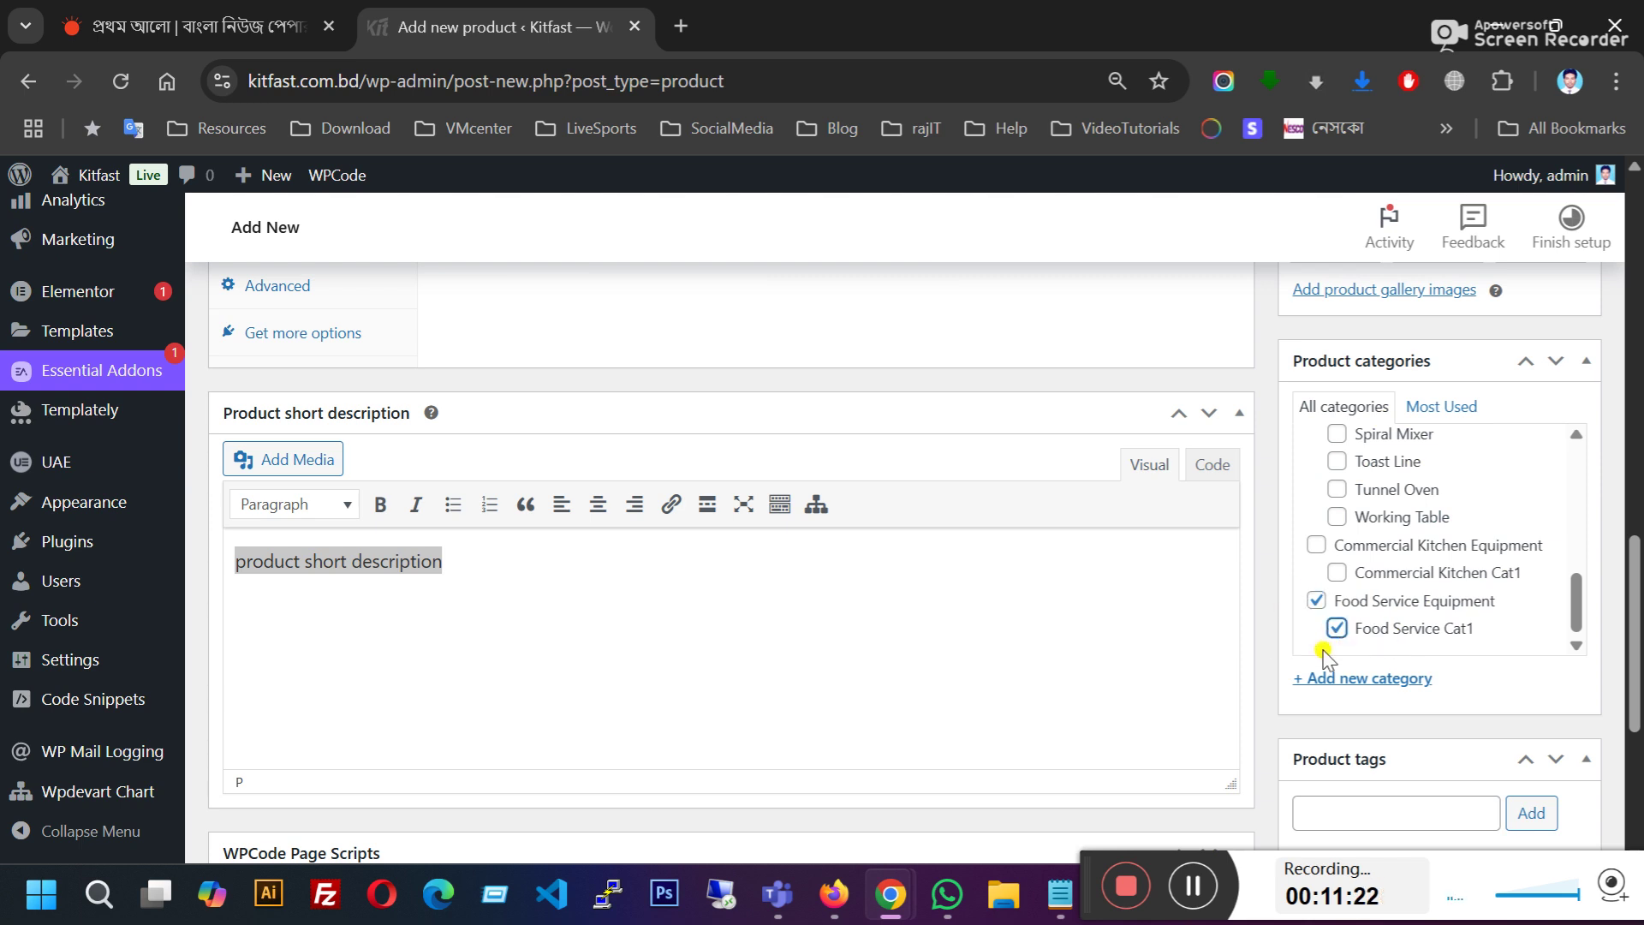
scroll(1376, 664, down, 5)
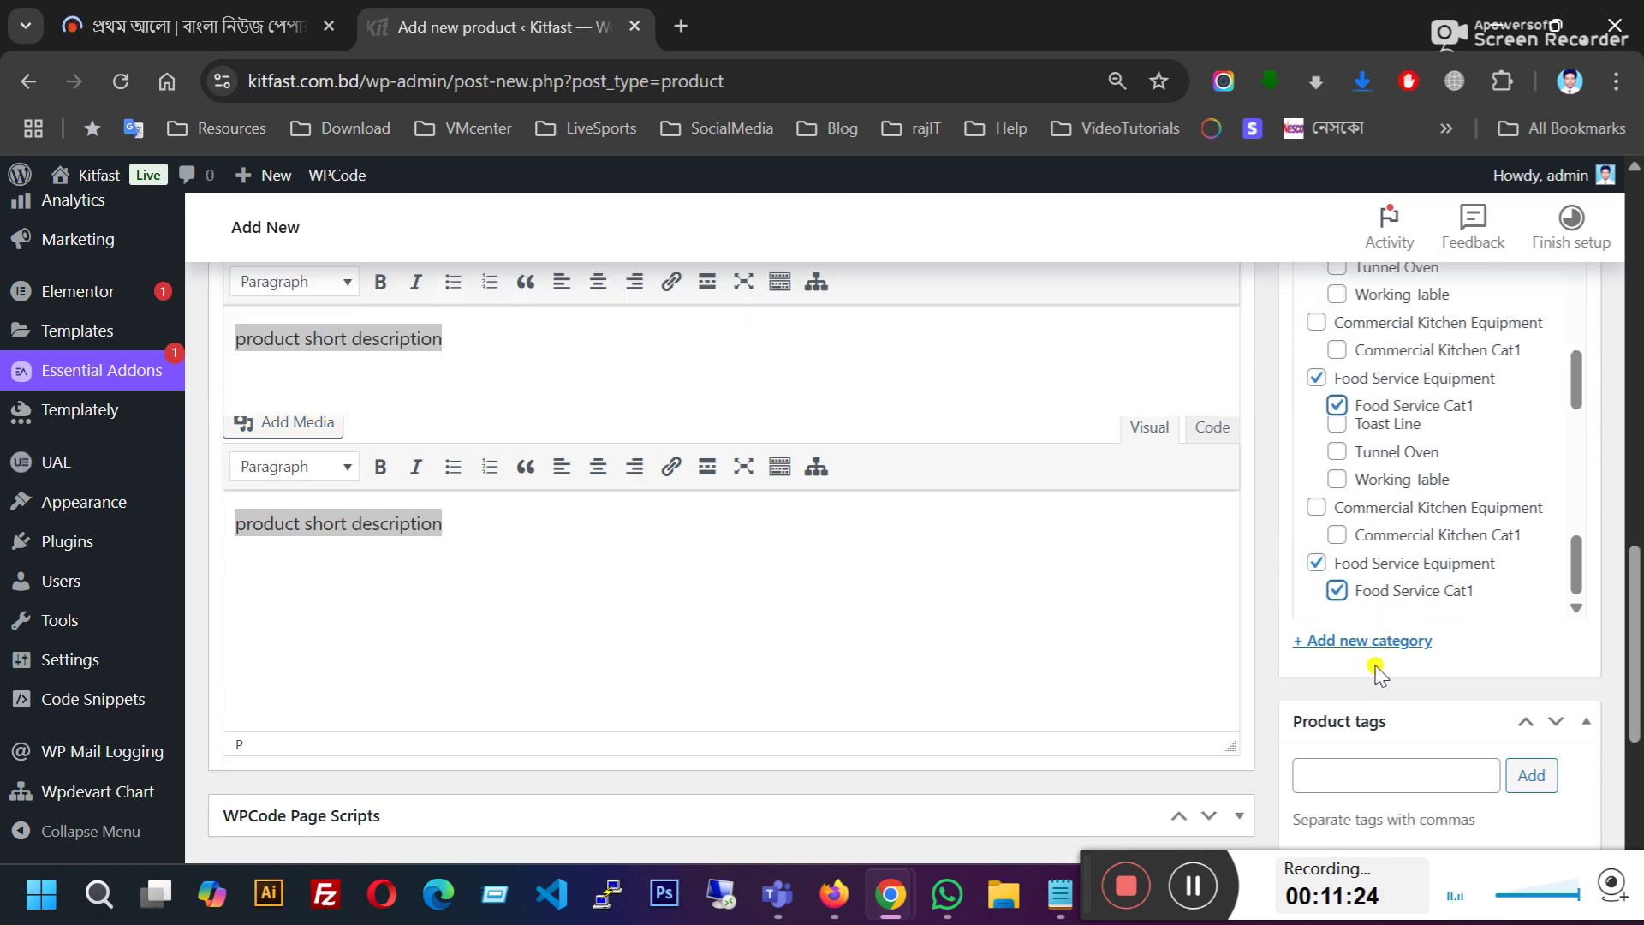
scroll(1131, 737, up, 5)
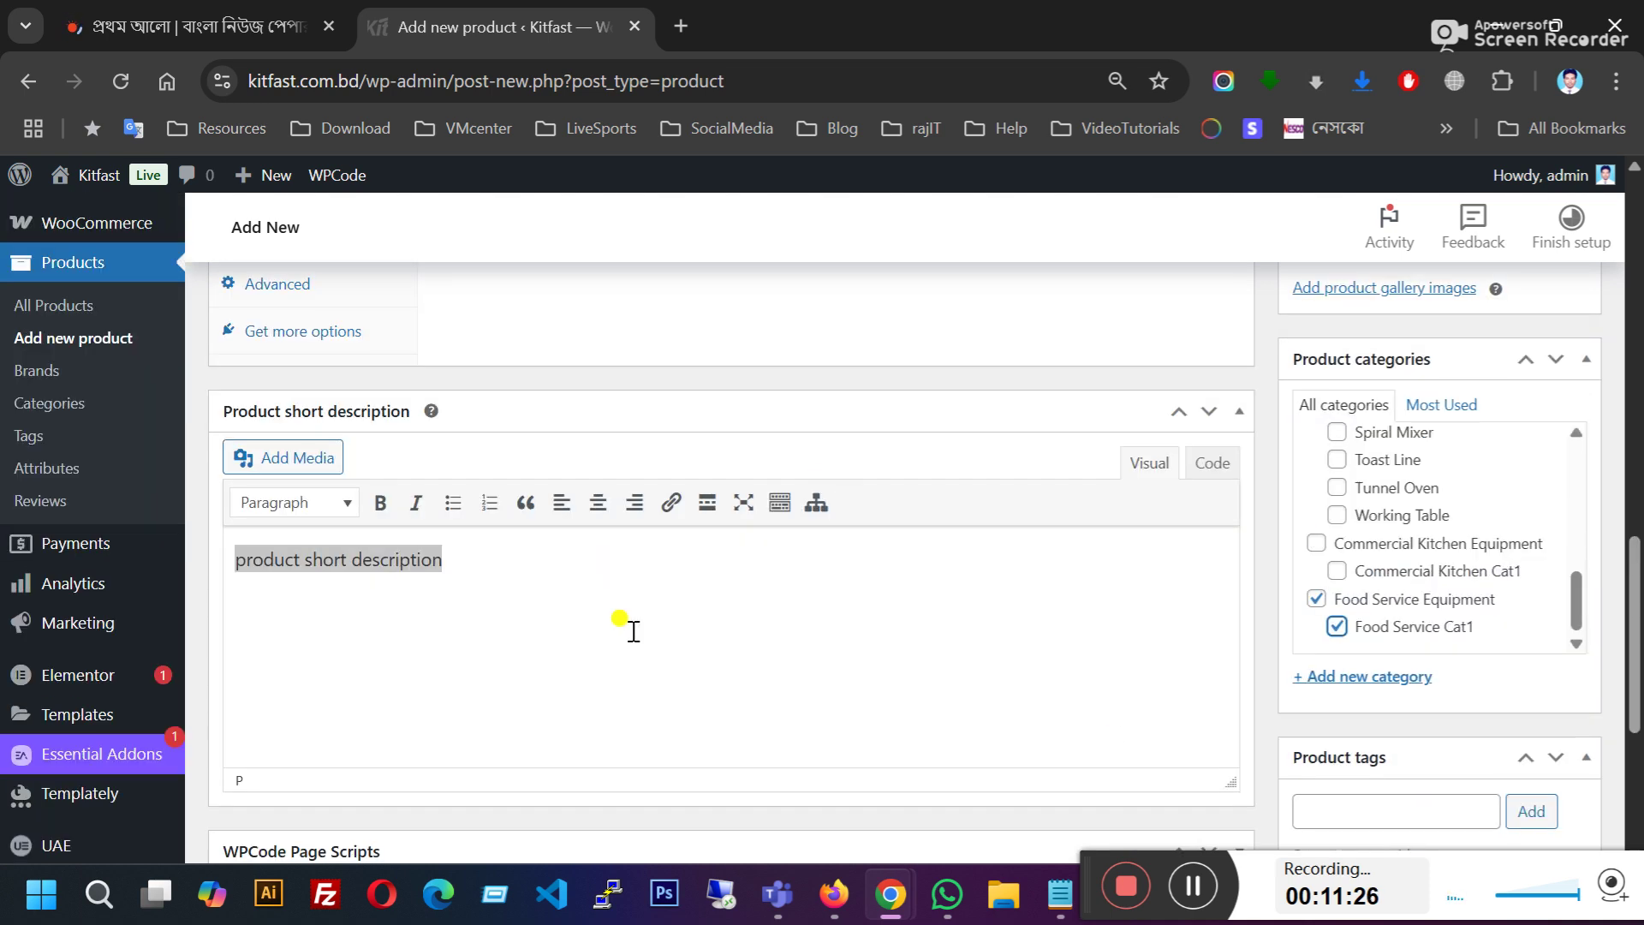
scroll(633, 626, down, 3)
scroll(940, 594, up, 15)
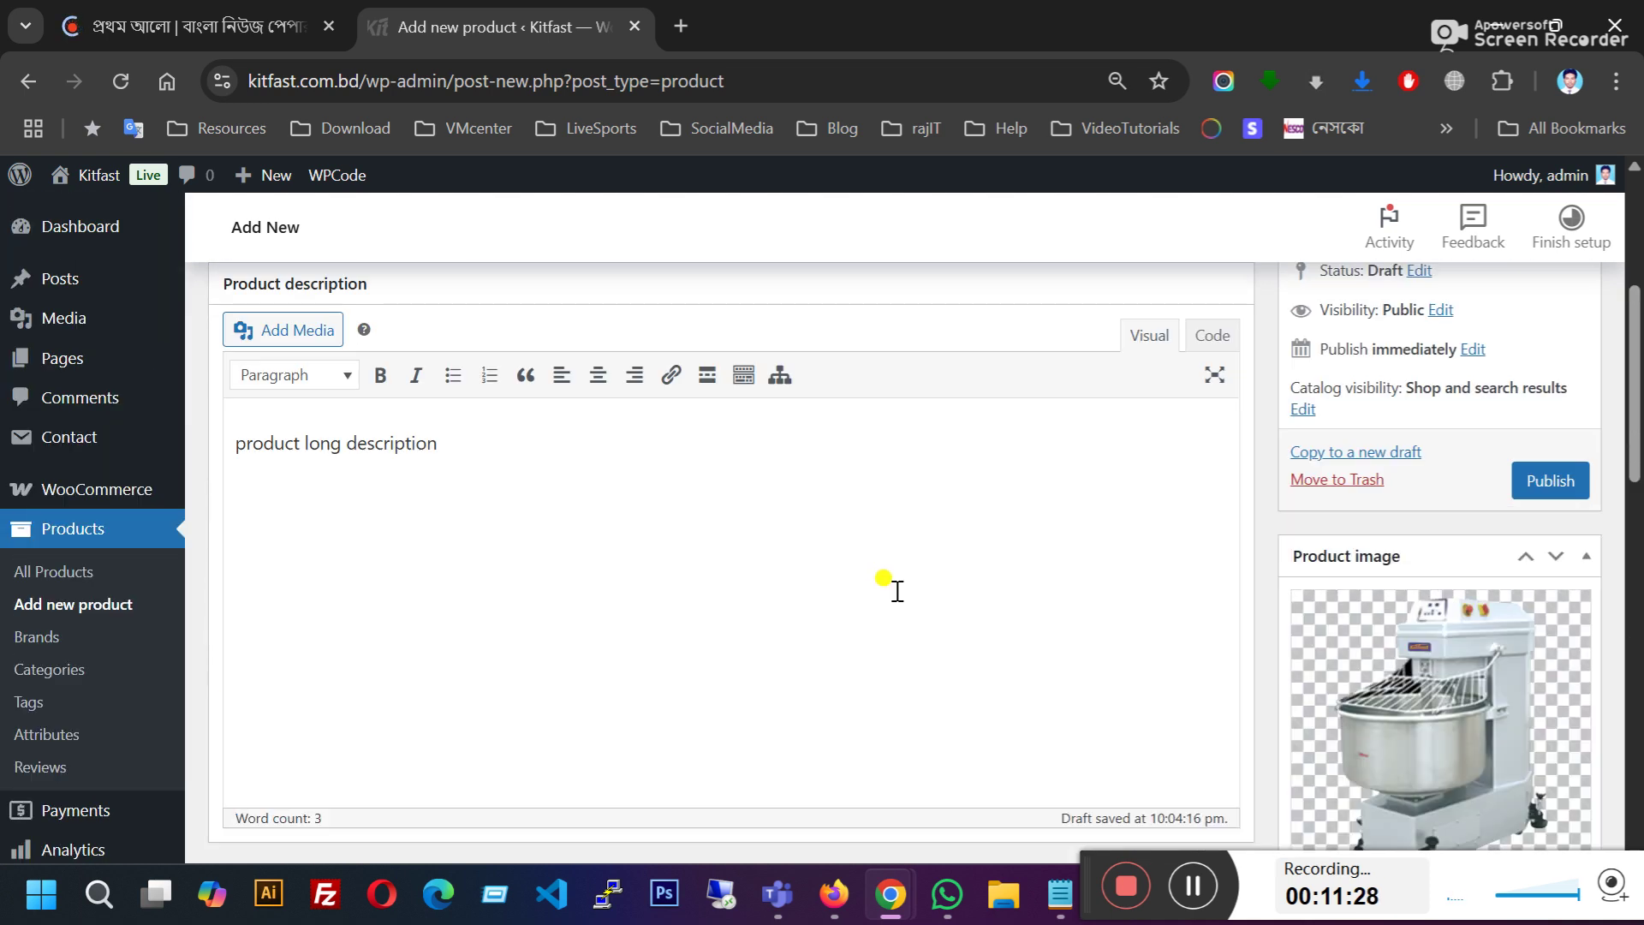
scroll(908, 582, up, 5)
scroll(1114, 591, down, 3)
Step: Publish the product, close the Prothom Alo tab, and right-click View Product for a new tab
click(1546, 606)
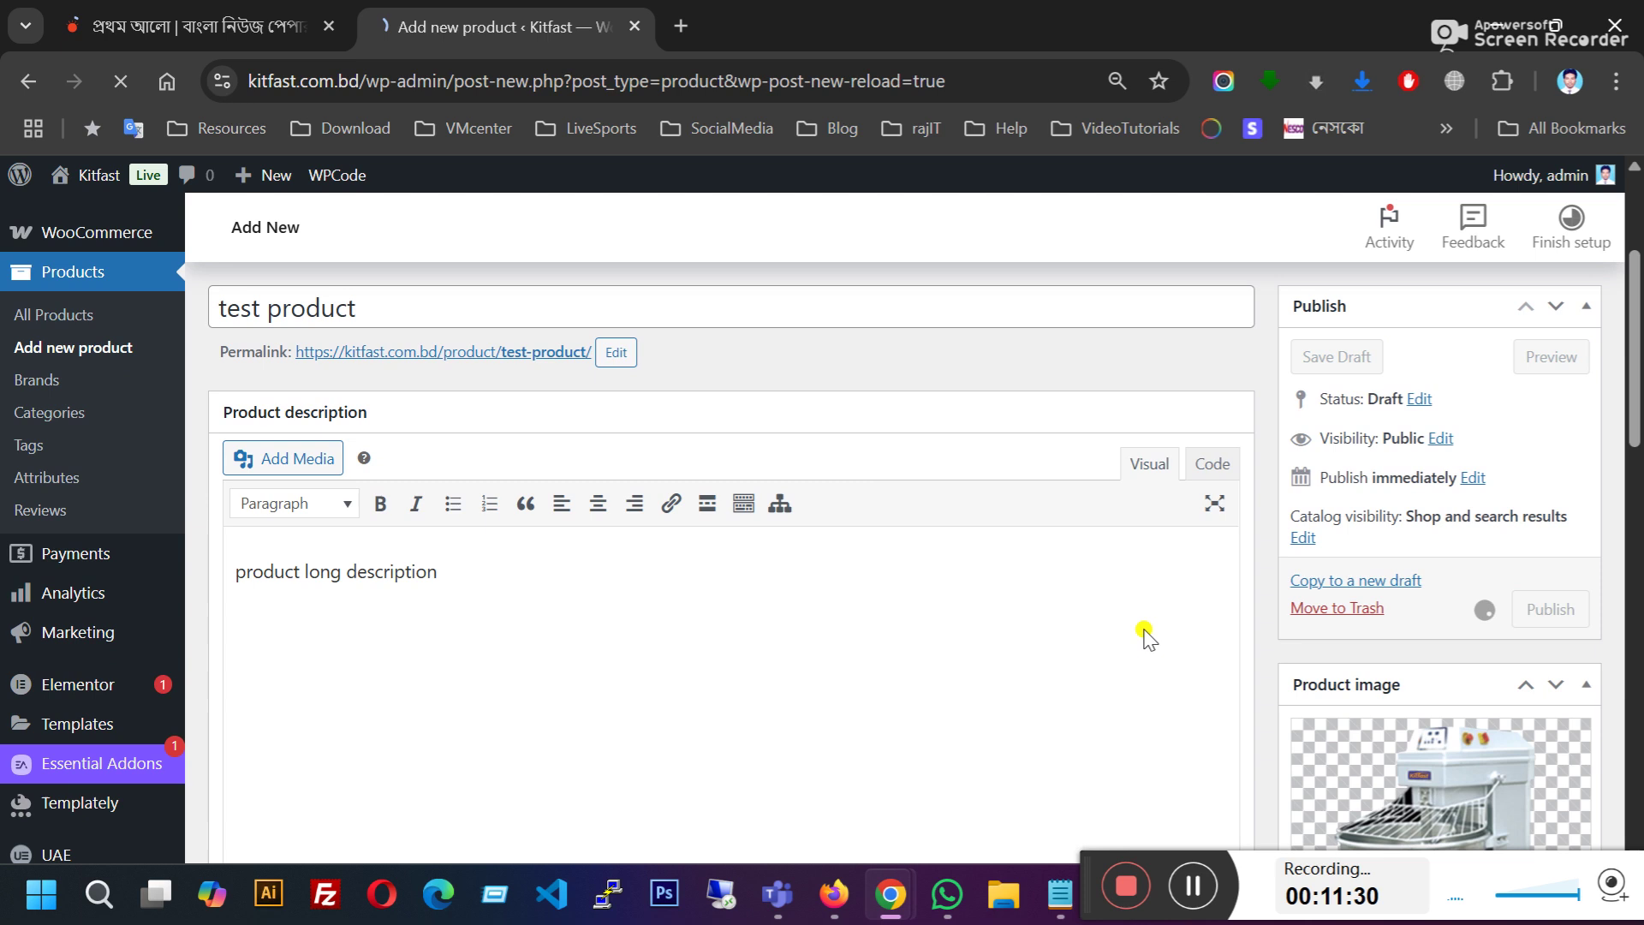
click(332, 27)
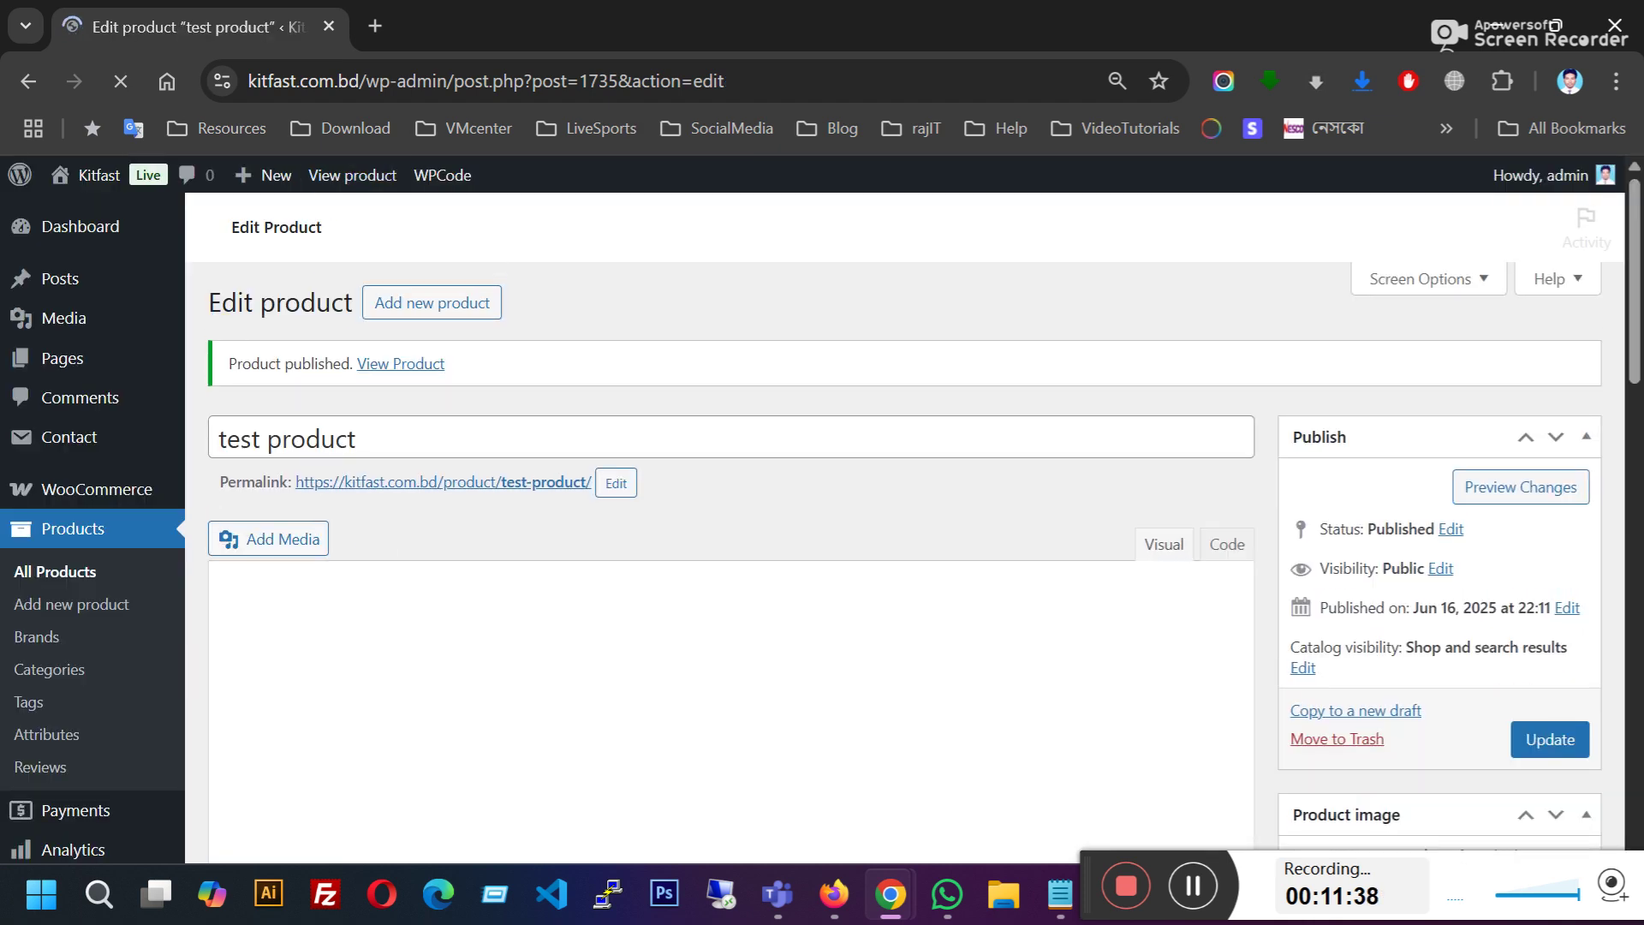
scroll(505, 475, down, 2)
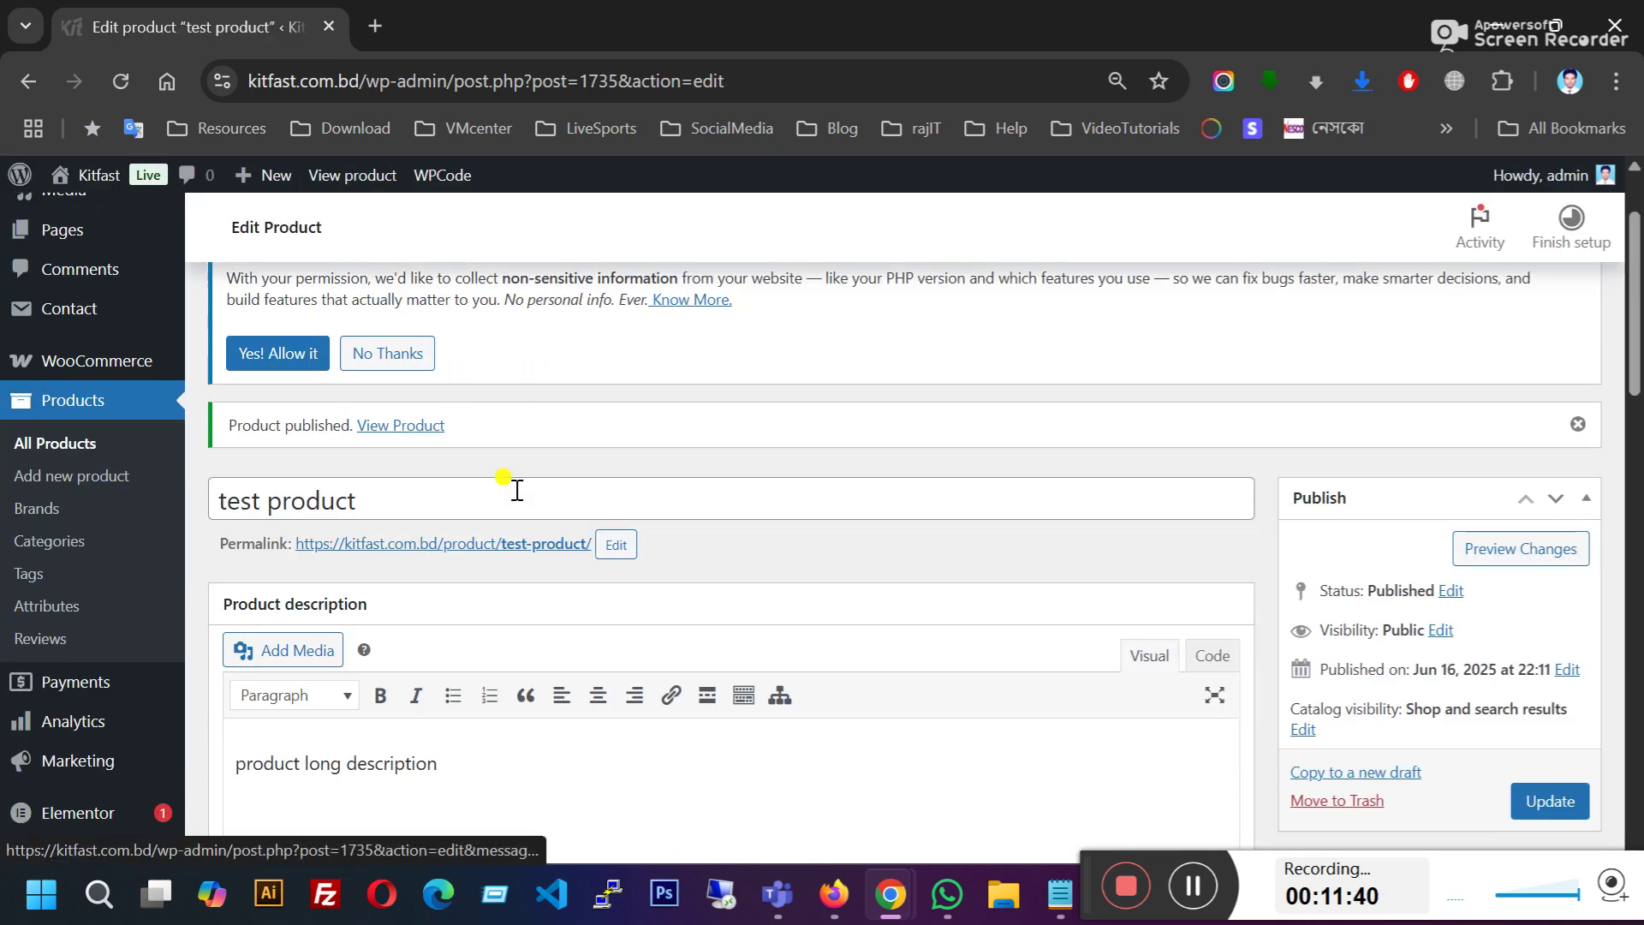
right_click(415, 432)
click(557, 461)
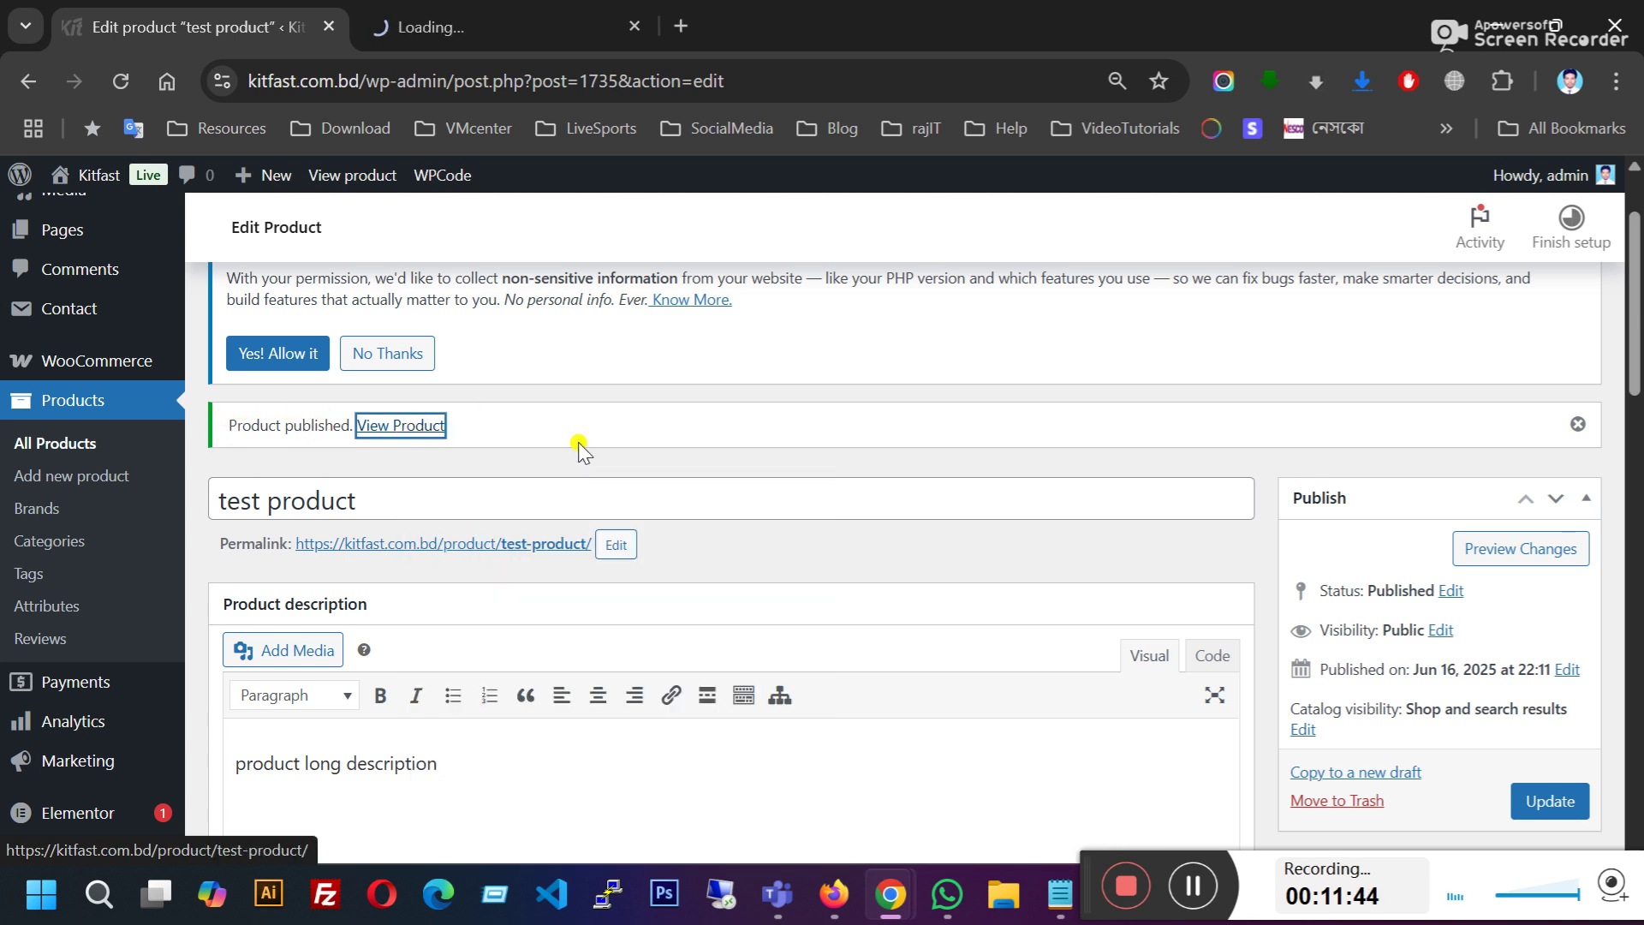
click(470, 17)
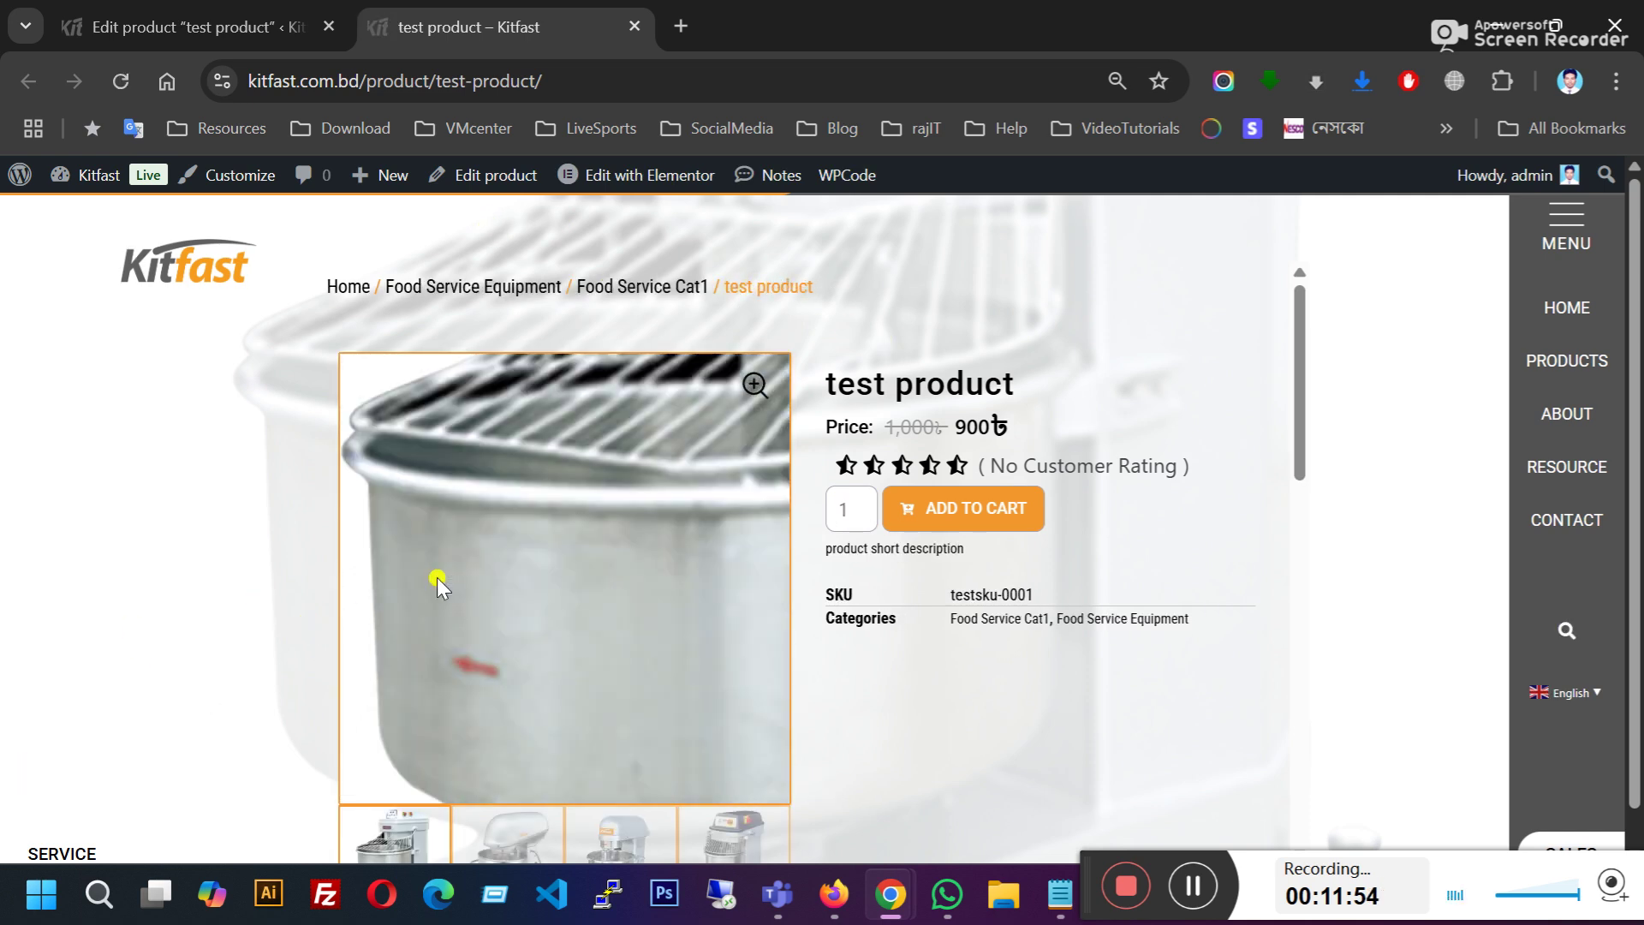
scroll(182, 536, down, 1)
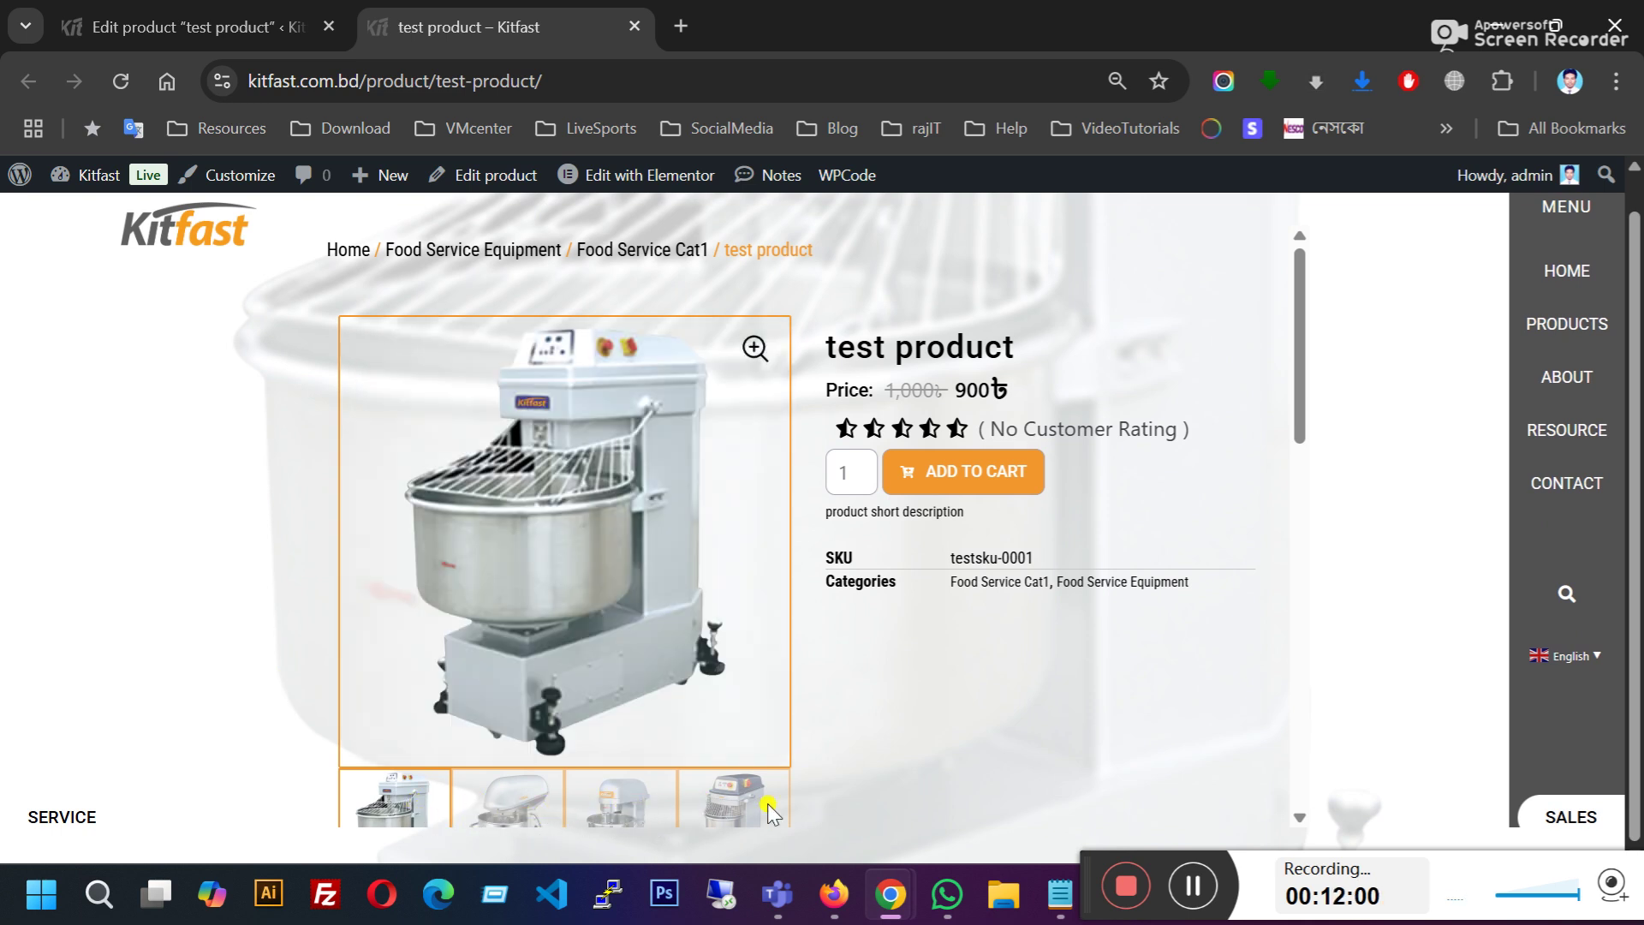
scroll(887, 669, down, 4)
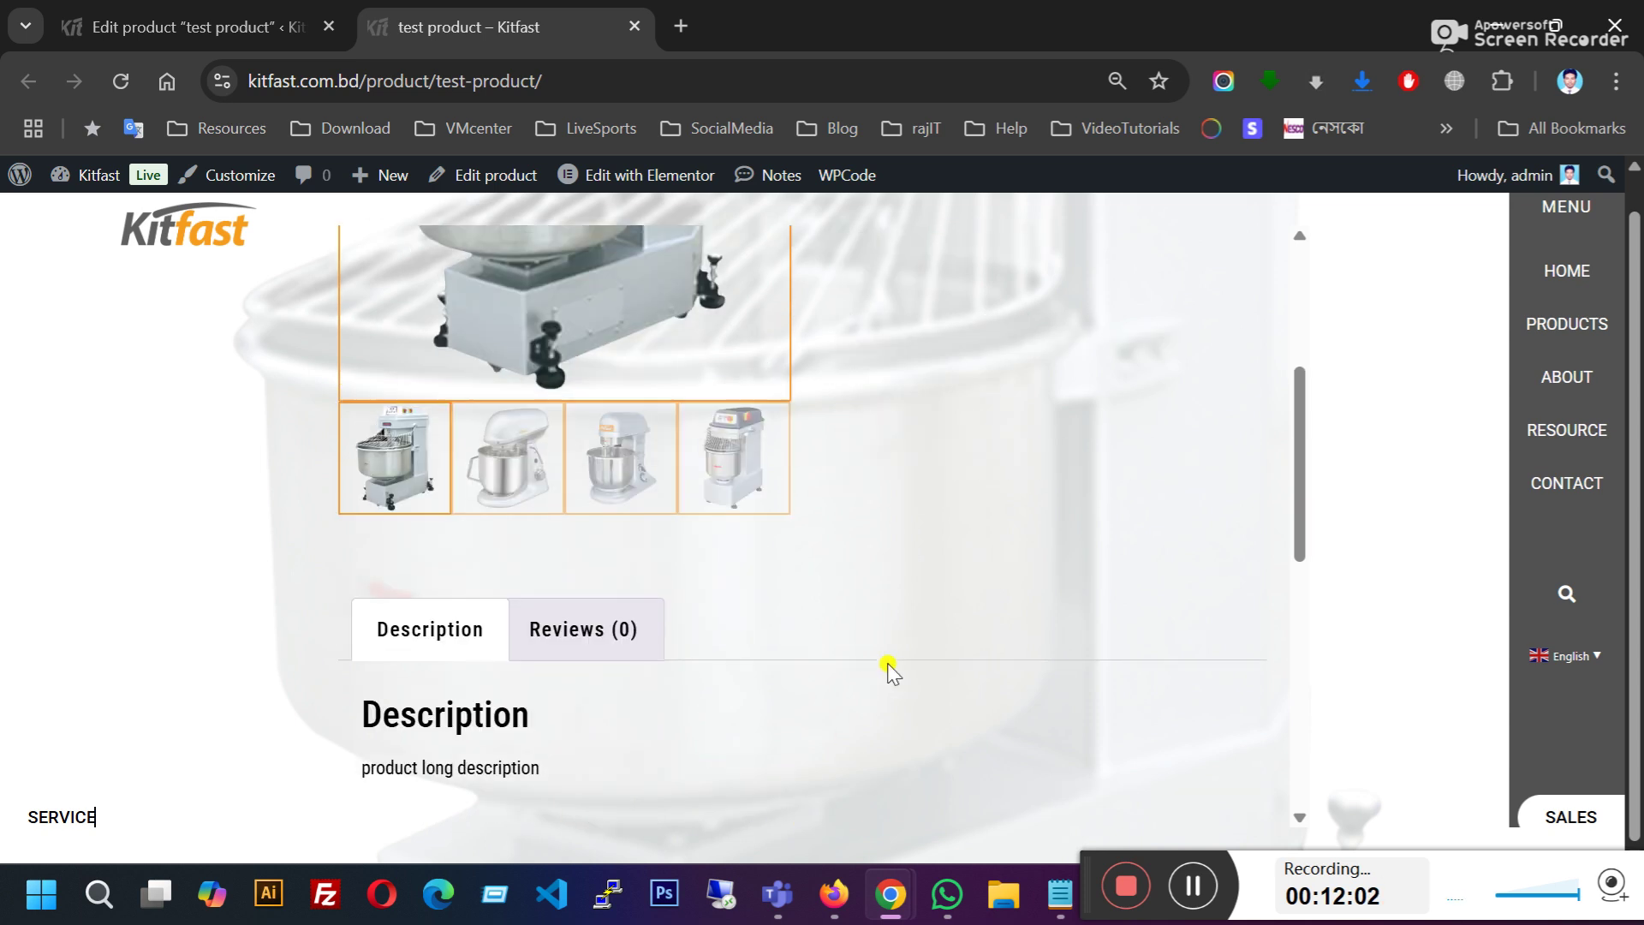
scroll(885, 668, up, 1)
click(499, 589)
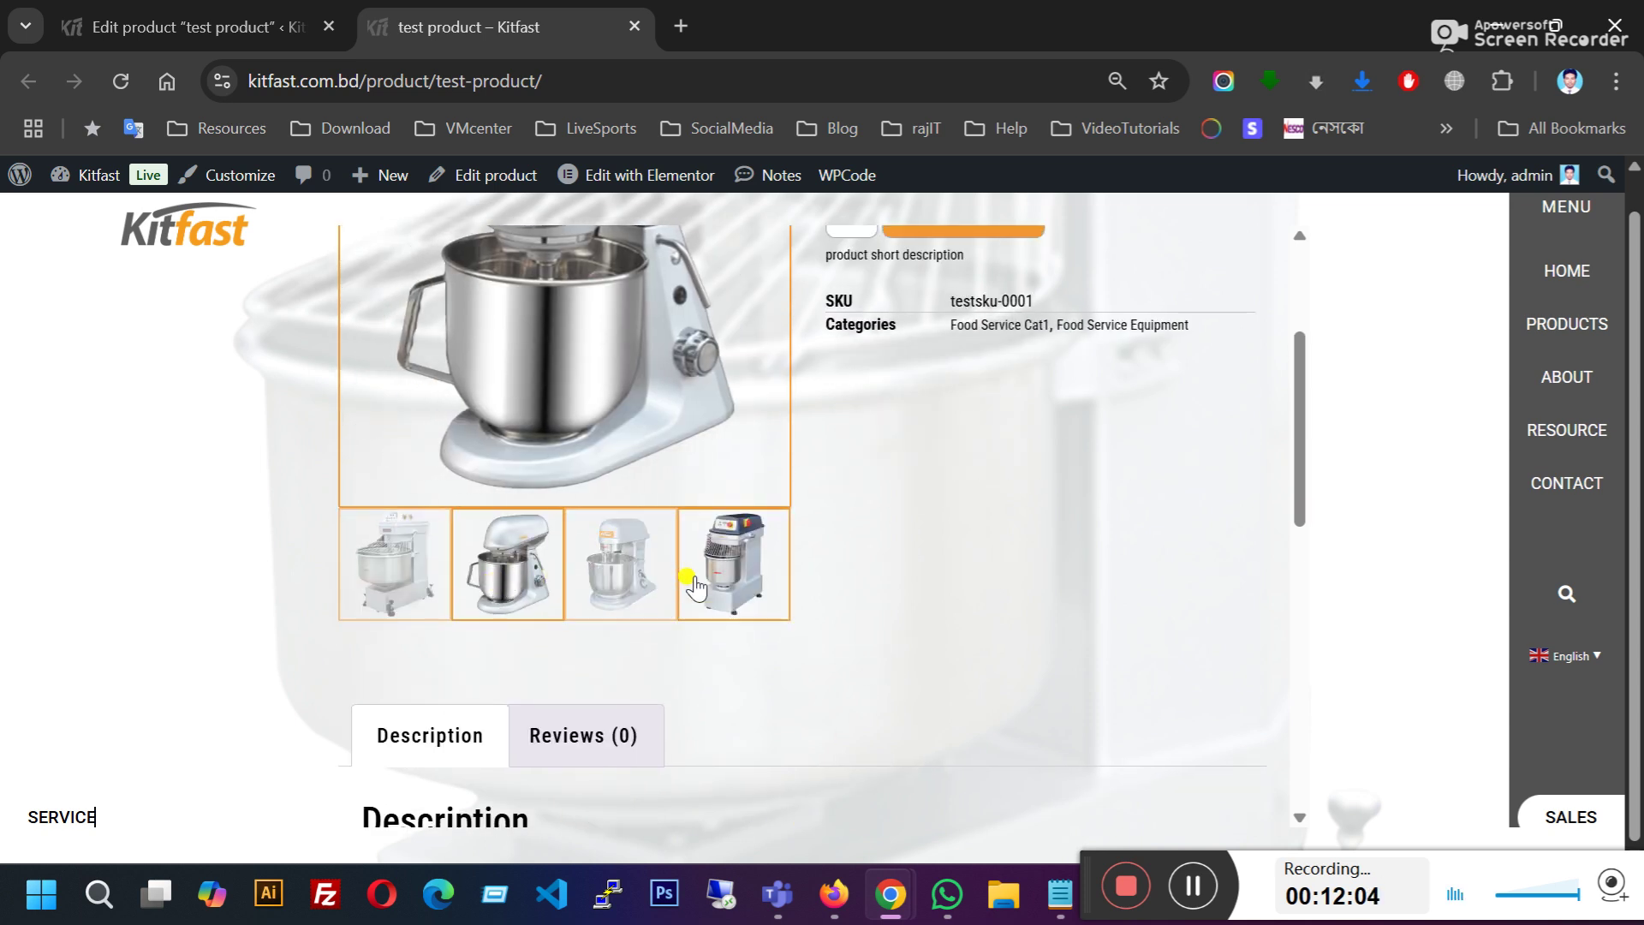
click(467, 576)
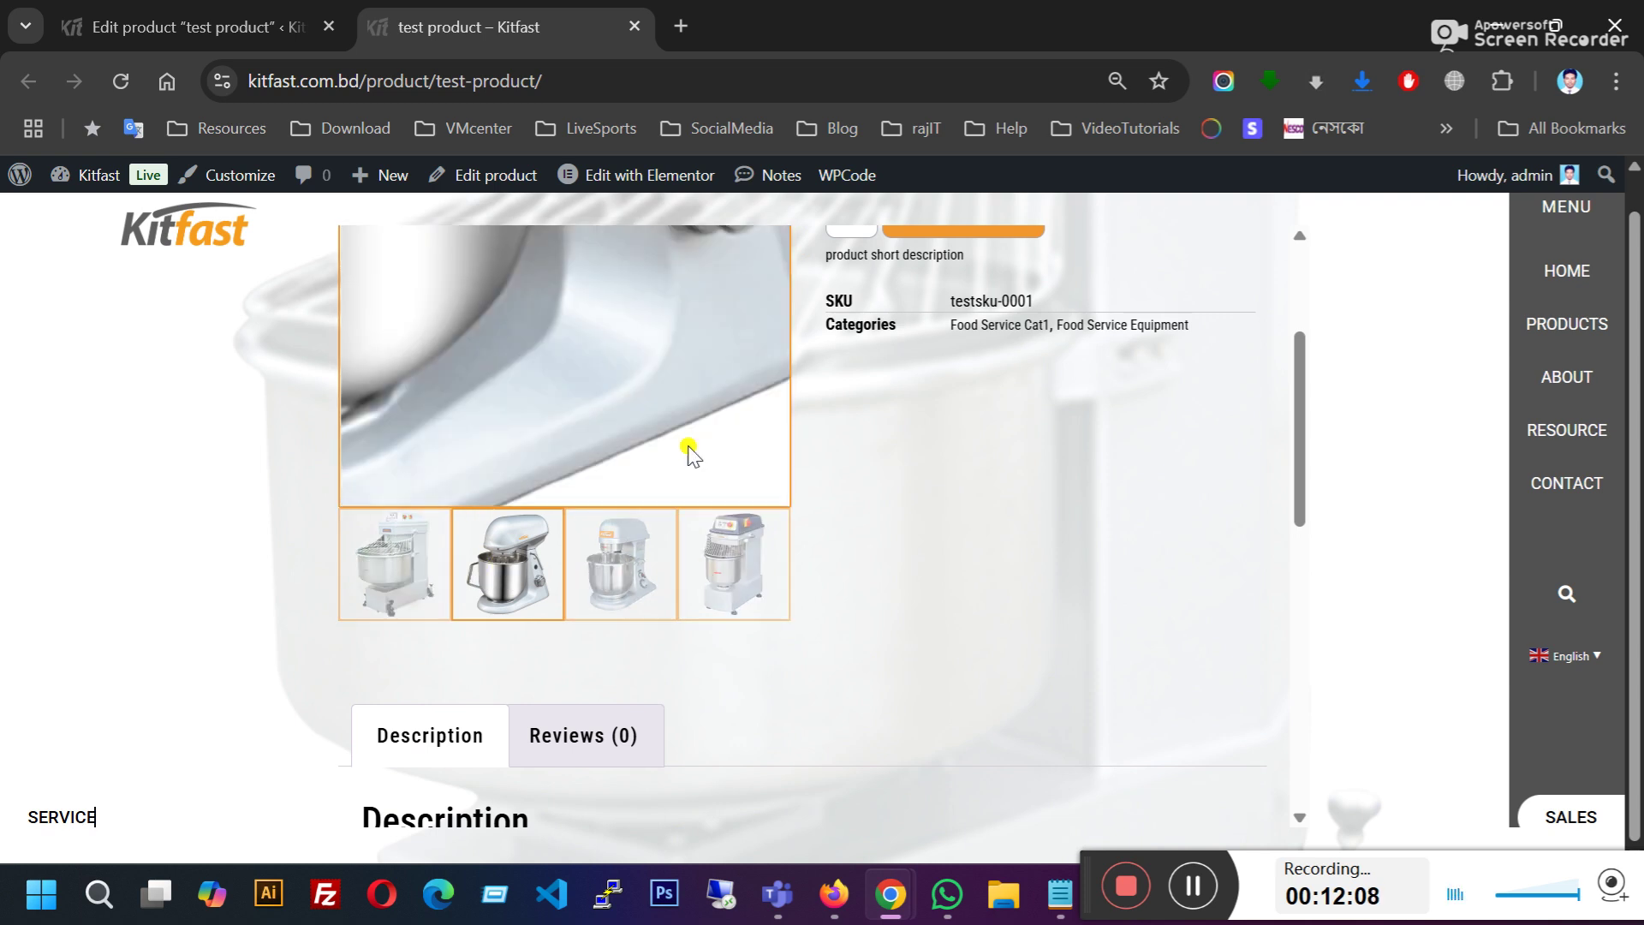
Step: Check the live page's product title and its 1,000 regular and 900 sale prices
click(205, 10)
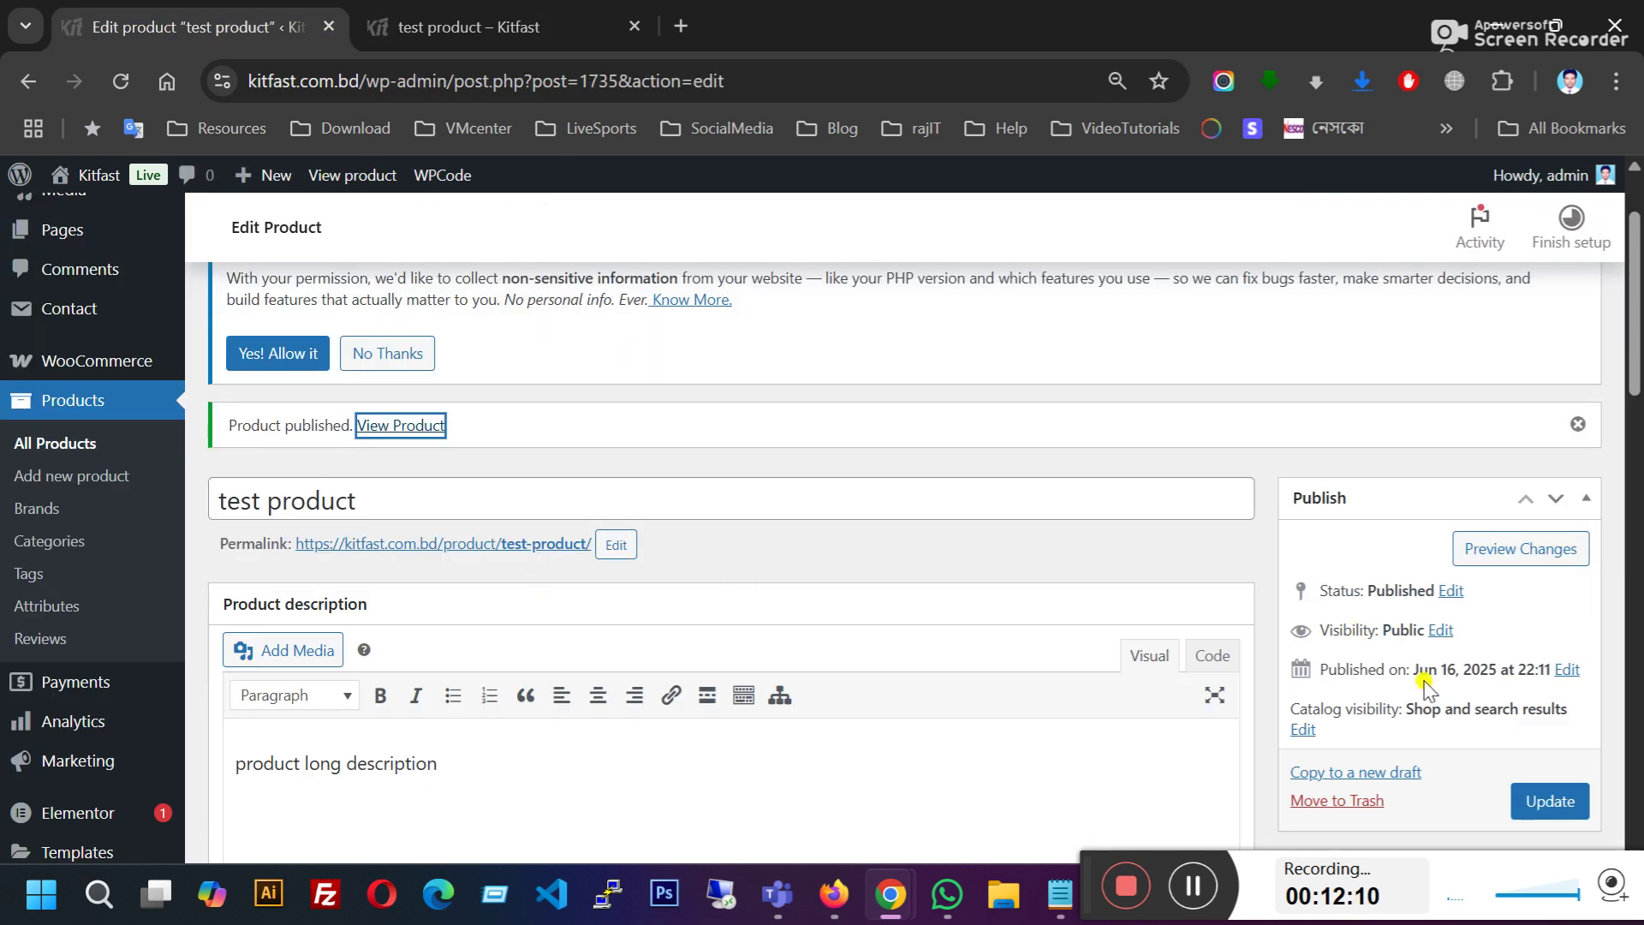
scroll(1395, 543, down, 5)
scroll(1392, 587, up, 2)
scroll(1394, 587, down, 4)
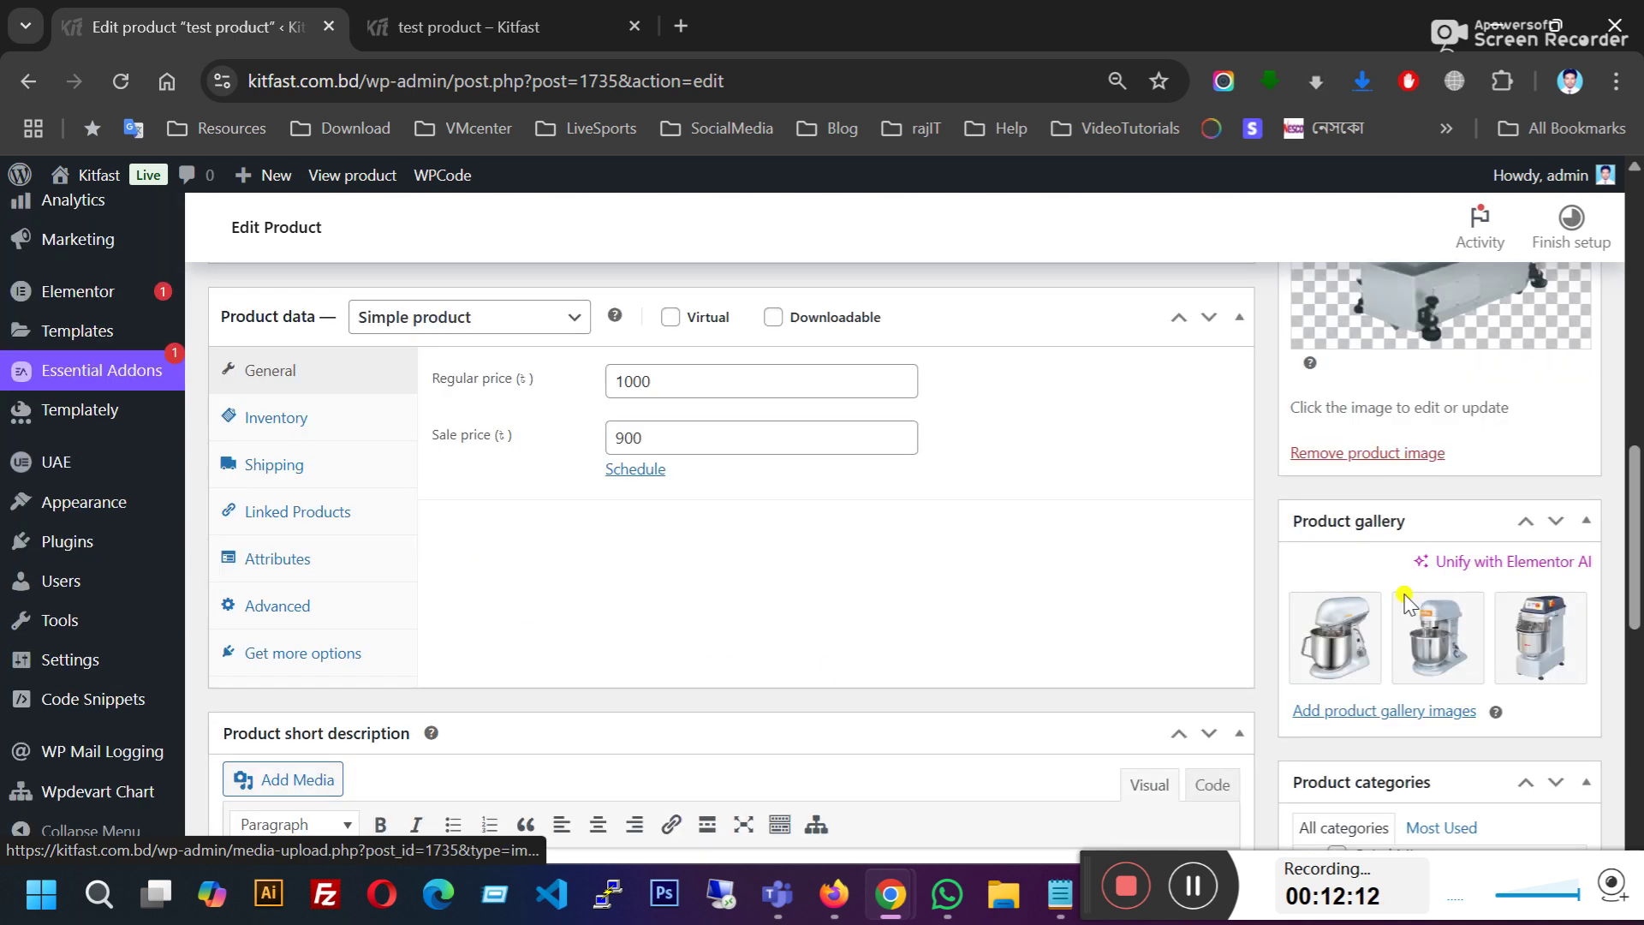
click(514, 24)
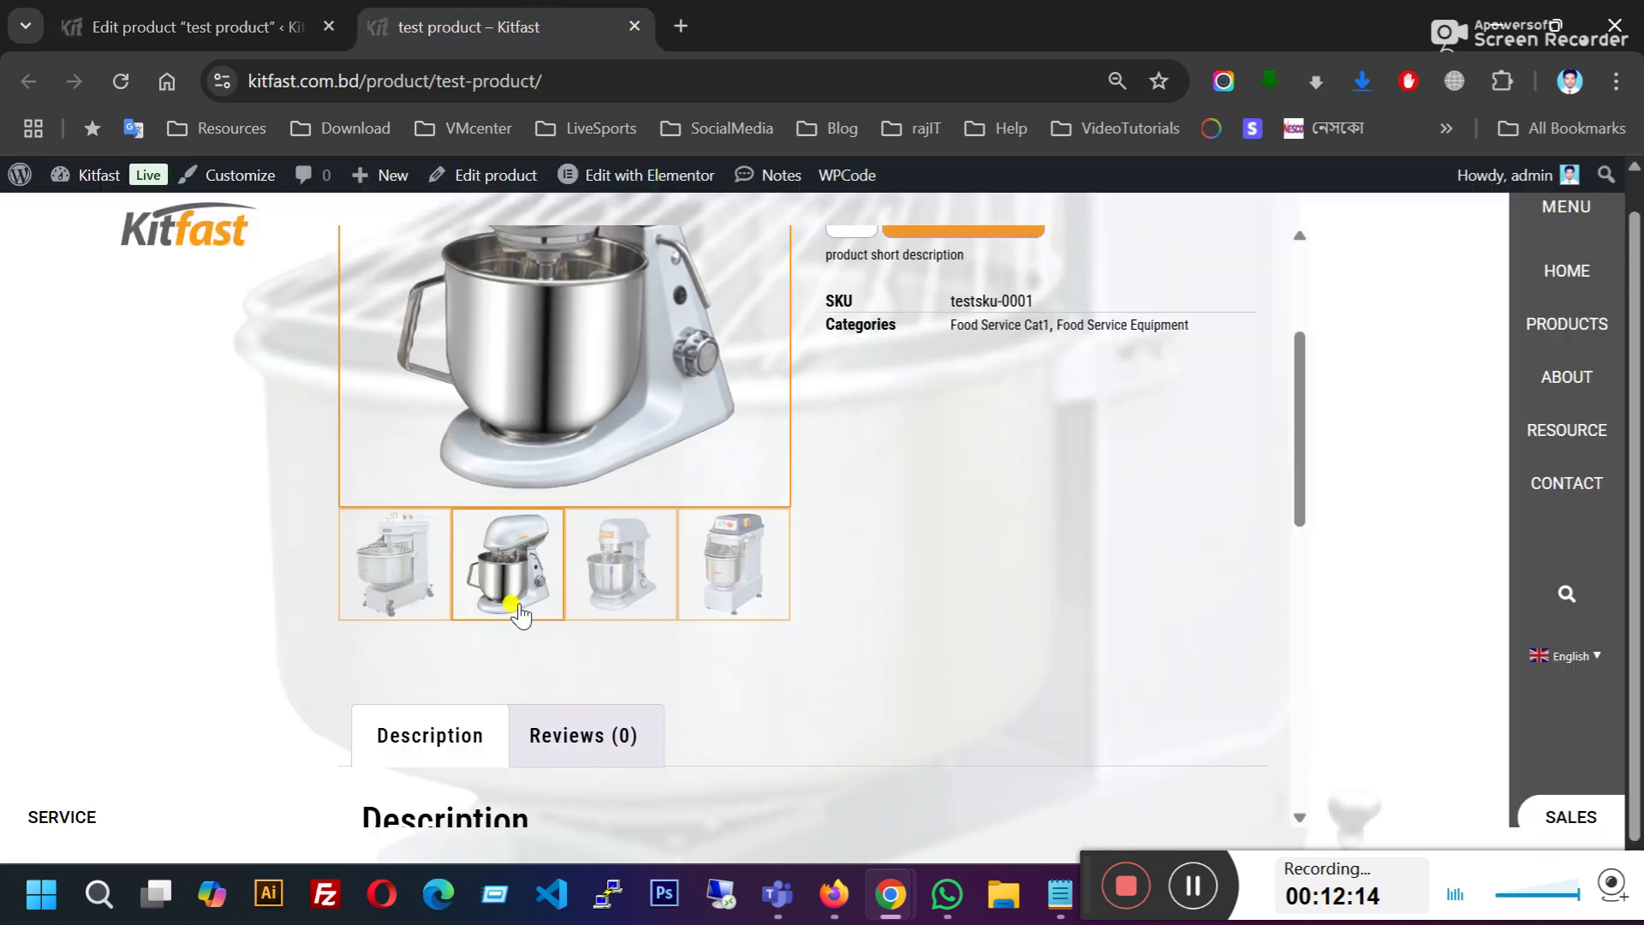
scroll(1000, 594, up, 3)
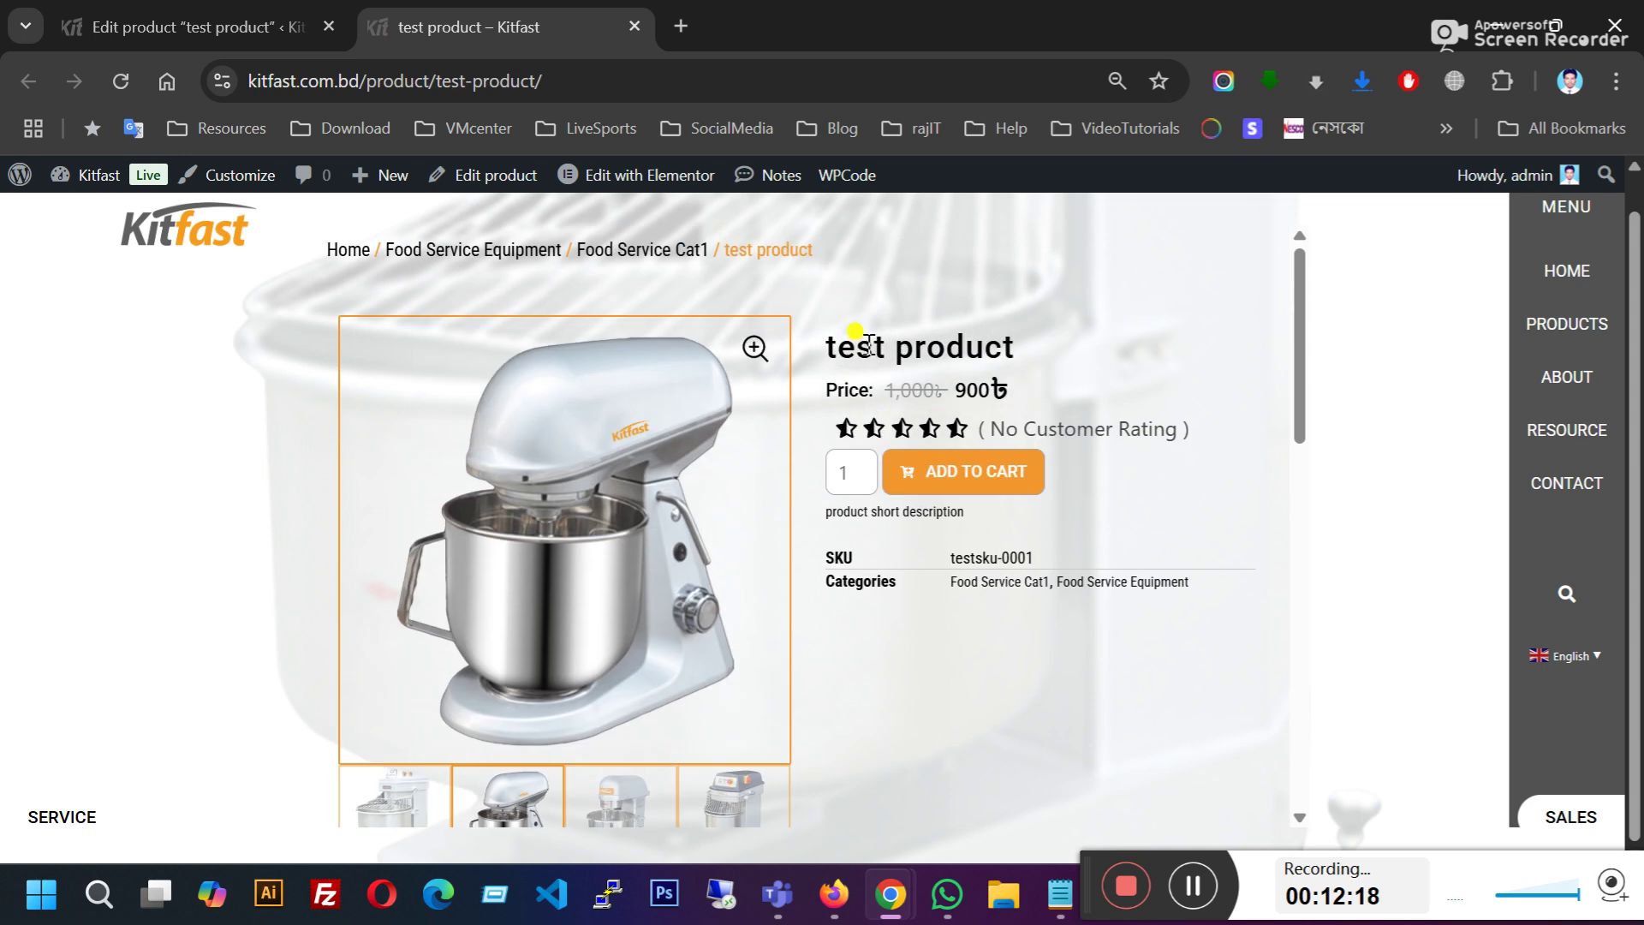
drag(829, 344, 1034, 345)
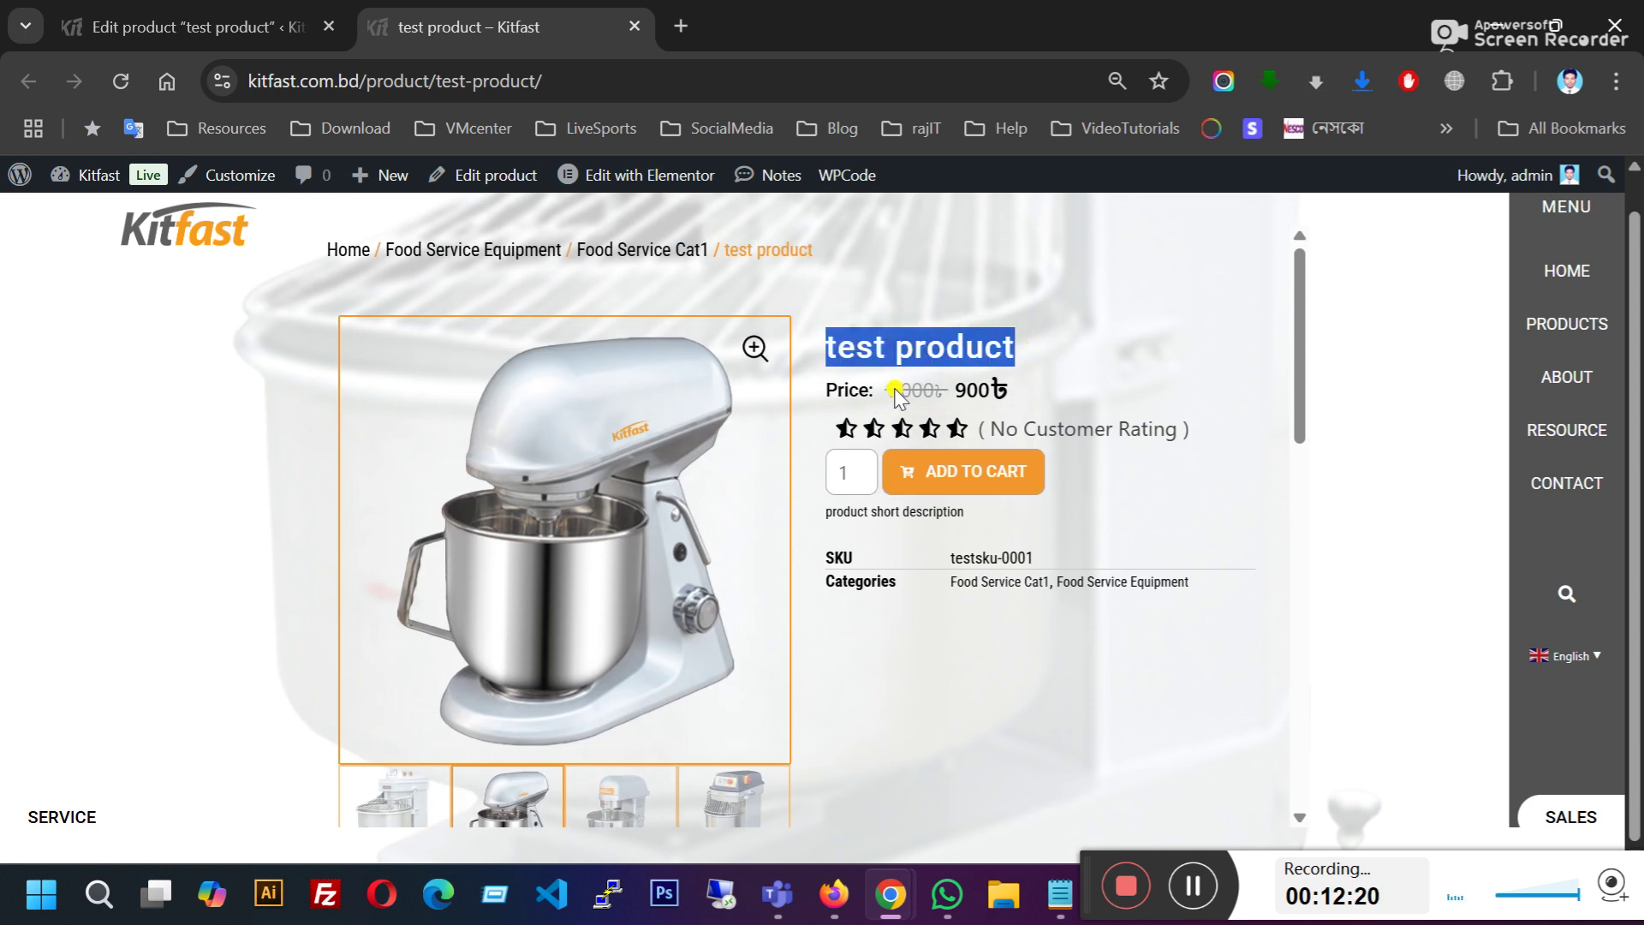
drag(886, 388, 1013, 394)
drag(889, 390, 1015, 390)
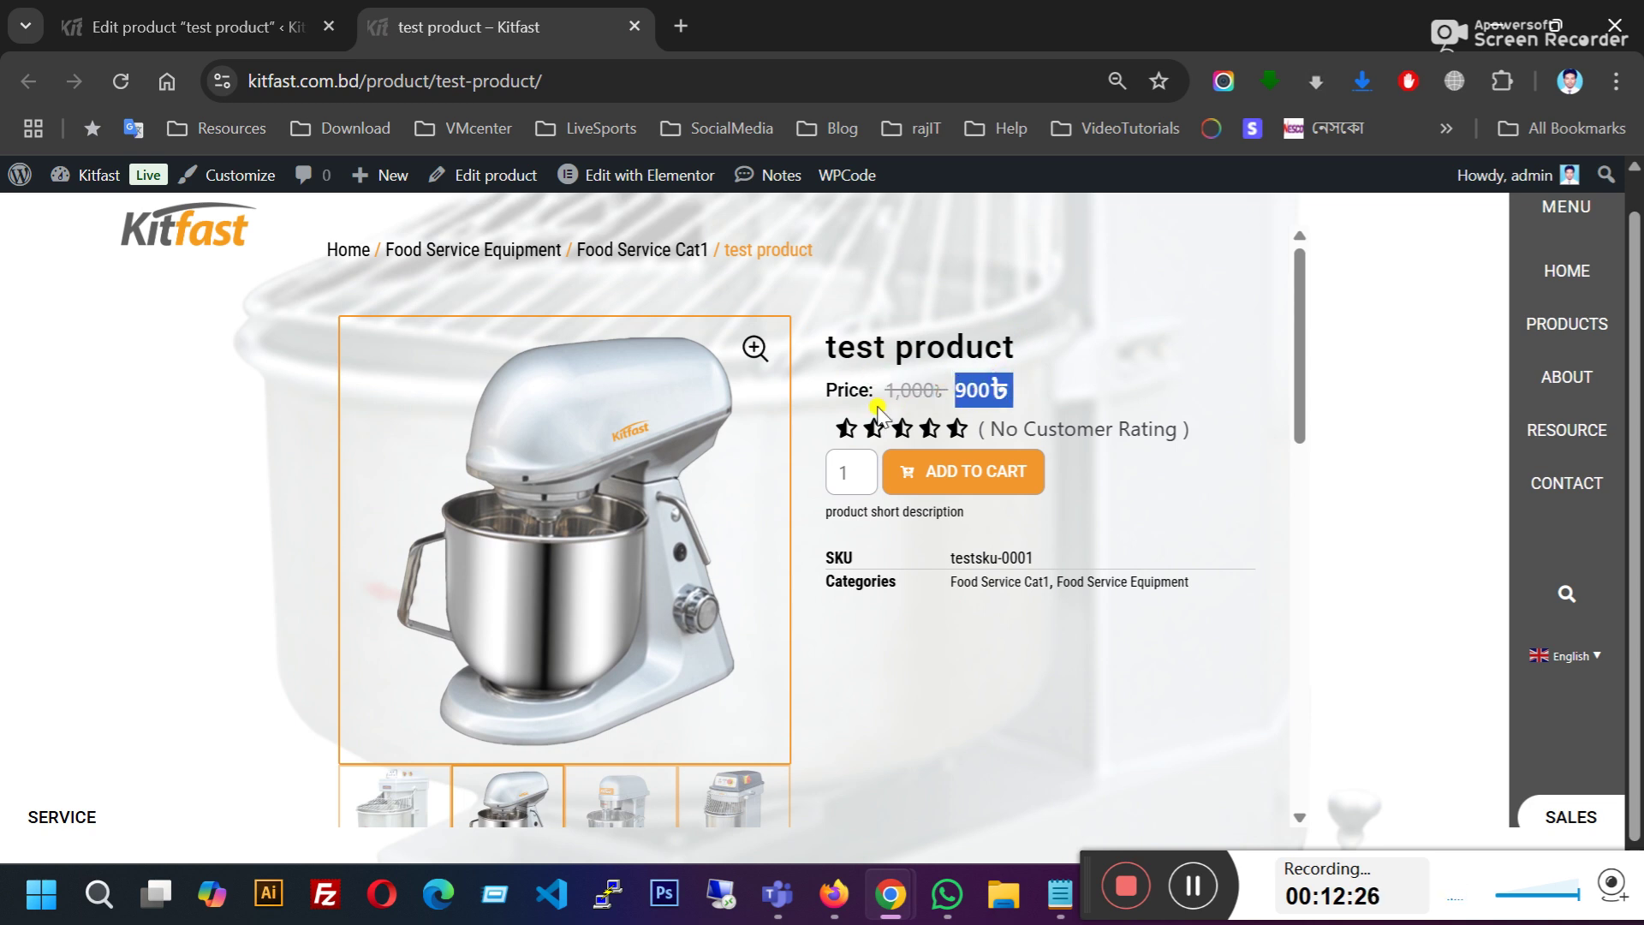
drag(889, 390, 1004, 389)
click(1002, 390)
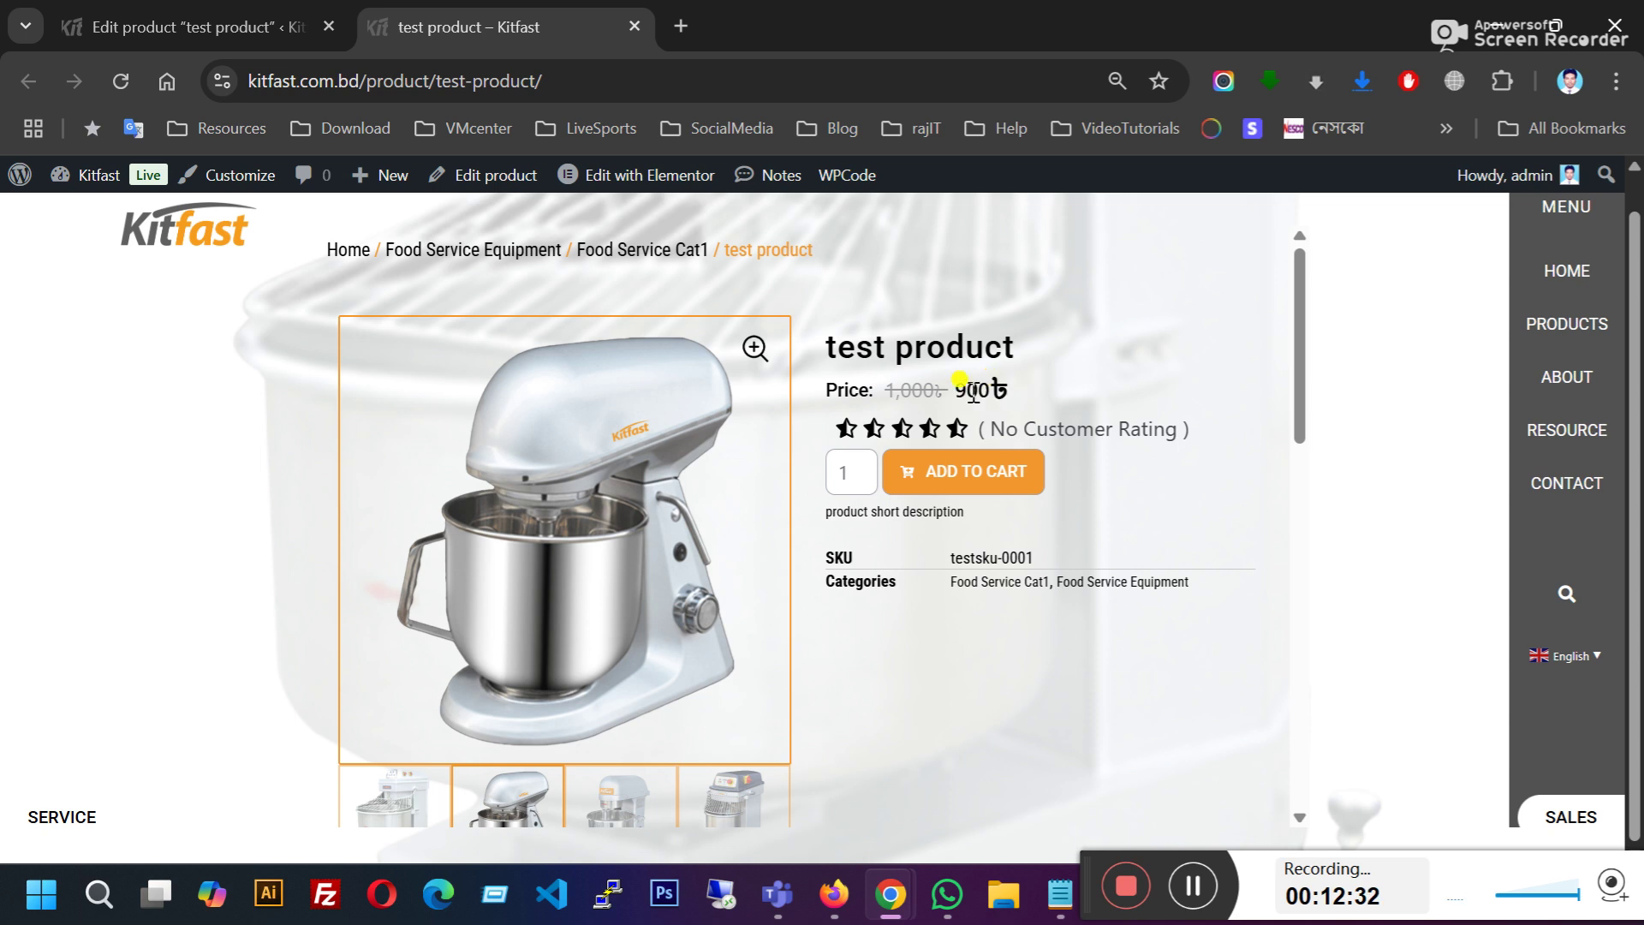
Step: Compare the editor's Regular and Sale price fields against the live page
key(ctrl+Page_Up)
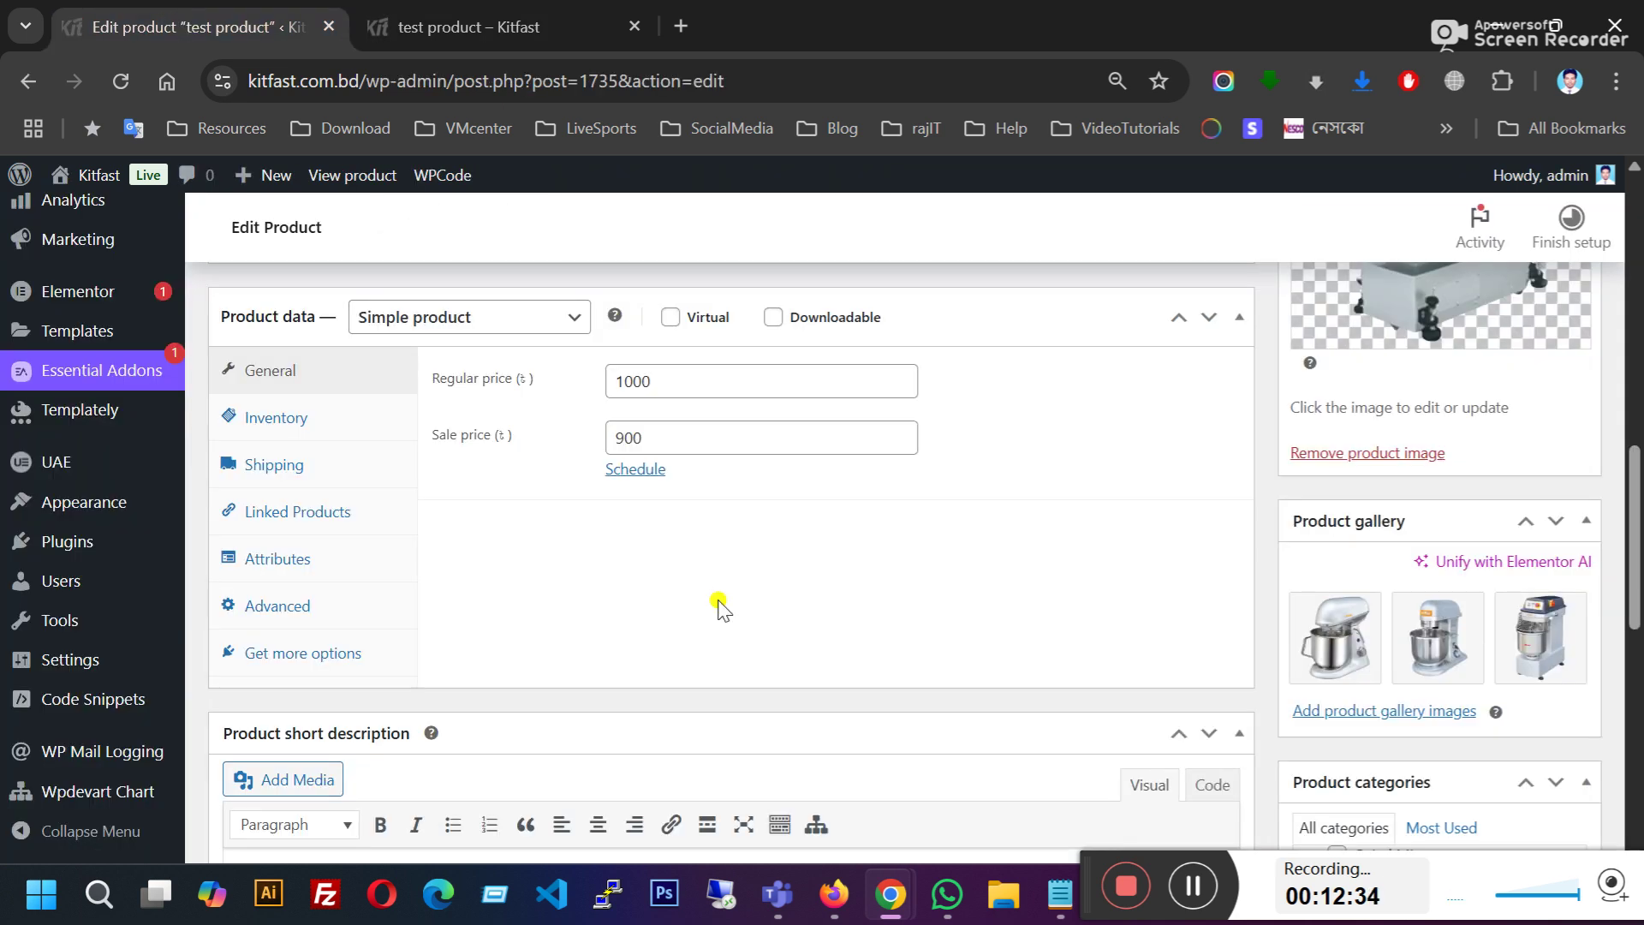
scroll(691, 601, down, 4)
scroll(639, 591, up, 4)
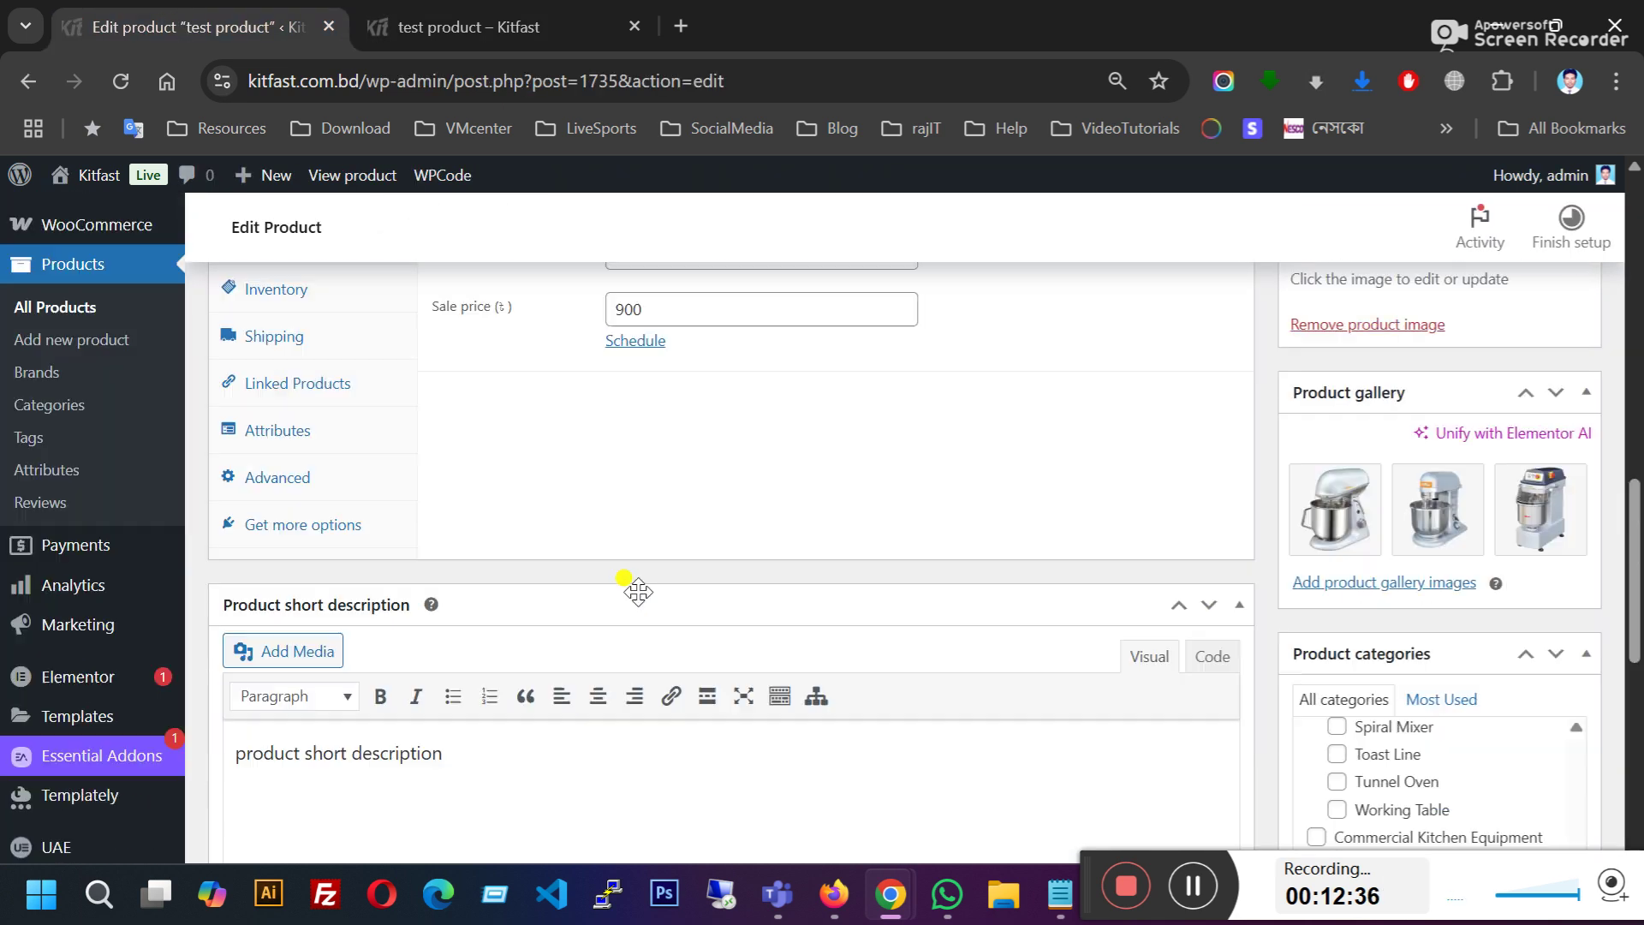
click(642, 396)
click(668, 434)
click(492, 24)
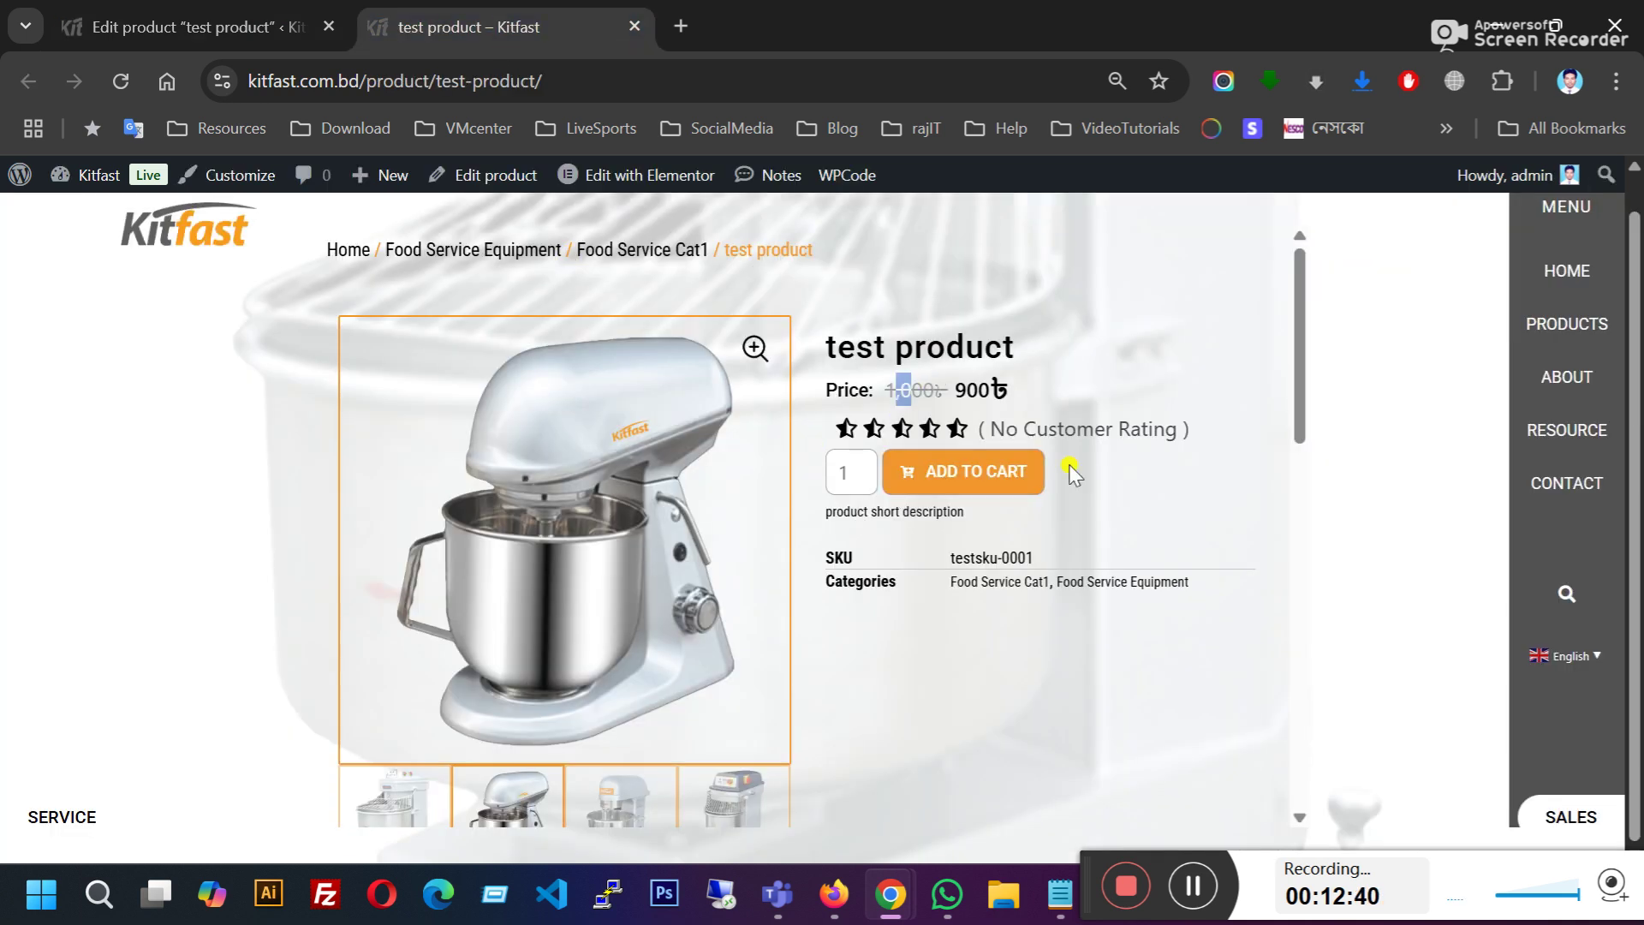
click(924, 638)
Step: Verify SKU testsku-0001 and the short description on the live product page
scroll(885, 576, down, 2)
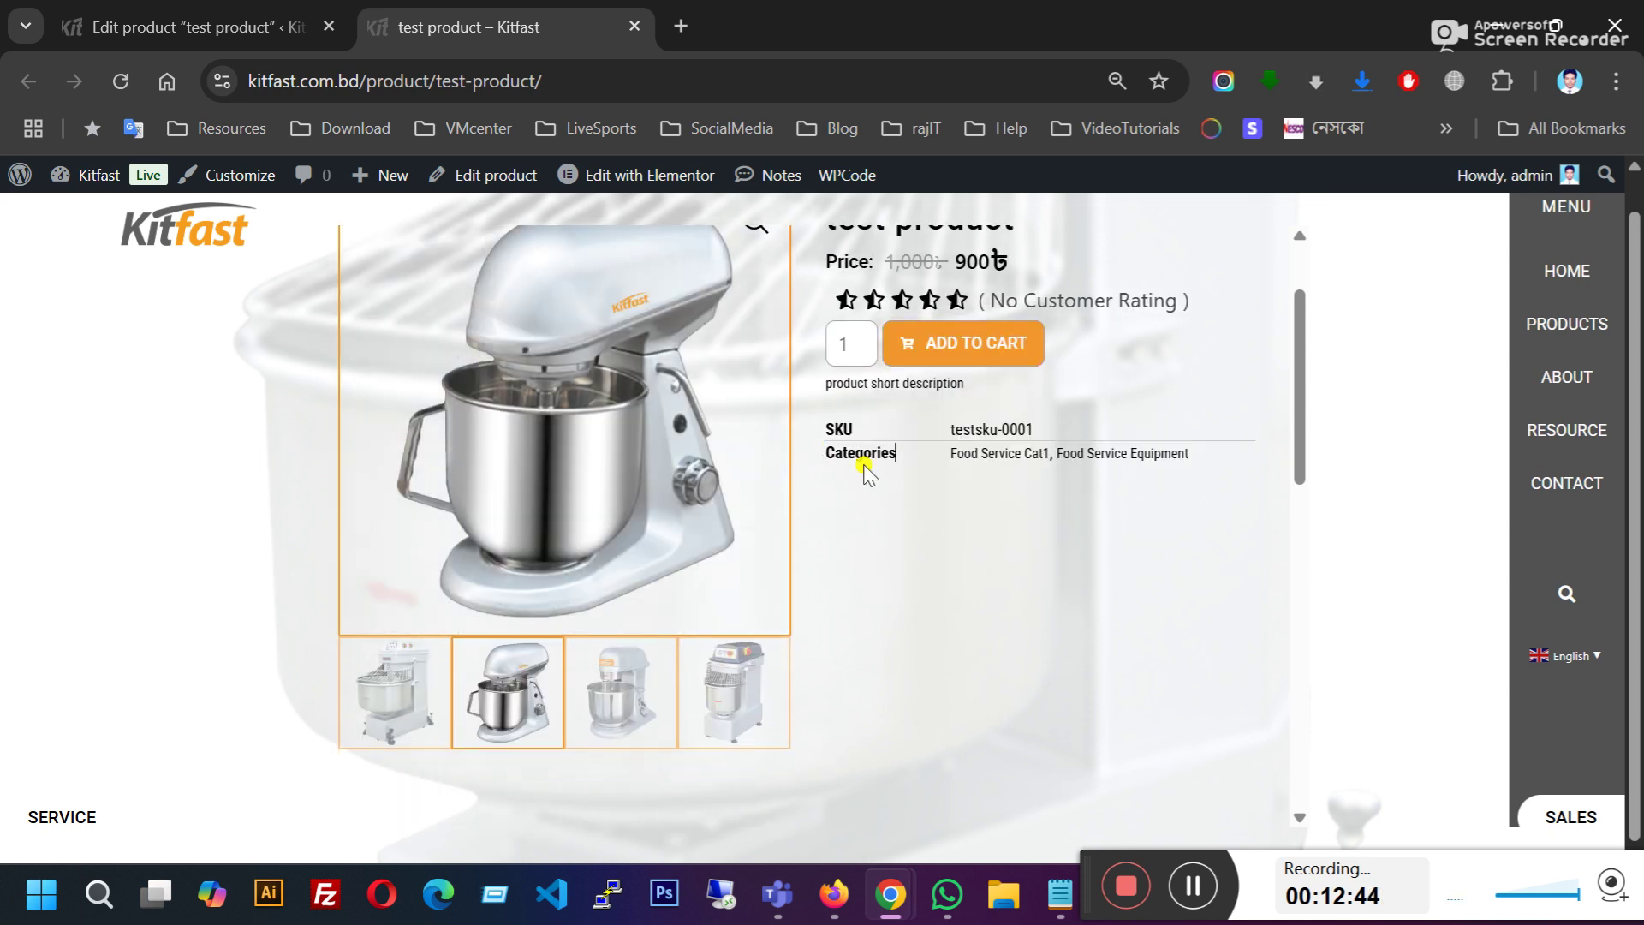
drag(827, 430, 862, 438)
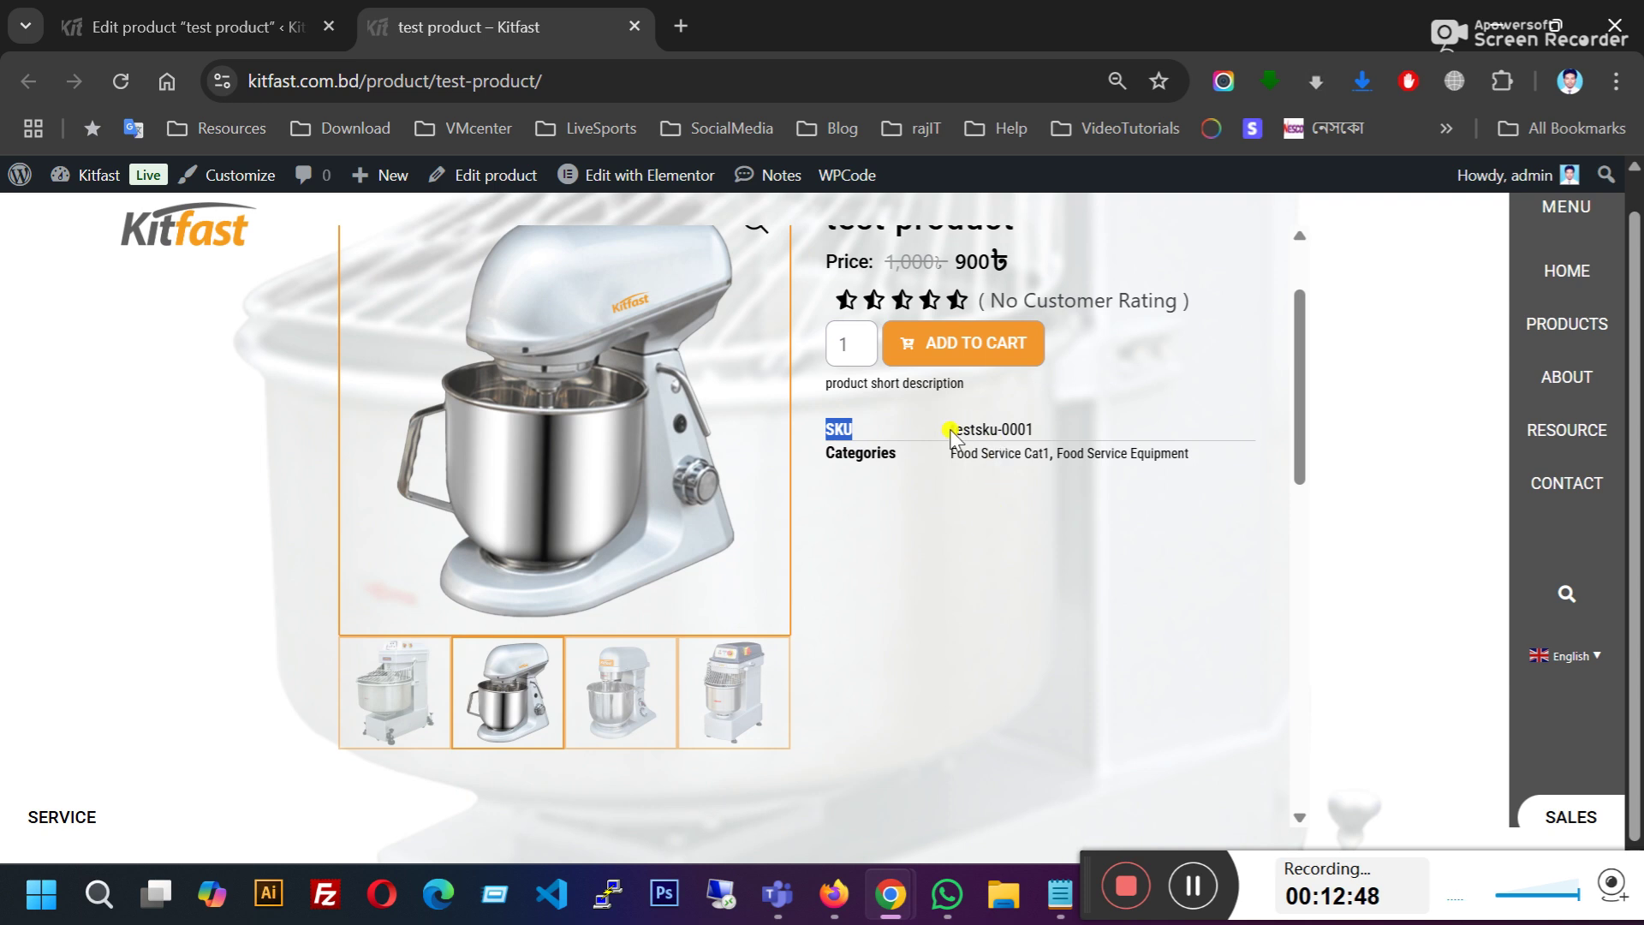
click(1016, 429)
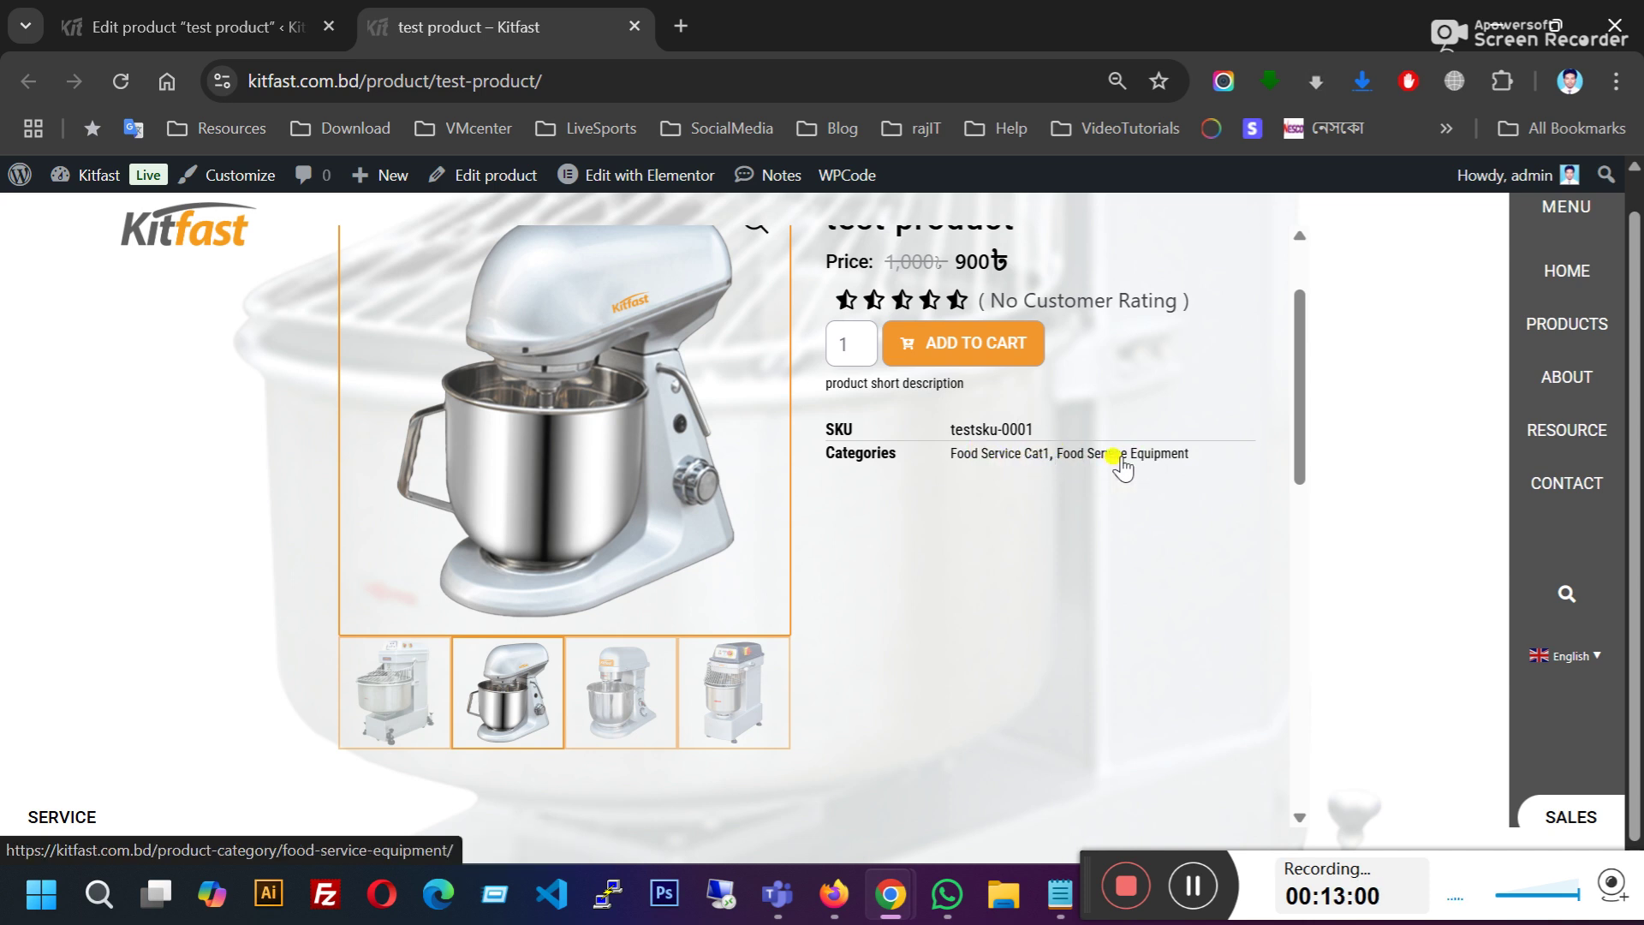
scroll(1015, 466, down, 6)
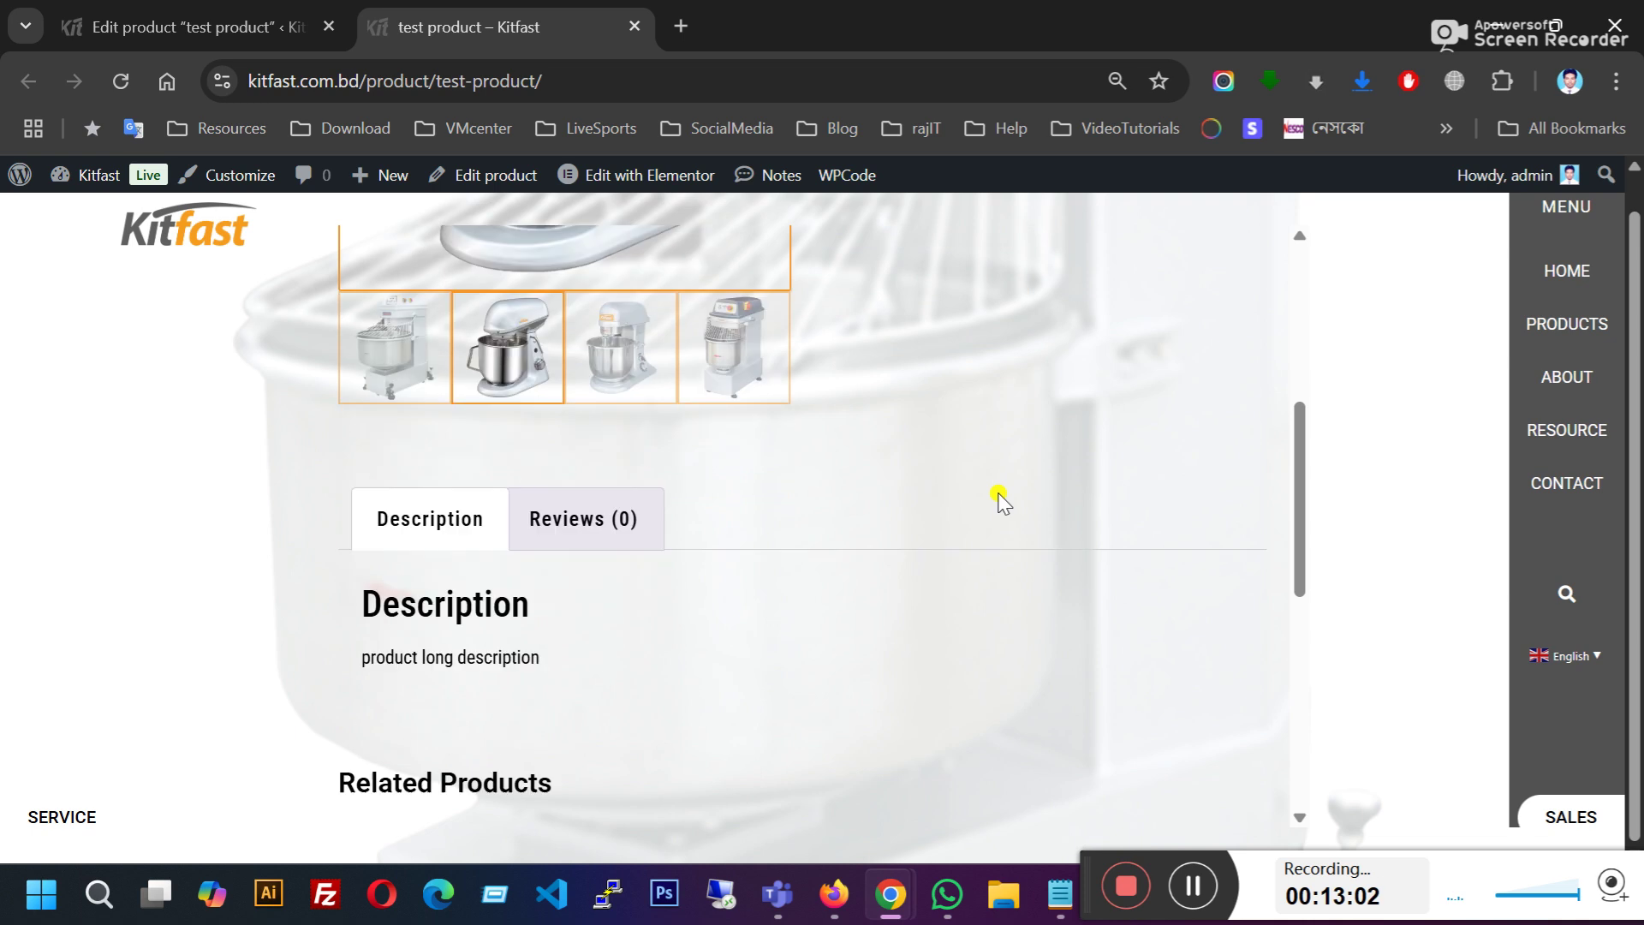
scroll(999, 502, up, 6)
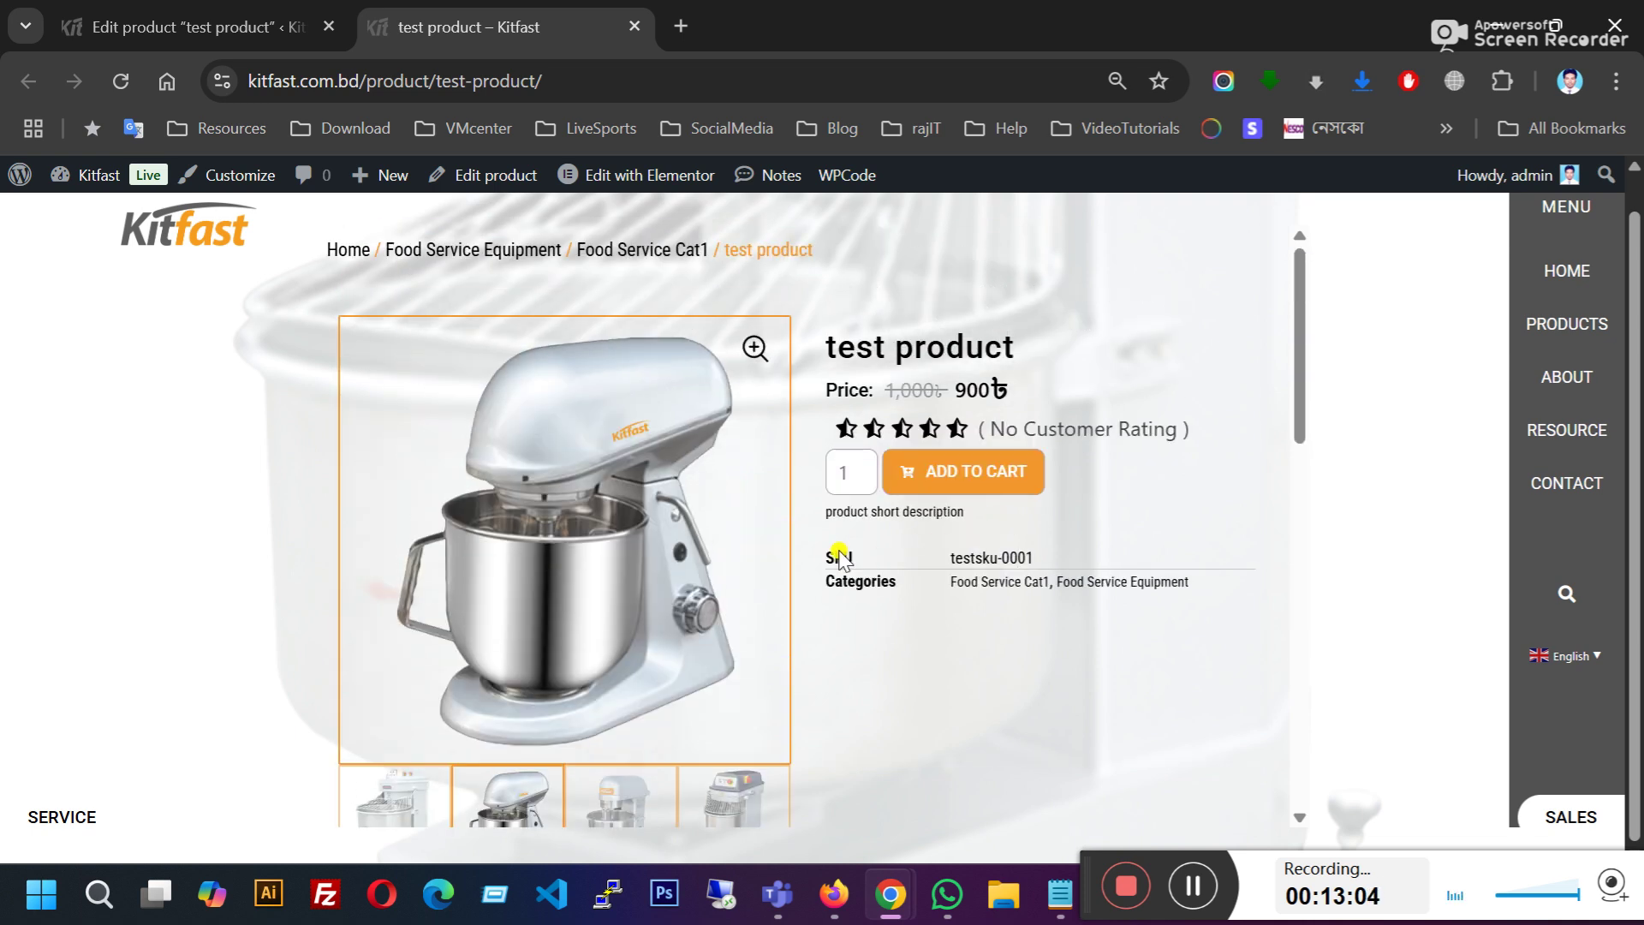
drag(822, 507, 978, 516)
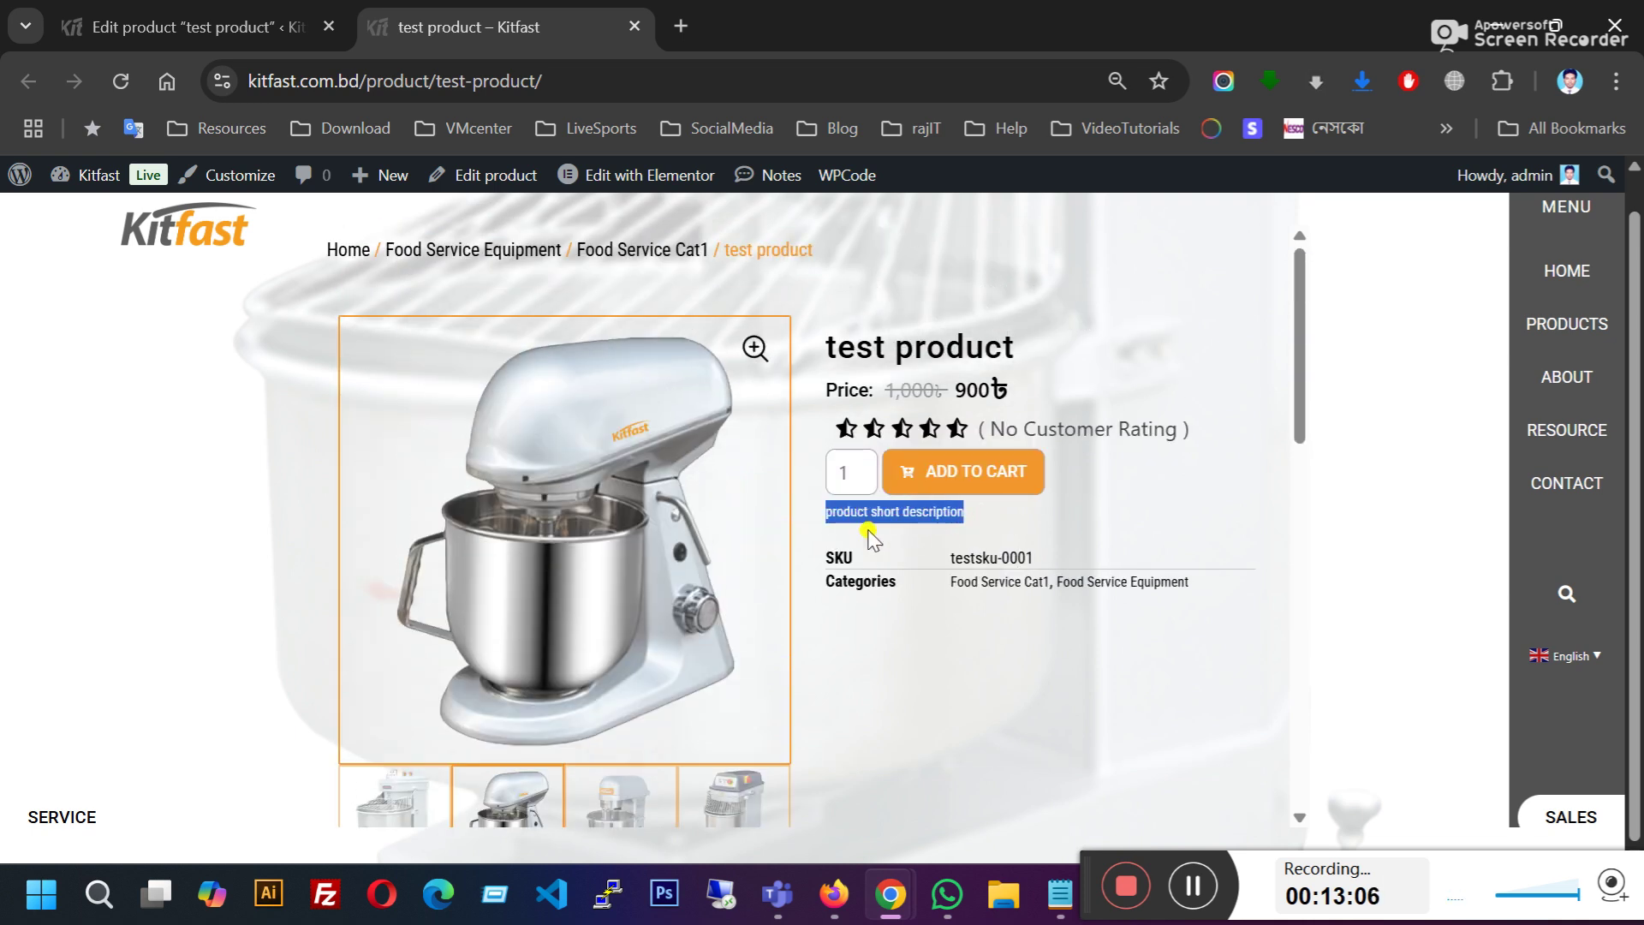
Step: Compare the editor's short description text with the live page's short description
click(304, 8)
scroll(532, 577, down, 8)
scroll(500, 567, up, 6)
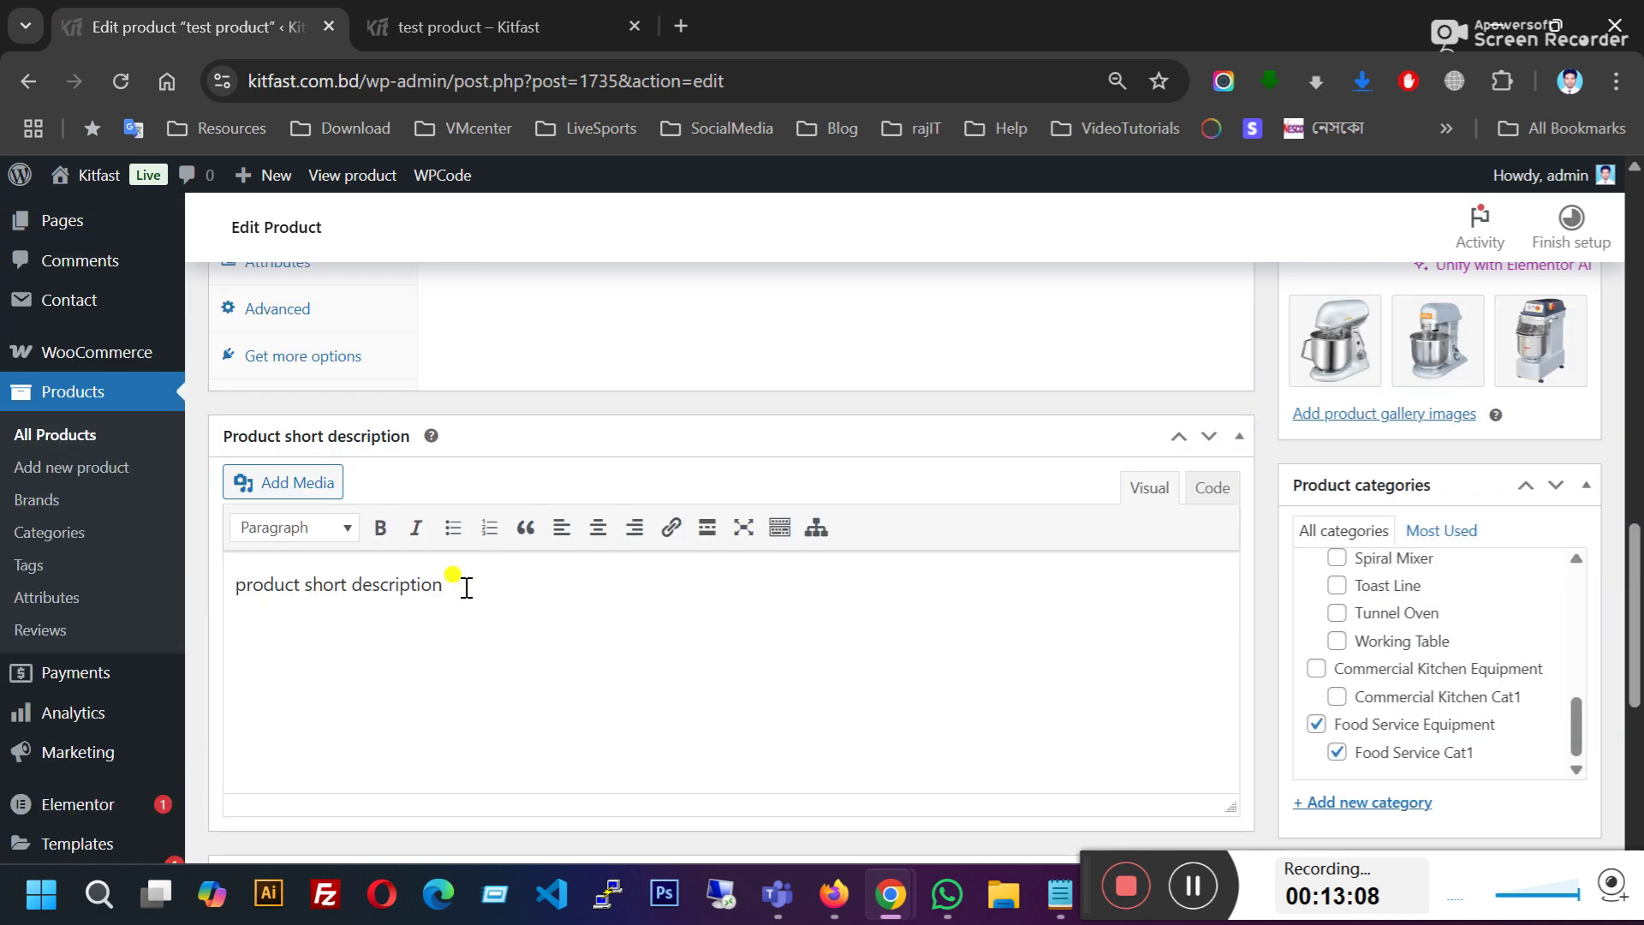
drag(285, 585, 649, 638)
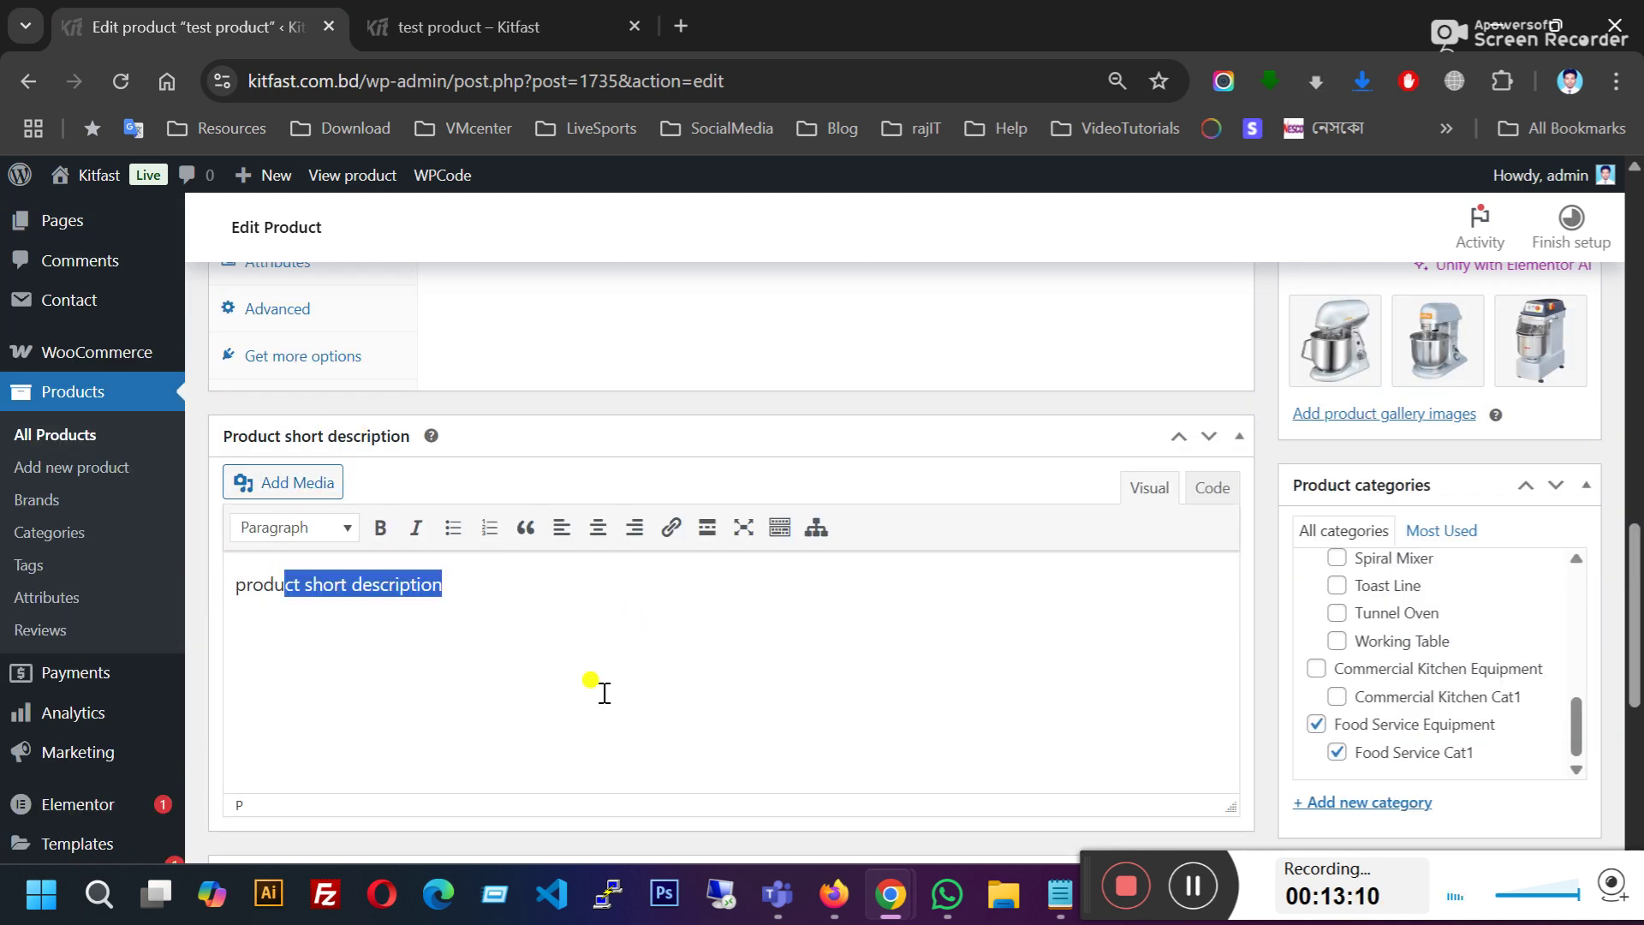
click(505, 33)
click(837, 506)
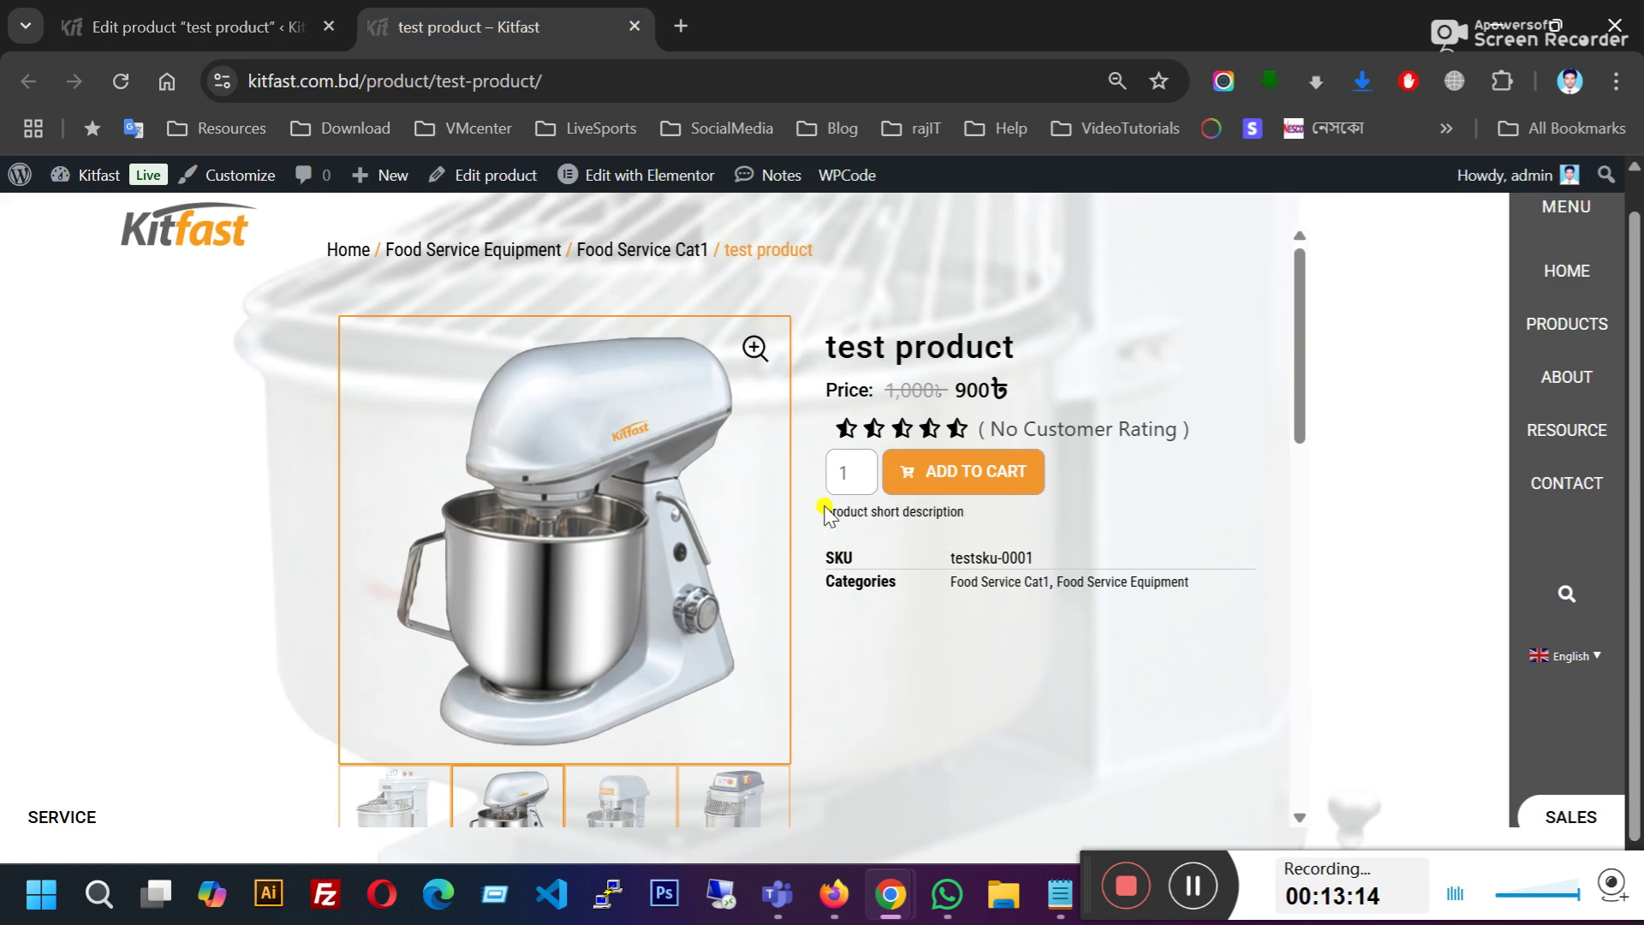
drag(826, 512, 1109, 519)
Step: Compare the live page's long description with the editor's long description
scroll(1028, 628, down, 5)
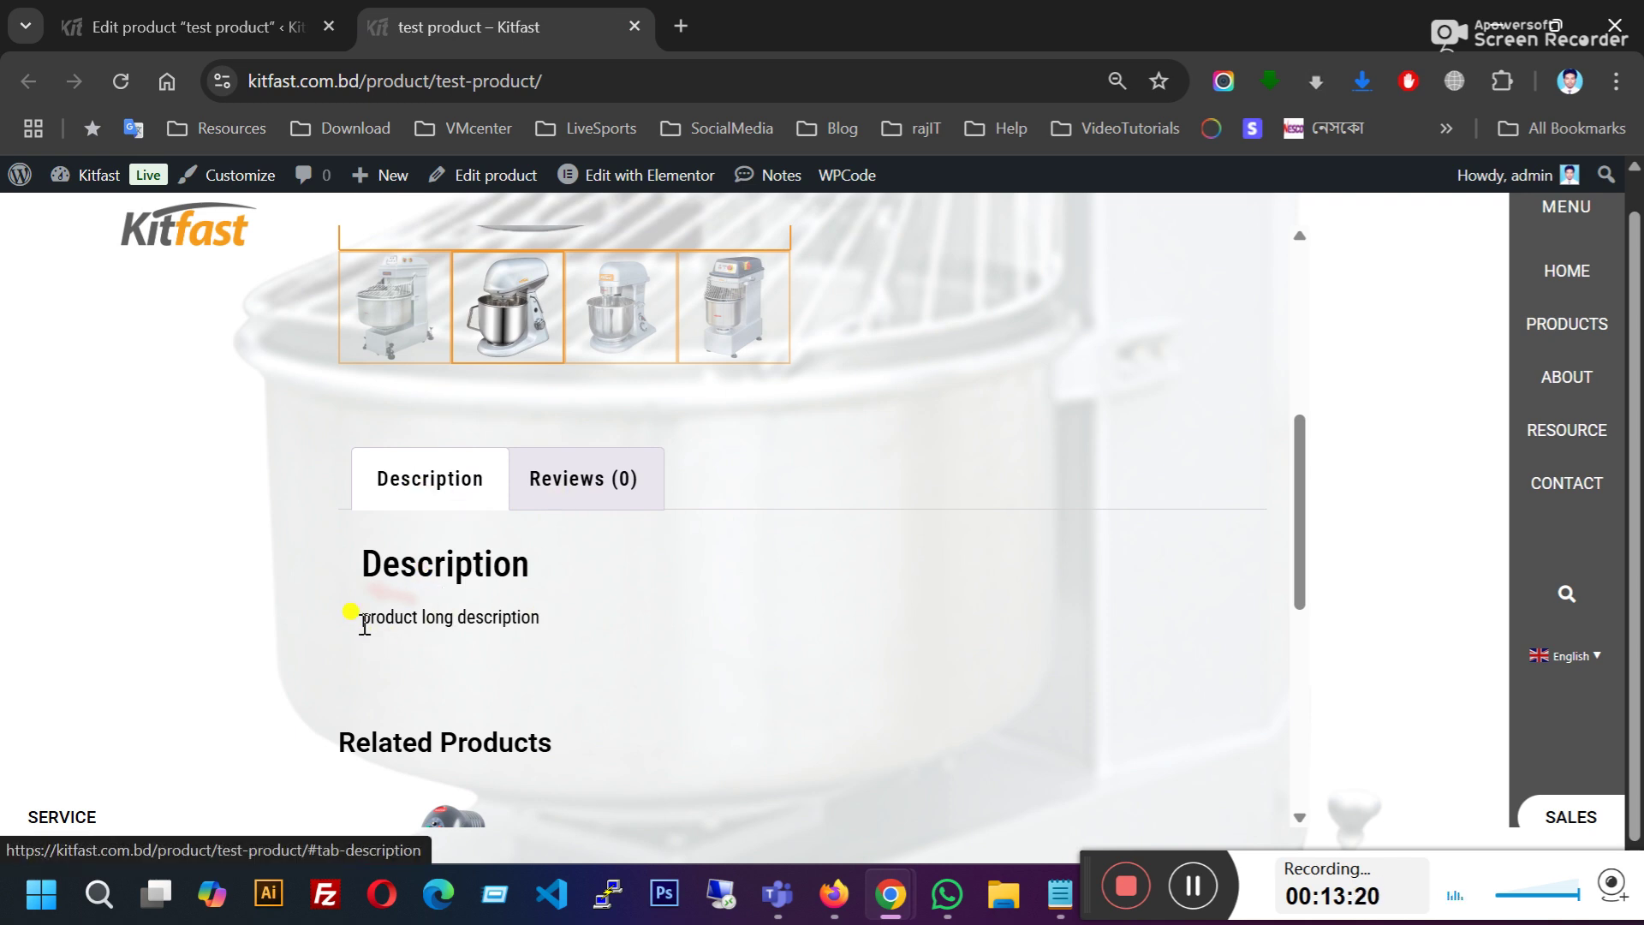
drag(362, 618, 540, 628)
click(192, 27)
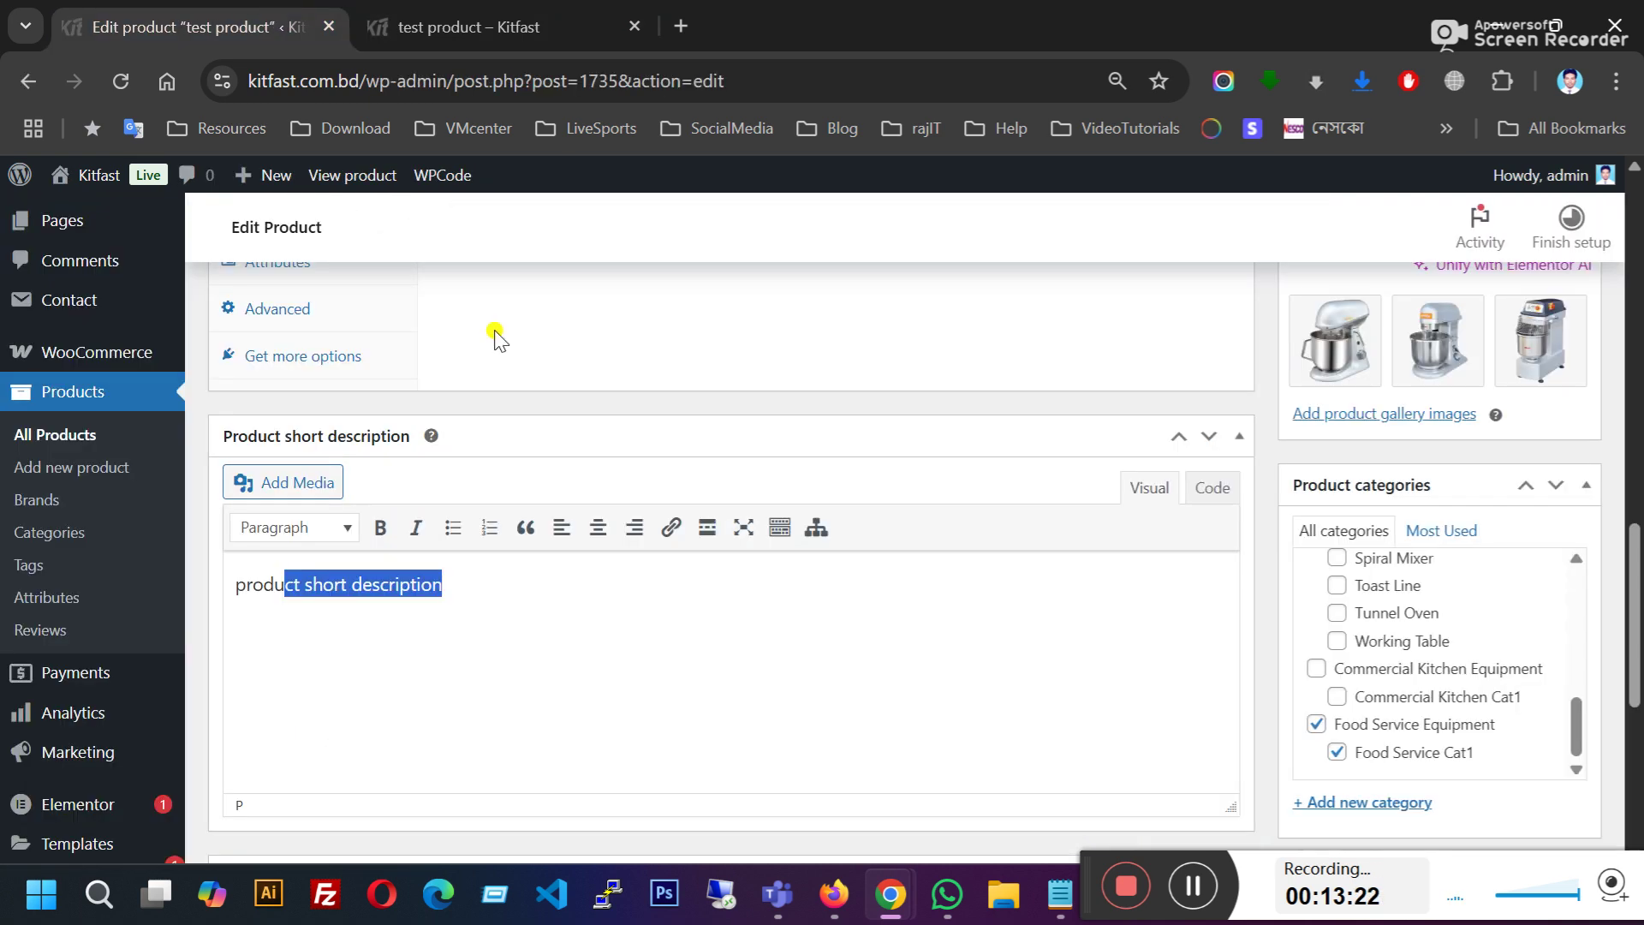
scroll(514, 429, up, 12)
scroll(577, 595, down, 3)
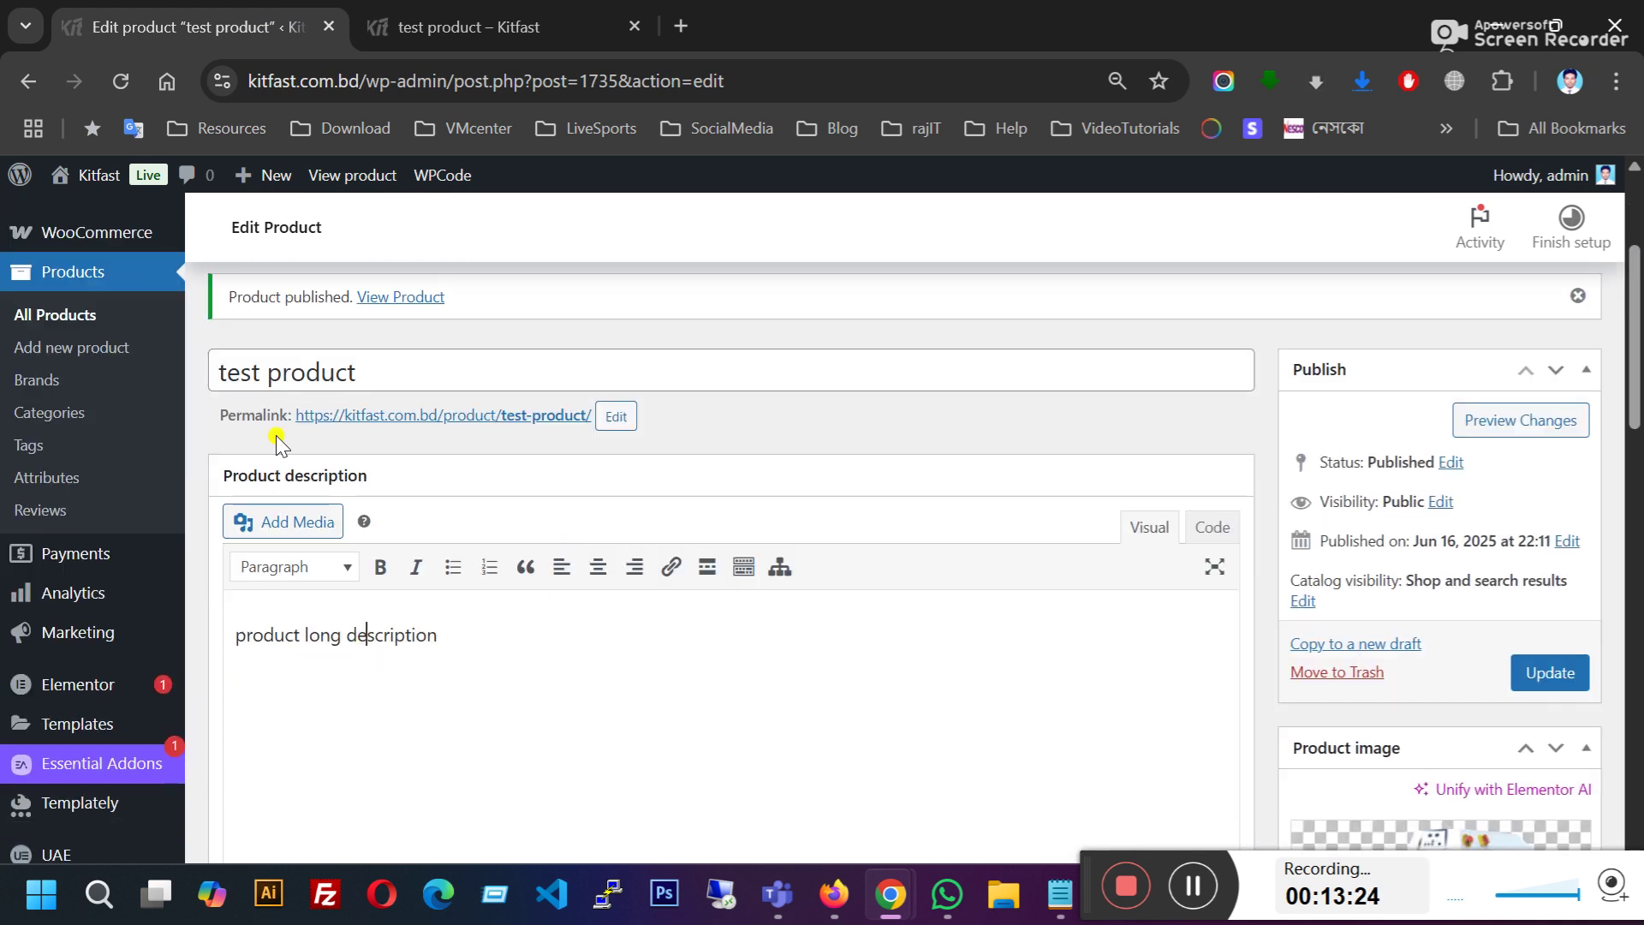
scroll(276, 443, down, 2)
drag(232, 506, 511, 542)
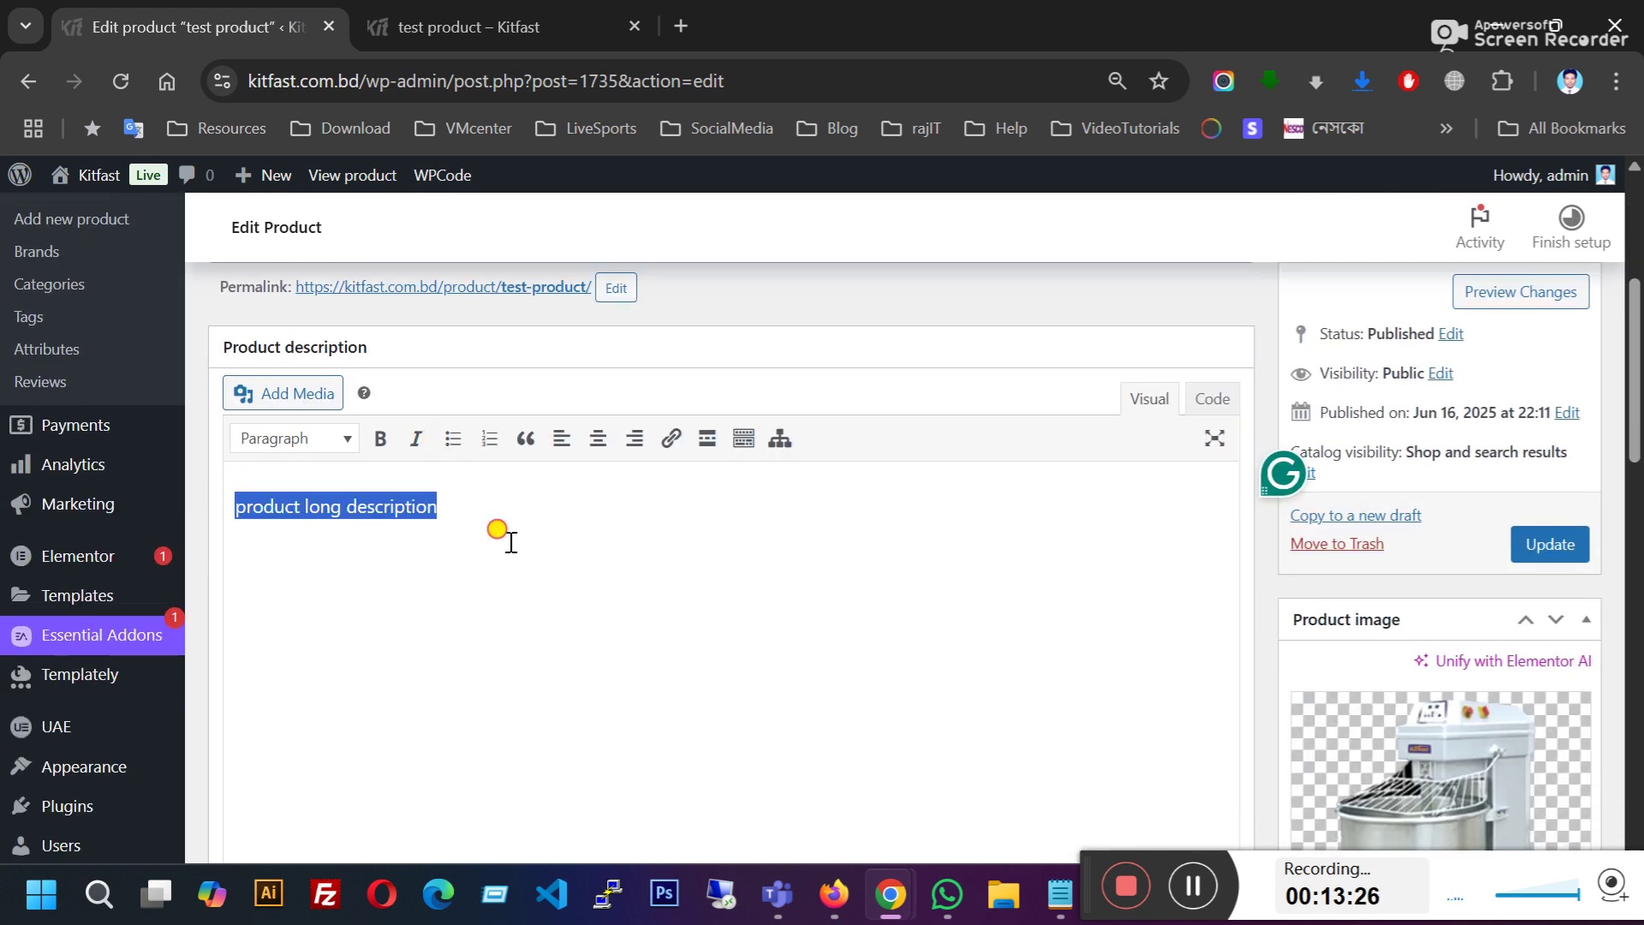
click(532, 19)
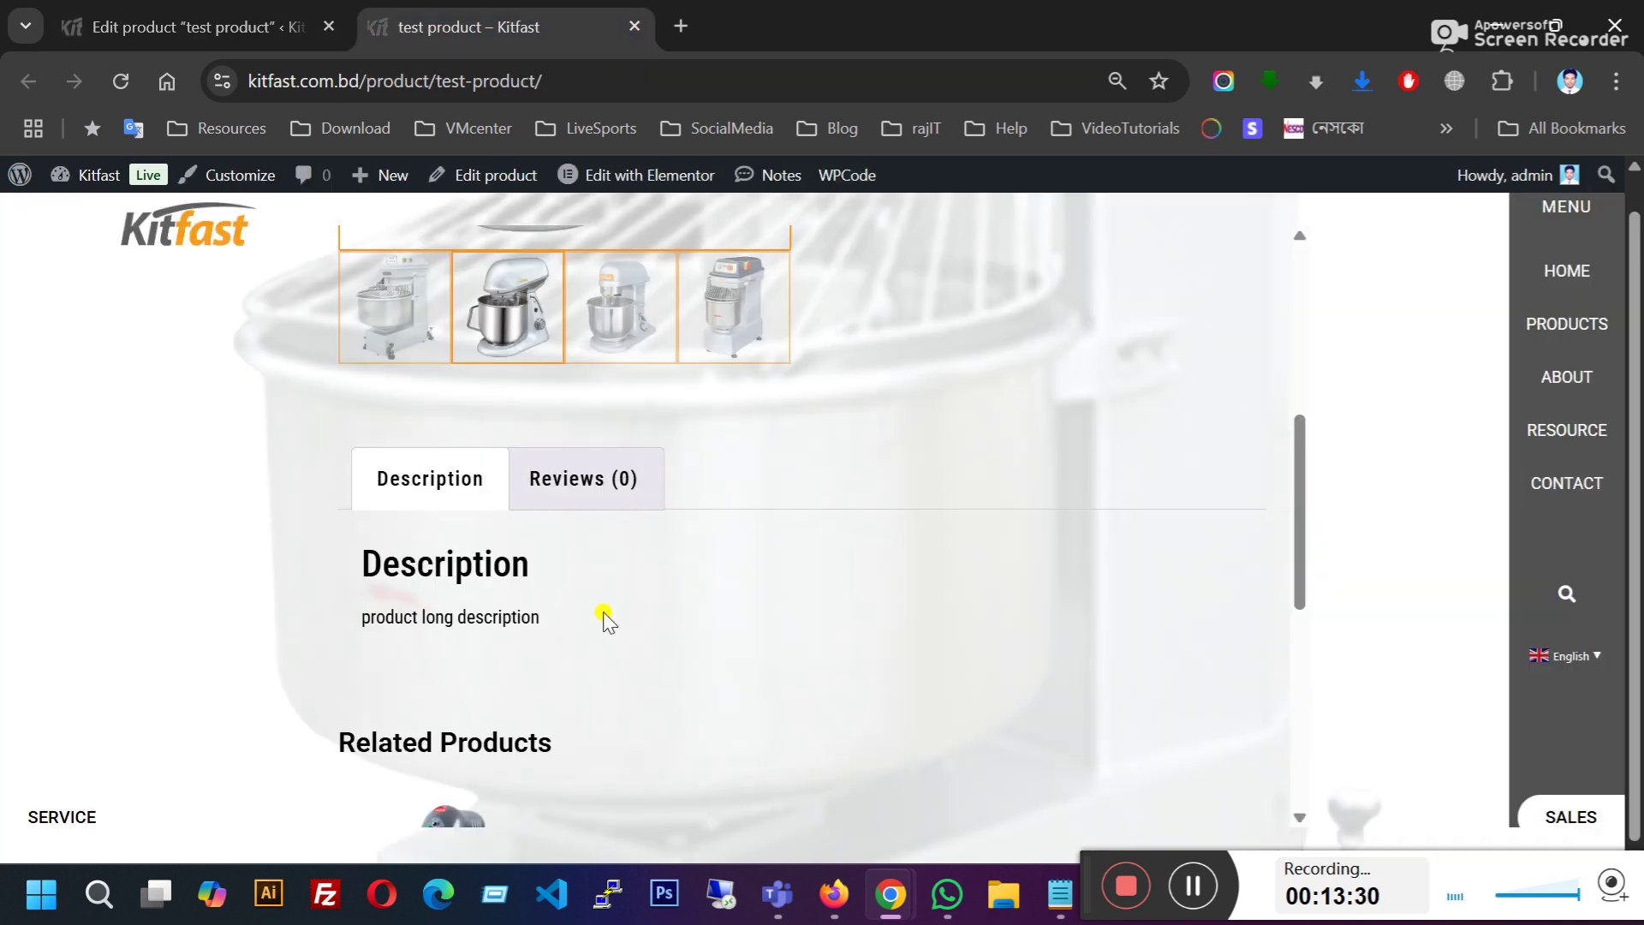
Step: Scroll the live test product page, glancing briefly at the product editor
scroll(641, 631, down, 5)
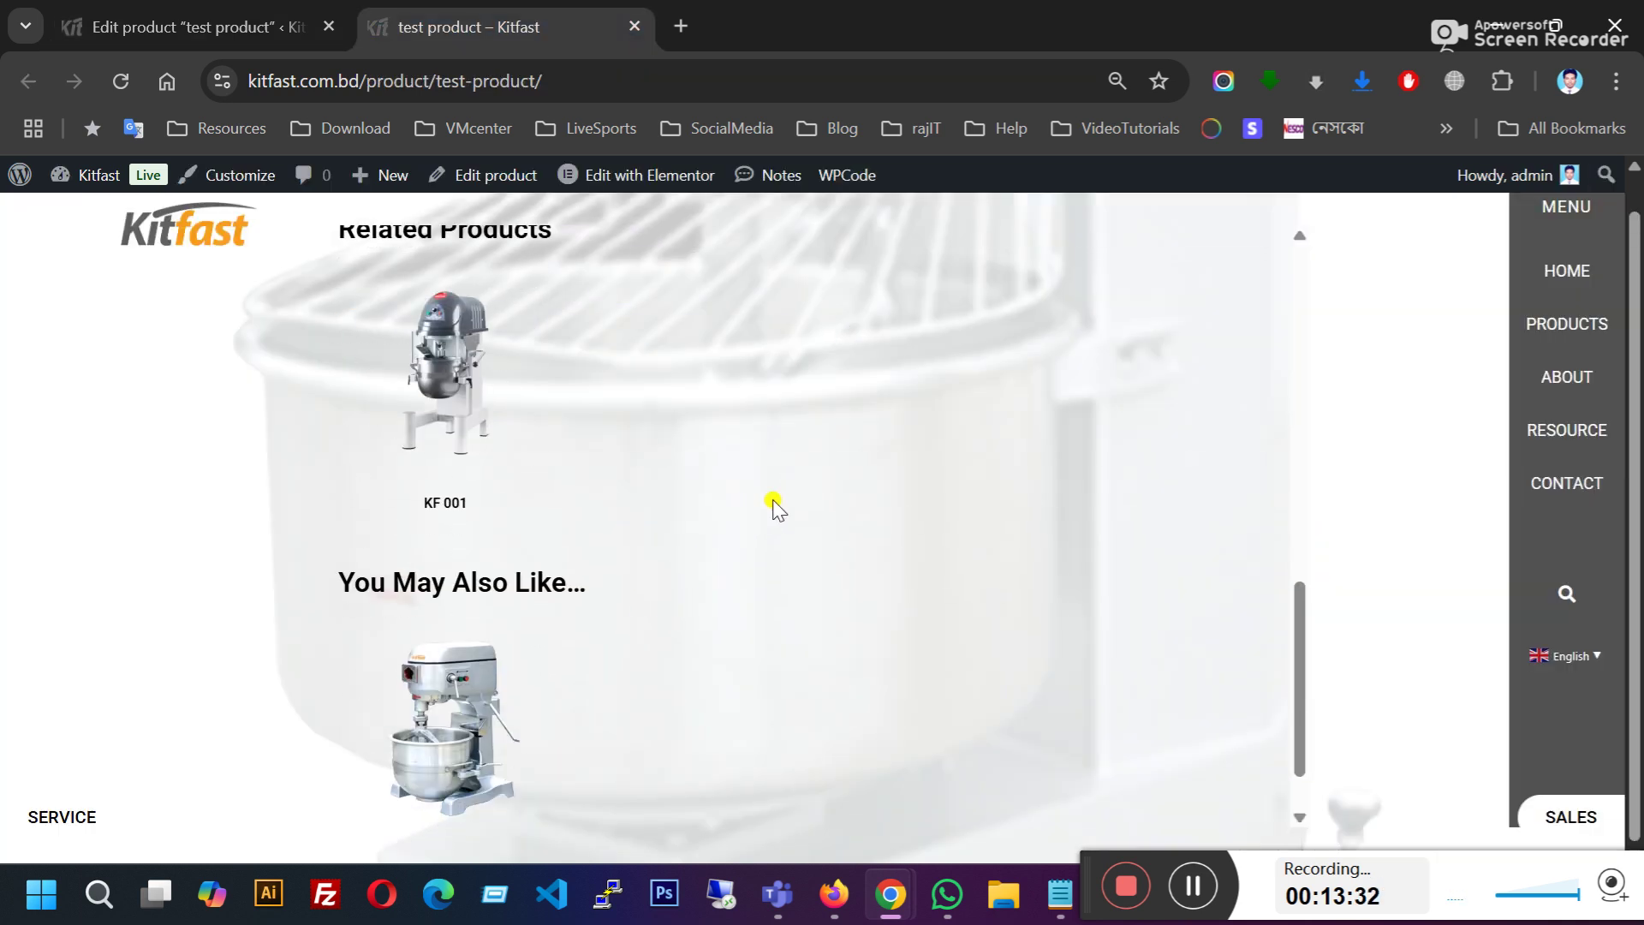
scroll(777, 507, down, 1)
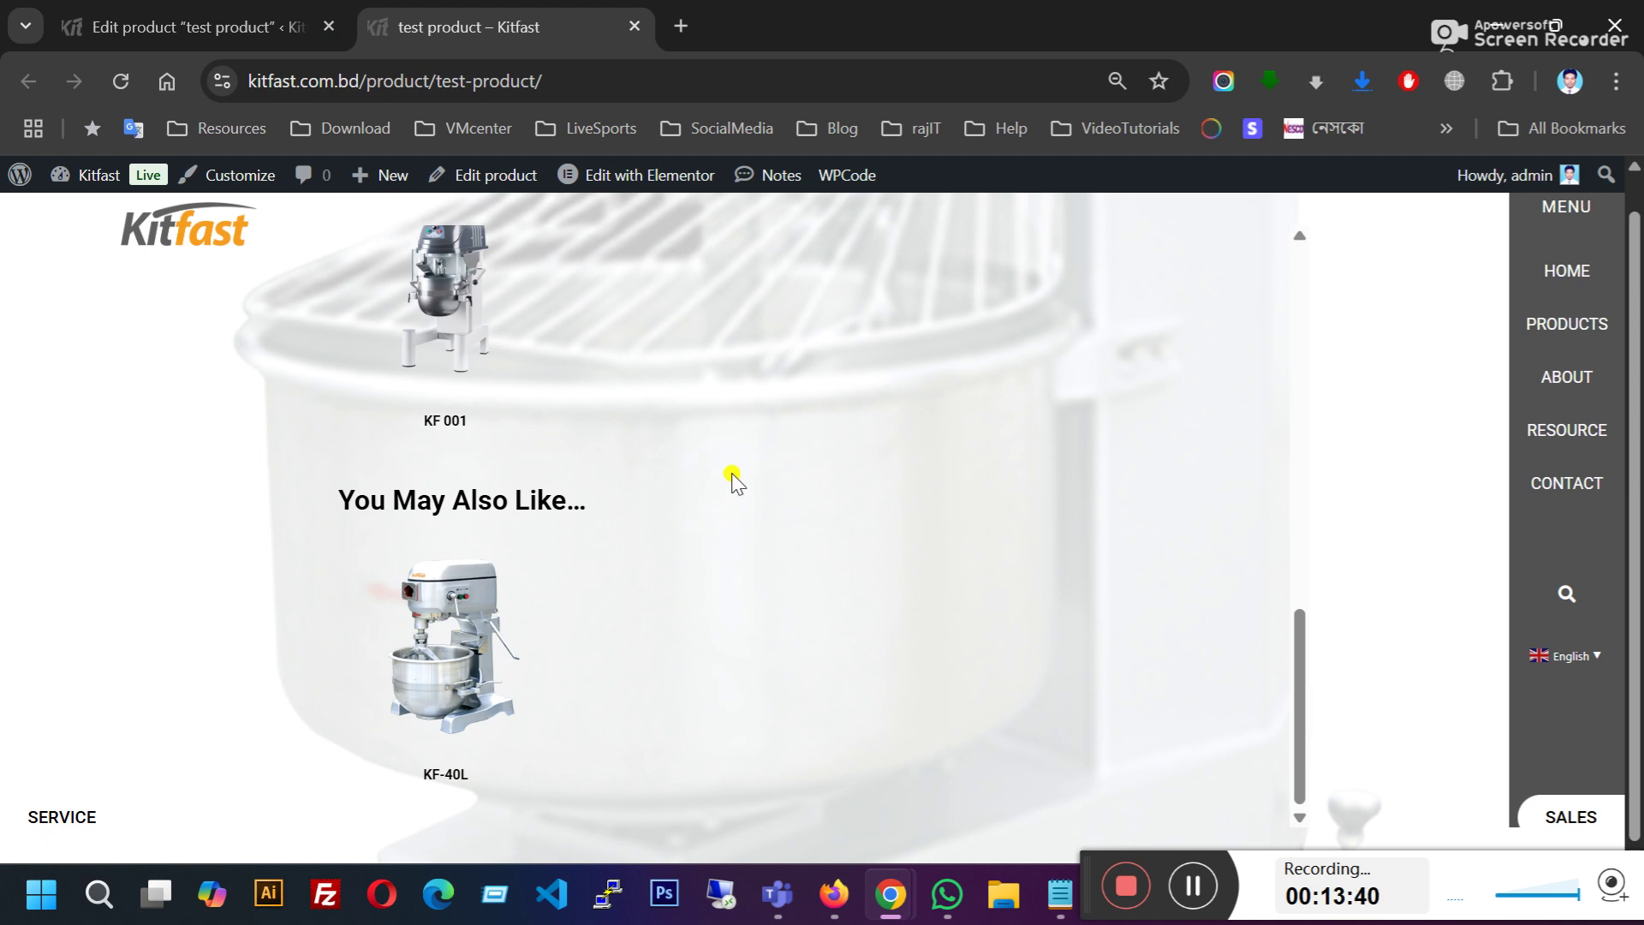
scroll(735, 480, up, 2)
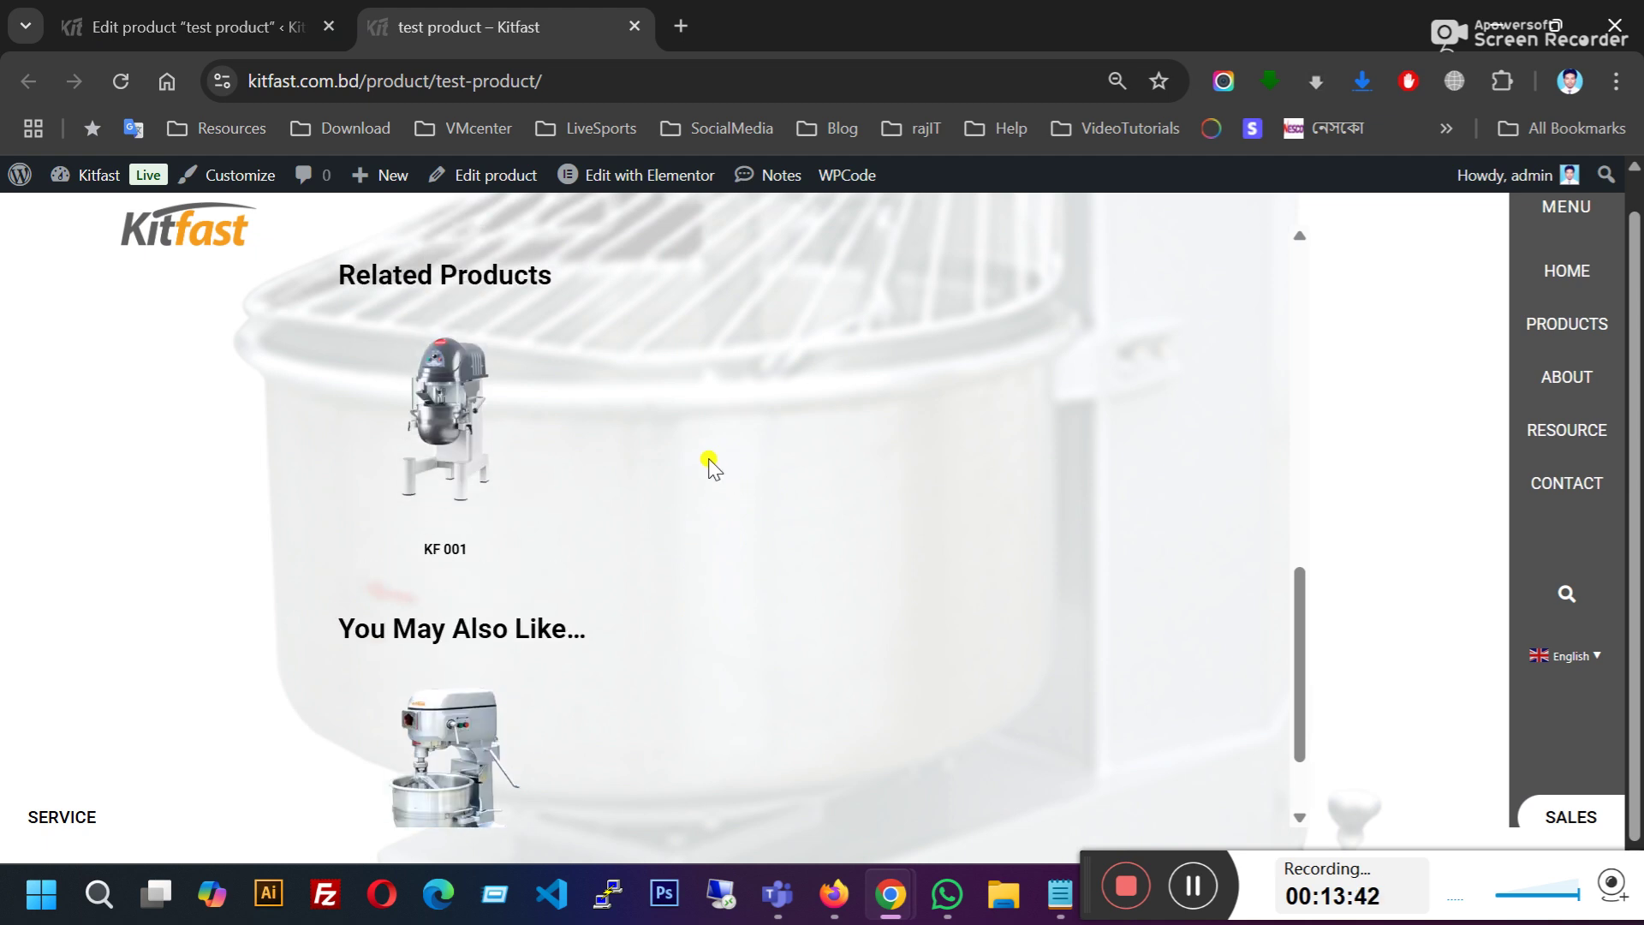
scroll(705, 468, down, 2)
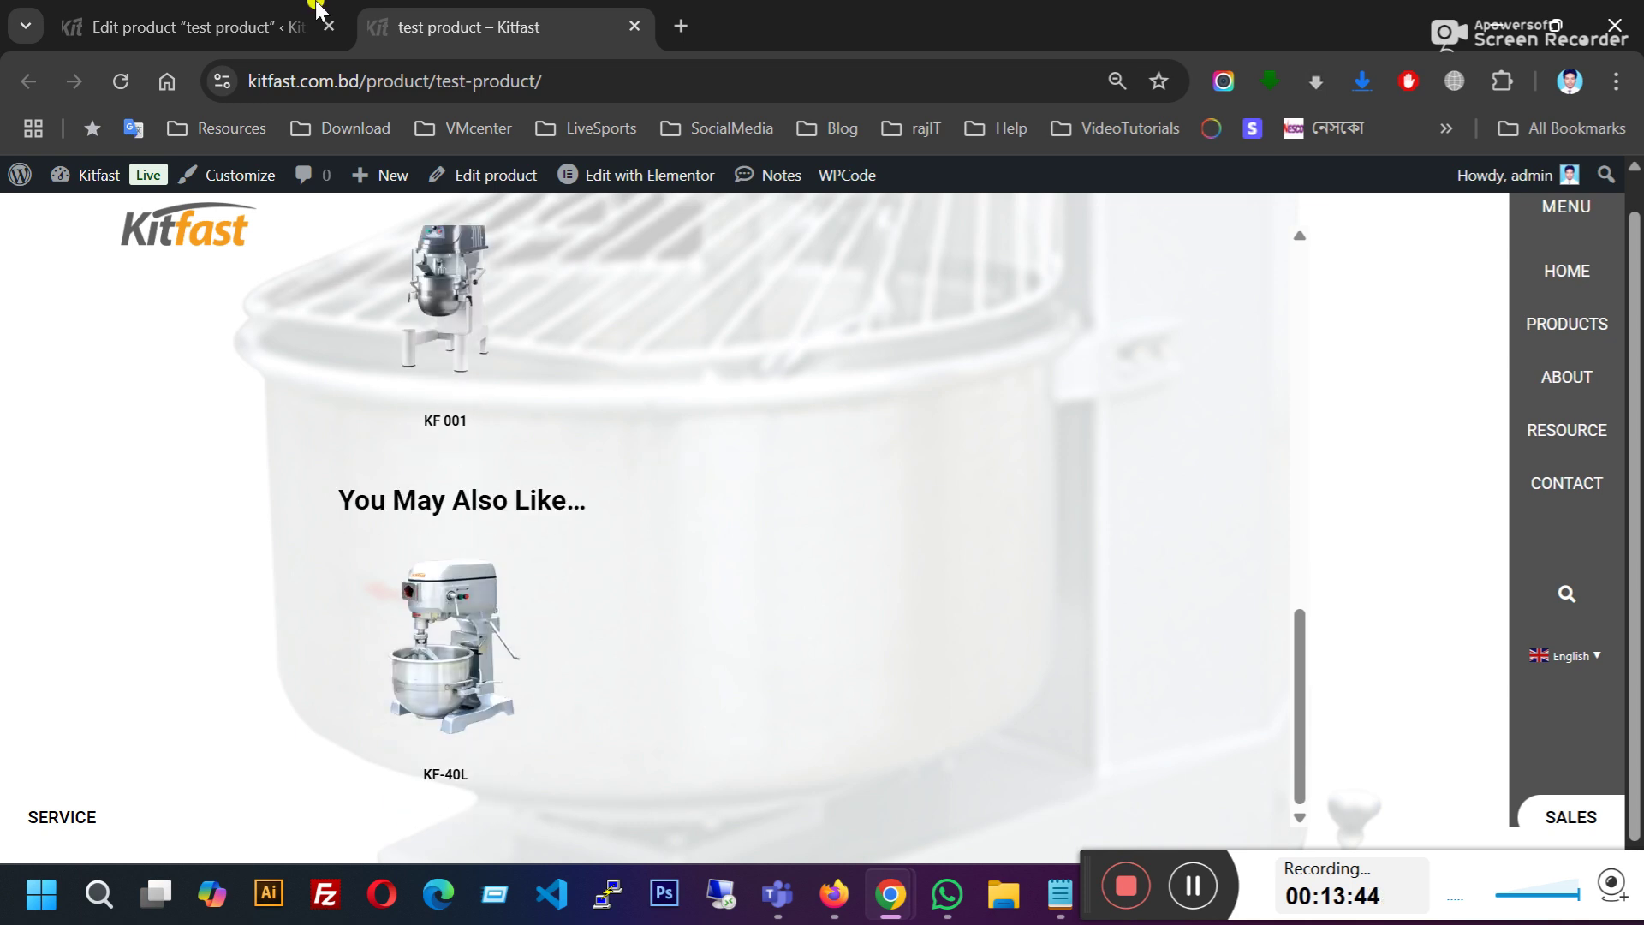
click(316, 9)
scroll(613, 631, down, 6)
click(1193, 886)
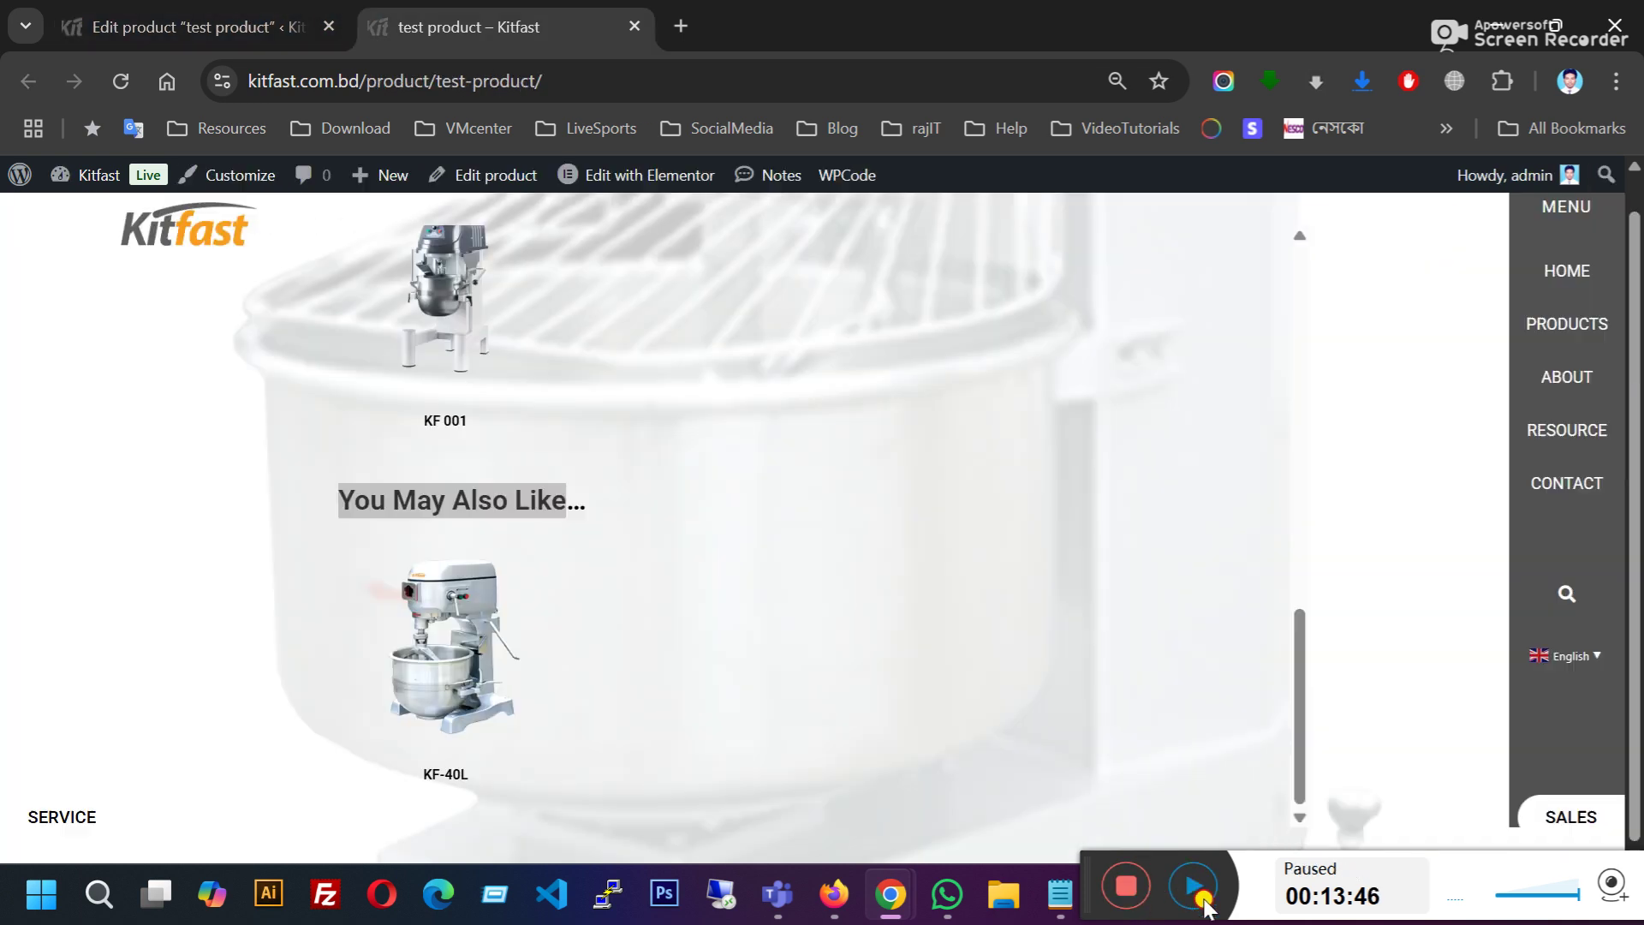
click(1202, 897)
Step: Review the Related Products and You May Also Like sections on the product page
click(433, 525)
scroll(635, 531, up, 6)
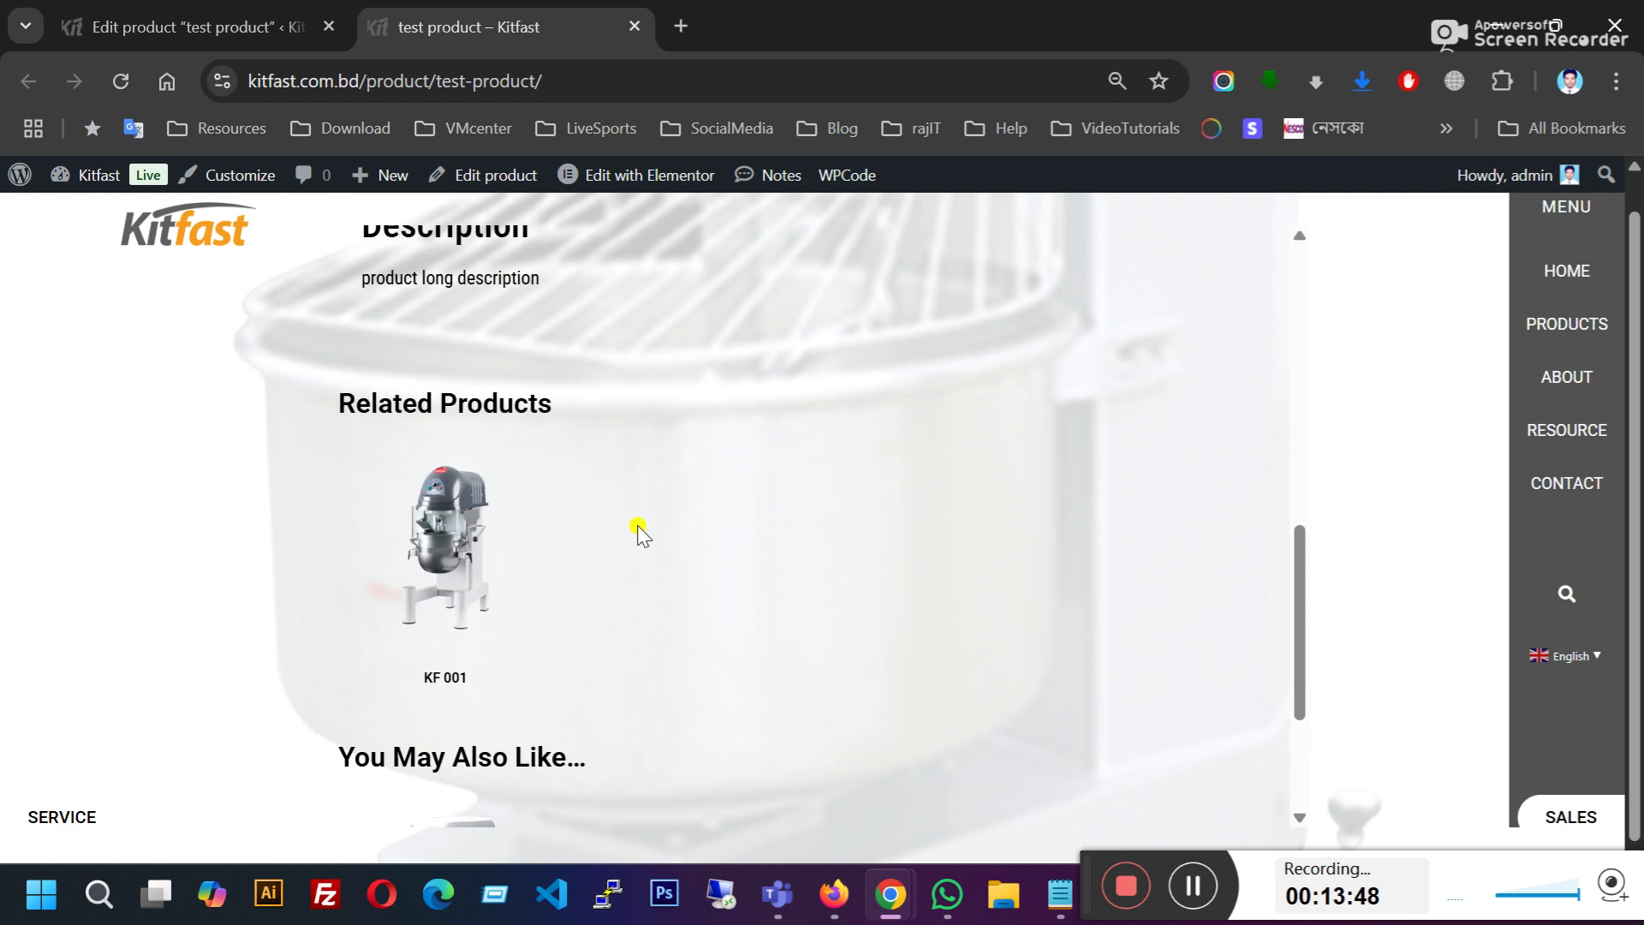
scroll(651, 492, up, 4)
scroll(723, 477, down, 6)
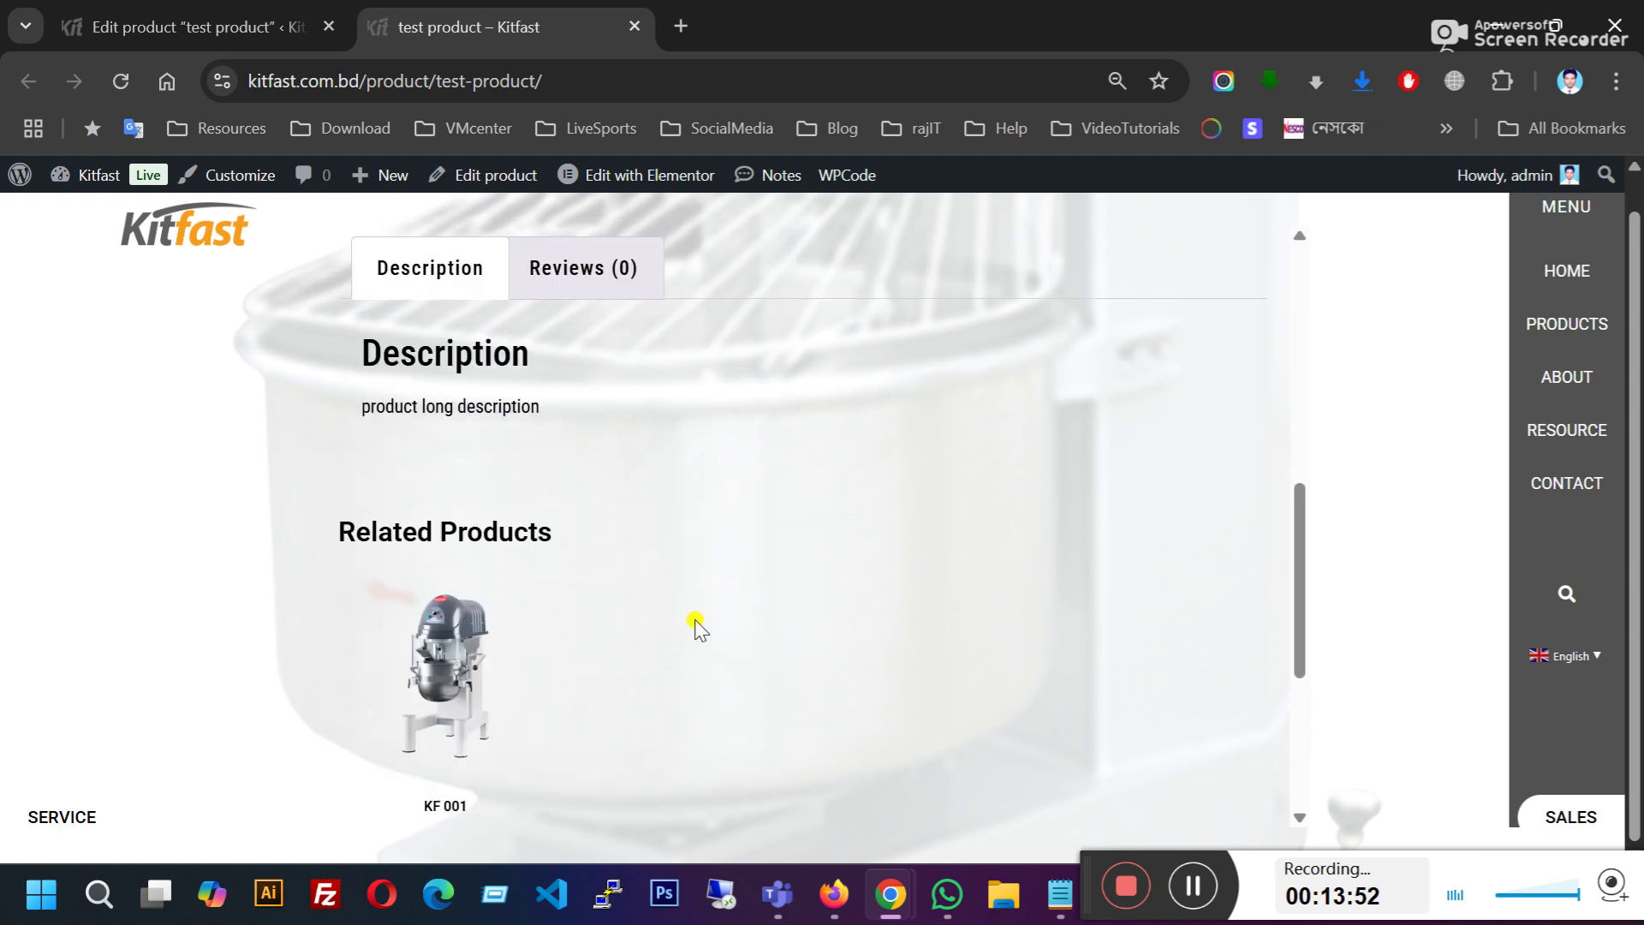
drag(337, 548, 719, 554)
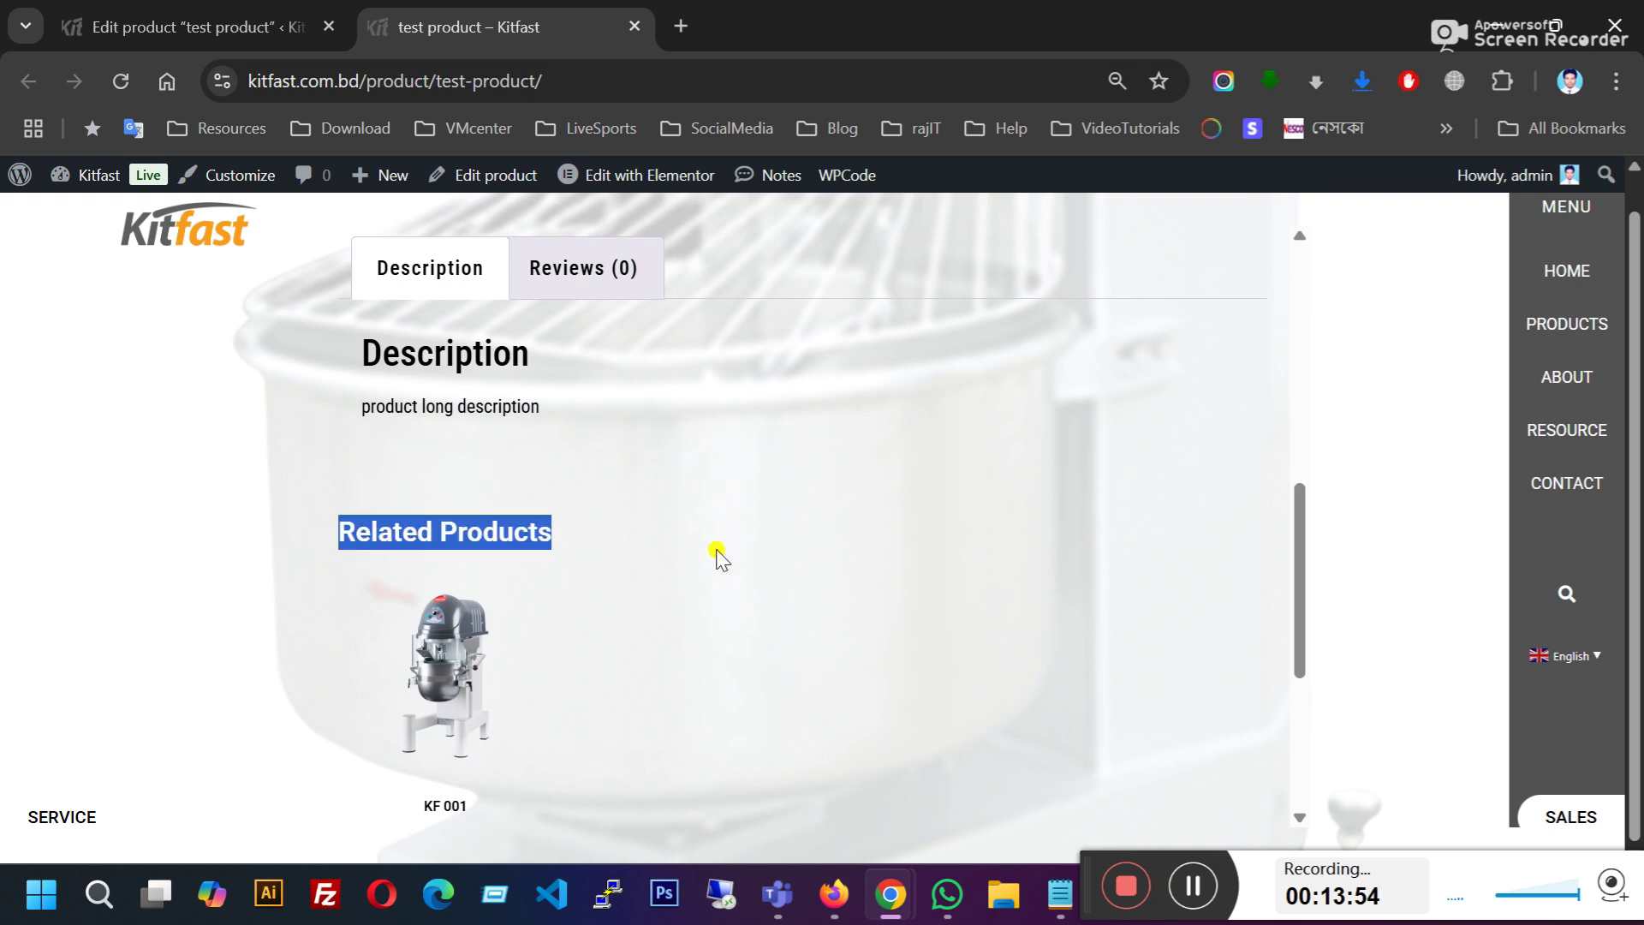
scroll(719, 557, down, 4)
scroll(716, 551, up, 7)
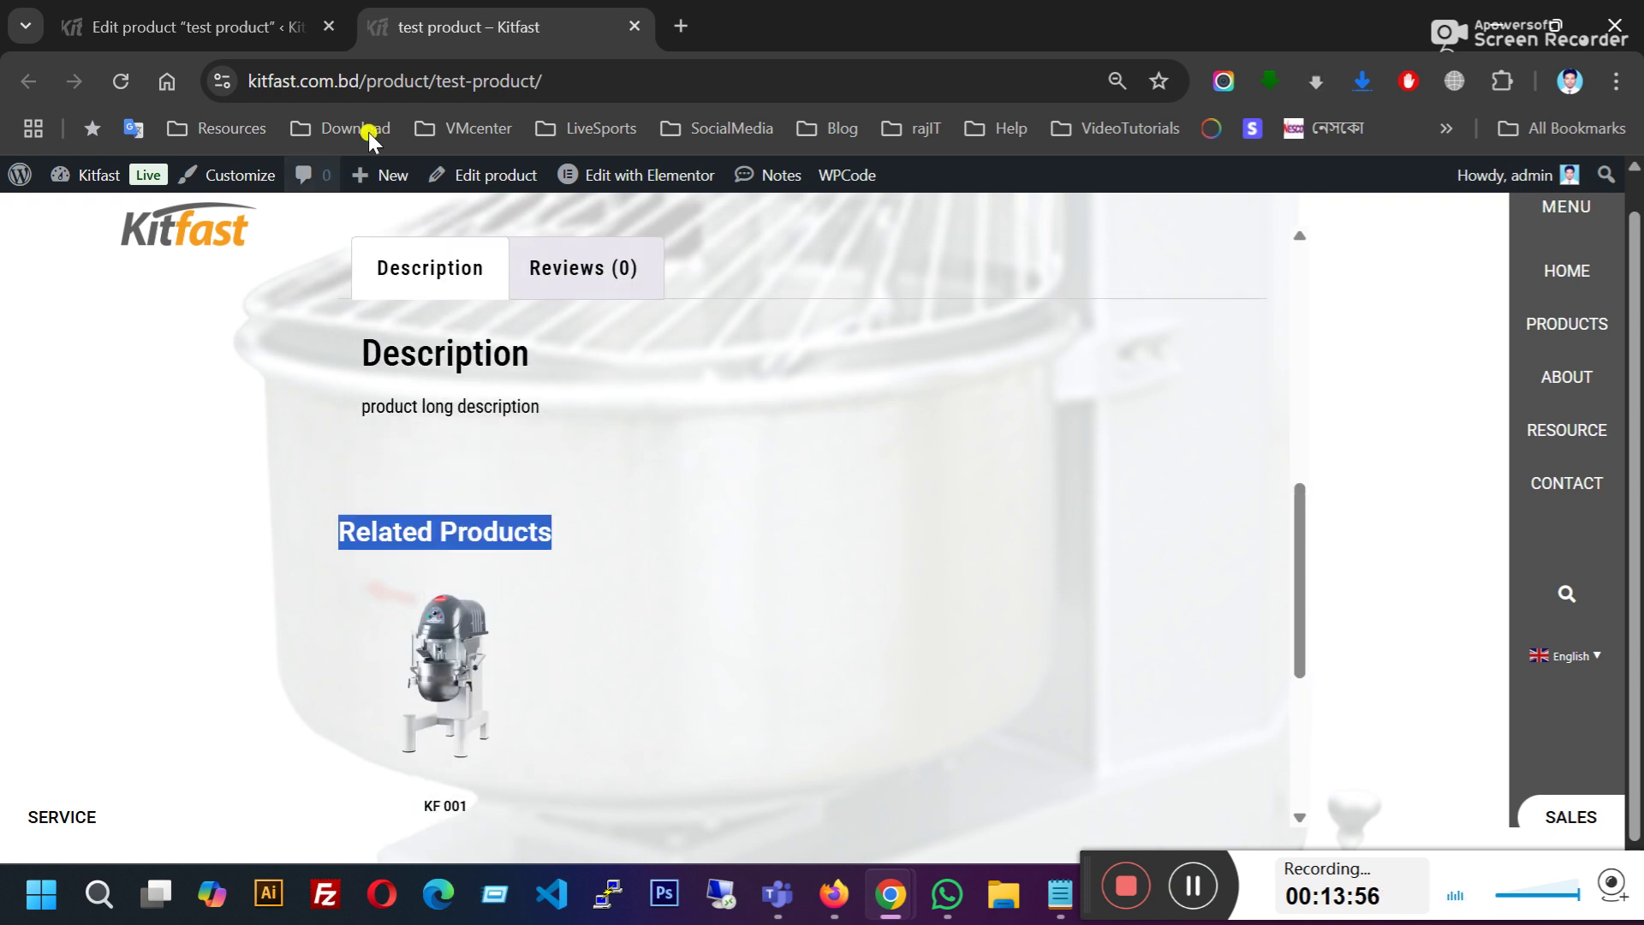
scroll(814, 479, down, 7)
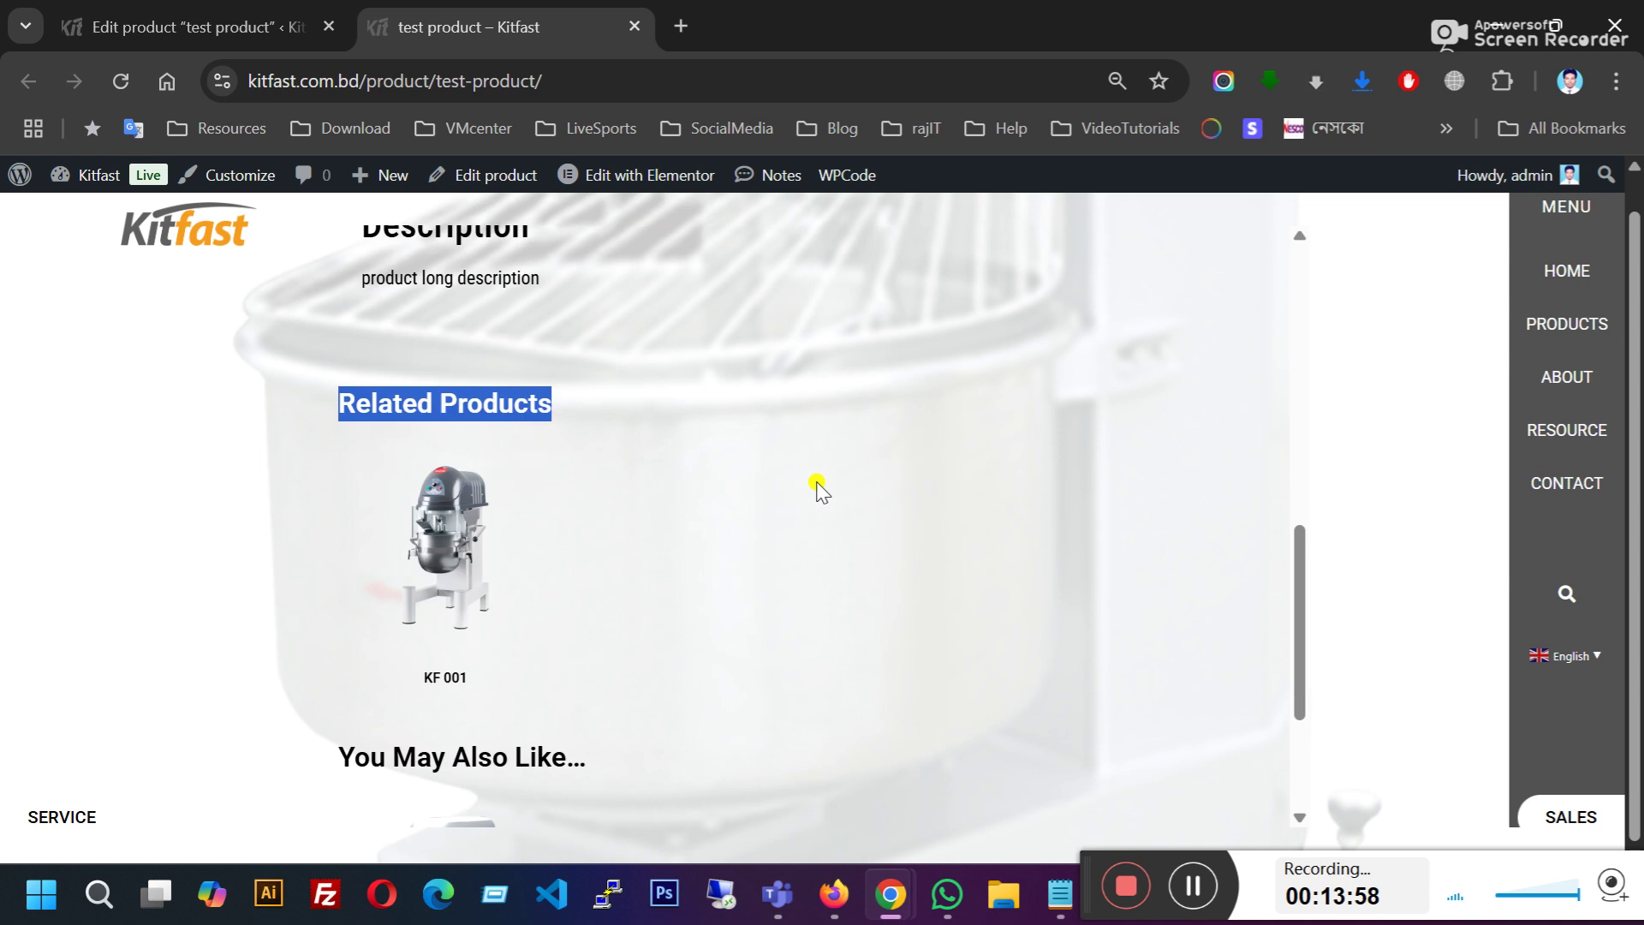
scroll(751, 606, up, 7)
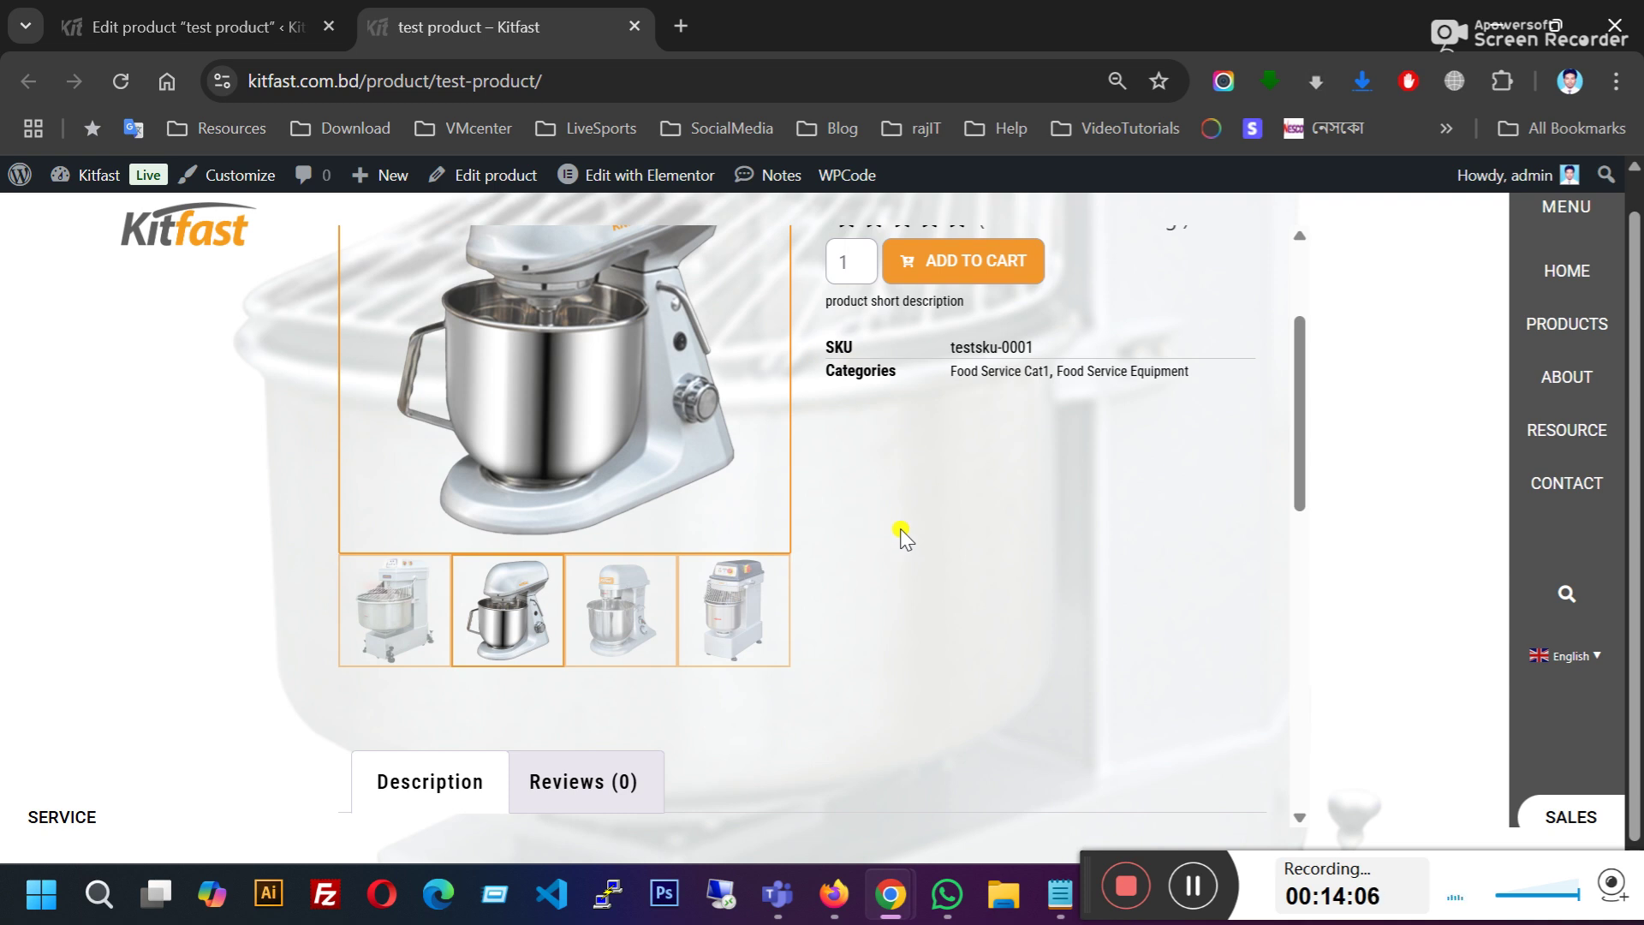
scroll(904, 538, down, 8)
scroll(903, 538, up, 4)
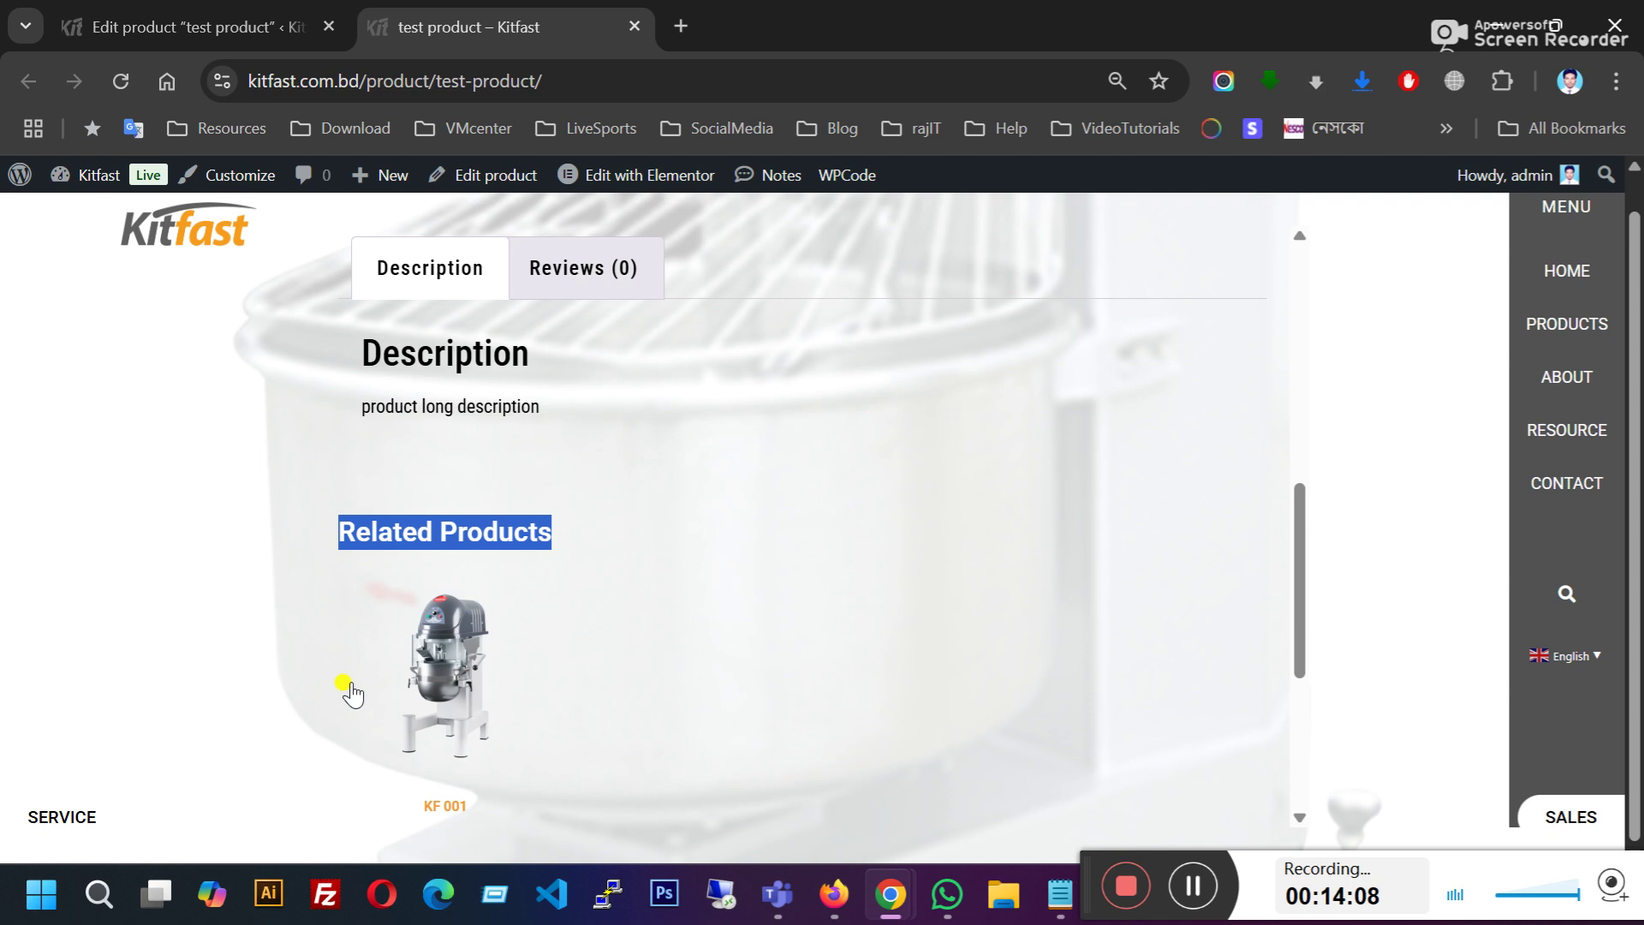
scroll(676, 646, down, 4)
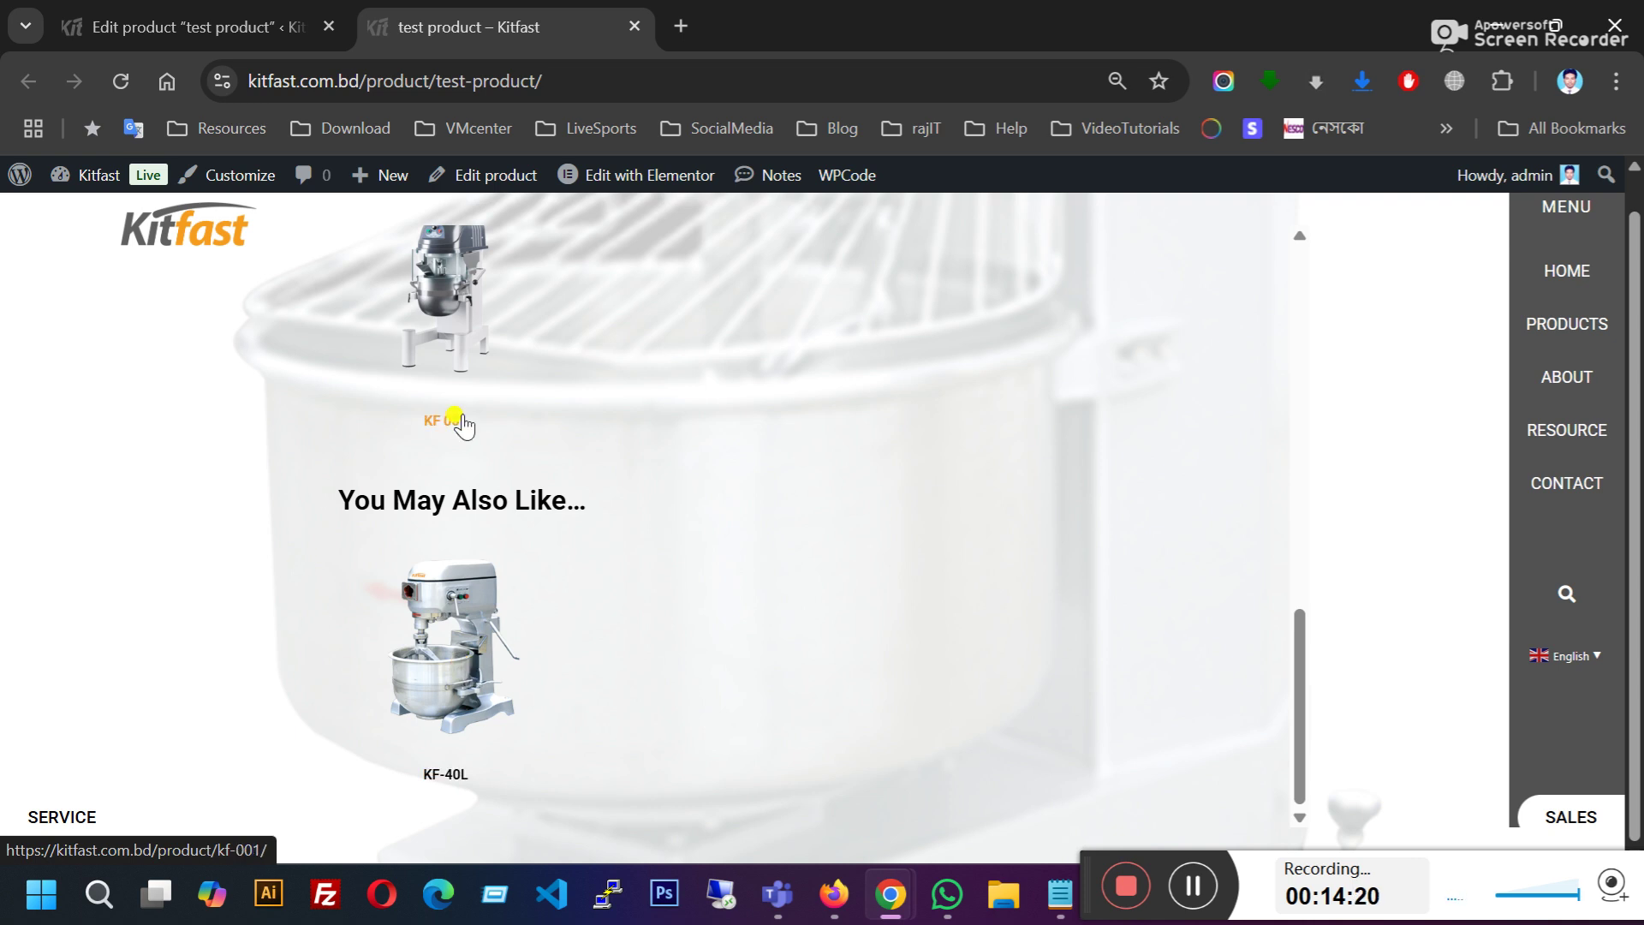
drag(341, 496, 567, 499)
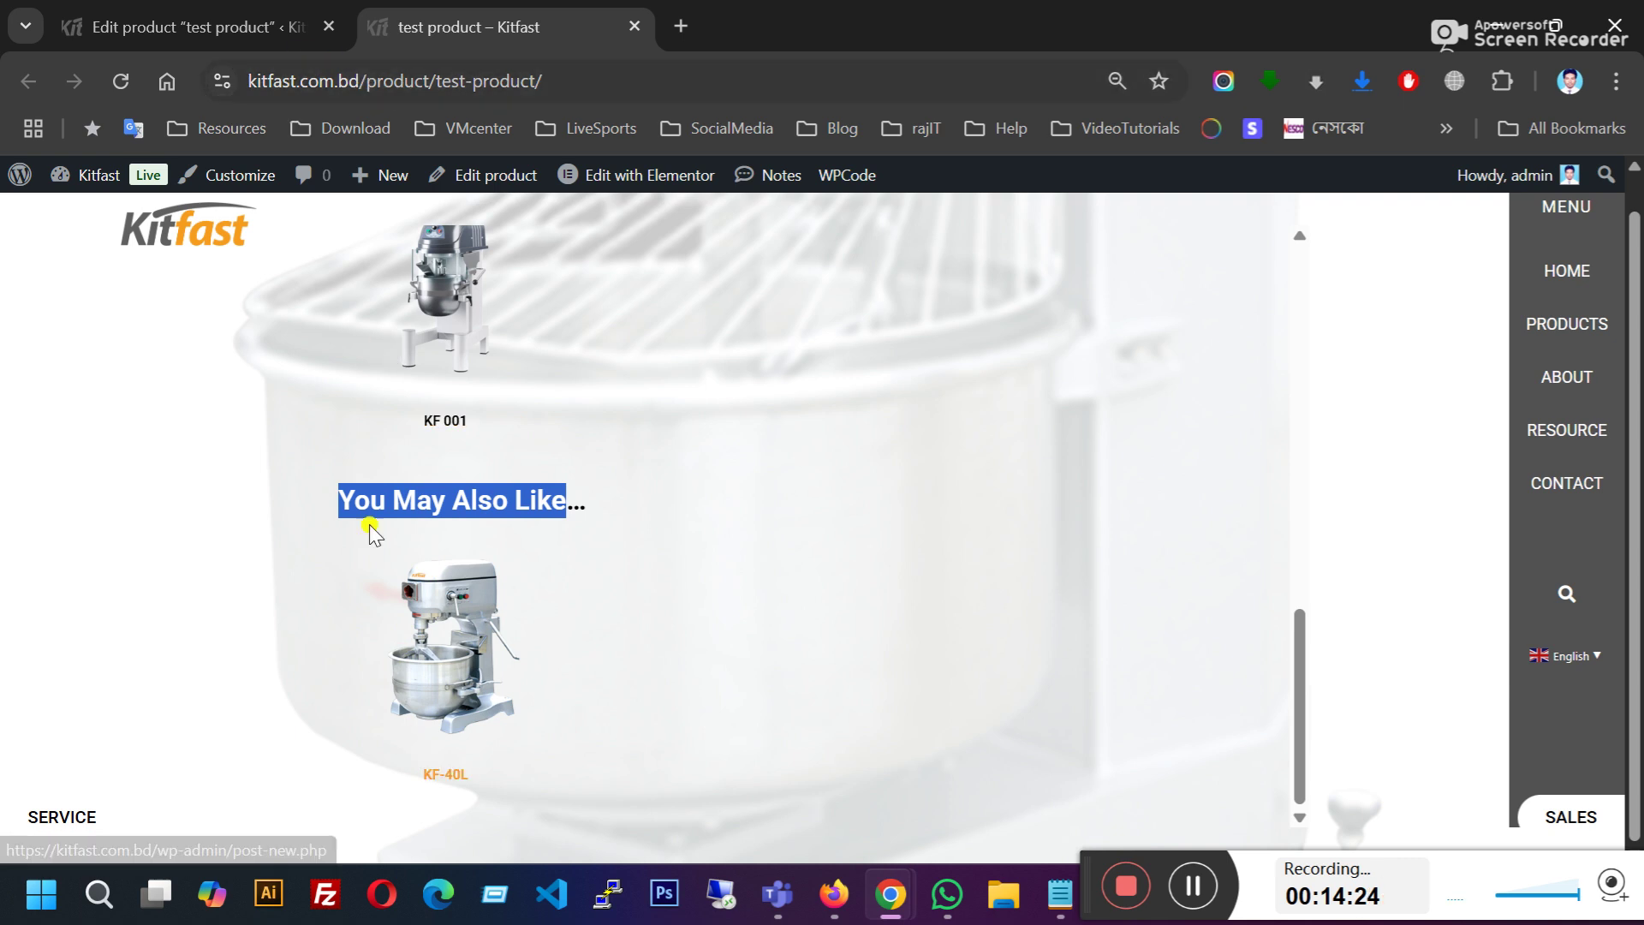
Step: Compare the editor's Upsells setting with the KF-40L upsell shown on the live page
click(257, 27)
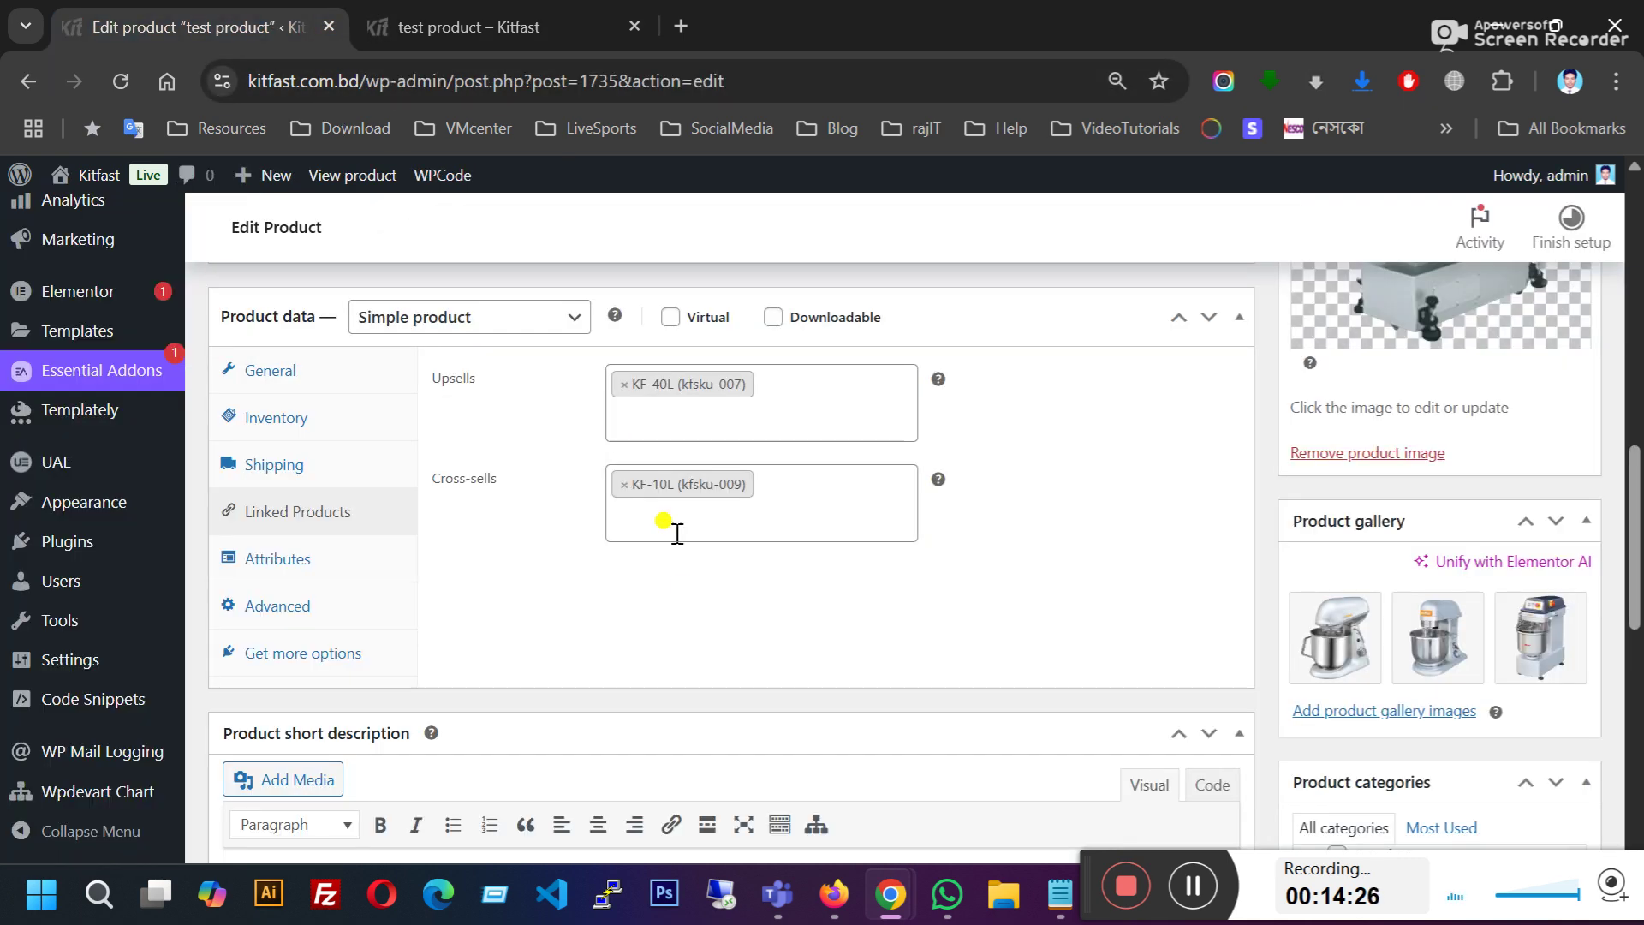
drag(464, 380, 473, 387)
click(488, 27)
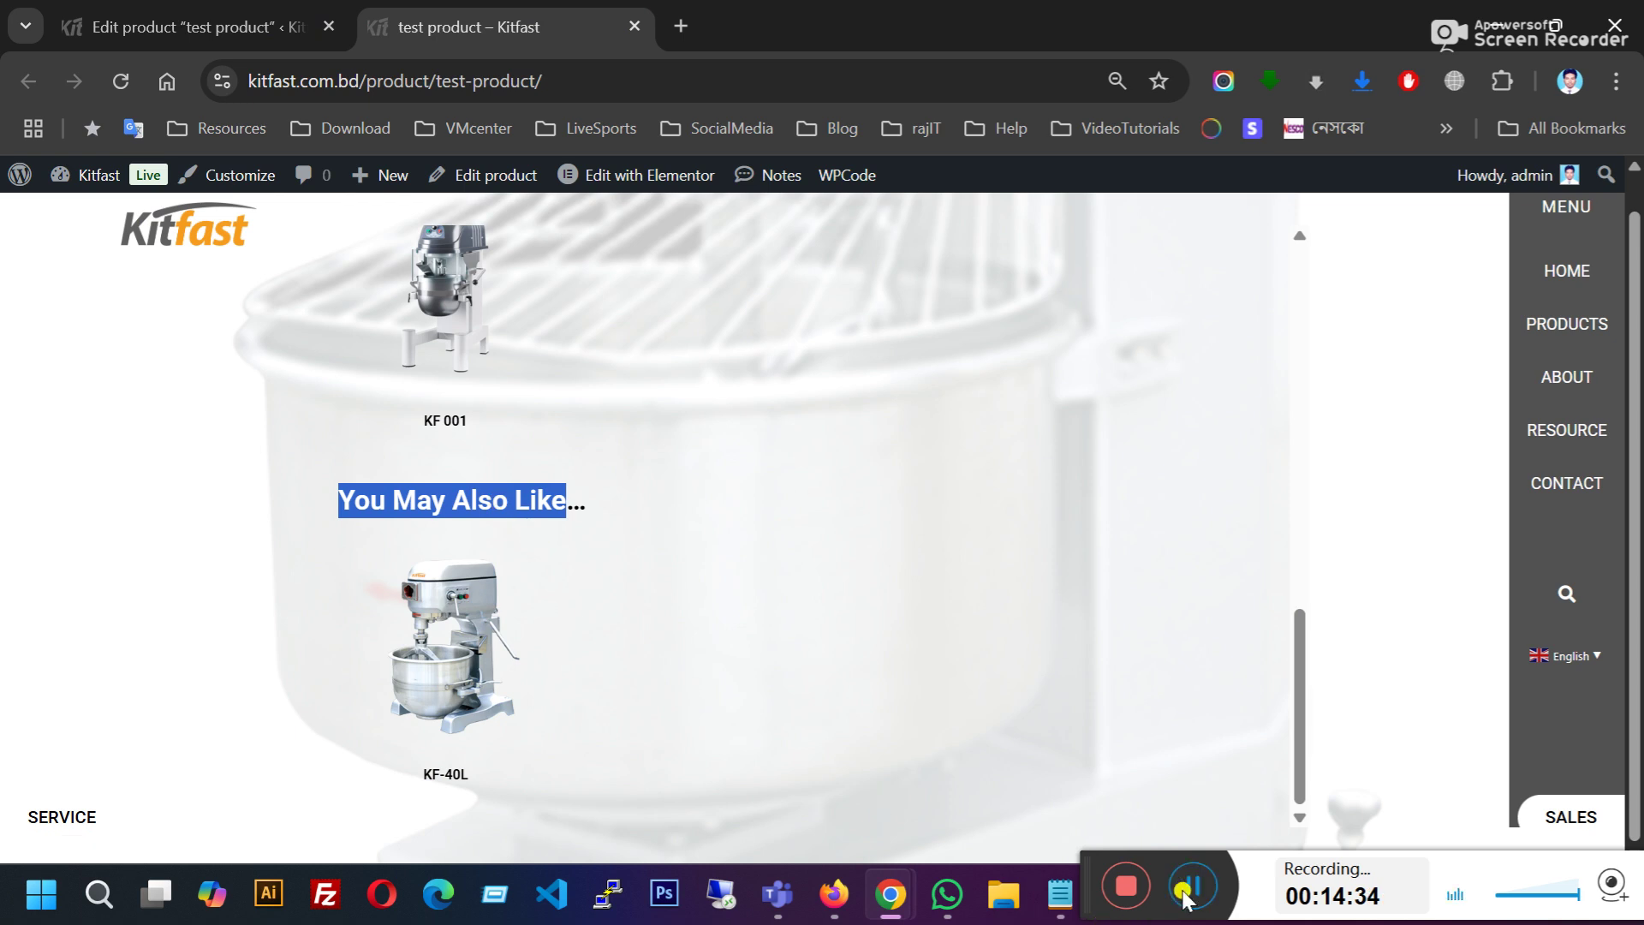
click(1184, 897)
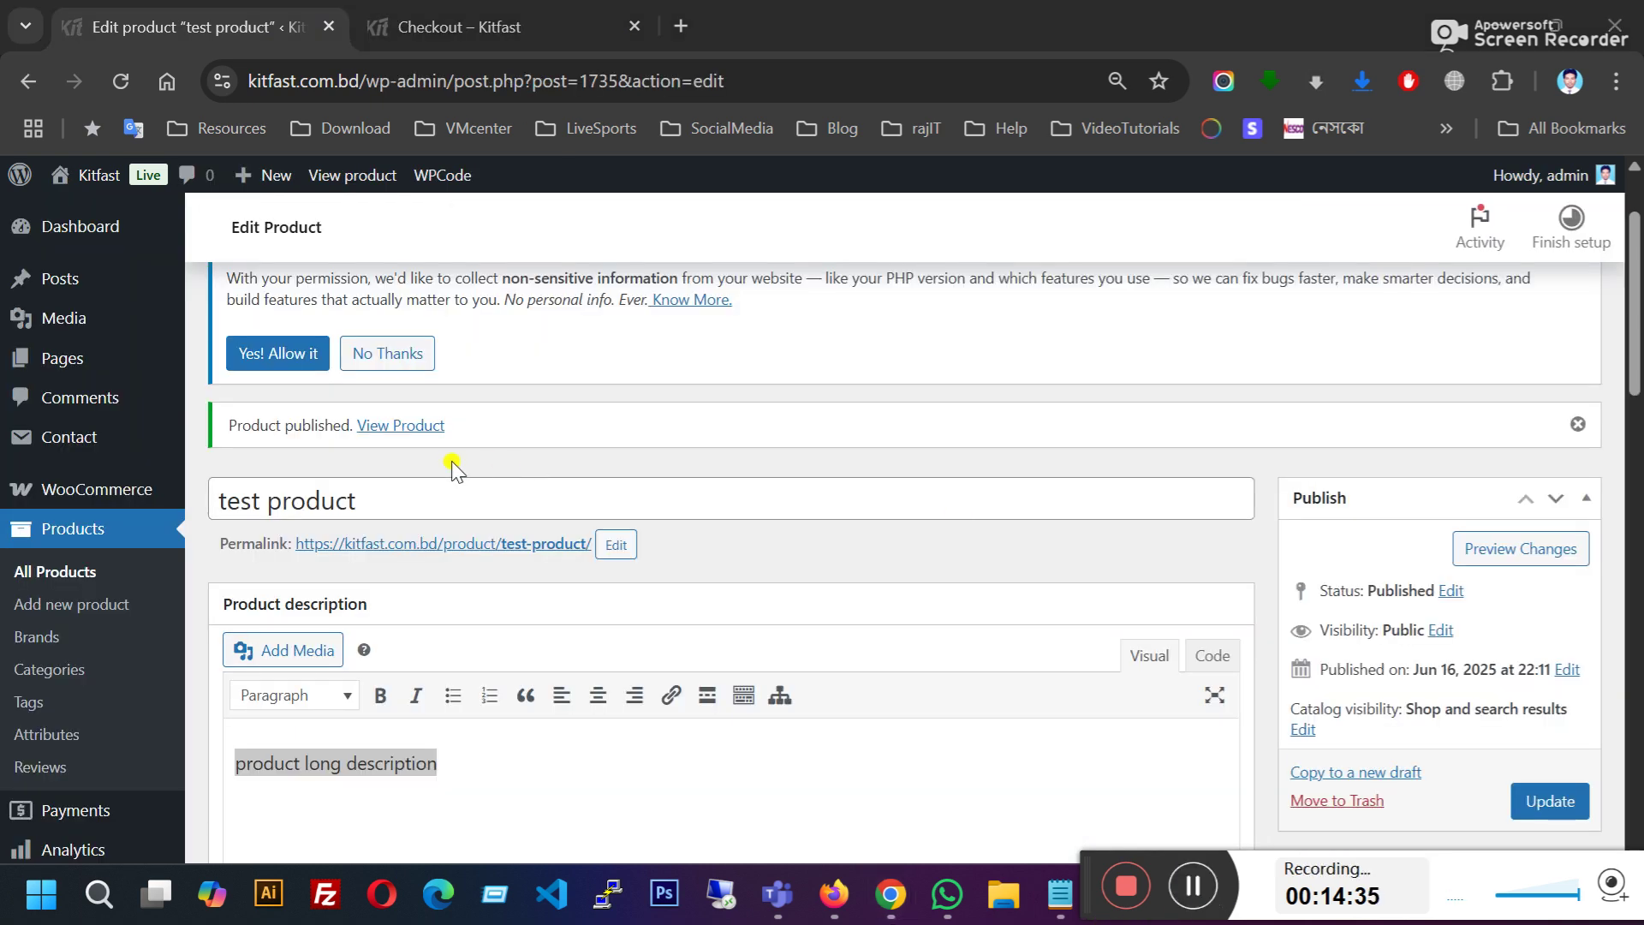
Step: Check the storefront checkout and home page, then review the product's categories in the editor
click(459, 27)
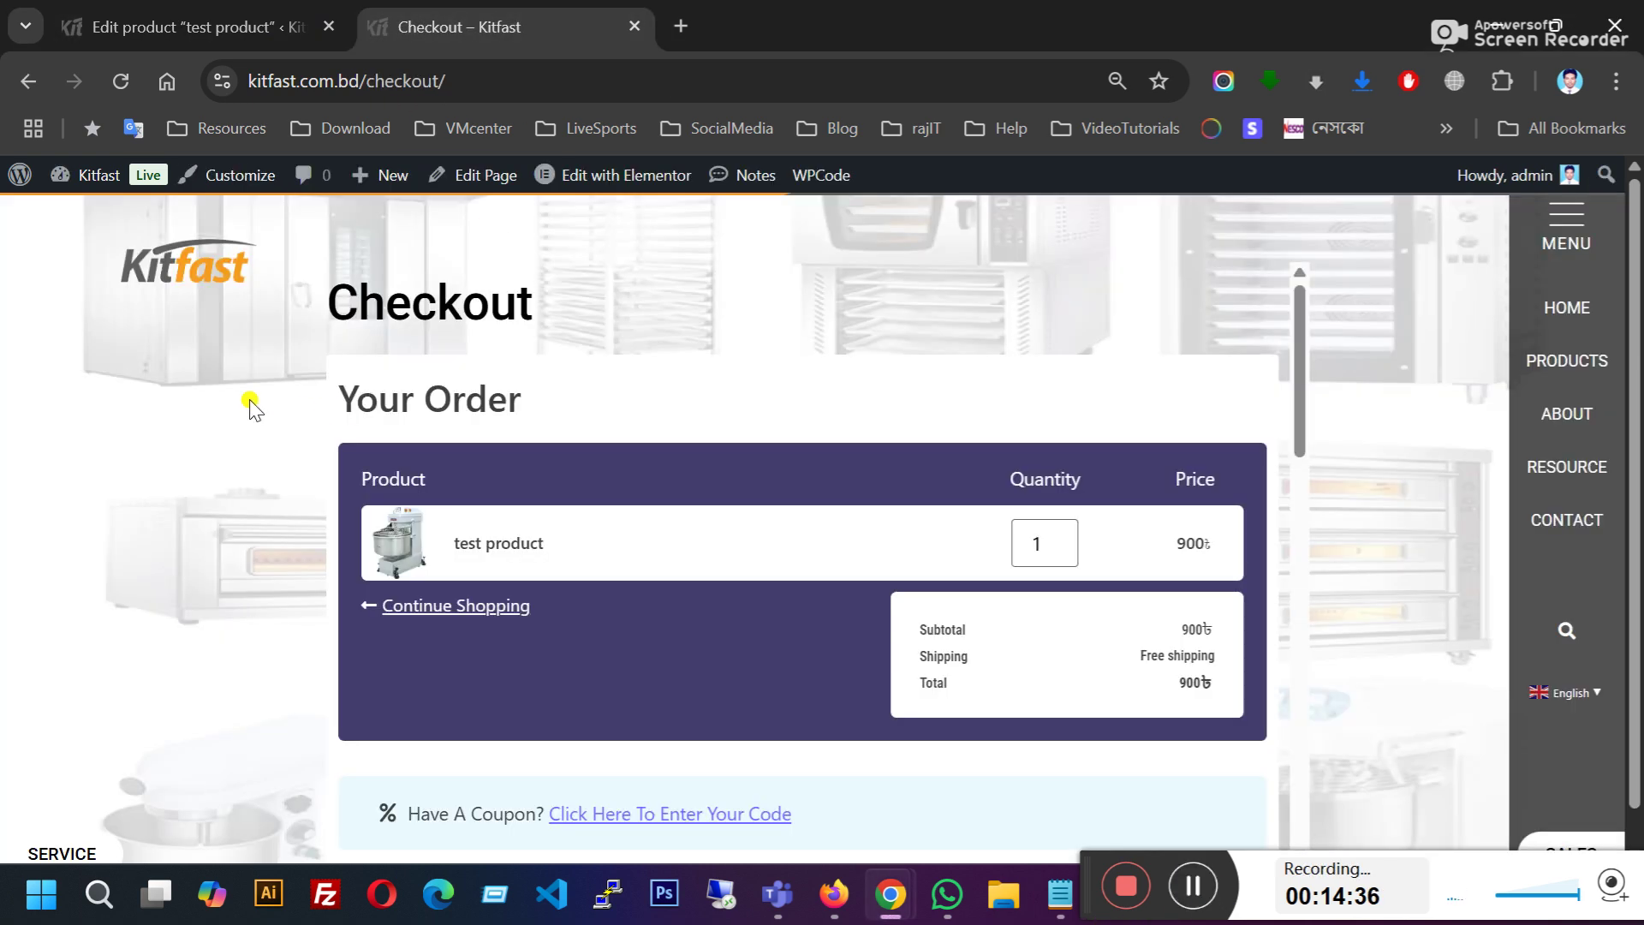
click(173, 274)
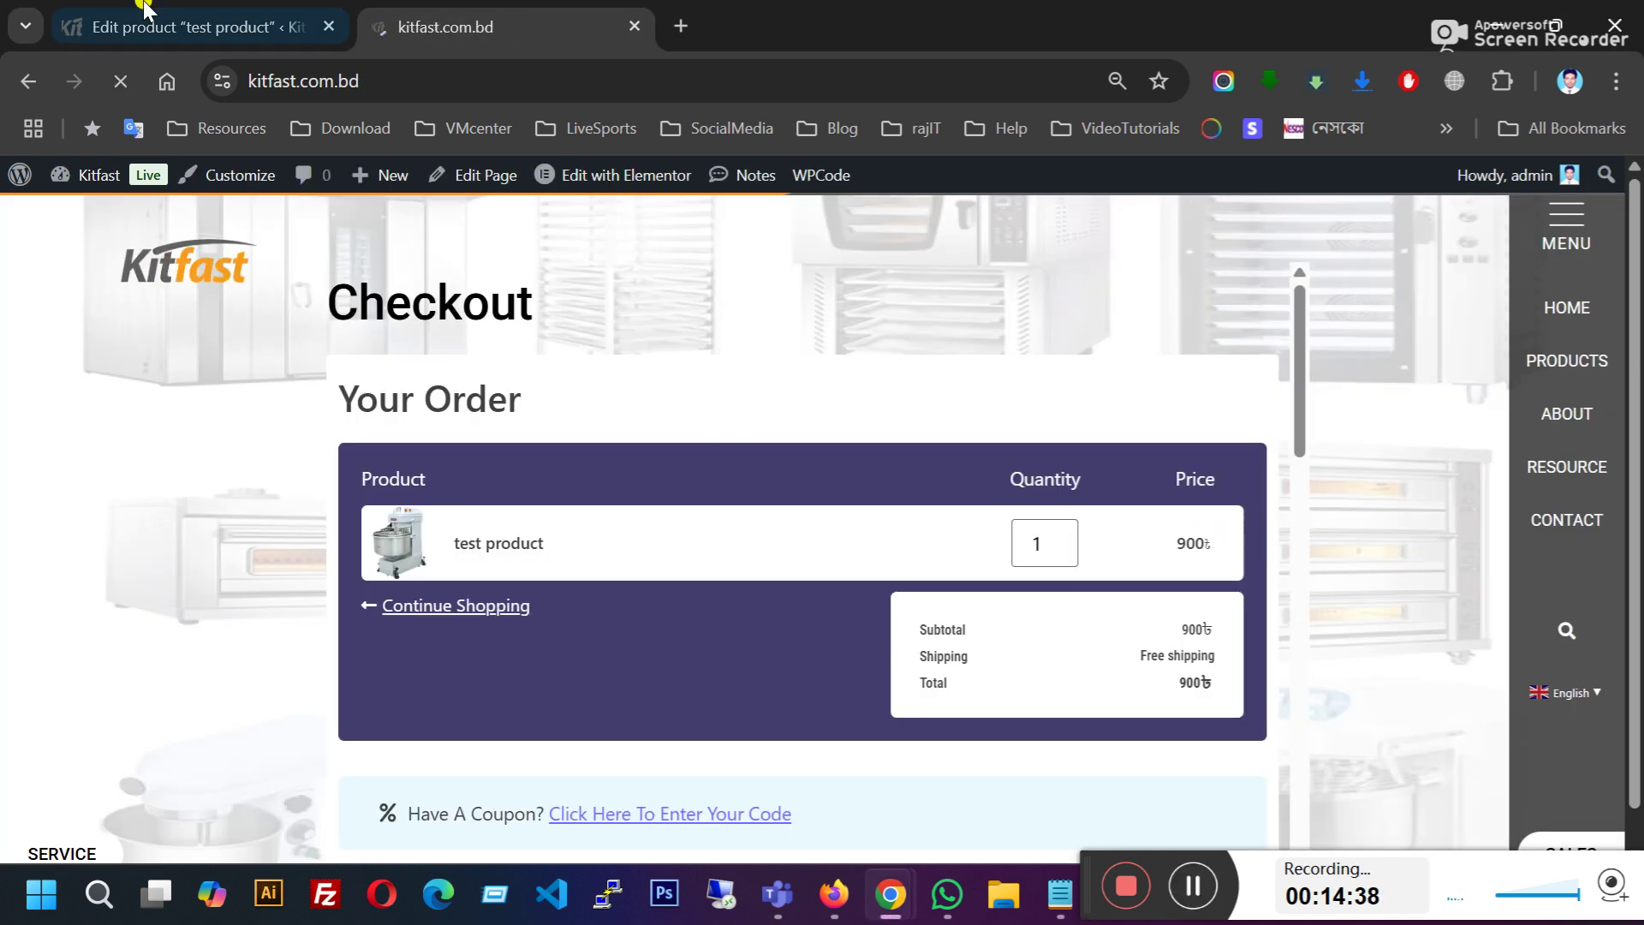
click(144, 9)
scroll(1340, 583, down, 15)
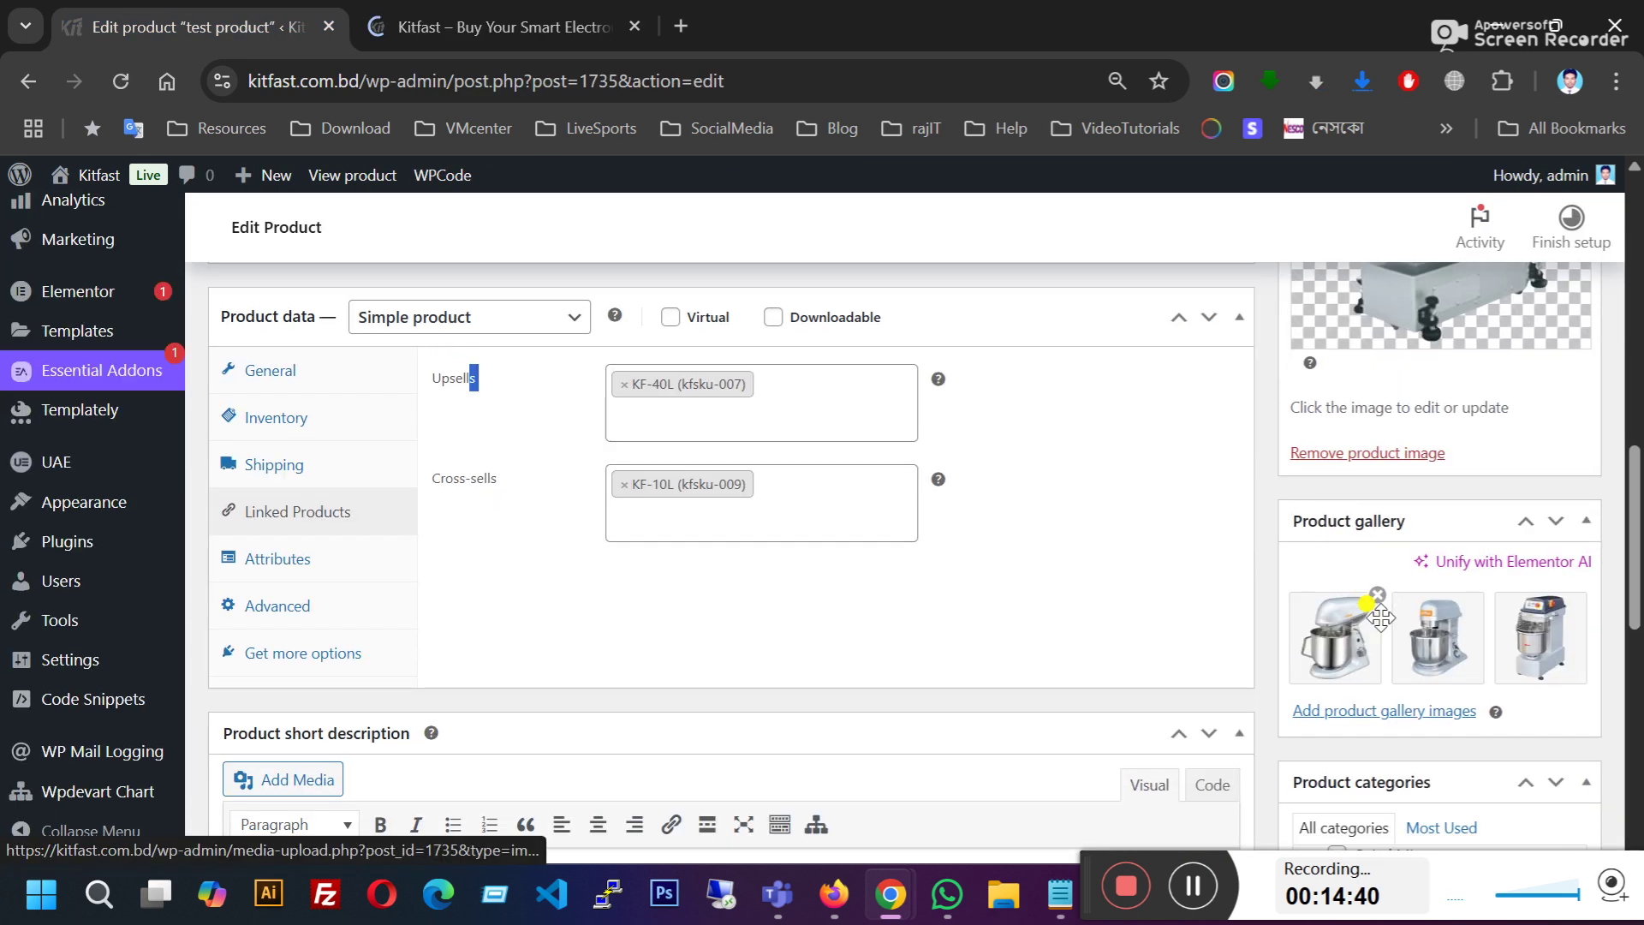
click(435, 10)
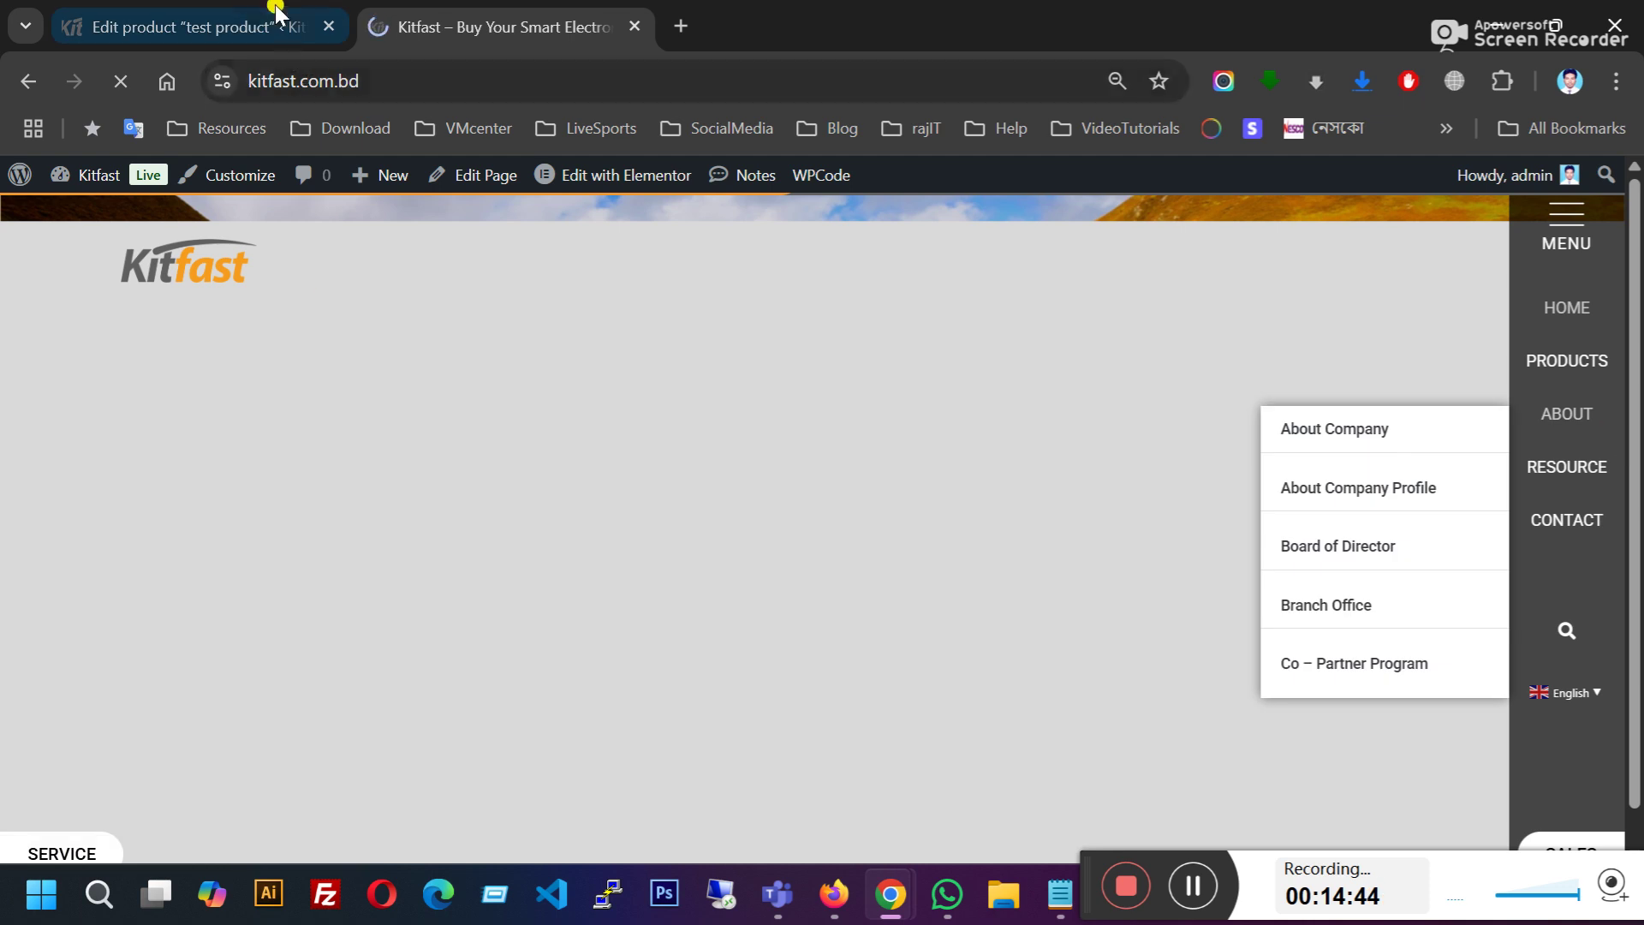
click(283, 32)
click(1336, 663)
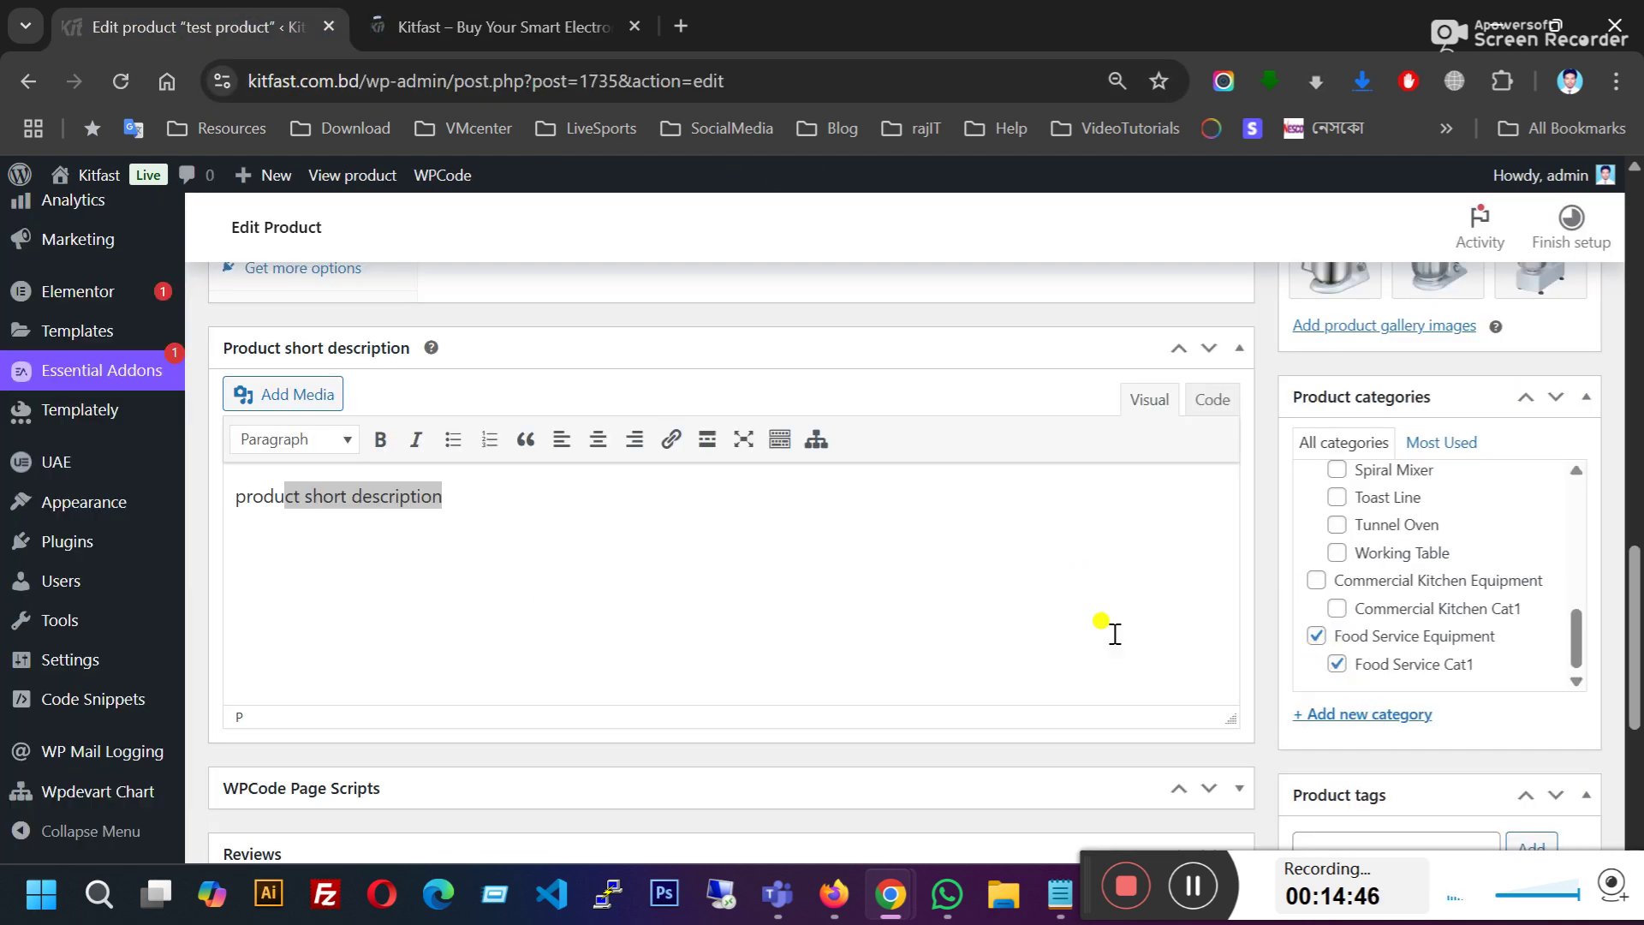
Step: Choose Food Service Equipment from the storefront PRODUCTS menu
click(525, 12)
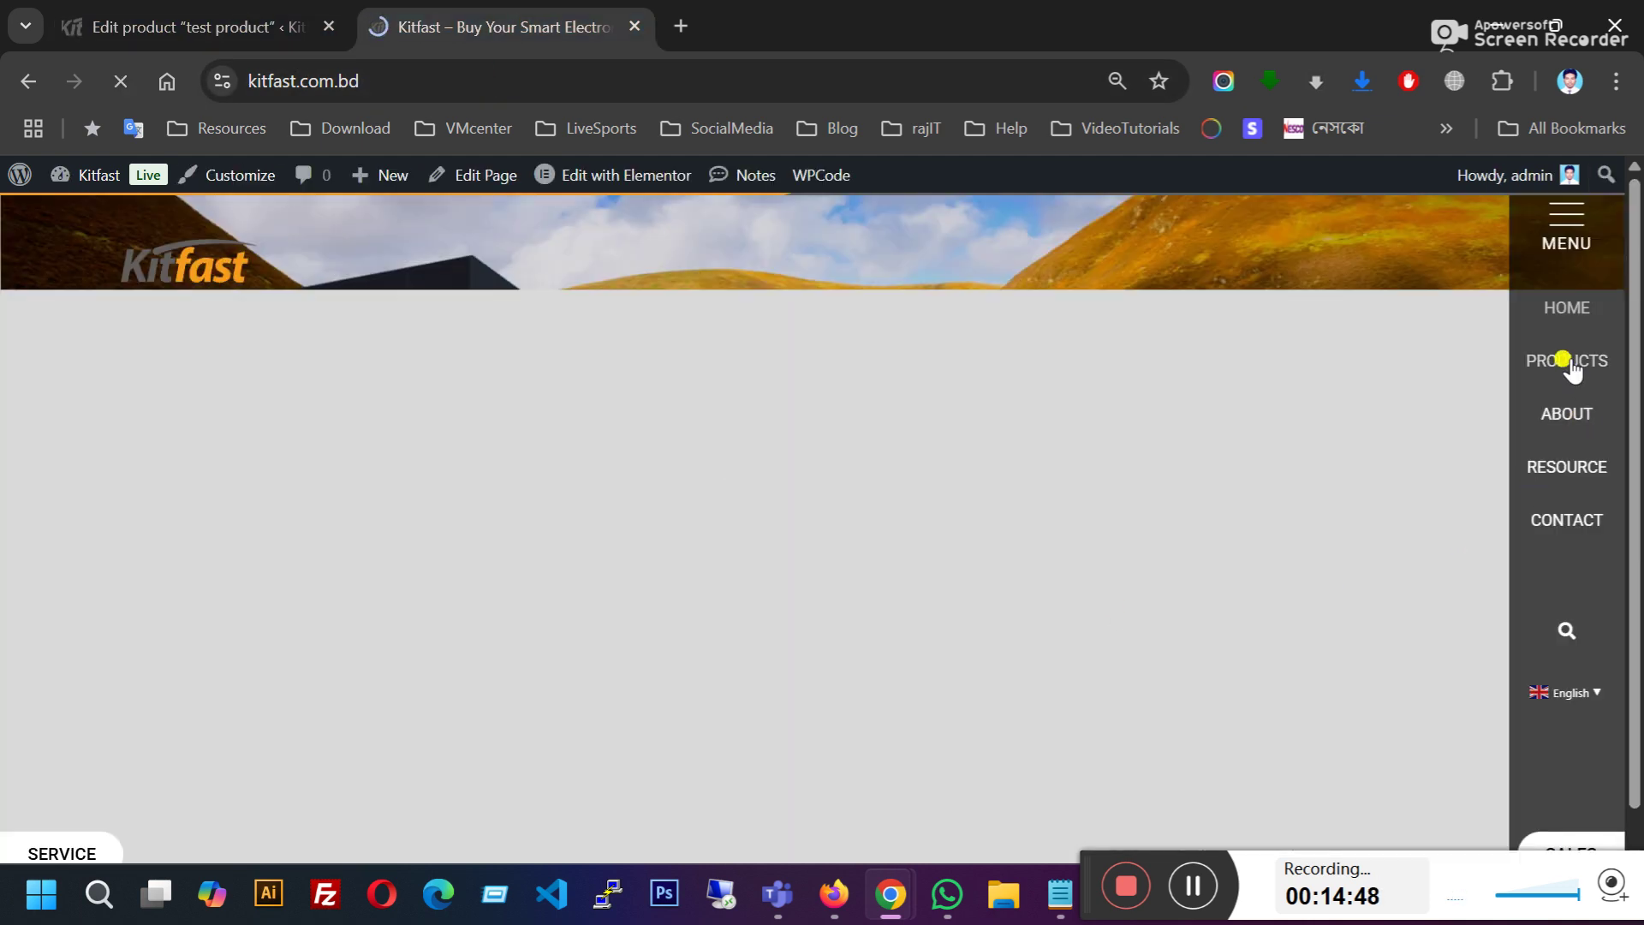
mouse_move(1567, 360)
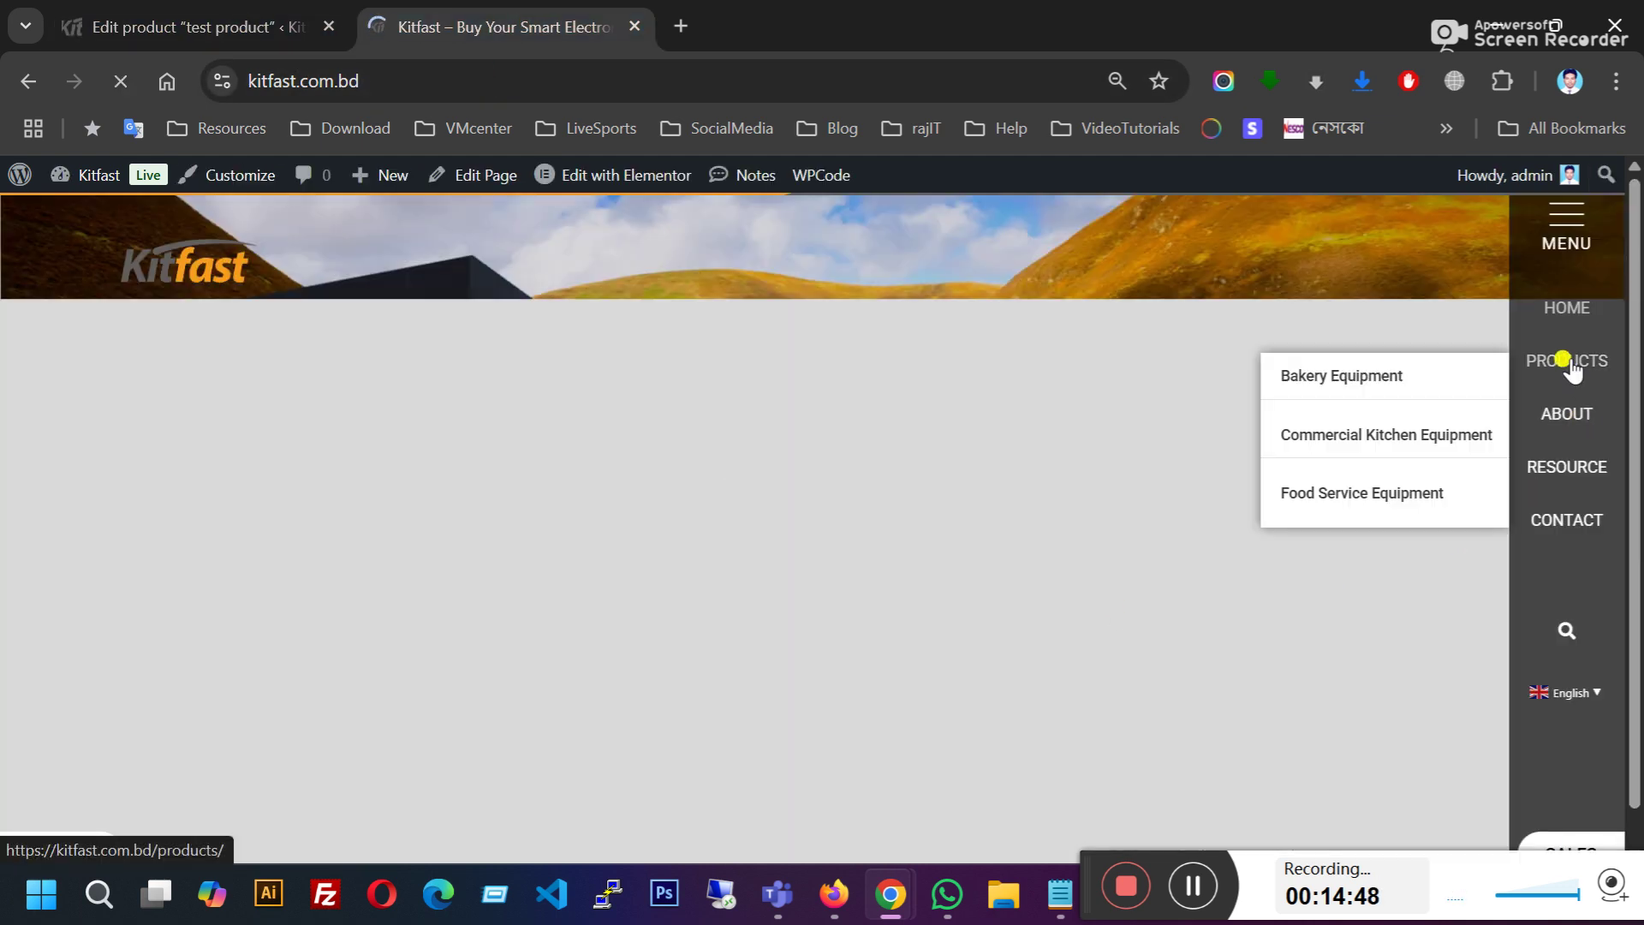
click(1332, 514)
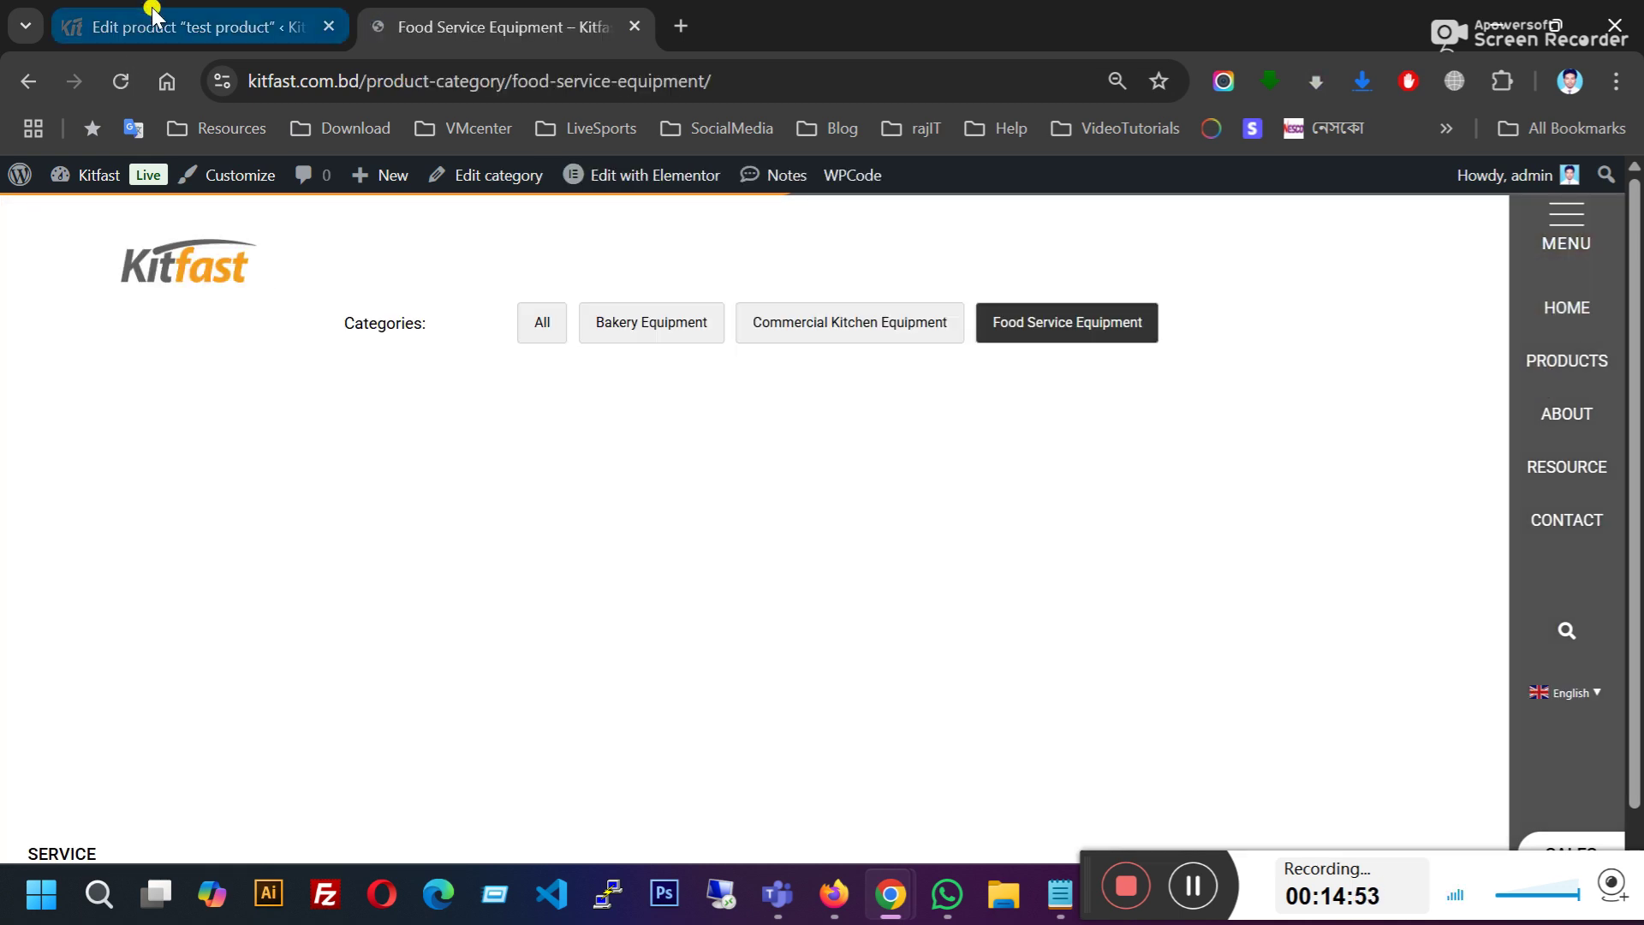
Step: Filter the shop to Food Service Cat1, then browse Bakery and Commercial Kitchen Equipment
click(152, 12)
key(ctrl+Tab)
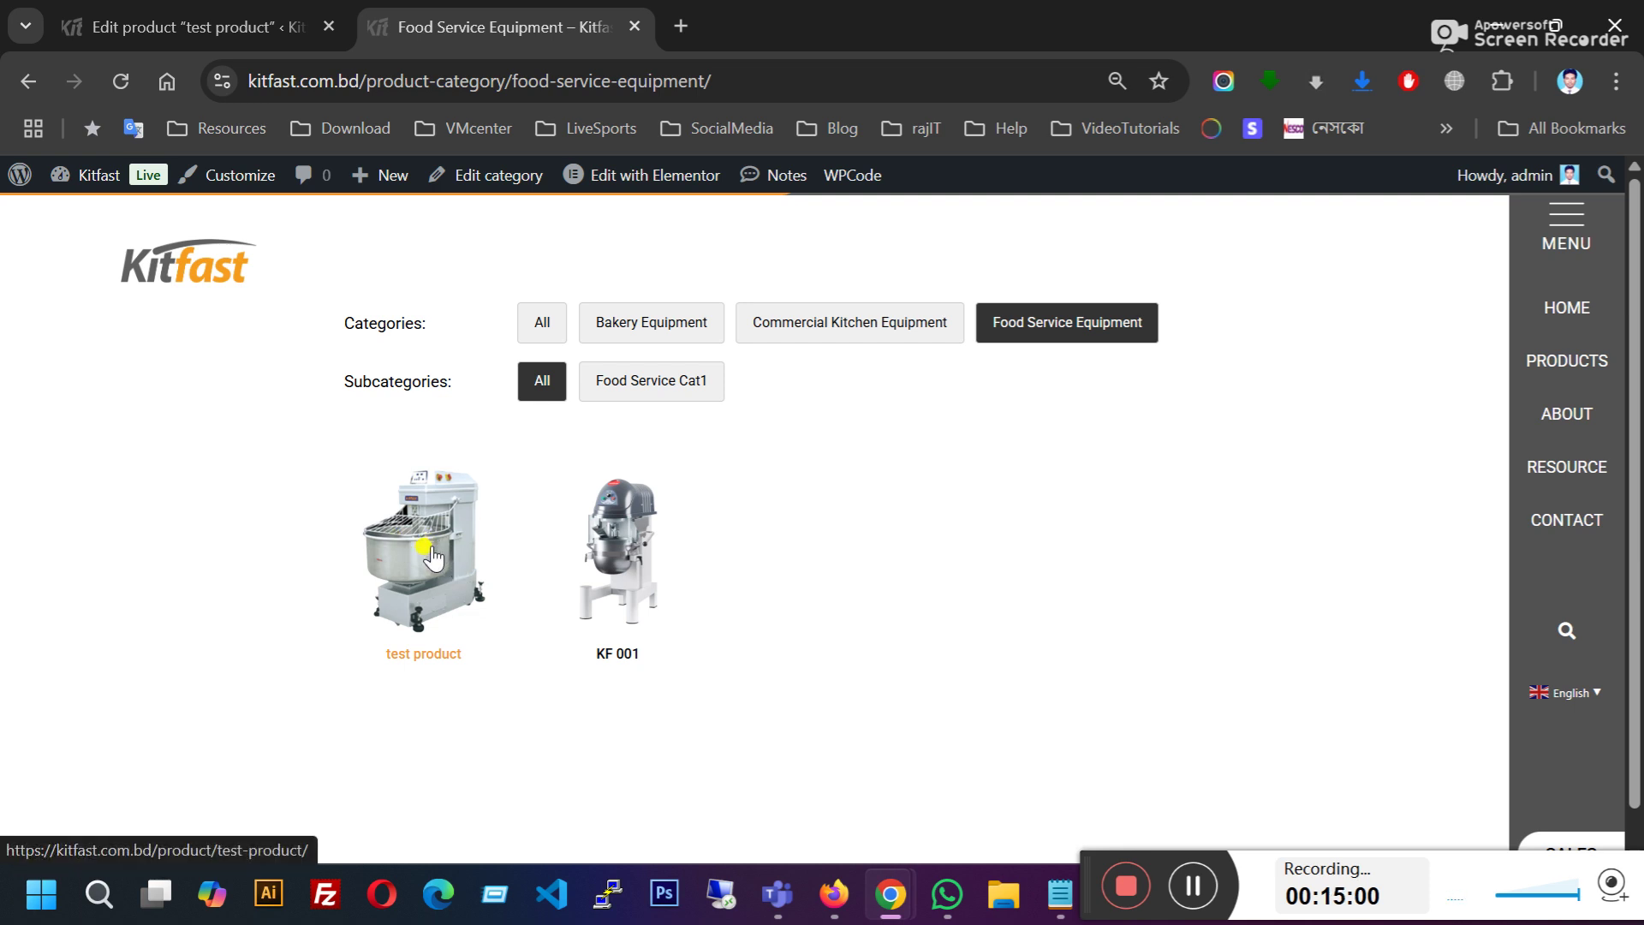
click(692, 392)
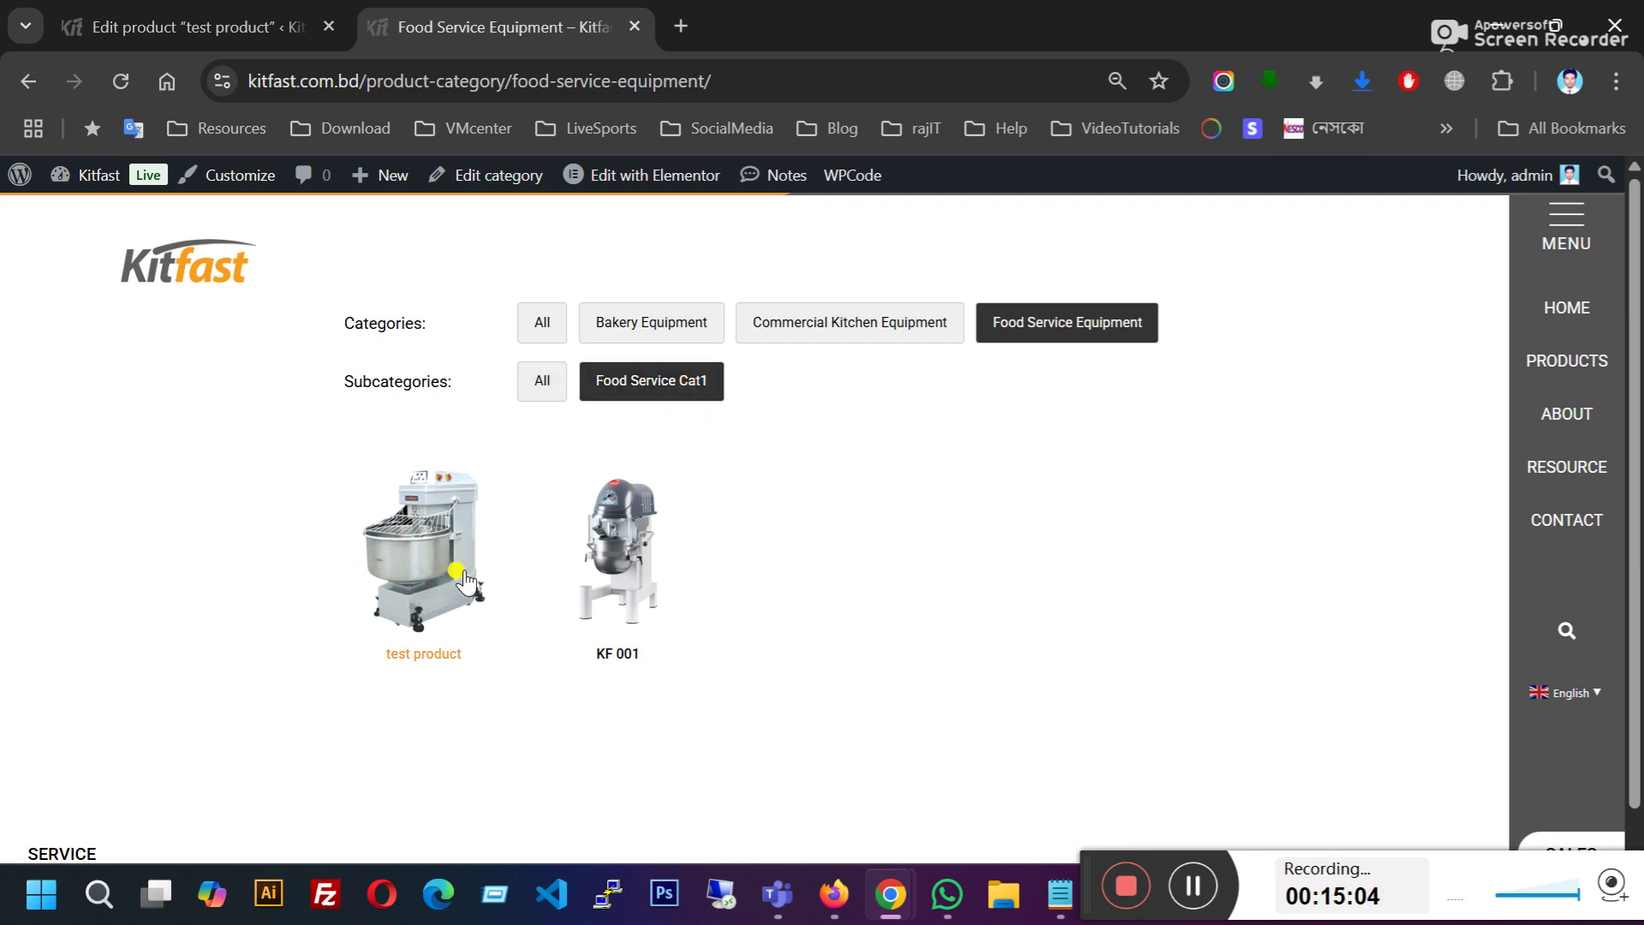
click(649, 324)
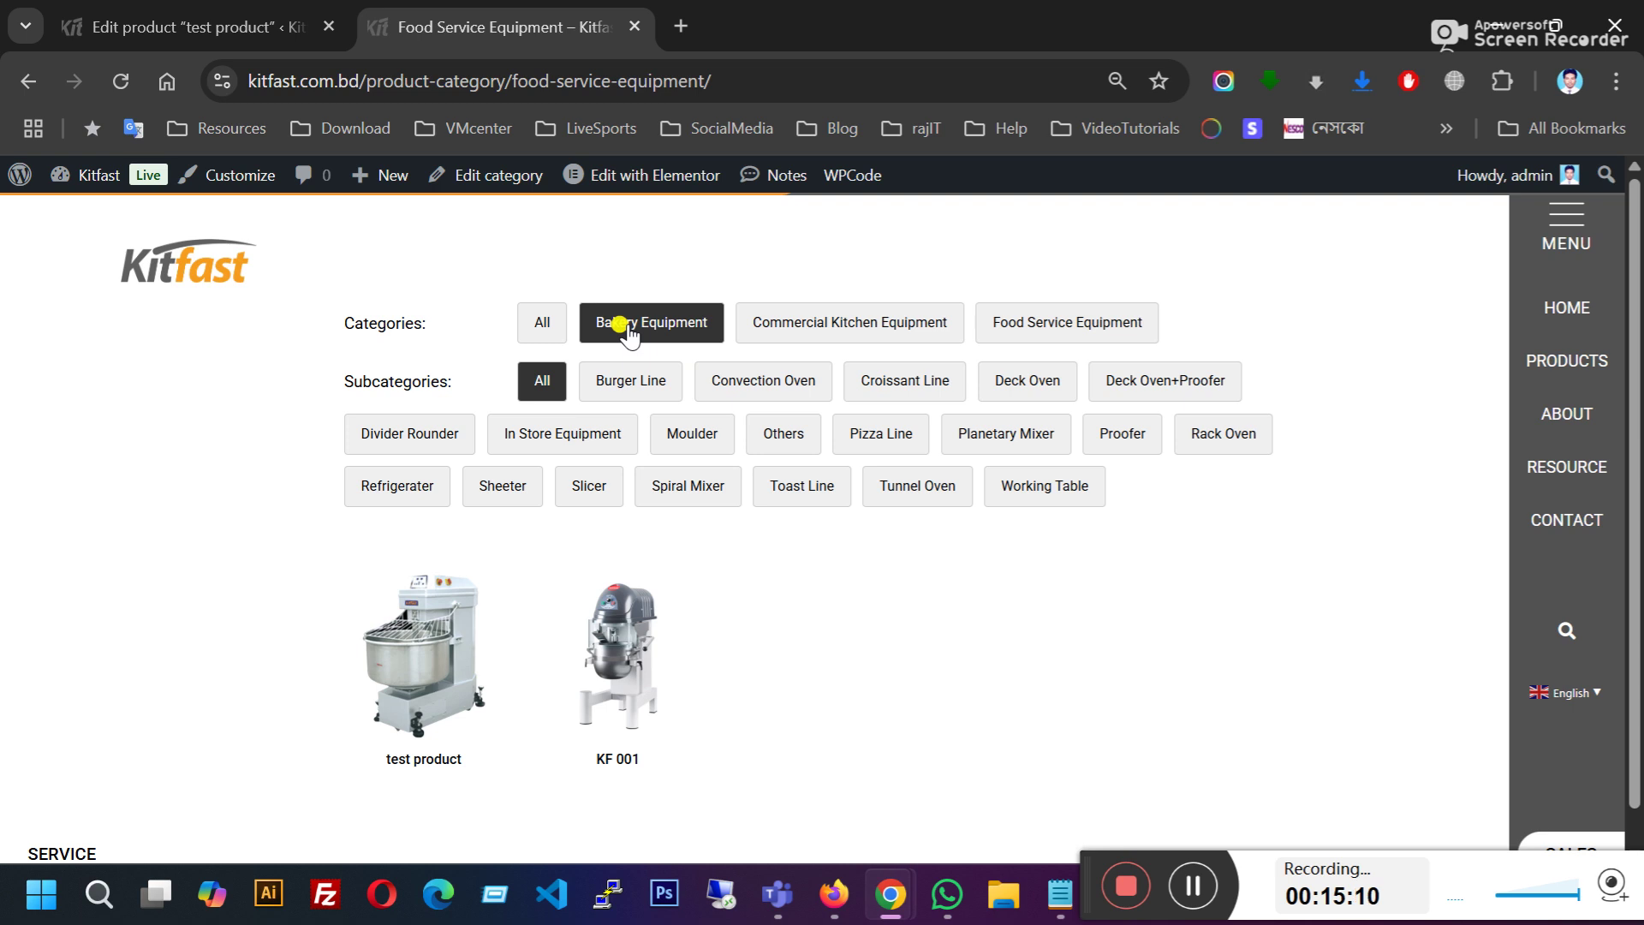
click(771, 323)
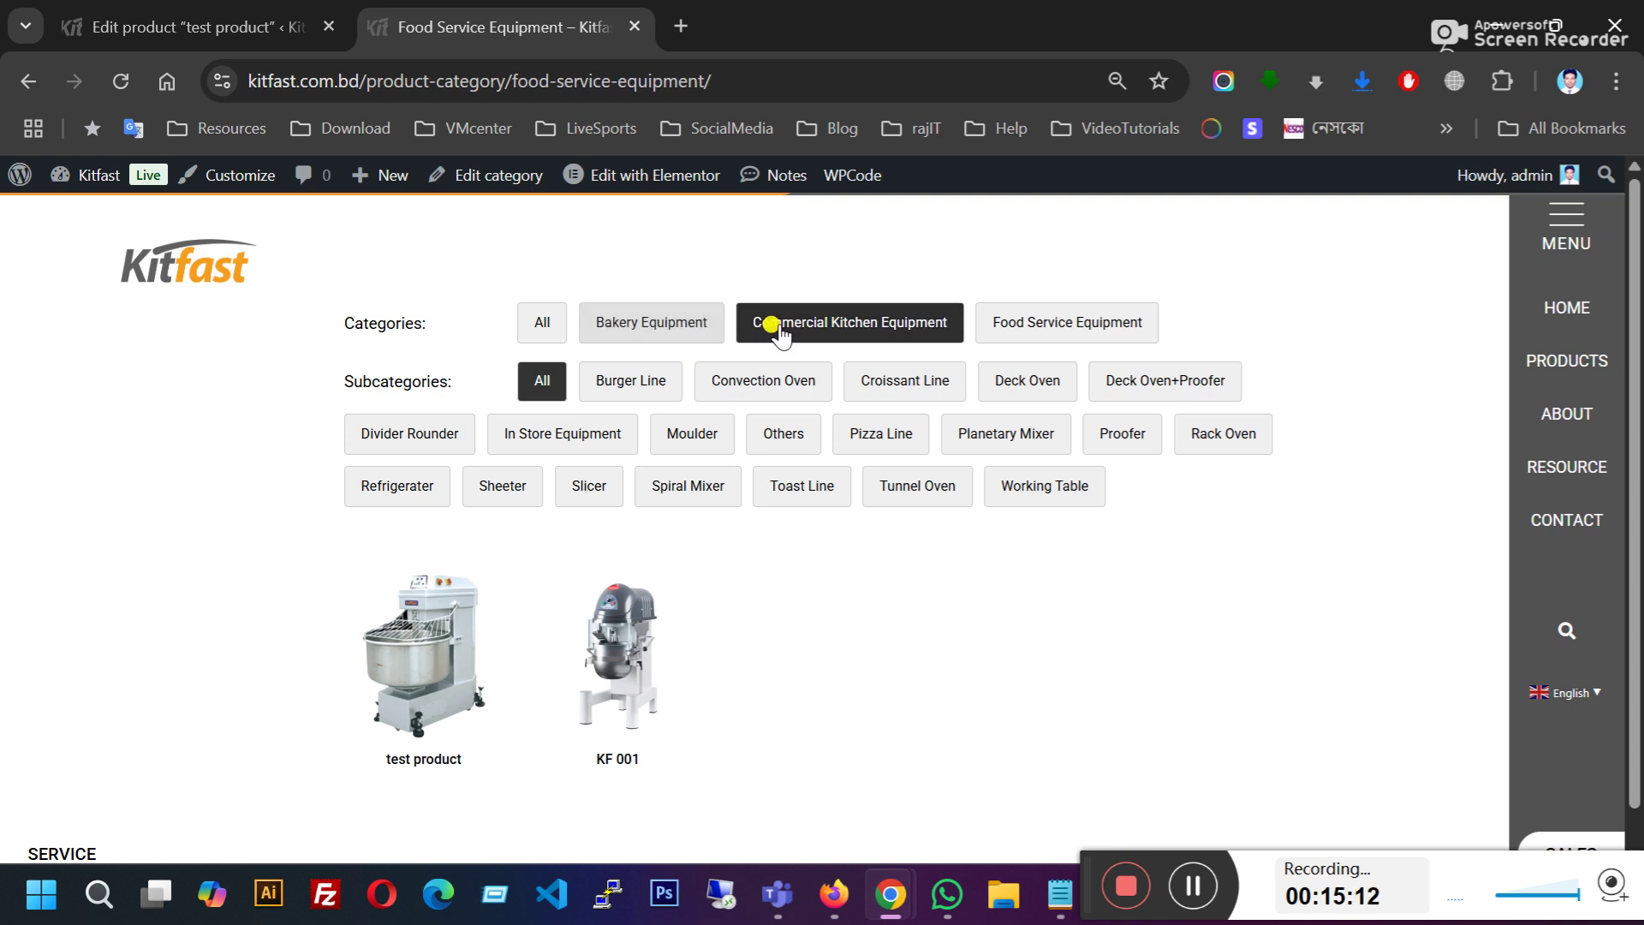
click(661, 322)
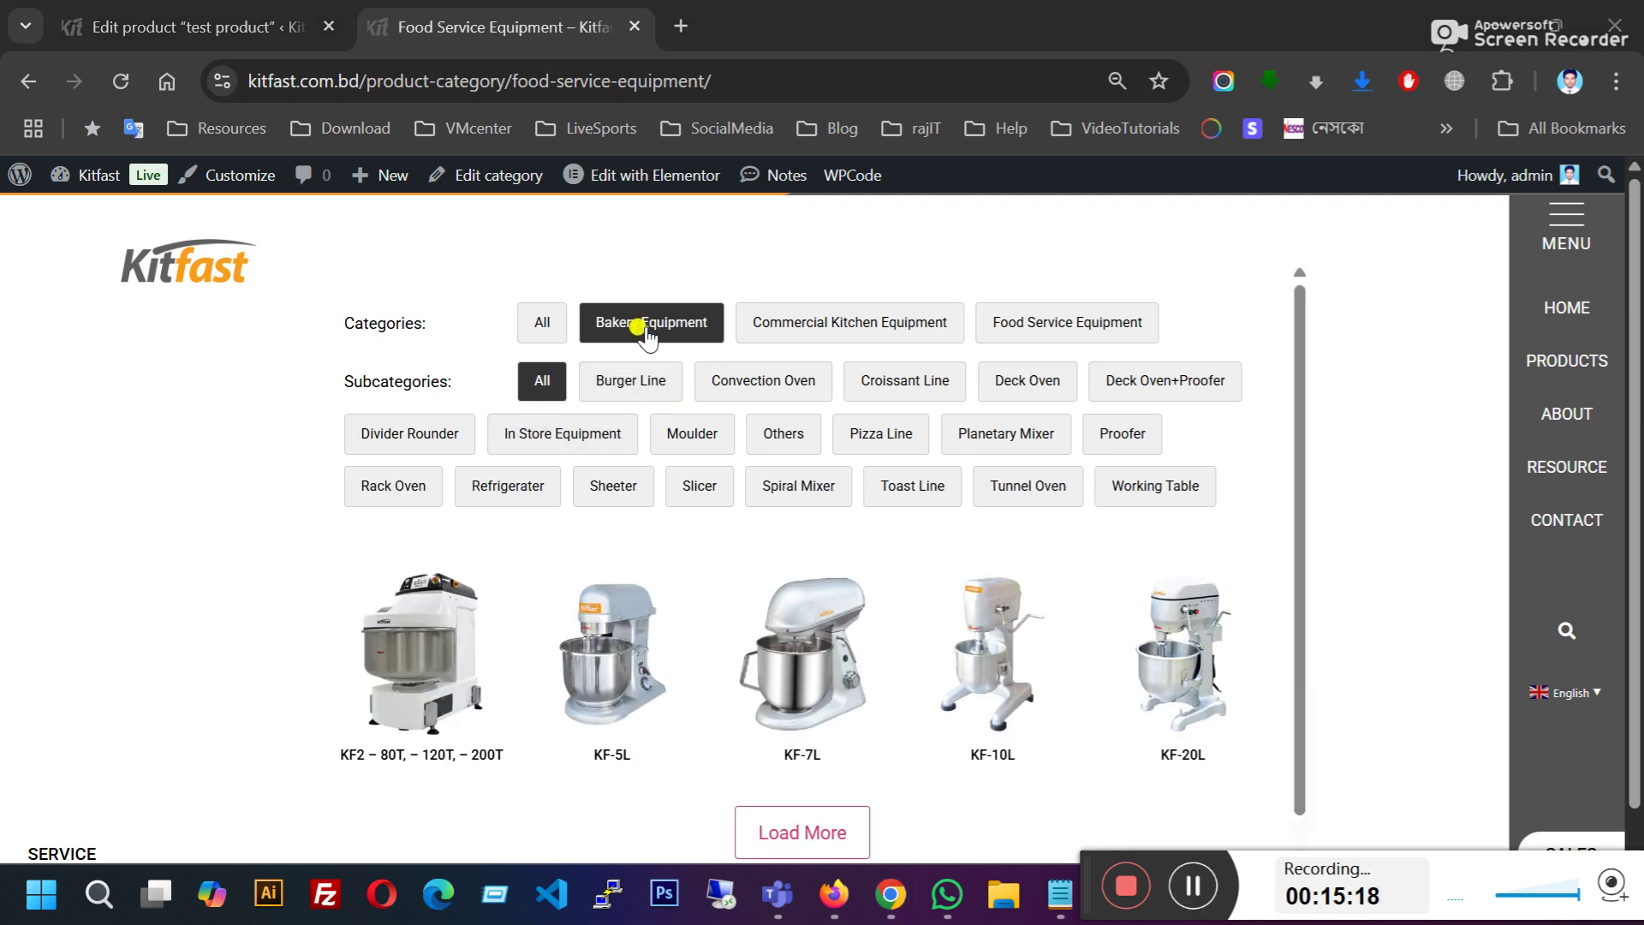
click(784, 323)
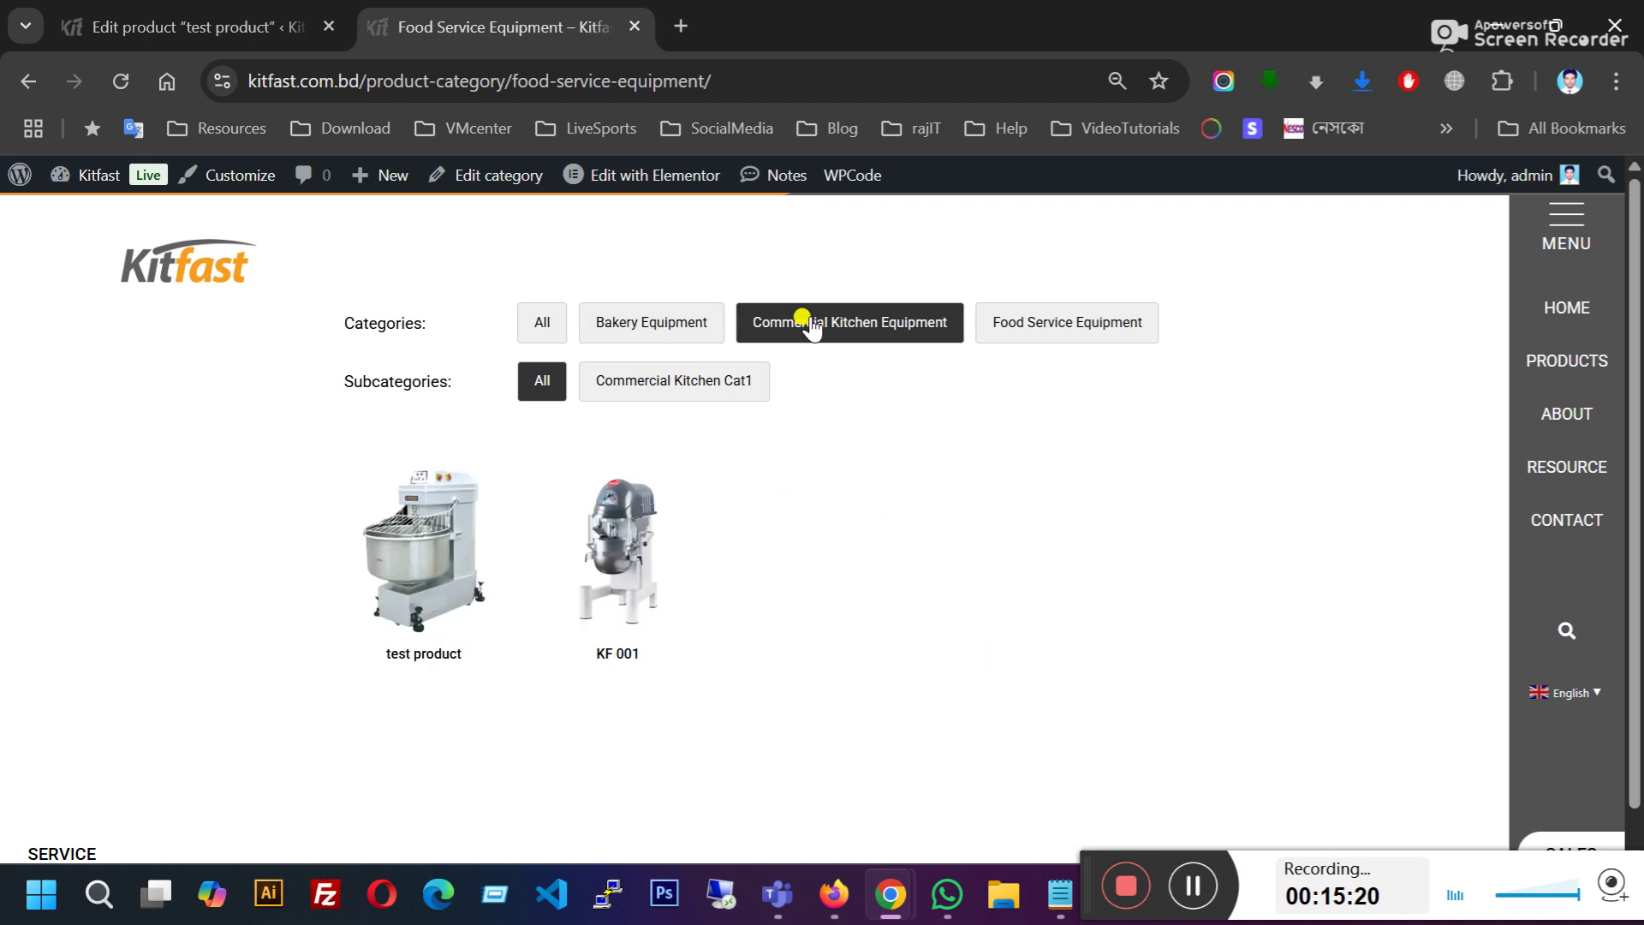
Step: Try the Commercial Kitchen Cat1, All and Bakery Equipment filters, then recheck the product's categories
click(723, 382)
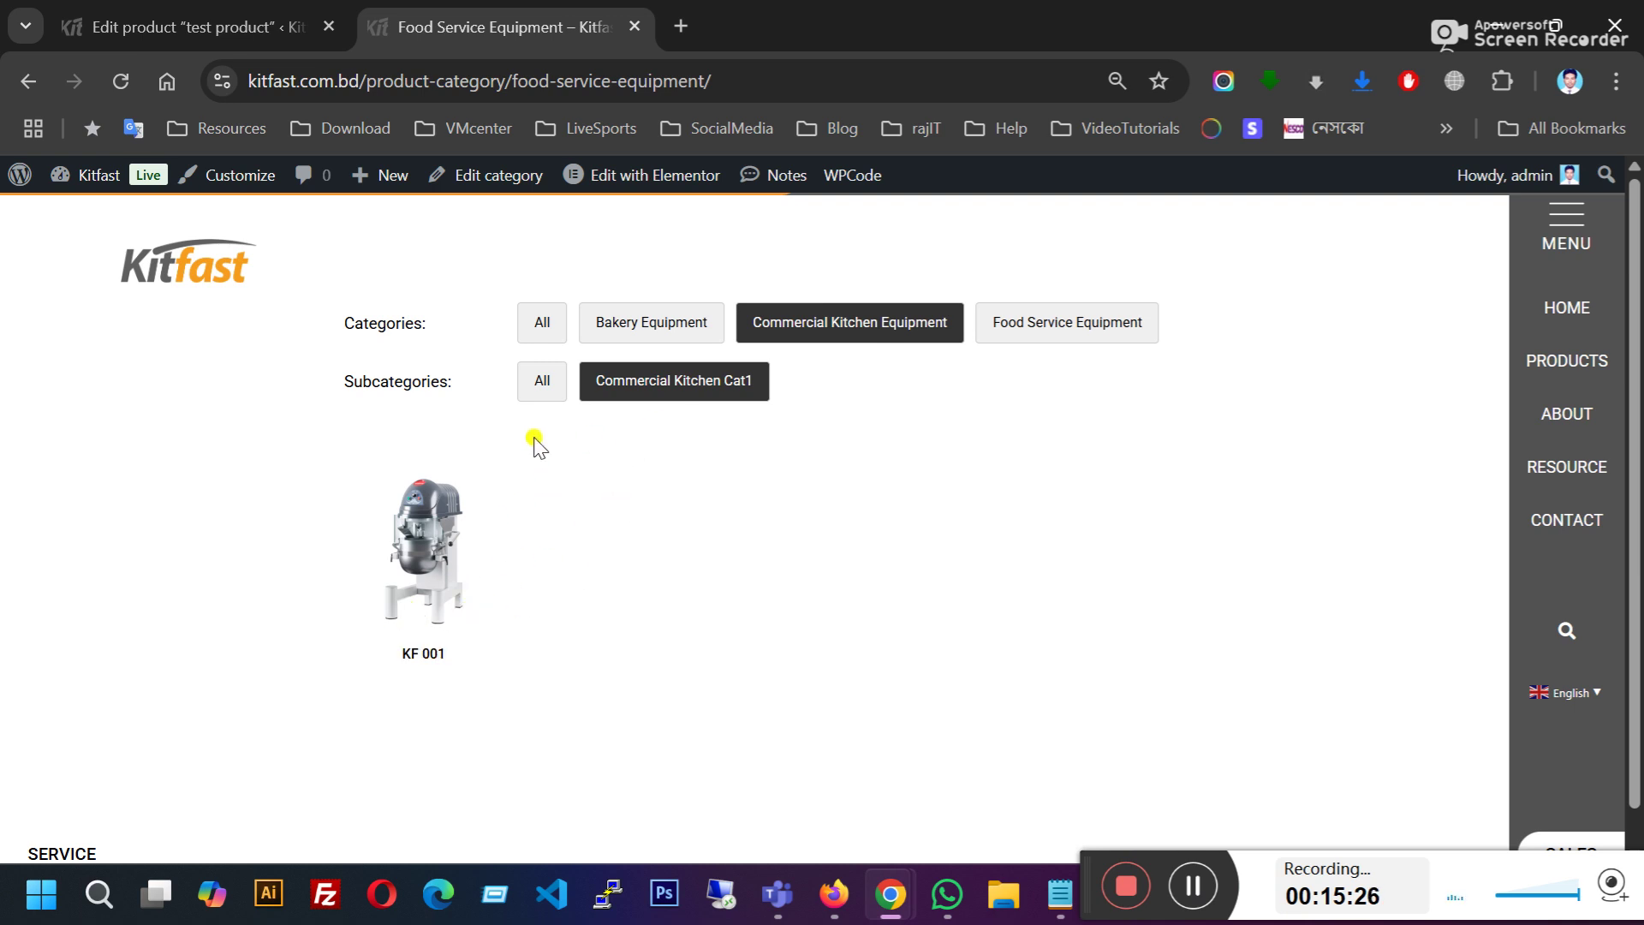
click(535, 390)
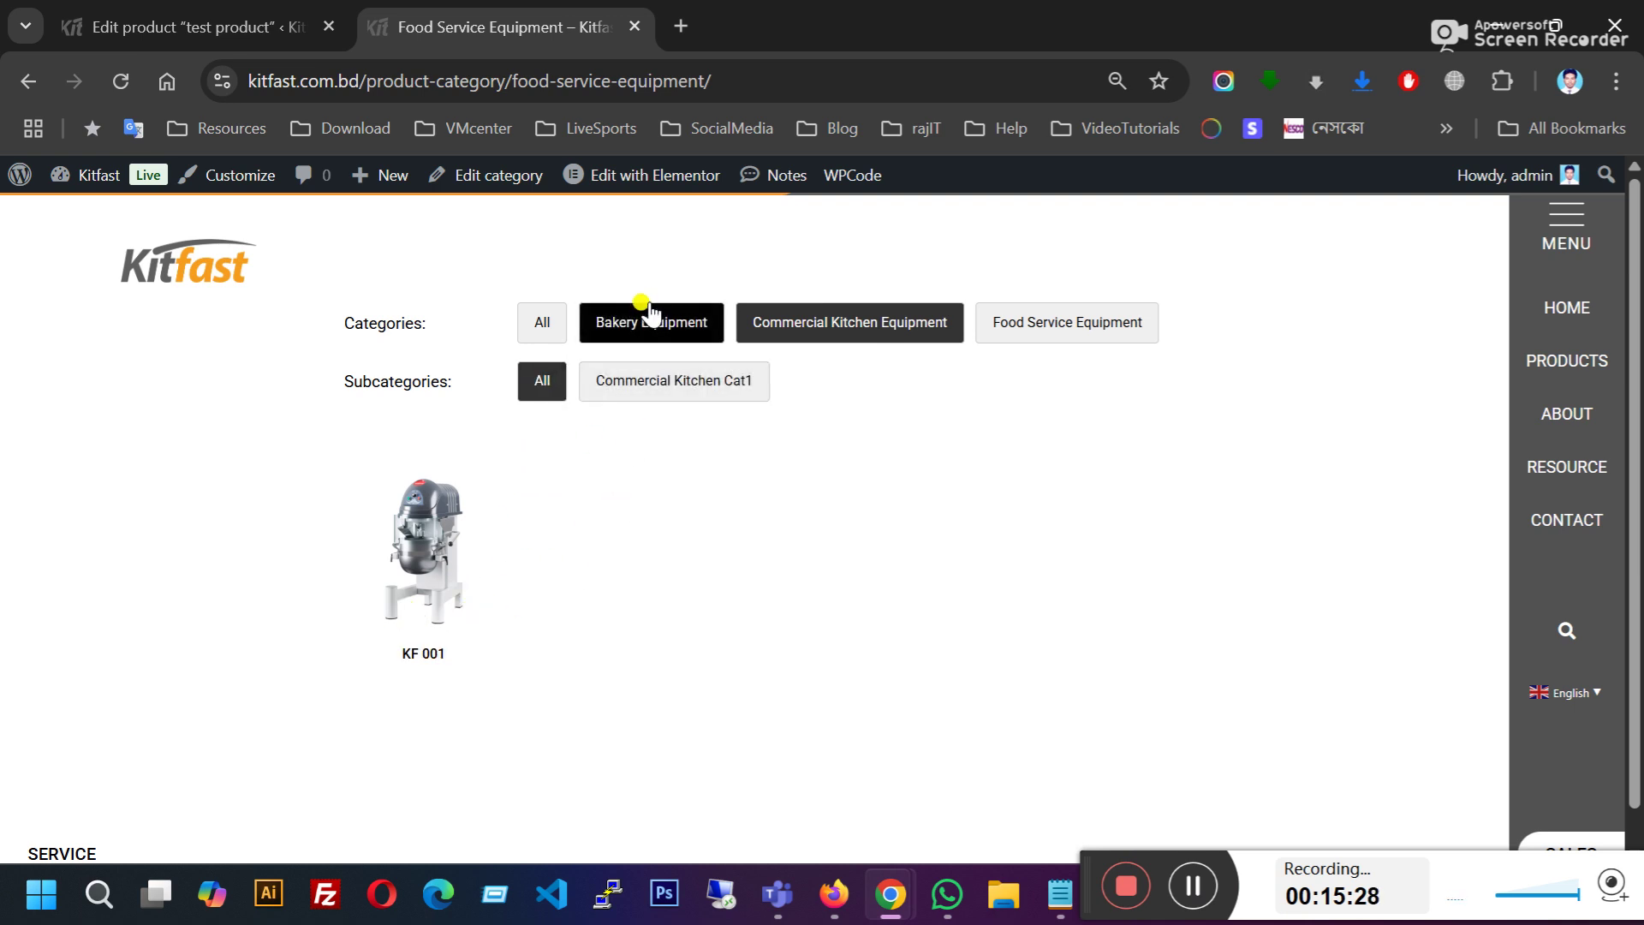
click(778, 341)
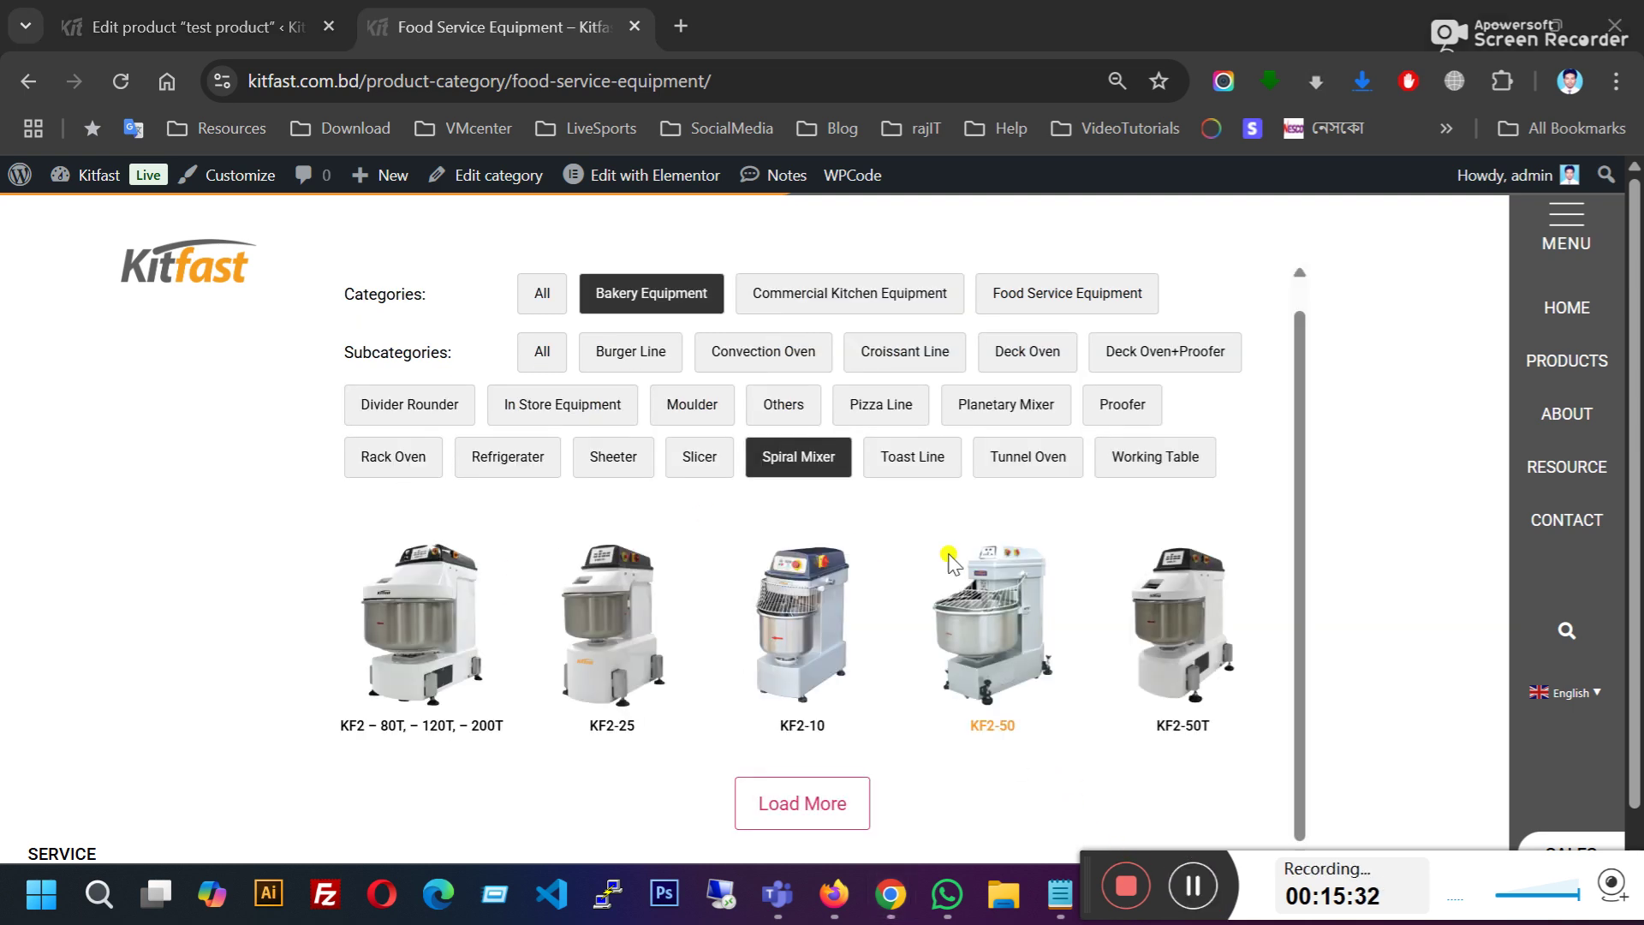
mouse_move(1556, 363)
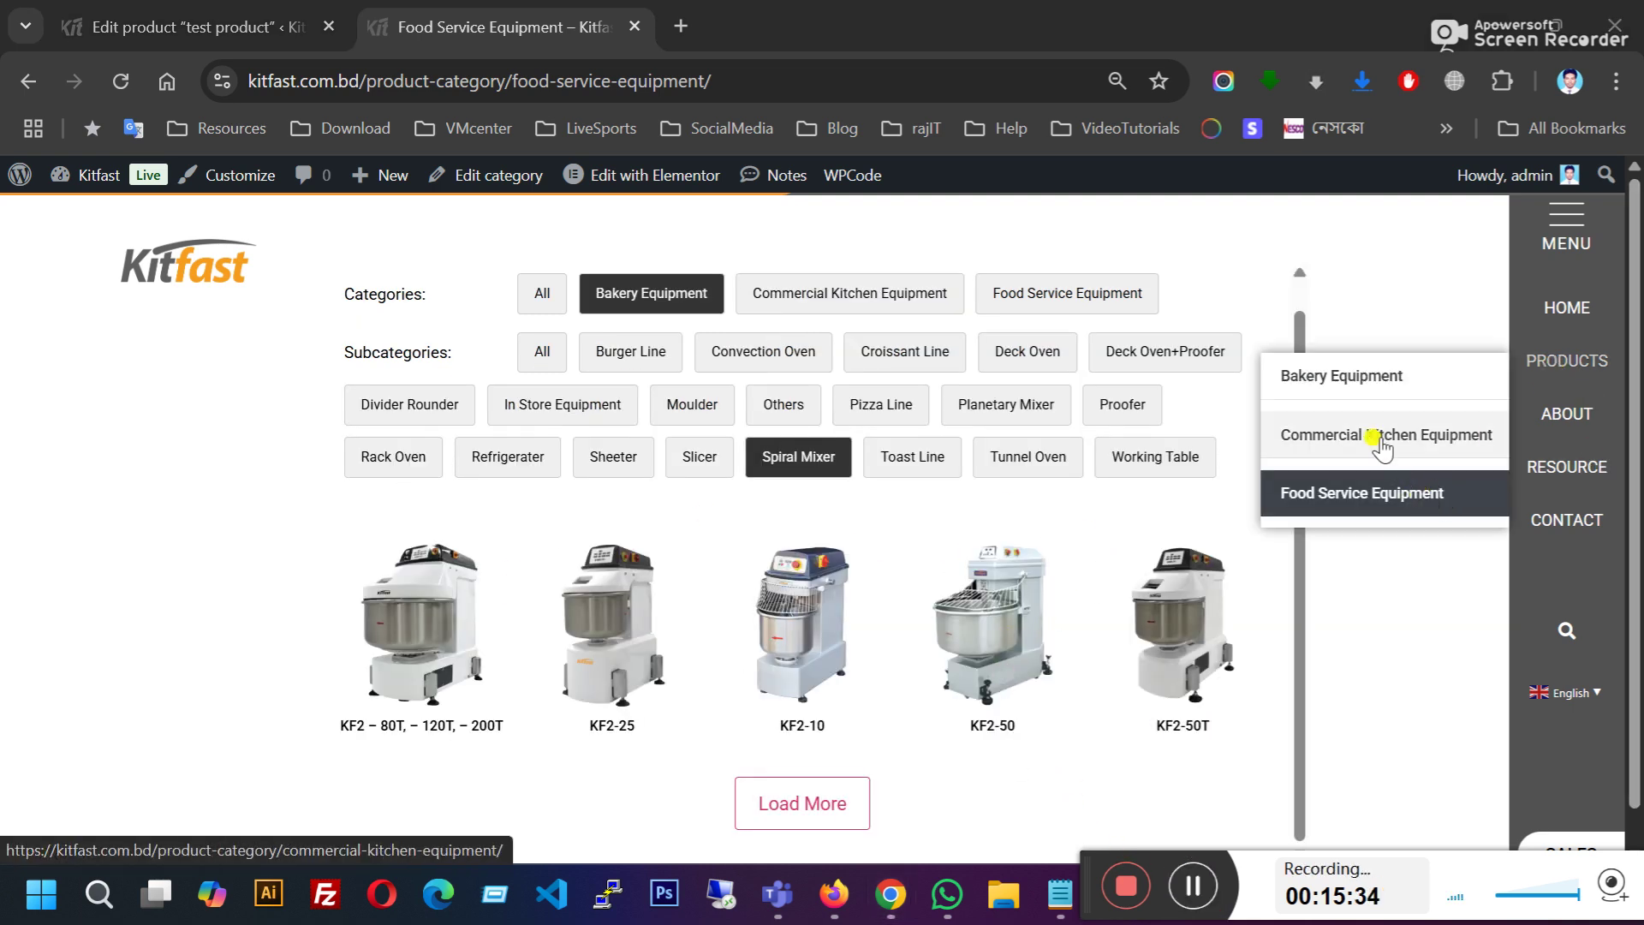
click(197, 27)
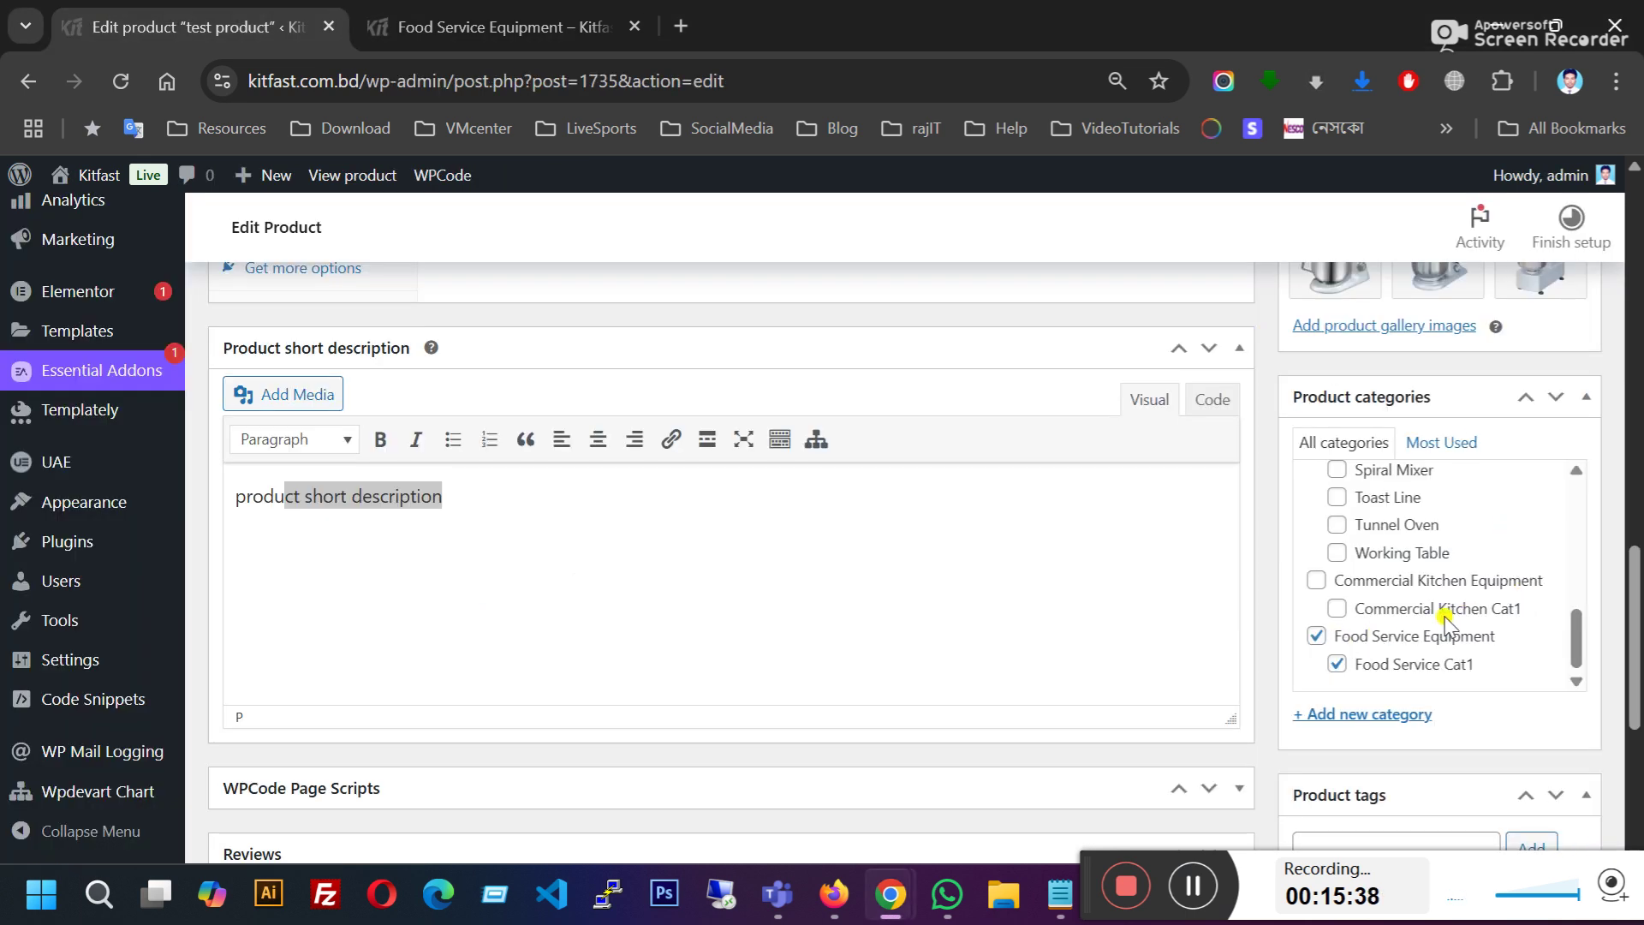
click(537, 10)
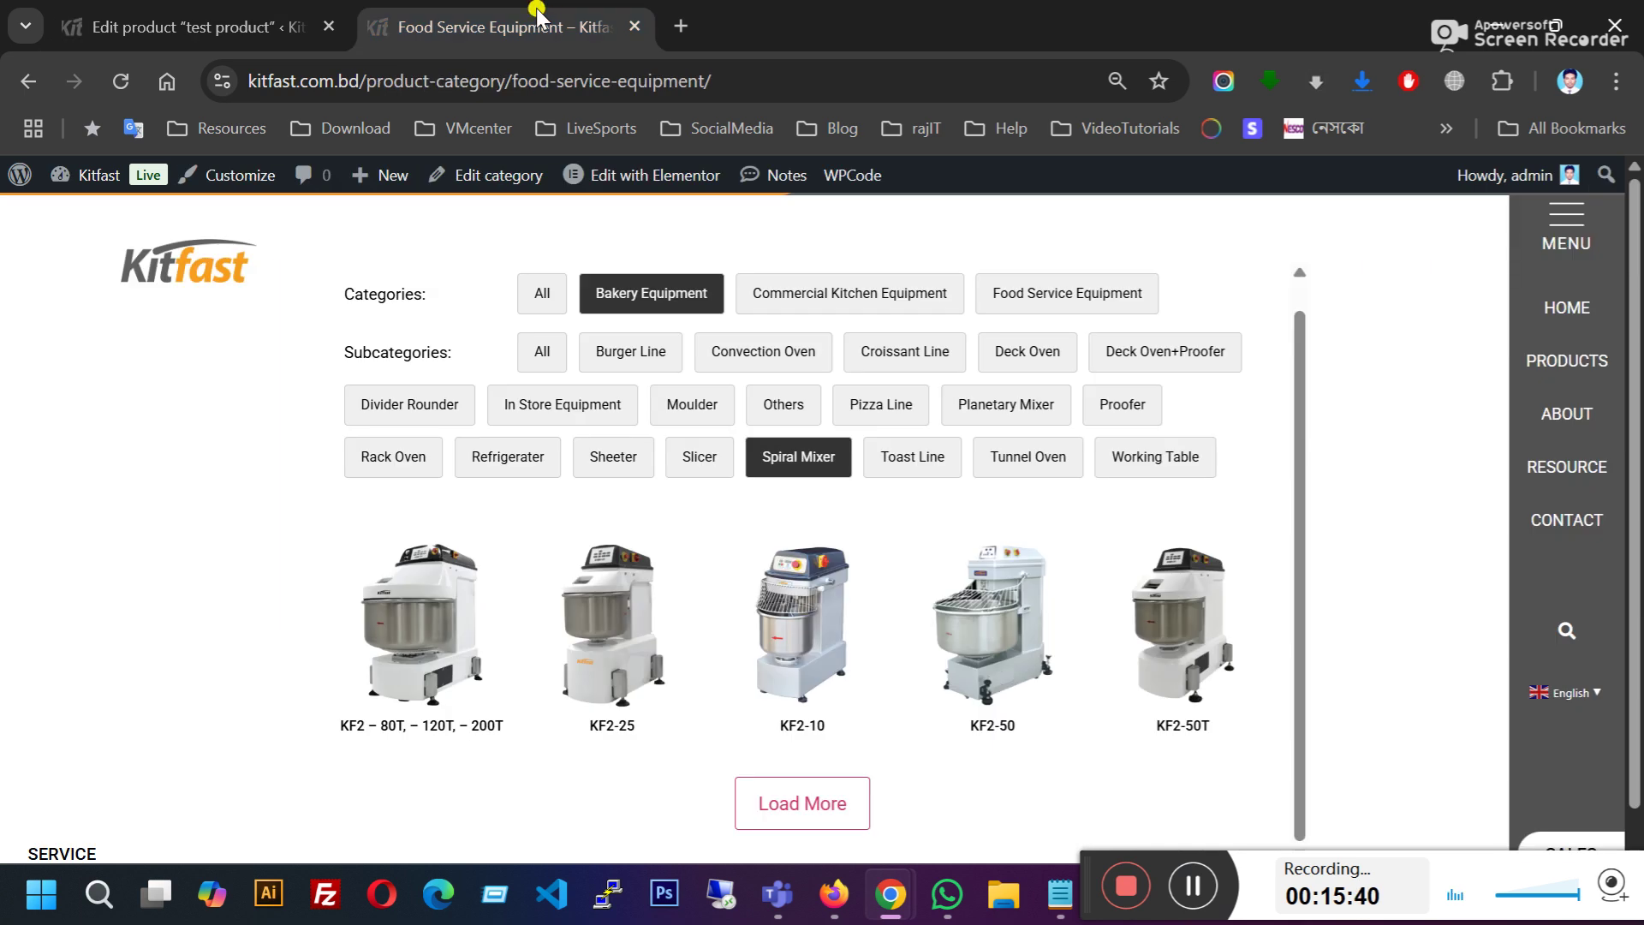
click(171, 21)
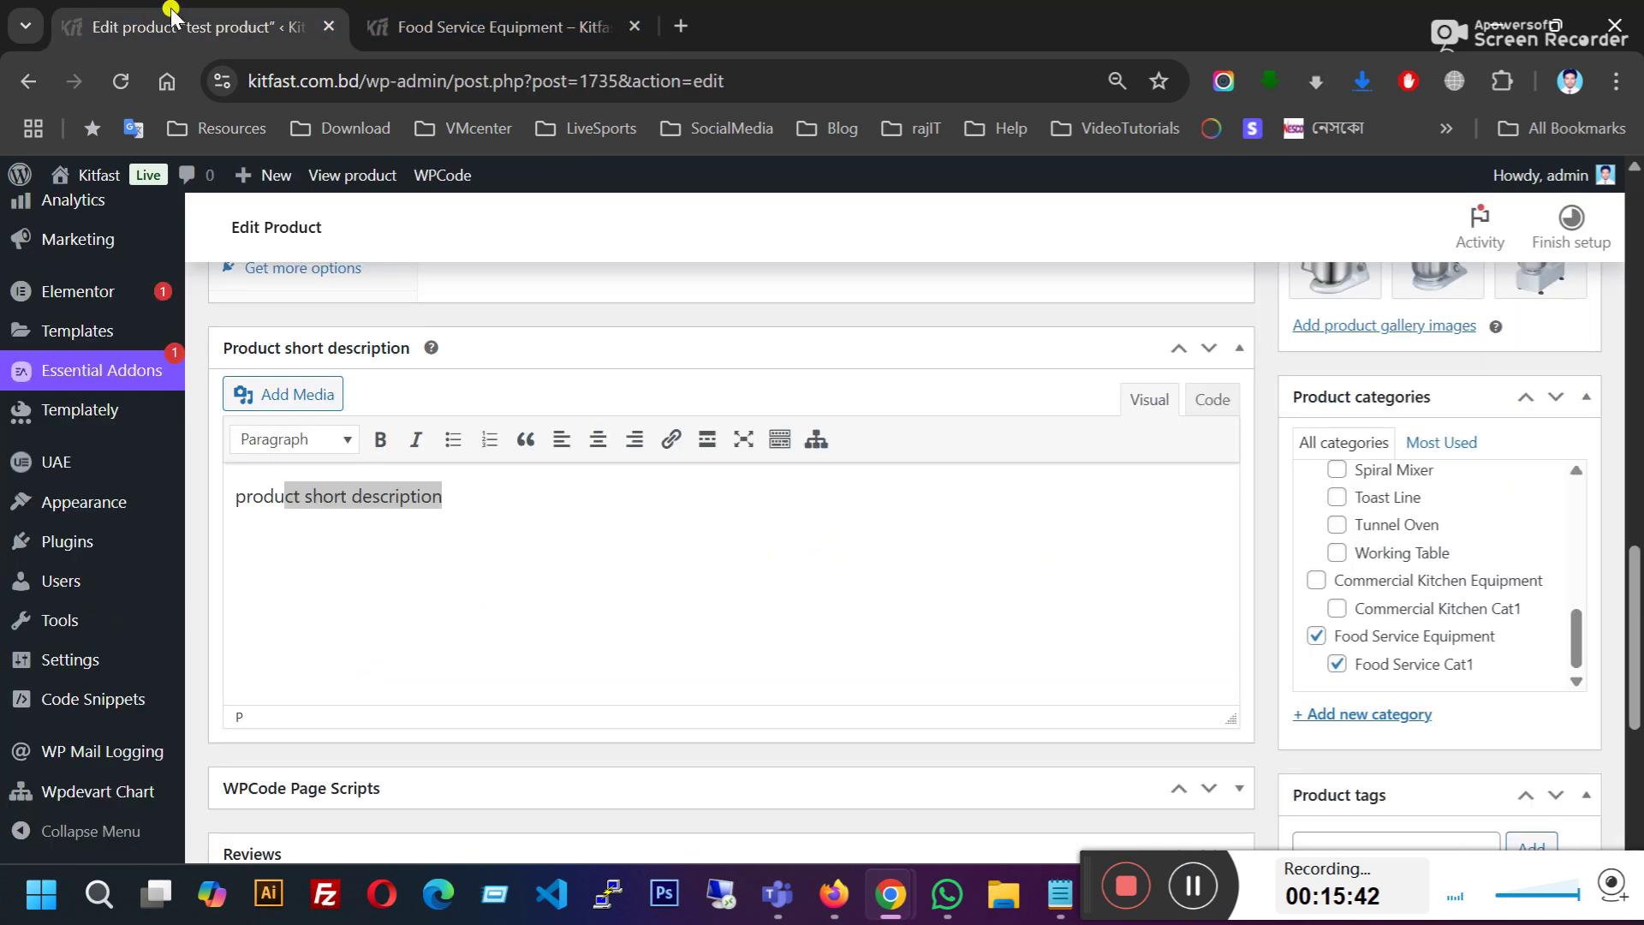